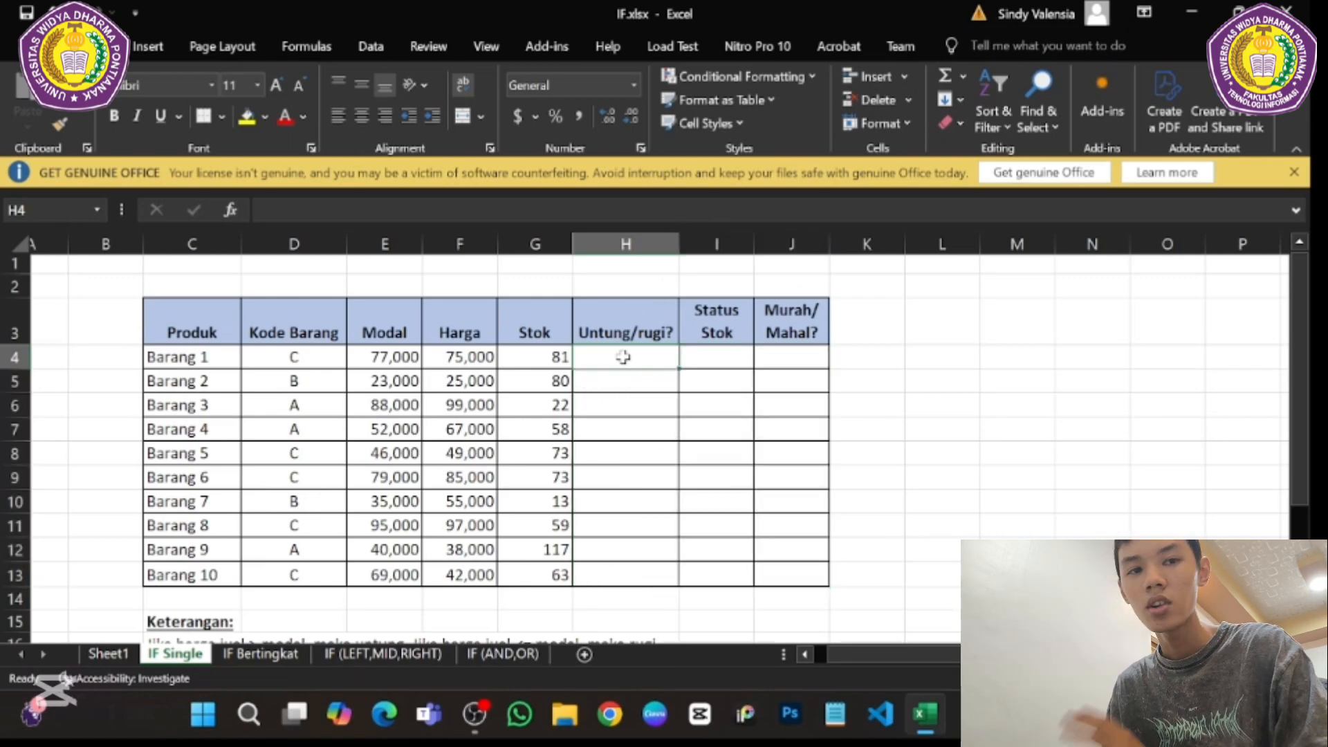
# - Start an IF formula in cell H4, the Untung/rugi? cell for Barang 1
pyautogui.write('=')
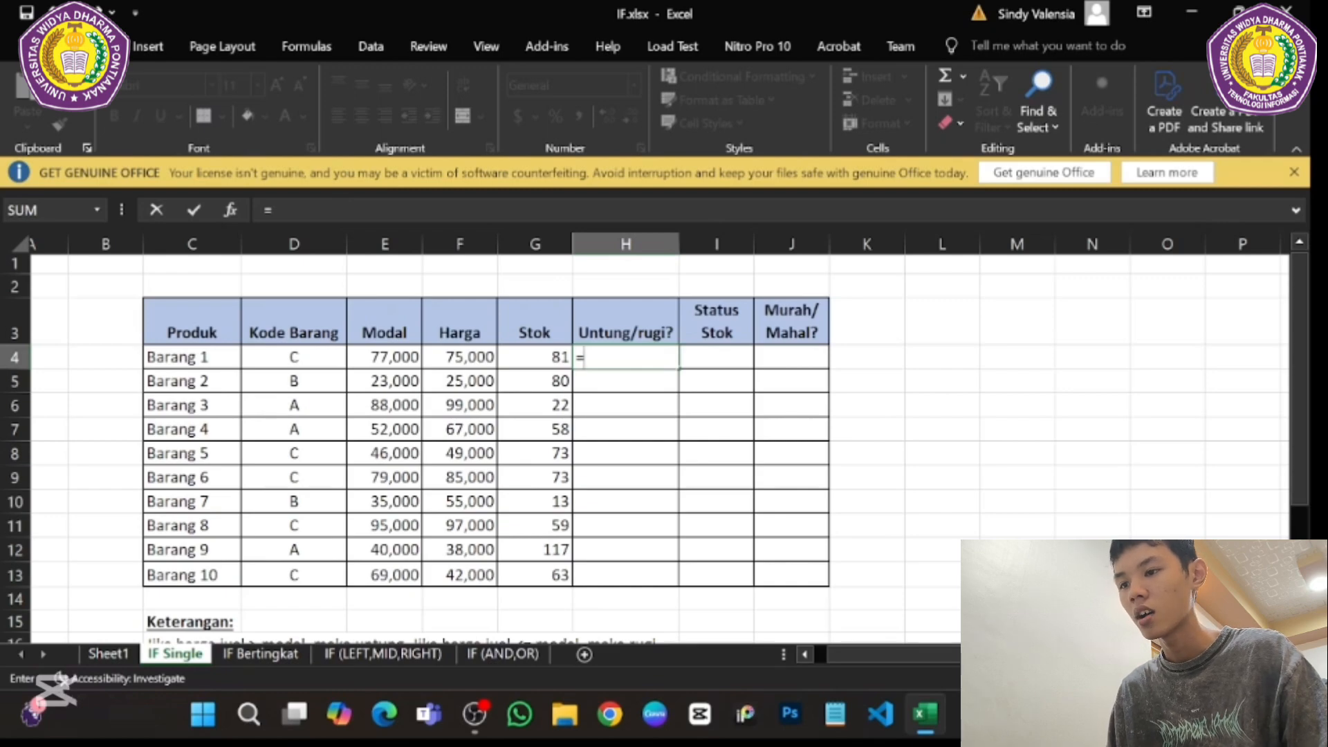
pyautogui.write('if')
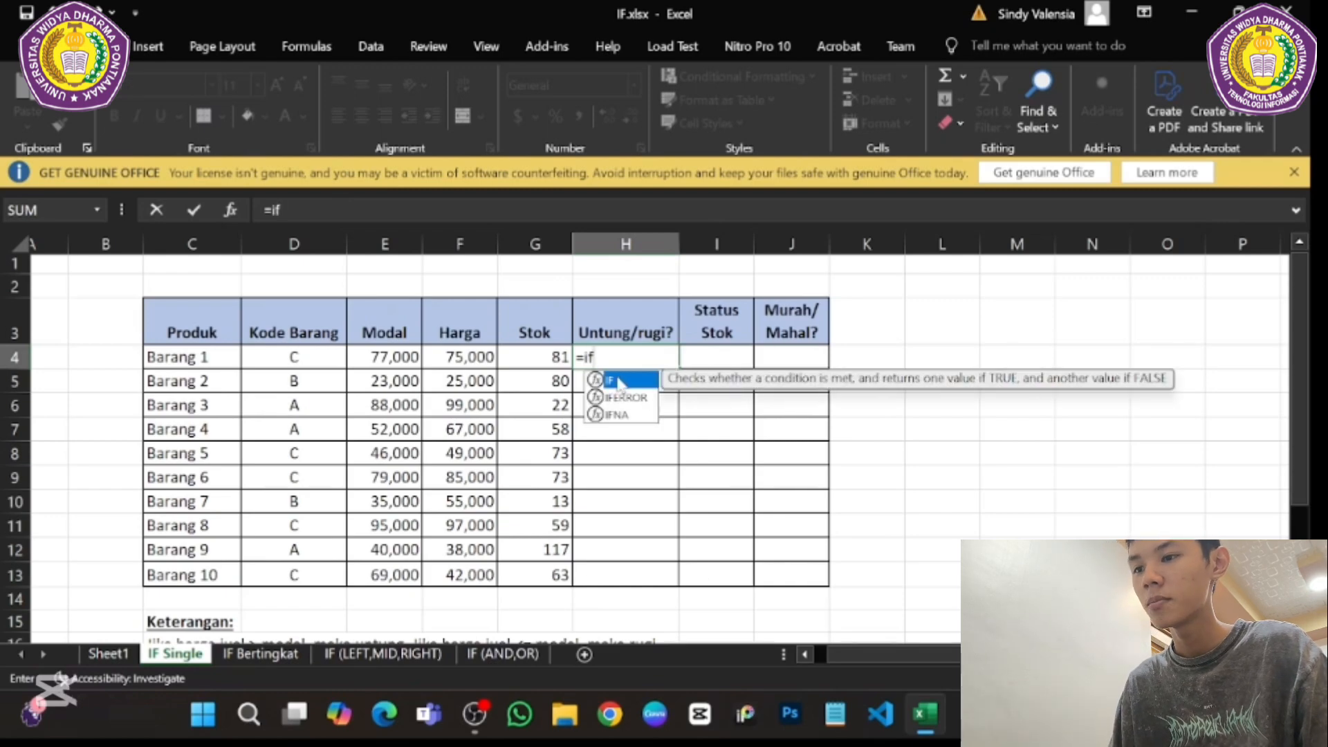
pyautogui.doubleClick(619, 380)
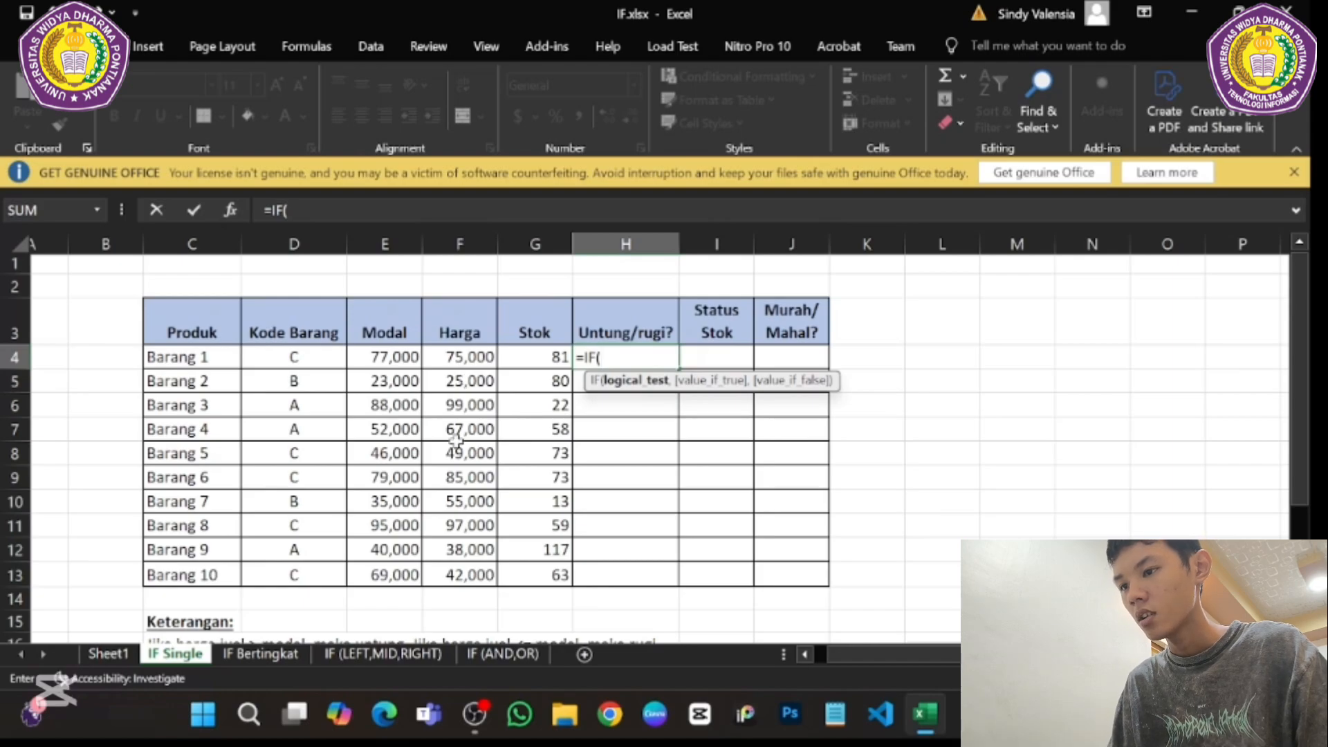
# - Examine the Keterangan rules and the Murah/Mahal limits below the product table
pyautogui.scroll(-3, 517, 440)
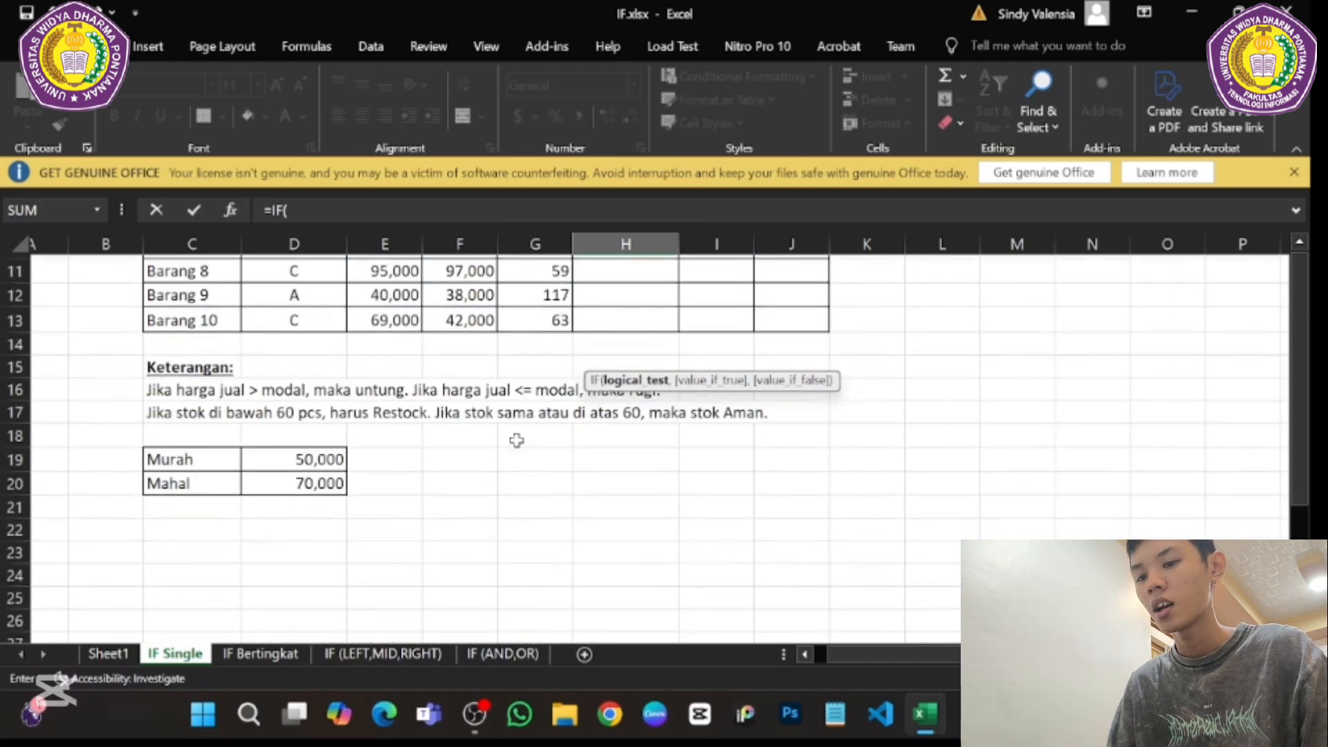
pyautogui.scroll(3, 517, 440)
pyautogui.scroll(-3, 516, 440)
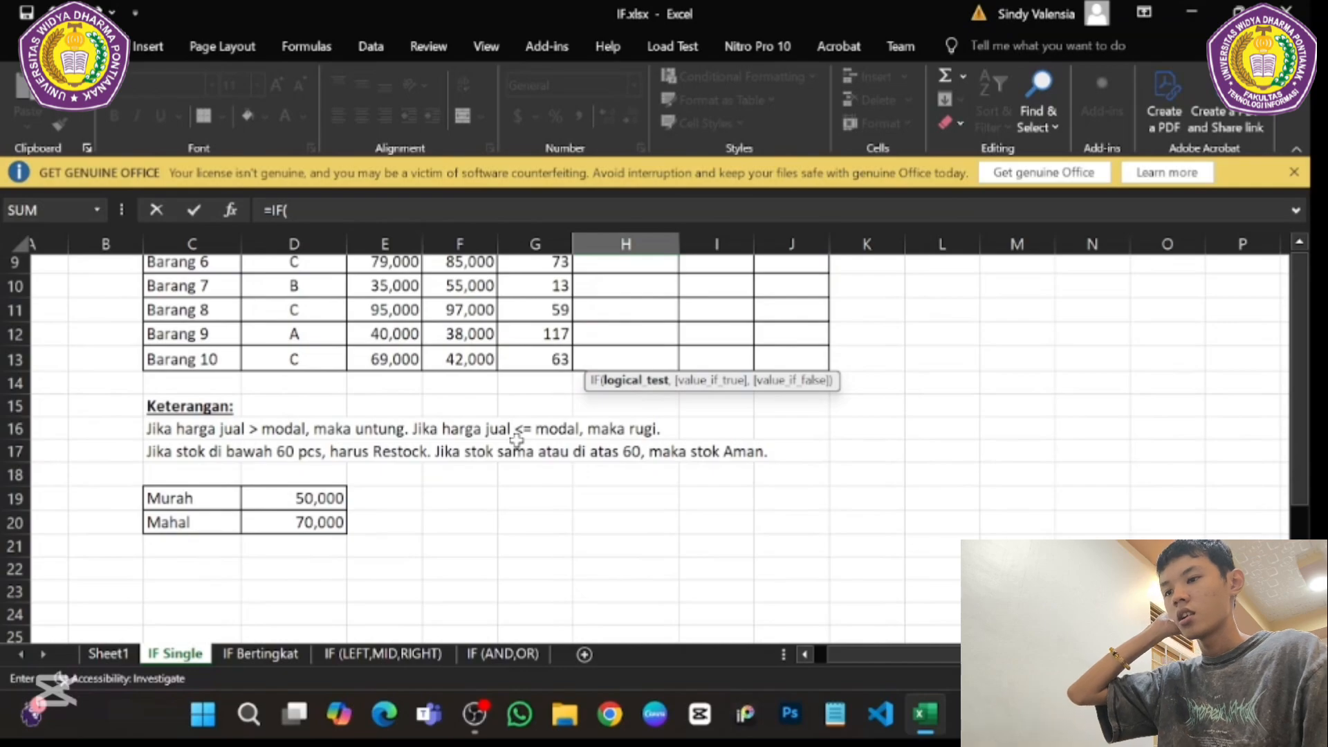
pyautogui.scroll(3, 517, 440)
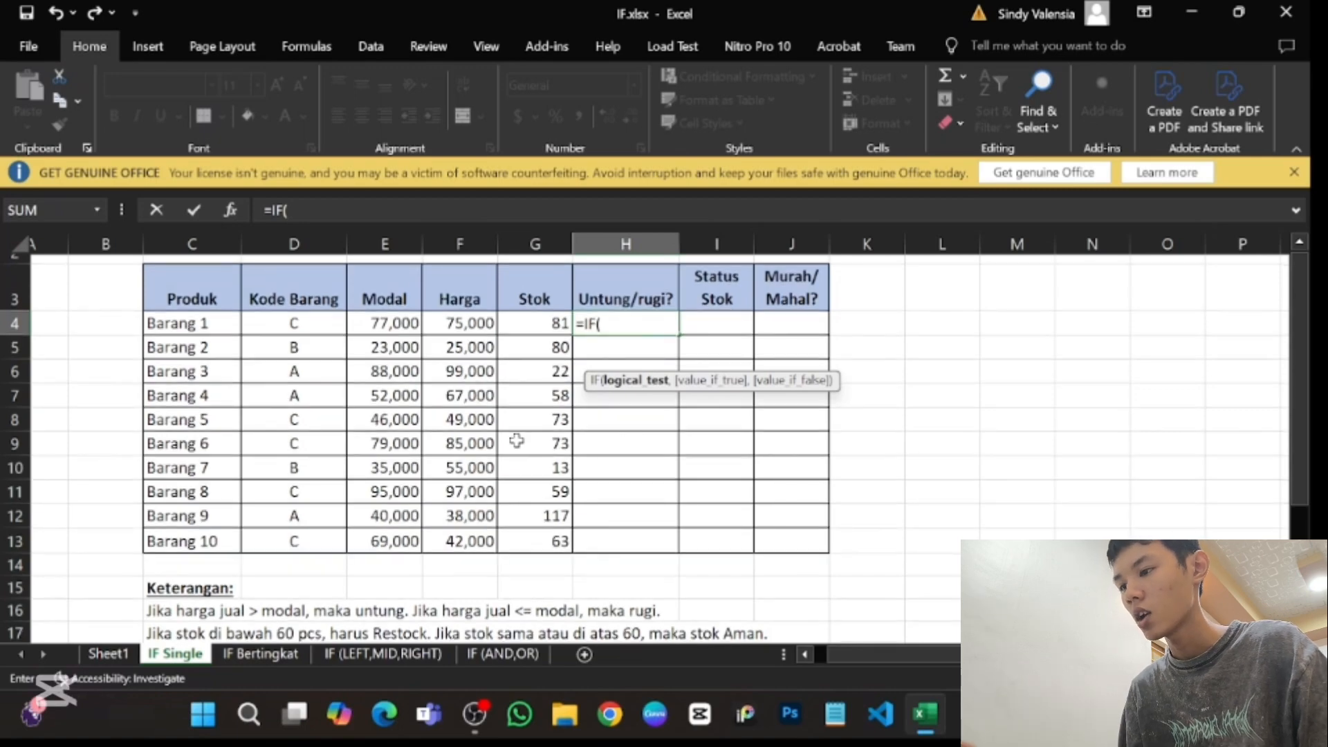
pyautogui.scroll(-2, 517, 440)
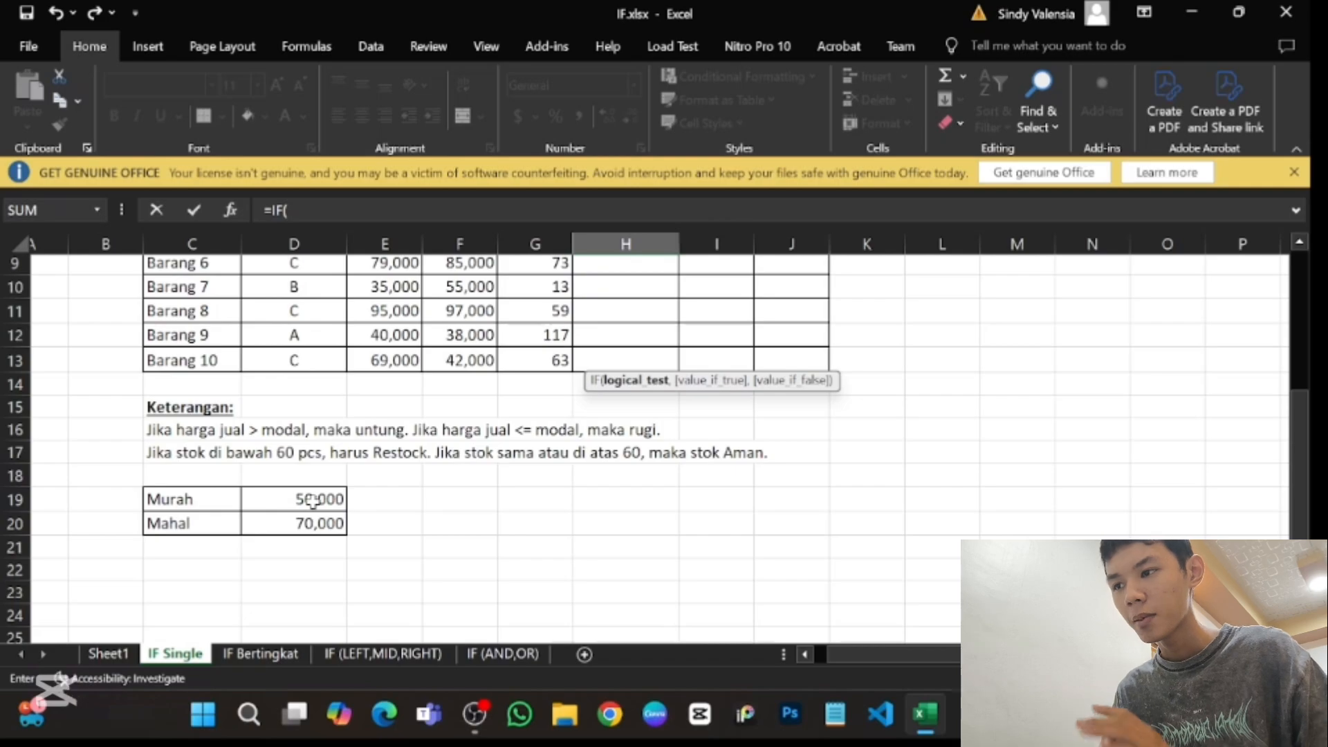
pyautogui.scroll(2, 576, 407)
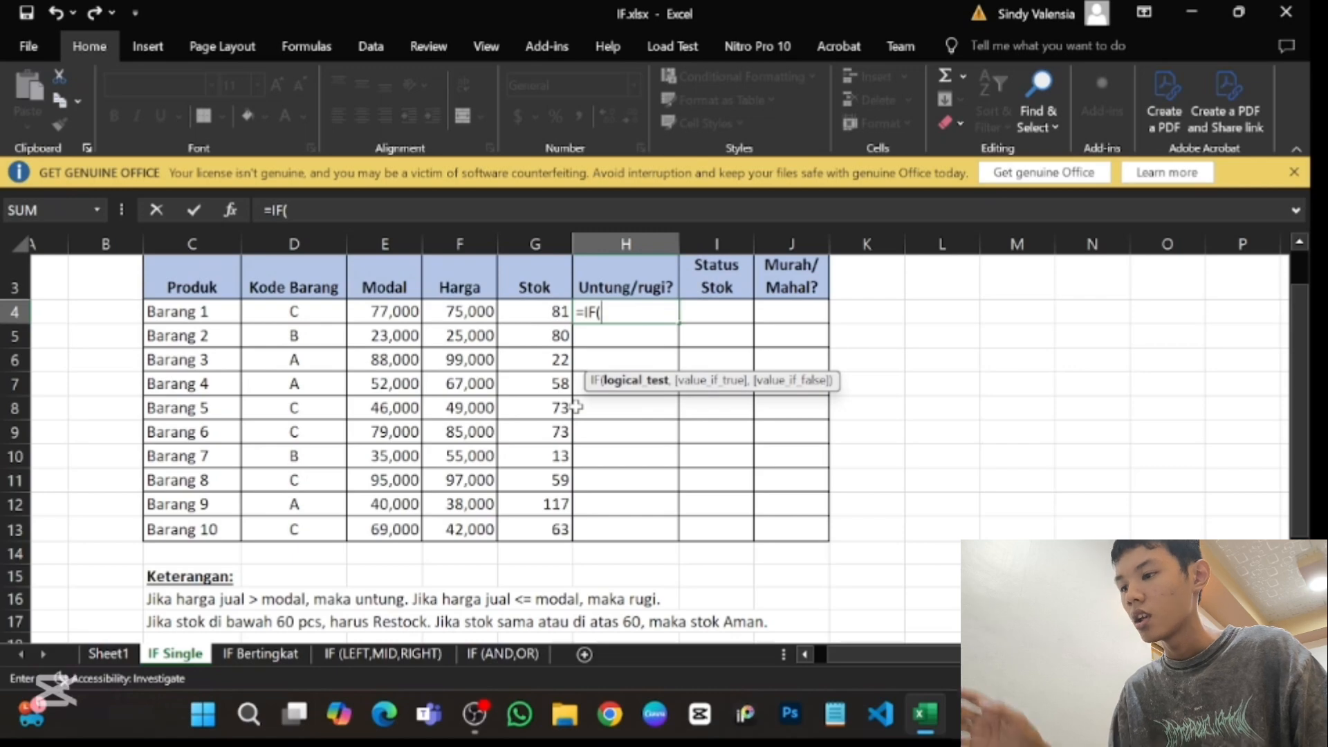
pyautogui.scroll(-1, 576, 409)
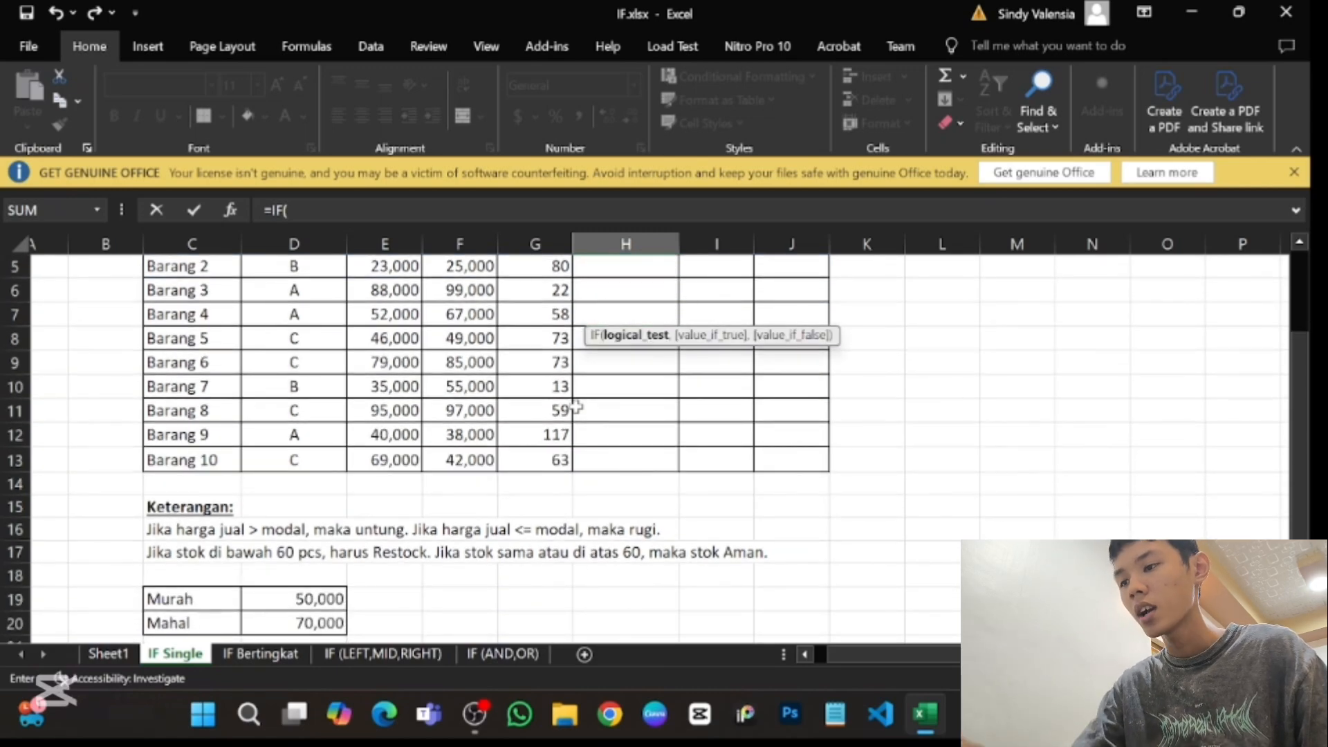
pyautogui.scroll(1, 576, 408)
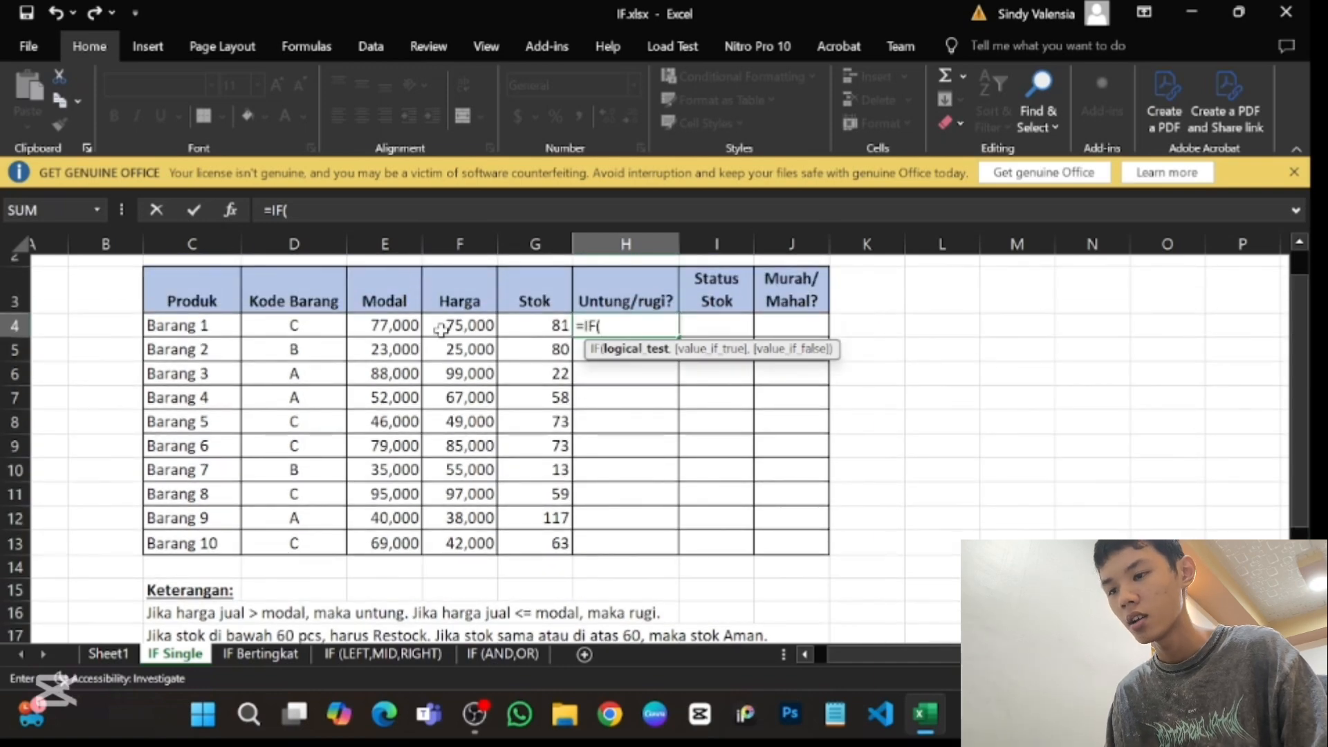
# - Enter F4>E4 as the logical test, comparing Harga with Modal, and end the argument with a comma
pyautogui.click(478, 331)
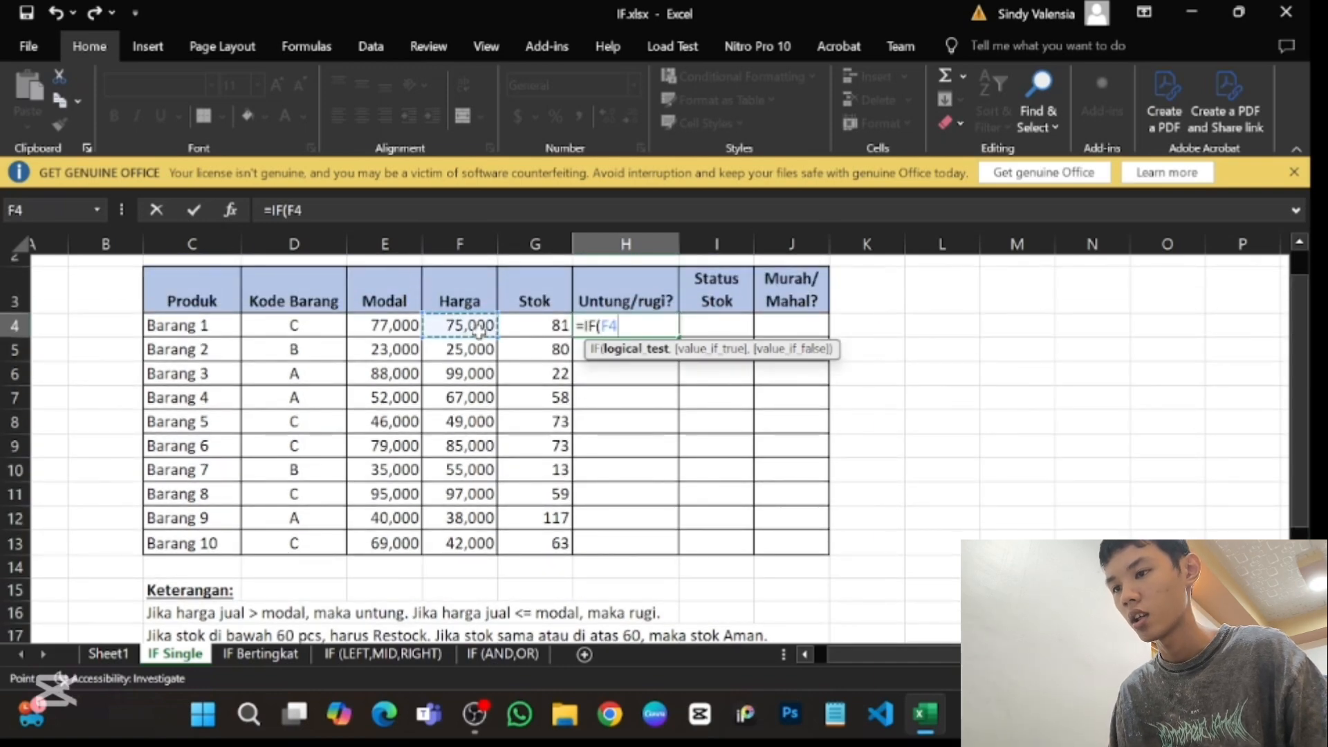
pyautogui.write('>')
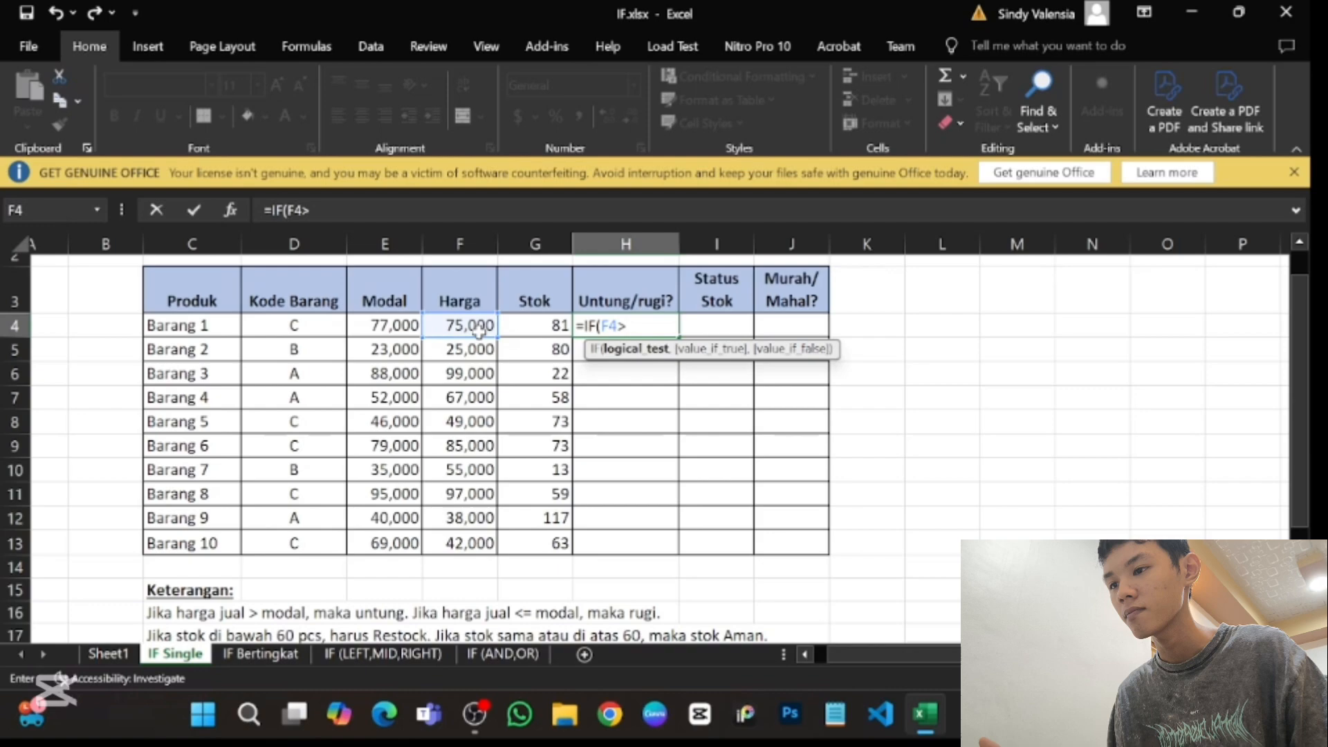
pyautogui.click(384, 329)
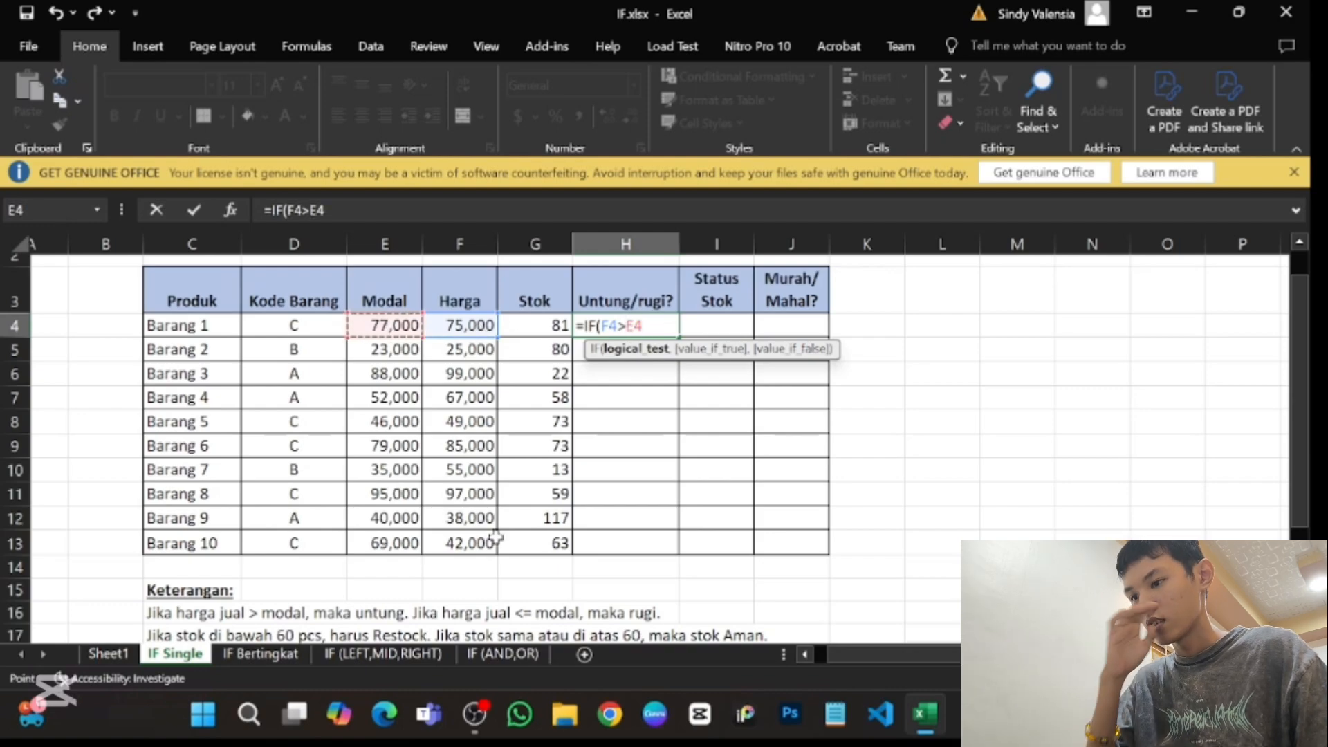
pyautogui.scroll(-1, 495, 536)
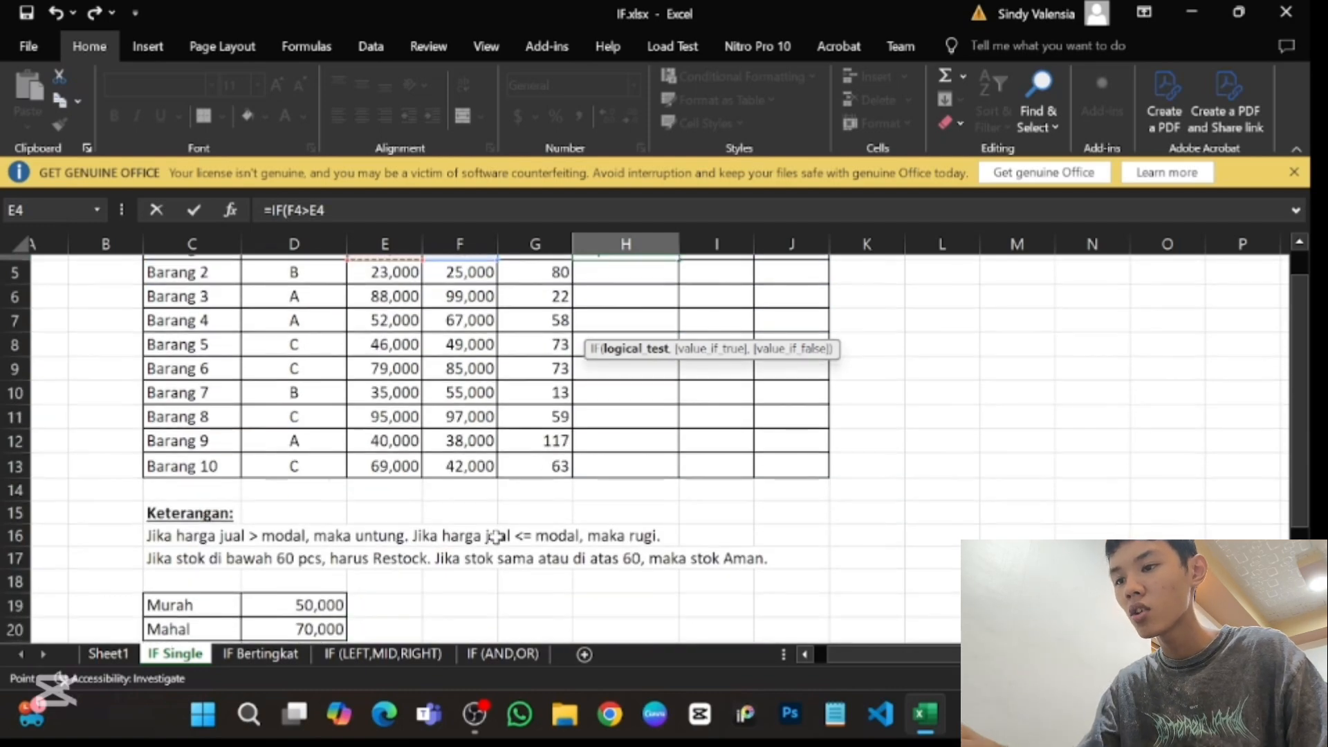
pyautogui.scroll(2, 495, 535)
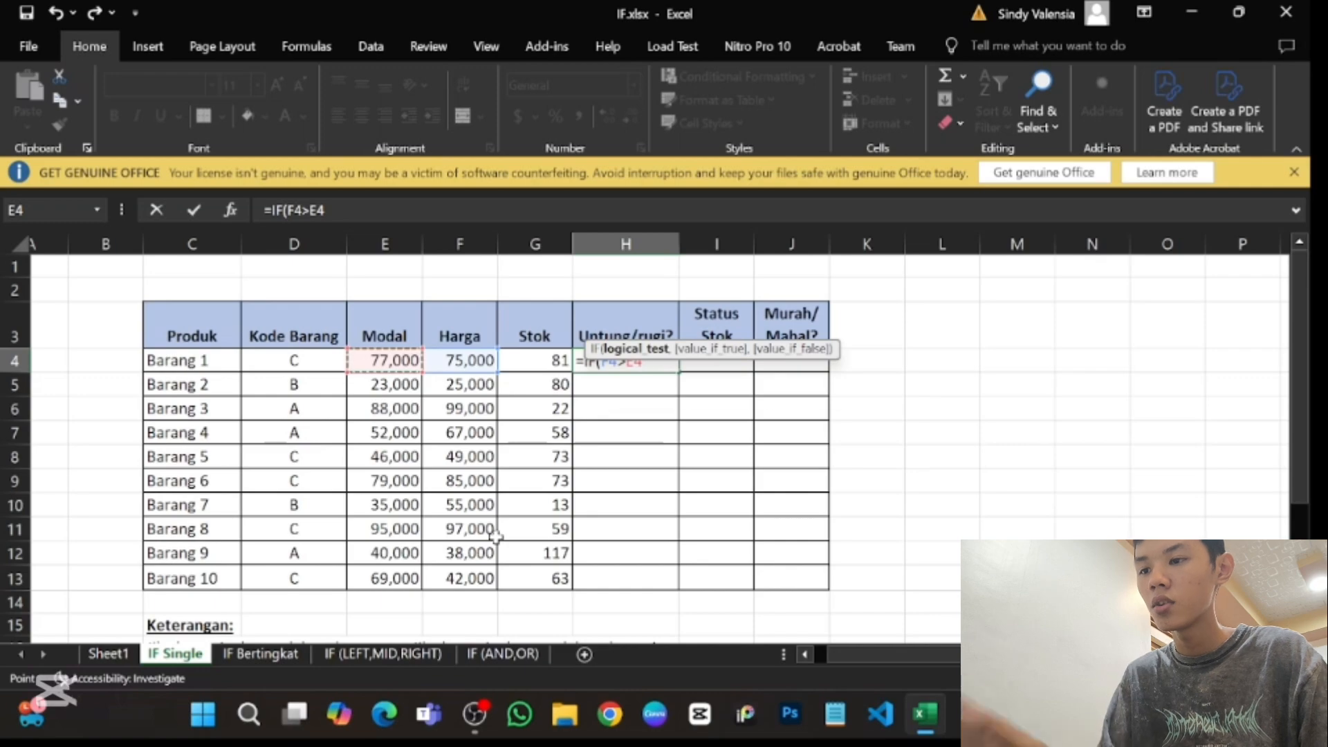
pyautogui.write(',')
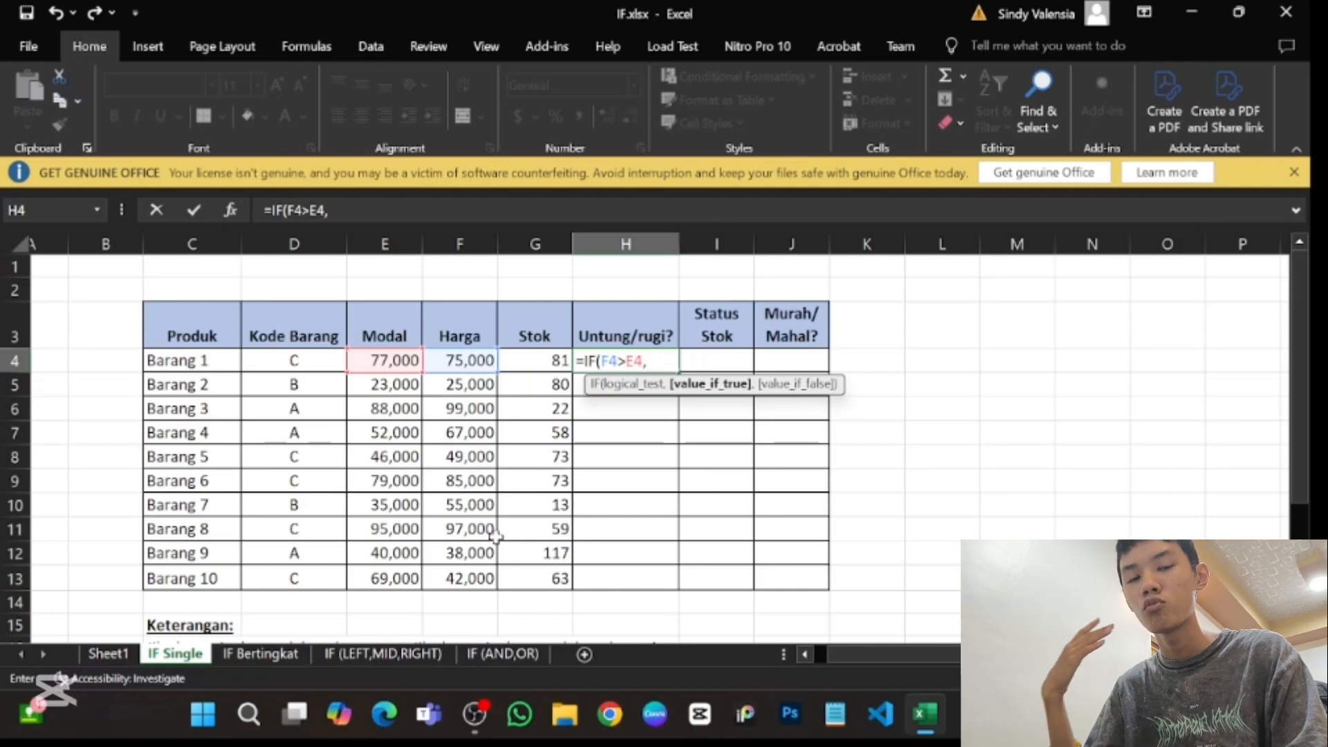
pyautogui.press('BackSpace')
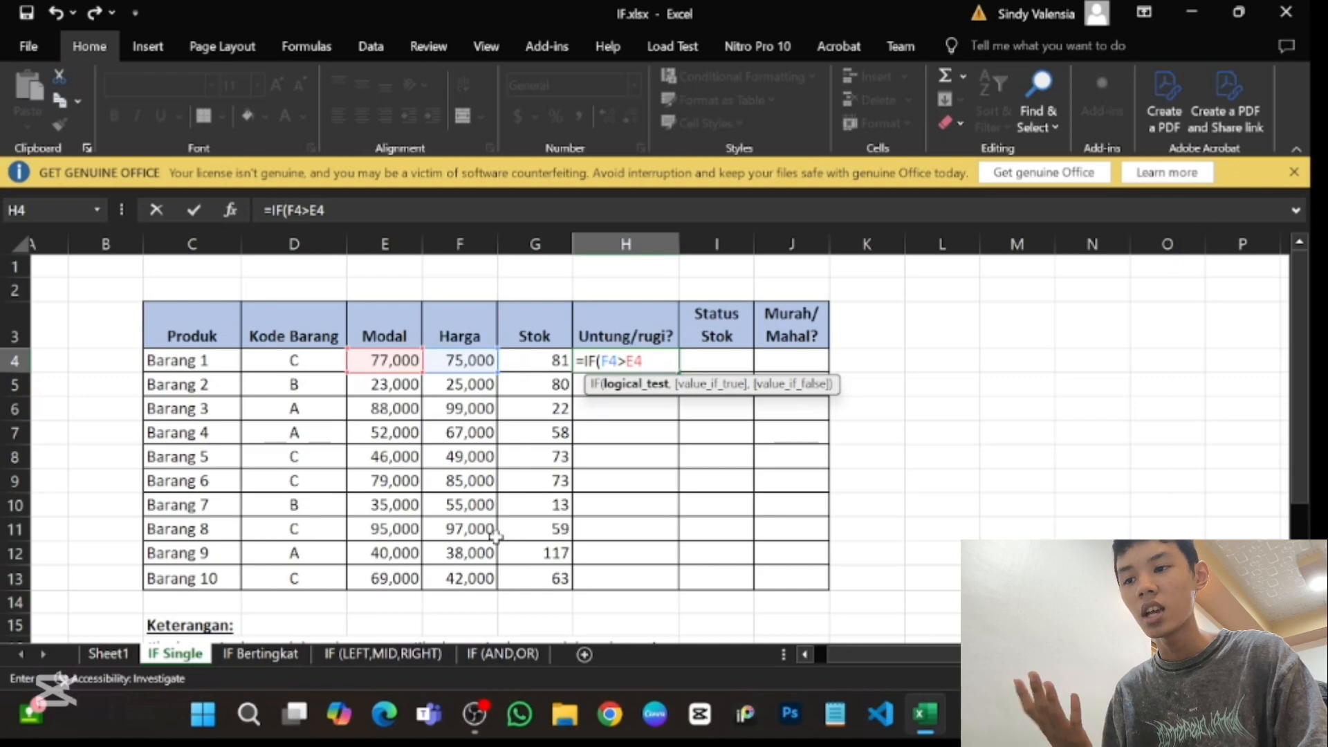
pyautogui.write(';')
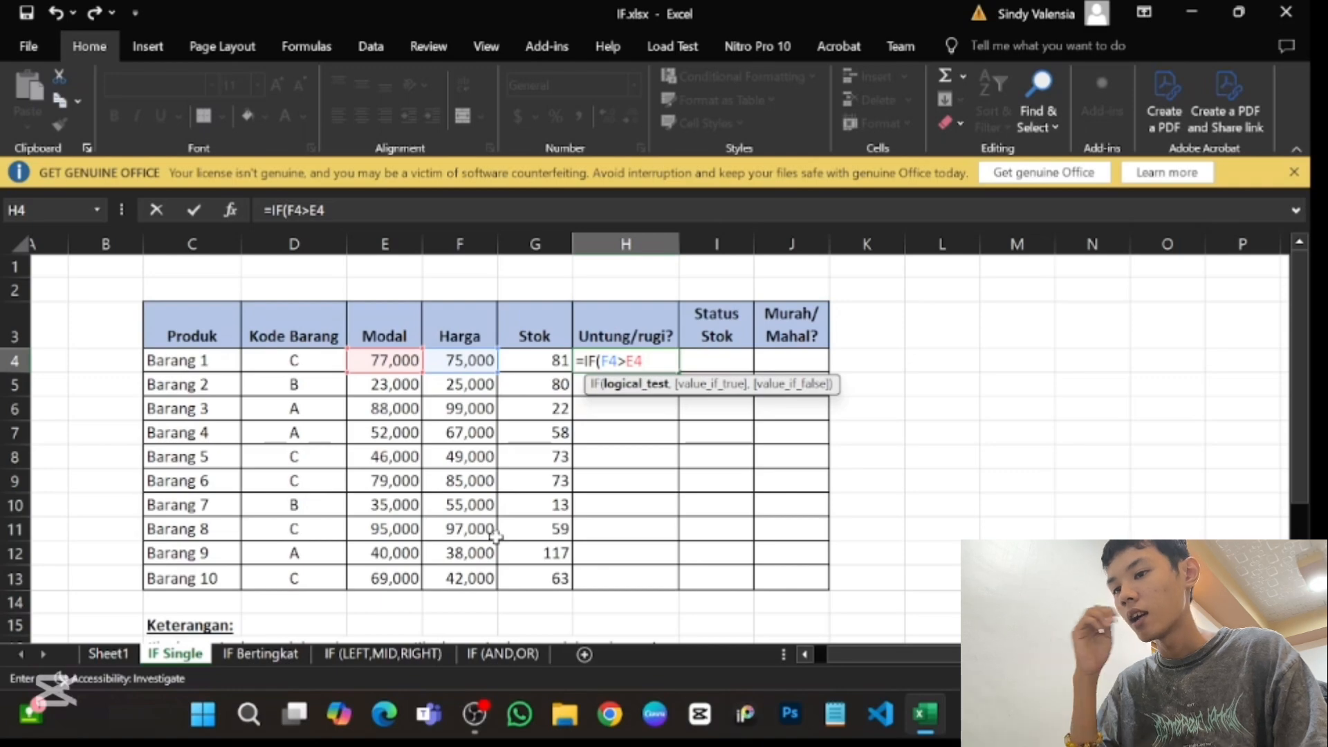
pyautogui.write(',')
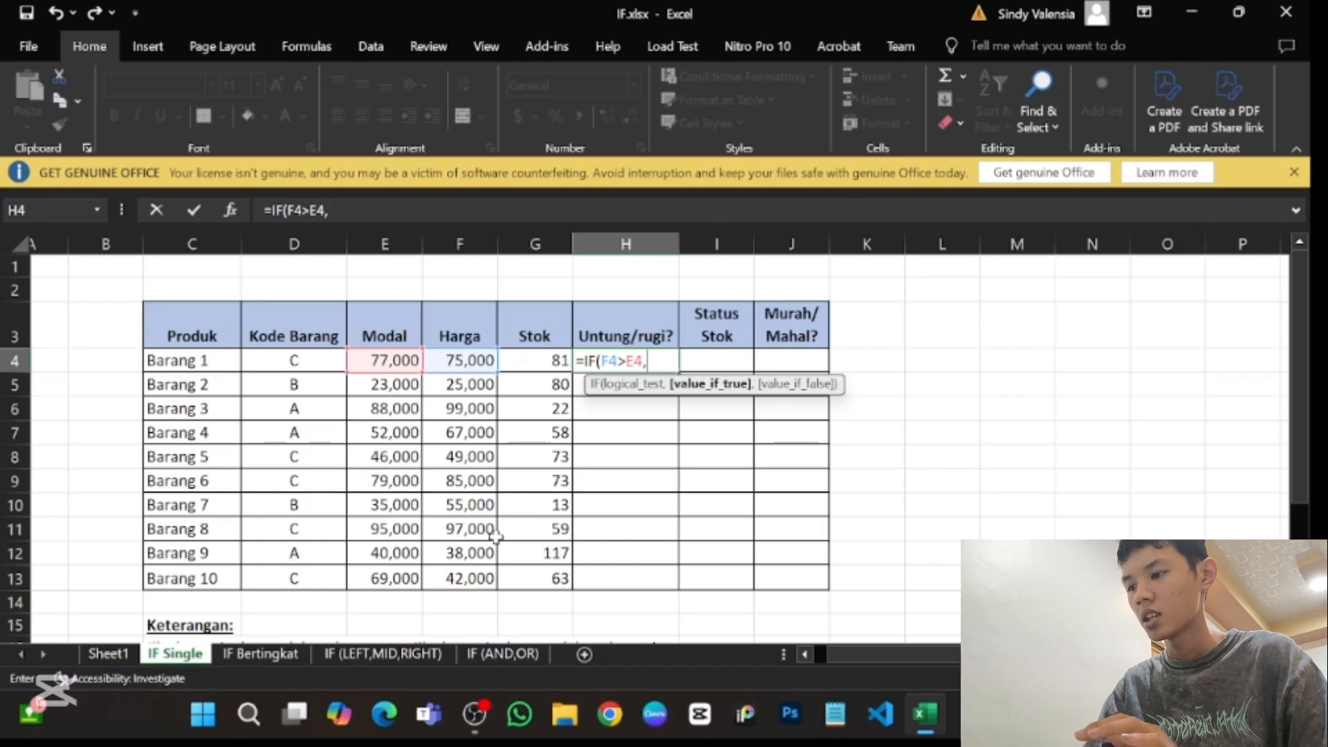
pyautogui.scroll(-2, 424, 560)
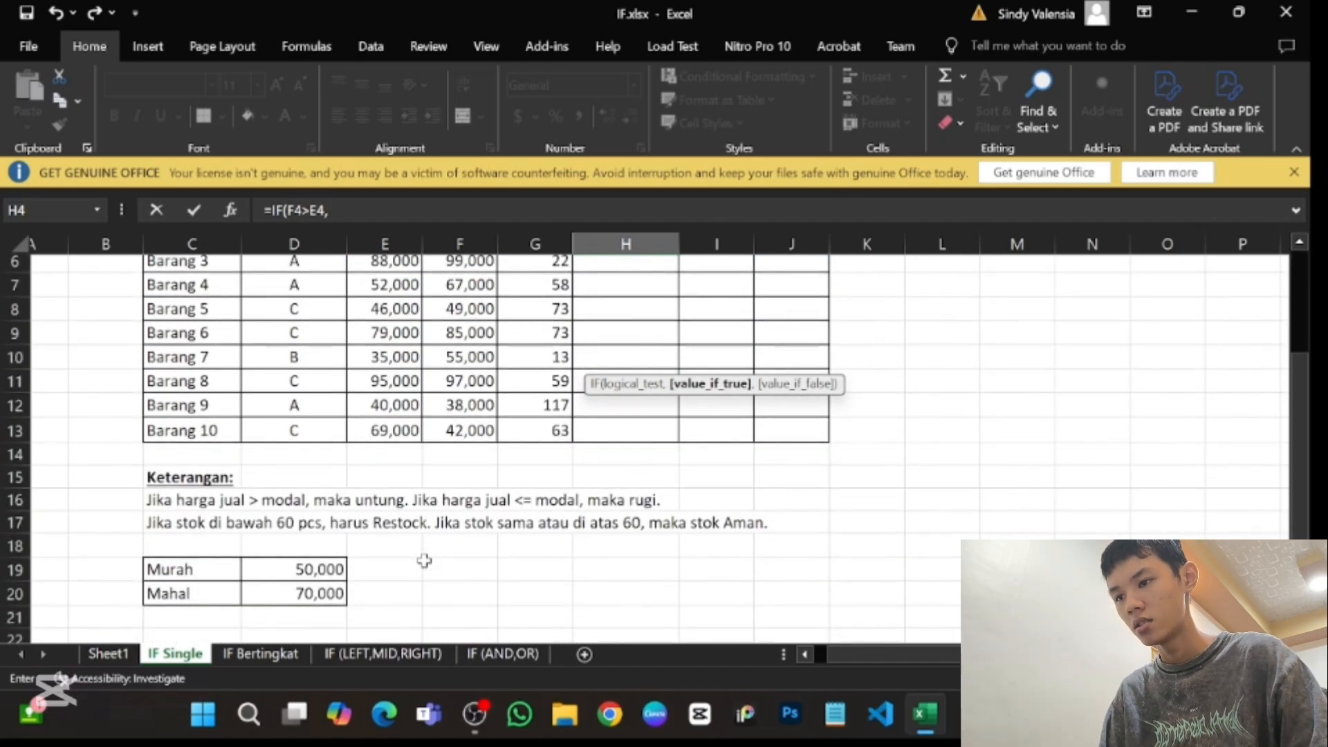
pyautogui.scroll(2, 424, 560)
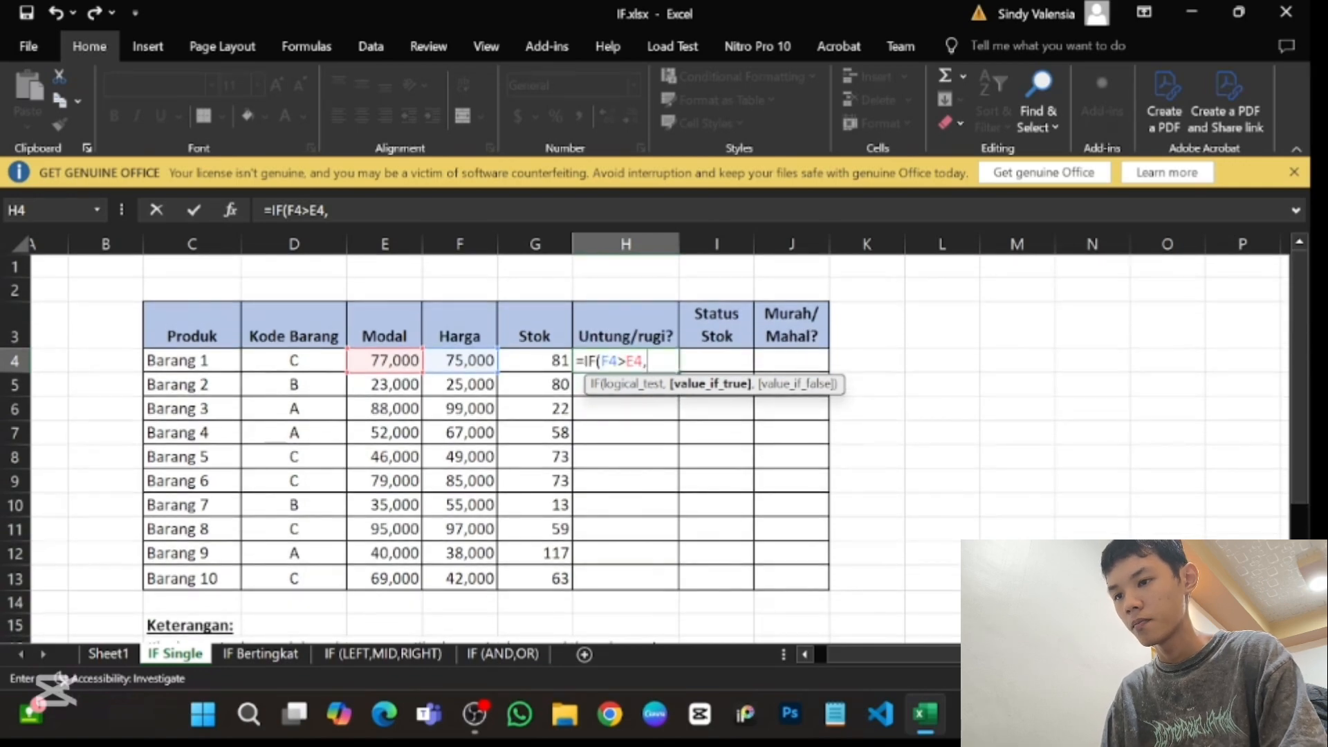
pyautogui.write('untuk')
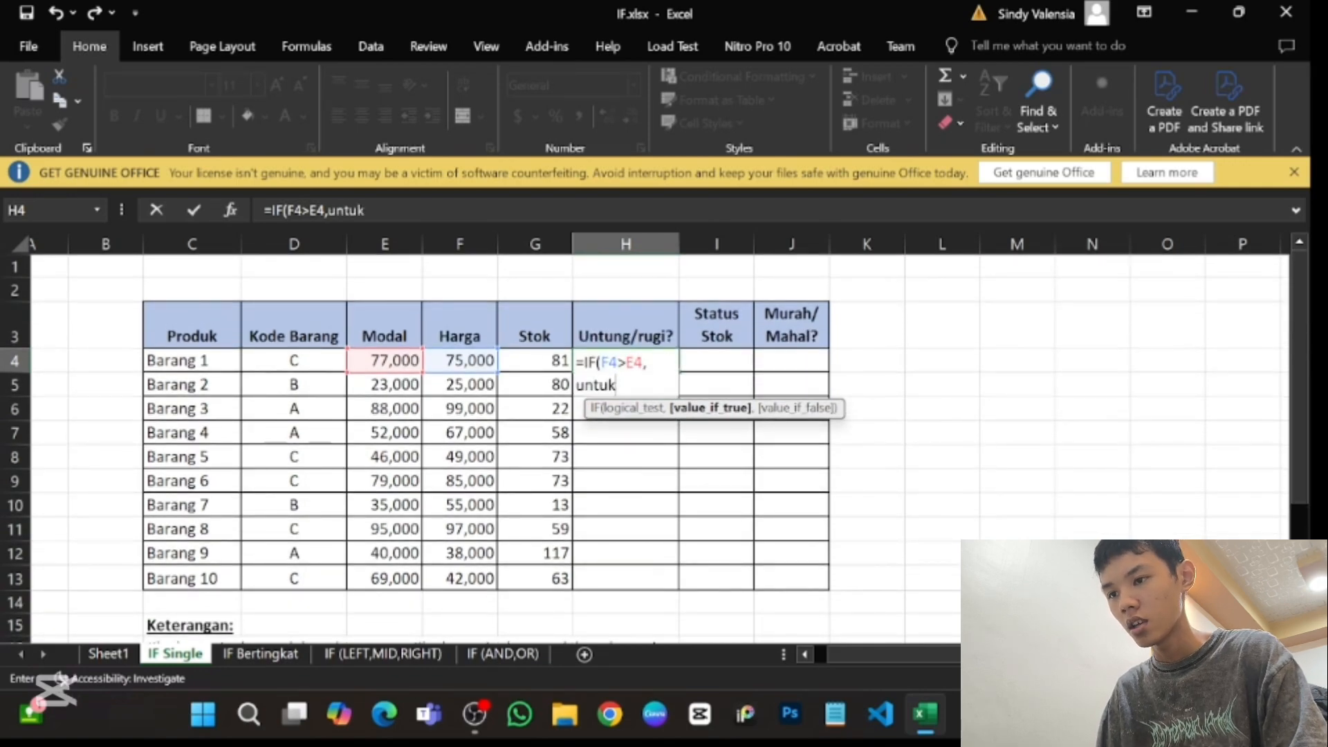
pyautogui.press('BackSpace')
pyautogui.write('ng')
pyautogui.press('BackSpace')
pyautogui.press('BackSpace')
pyautogui.press('BackSpace')
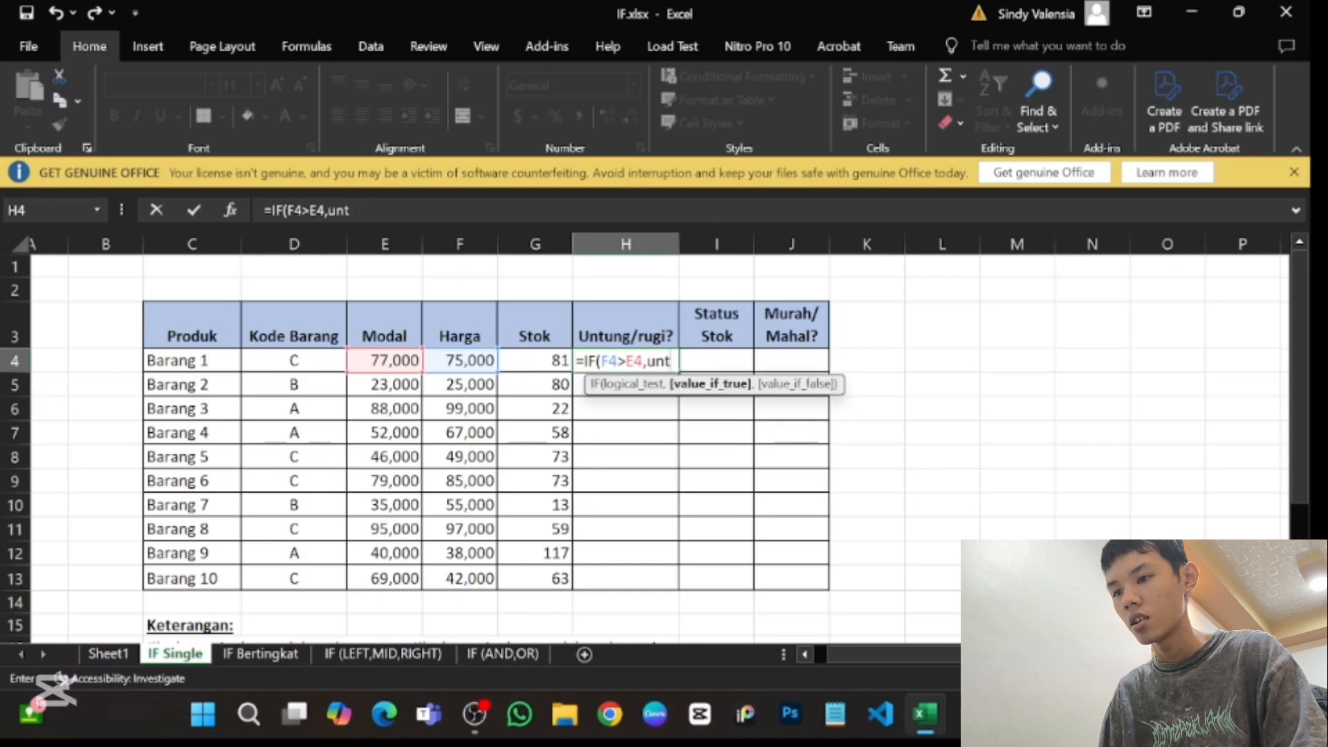
pyautogui.press('BackSpace')
pyautogui.press('BackSpace')
pyautogui.press('BackSpace')
# - Enter "Untung" in quotation marks as the value if true of the IF formula in H4
pyautogui.write('""')
pyautogui.press('Left')
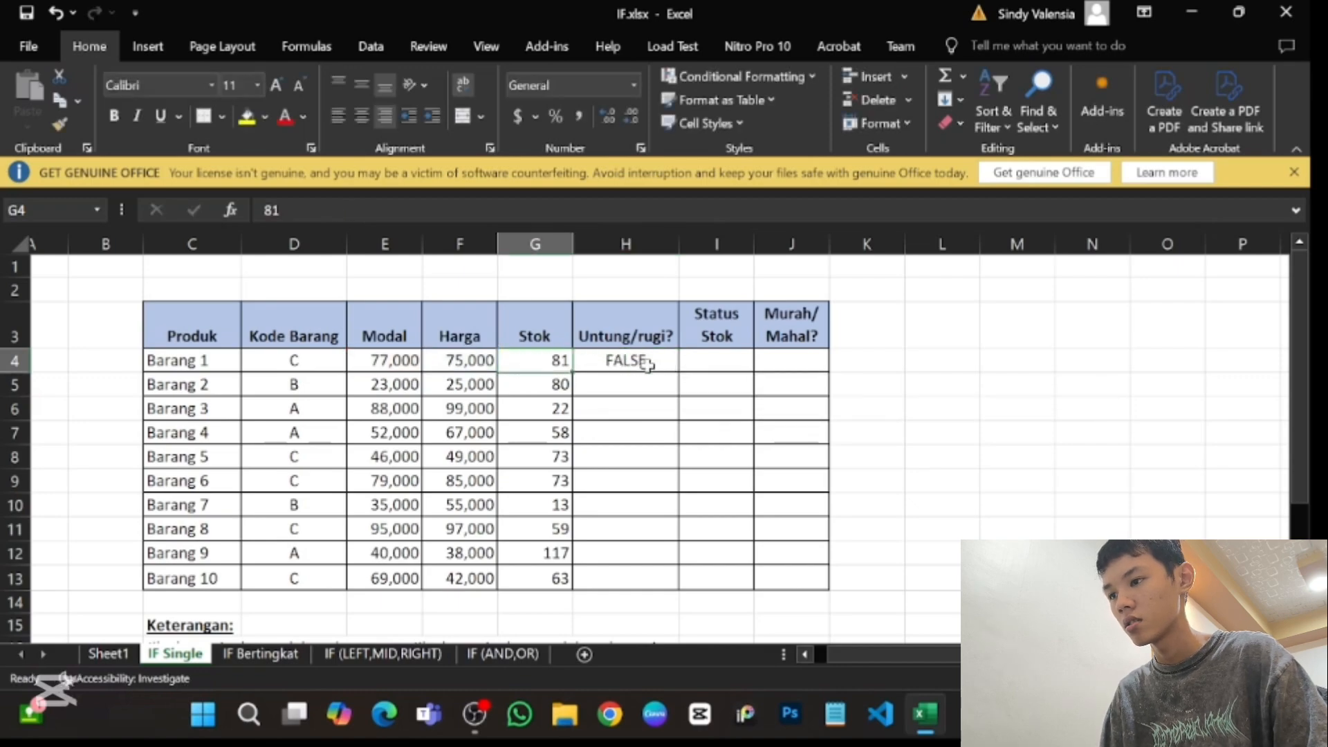
pyautogui.click(647, 365)
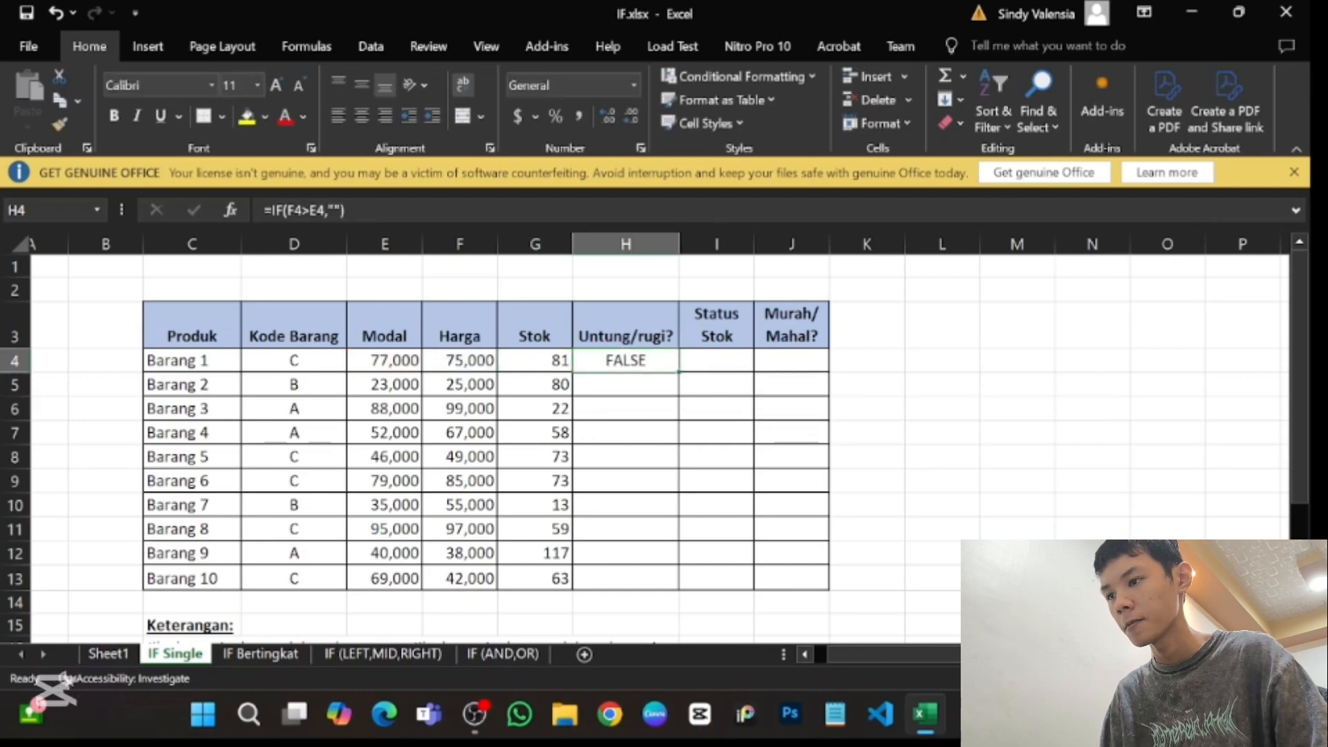
pyautogui.press('F2')
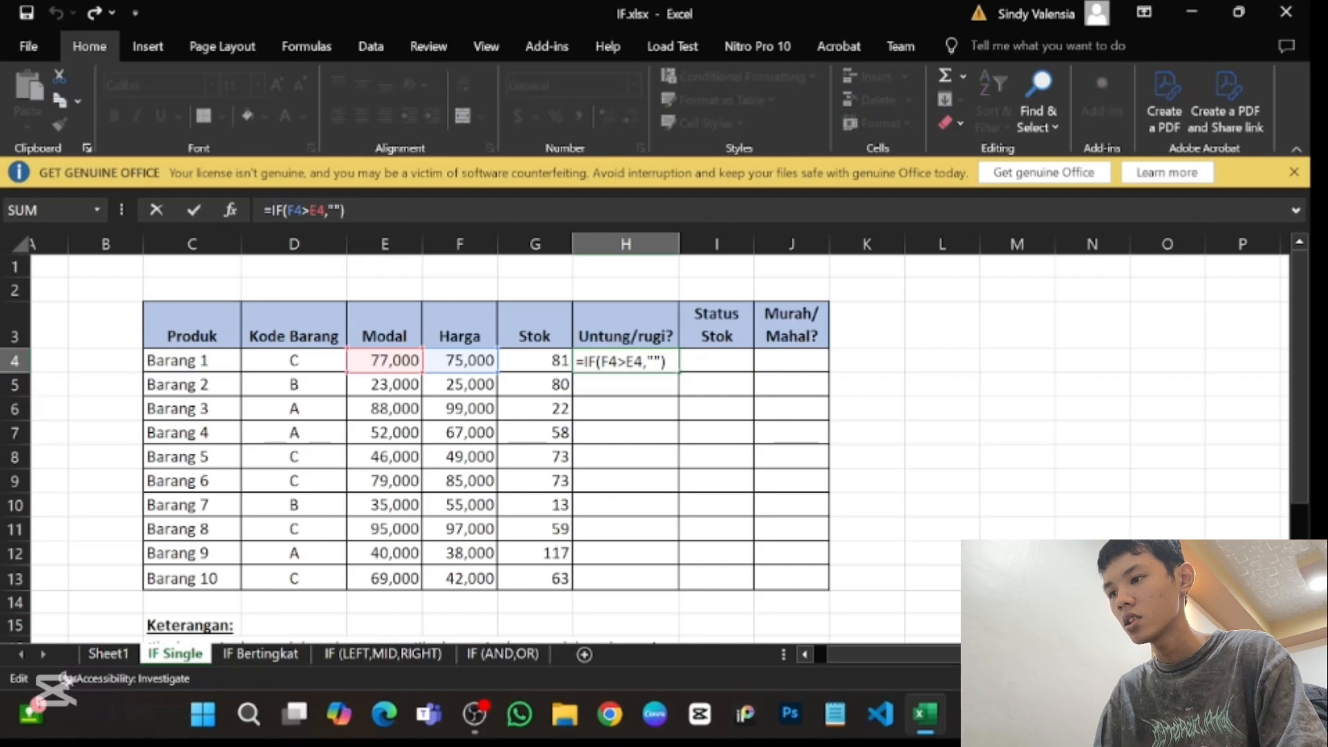
pyautogui.click(335, 209)
pyautogui.write('Untung')
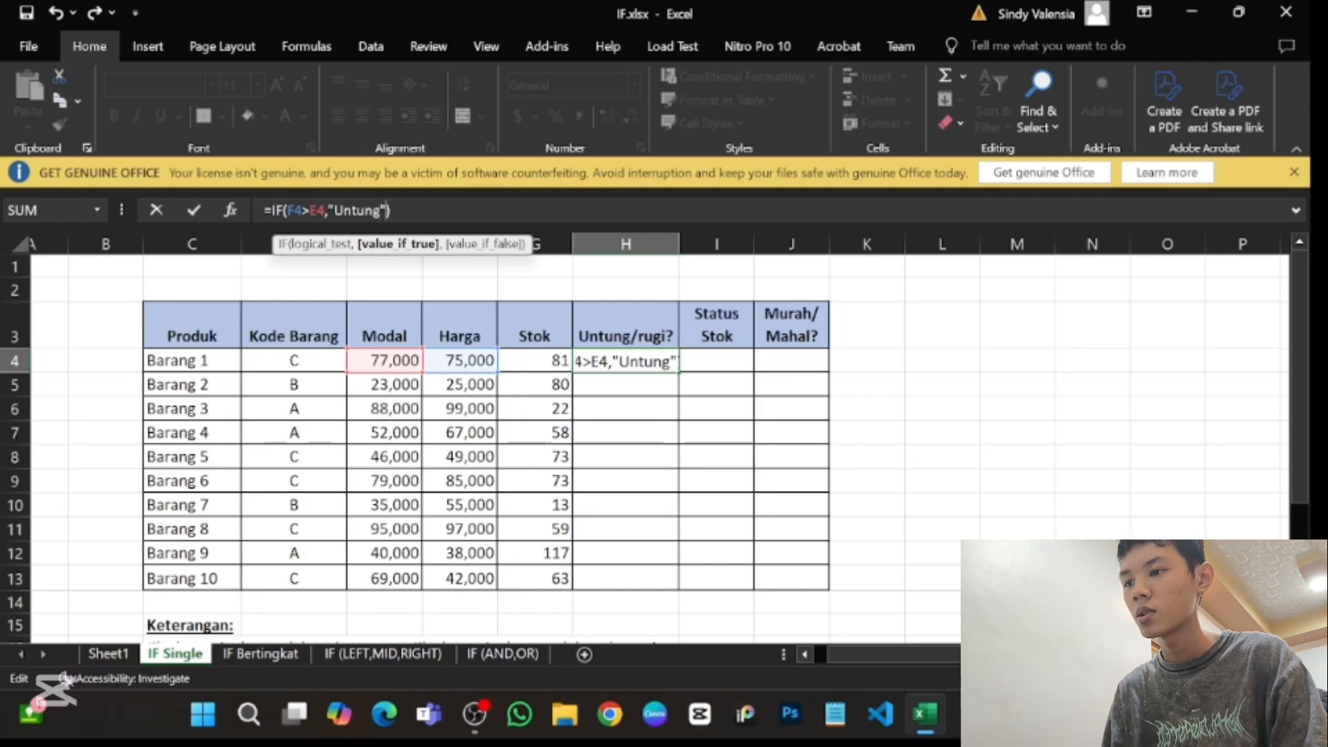
# - Add "Rugi" as the value if false and complete the formula in H4 as =IF(F4>E4,"Untung","Rugi")
pyautogui.write(',')
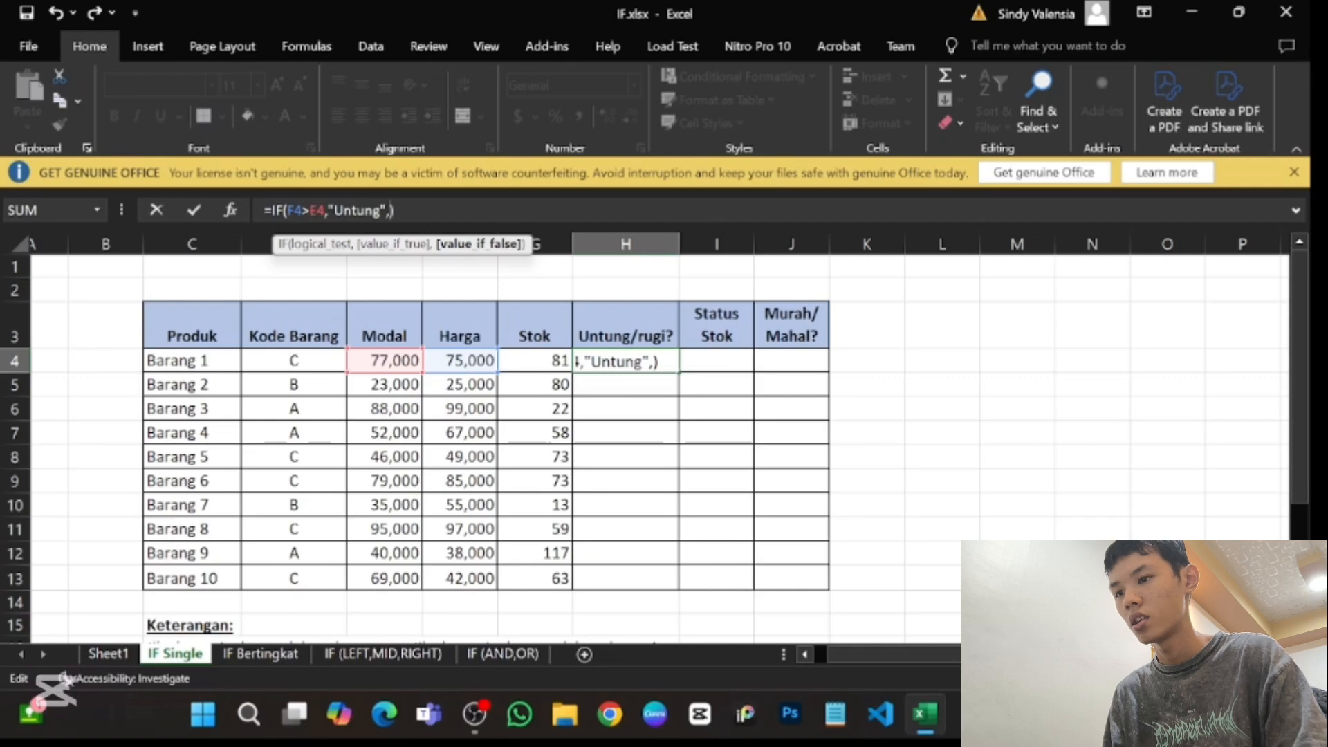
pyautogui.write('"')
pyautogui.write('rugi')
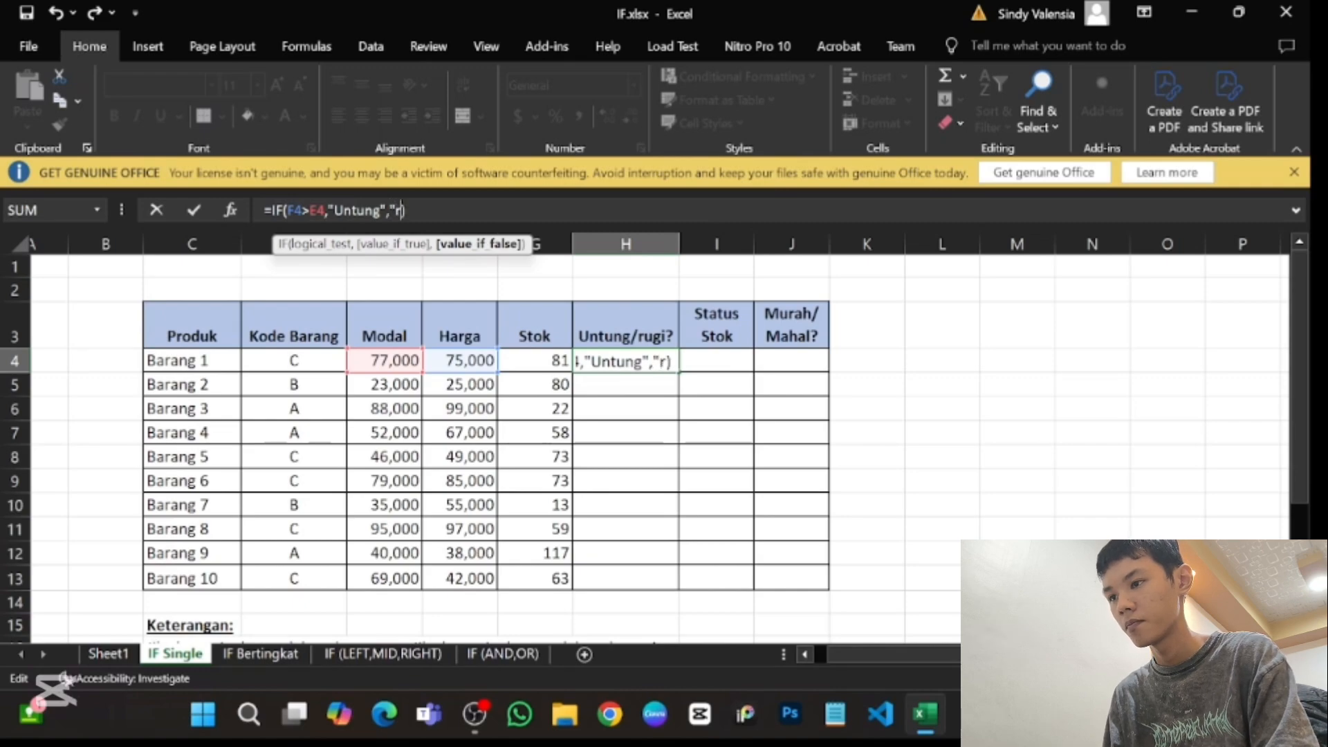
pyautogui.press('BackSpace')
pyautogui.press('BackSpace')
pyautogui.press('BackSpace')
pyautogui.press('BackSpace')
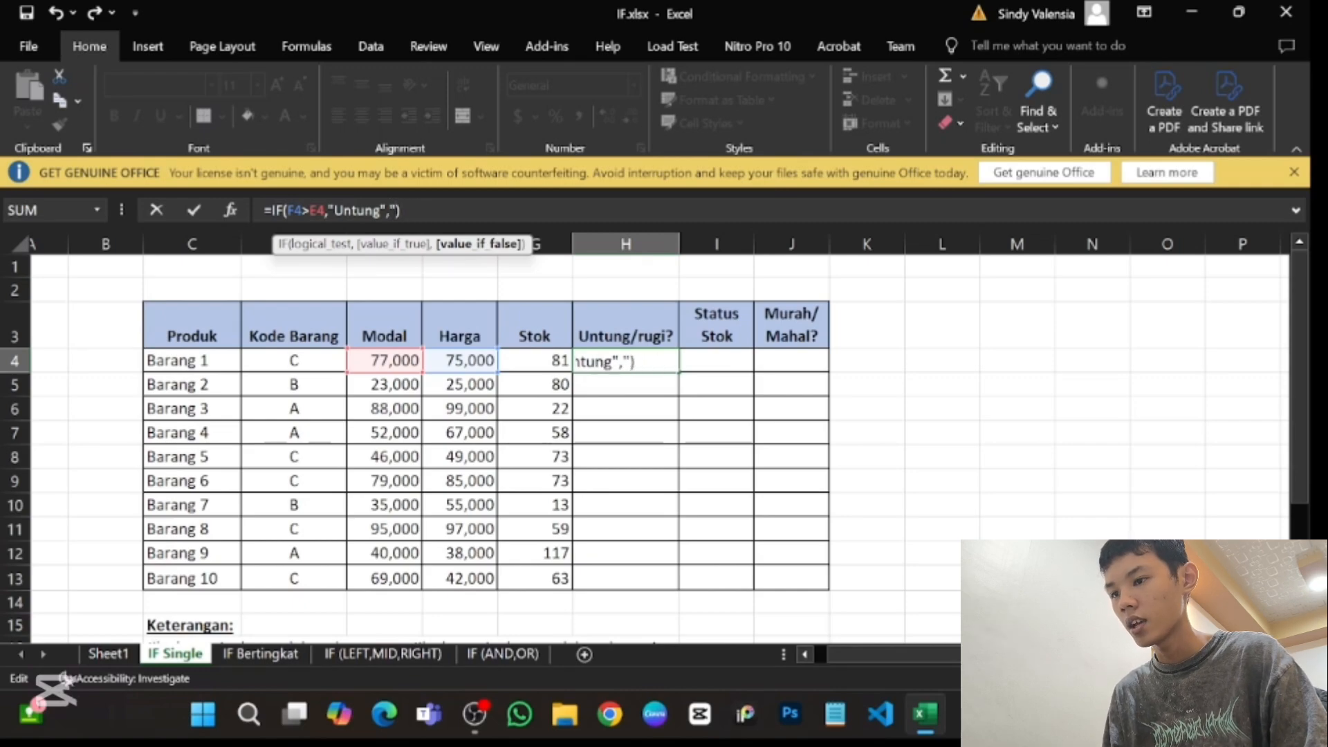
pyautogui.write('Rugi"')
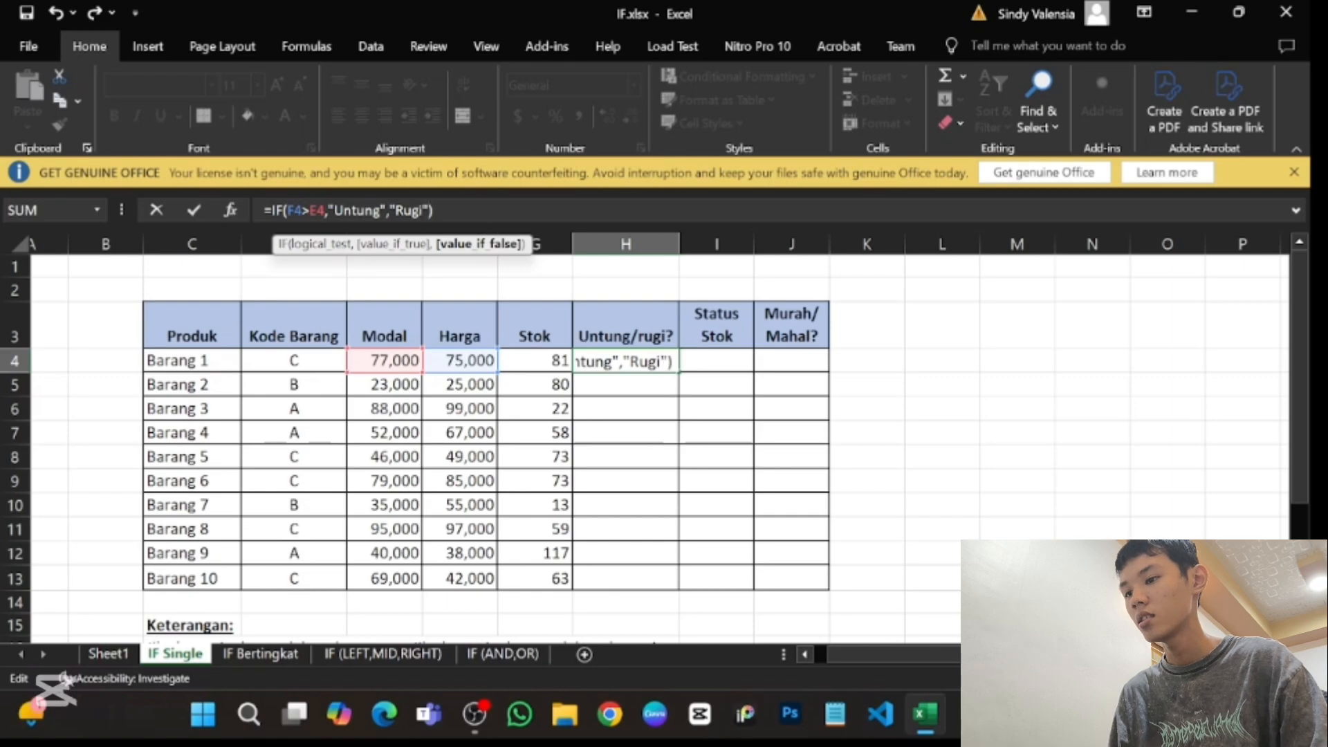
pyautogui.press('Return')
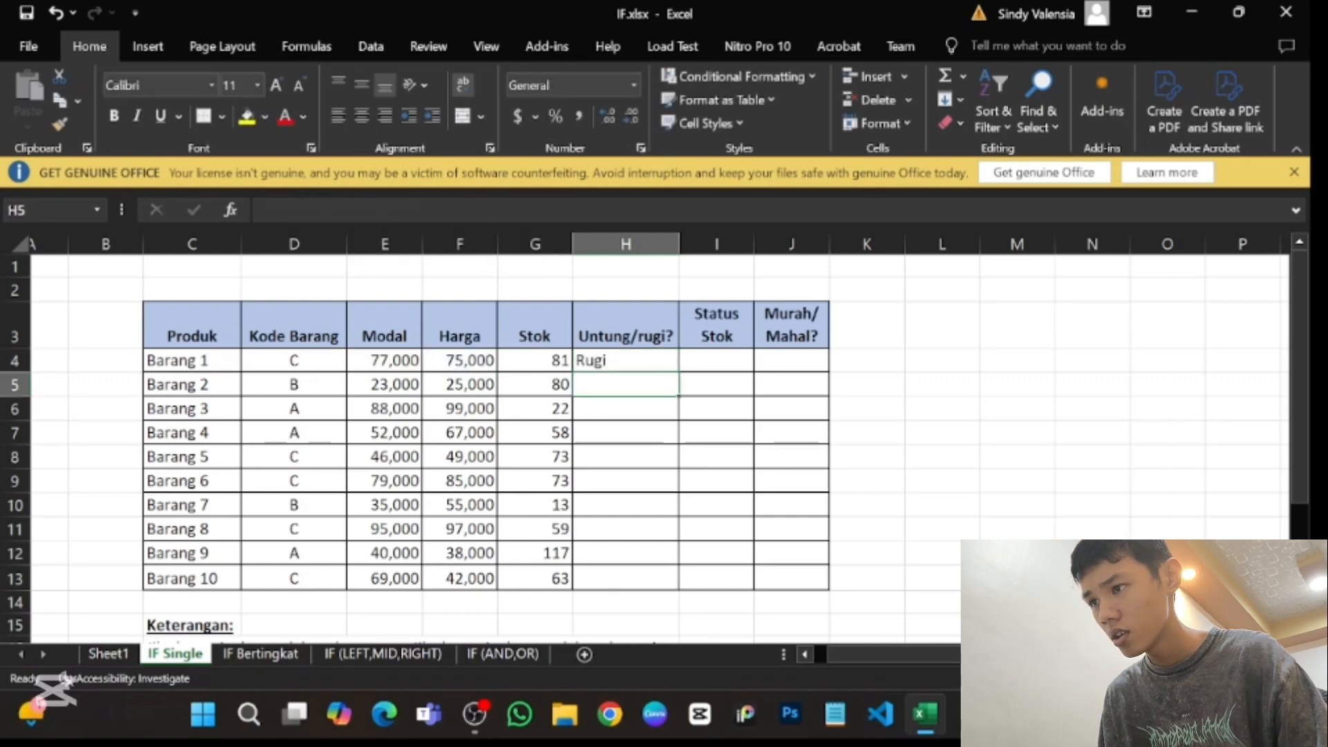
# - Fill the IF formula from H4 down the Untung/rugi? column to H13 and inspect the copy in H12
pyautogui.click(626, 362)
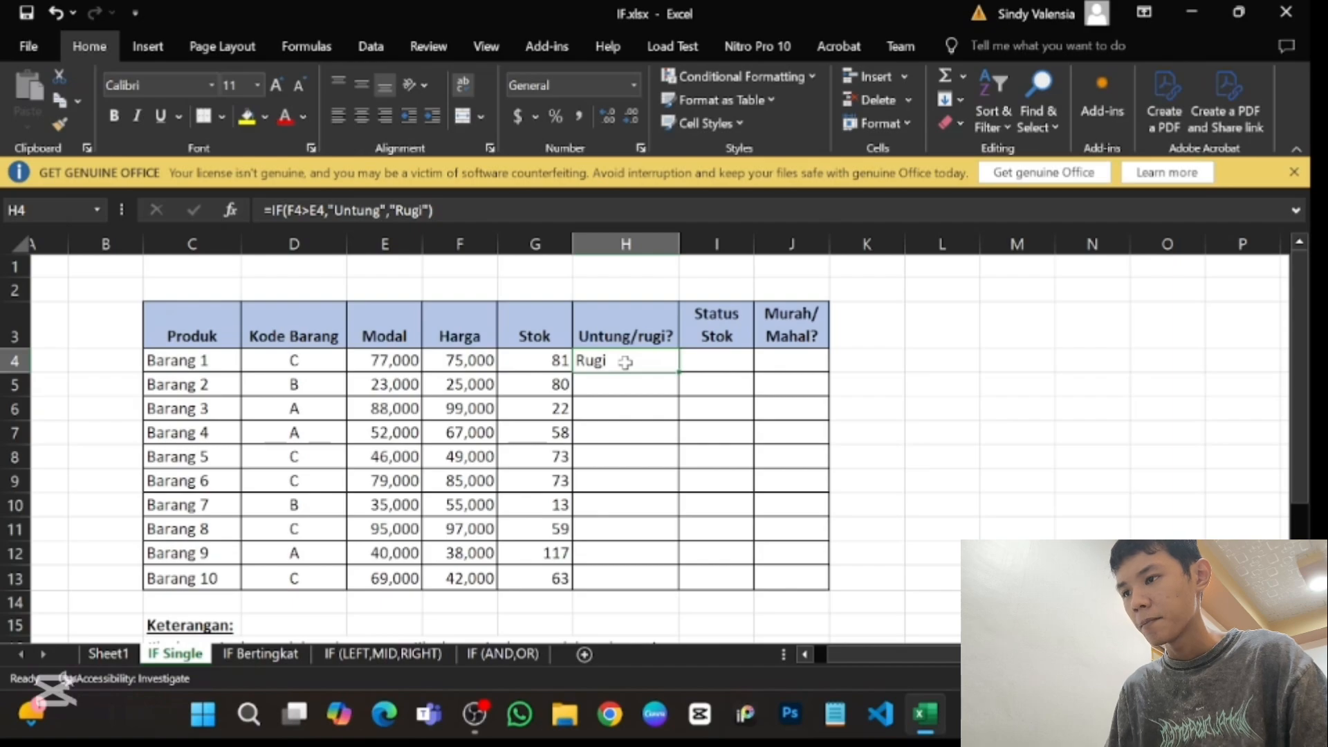
pyautogui.scroll(-1, 626, 362)
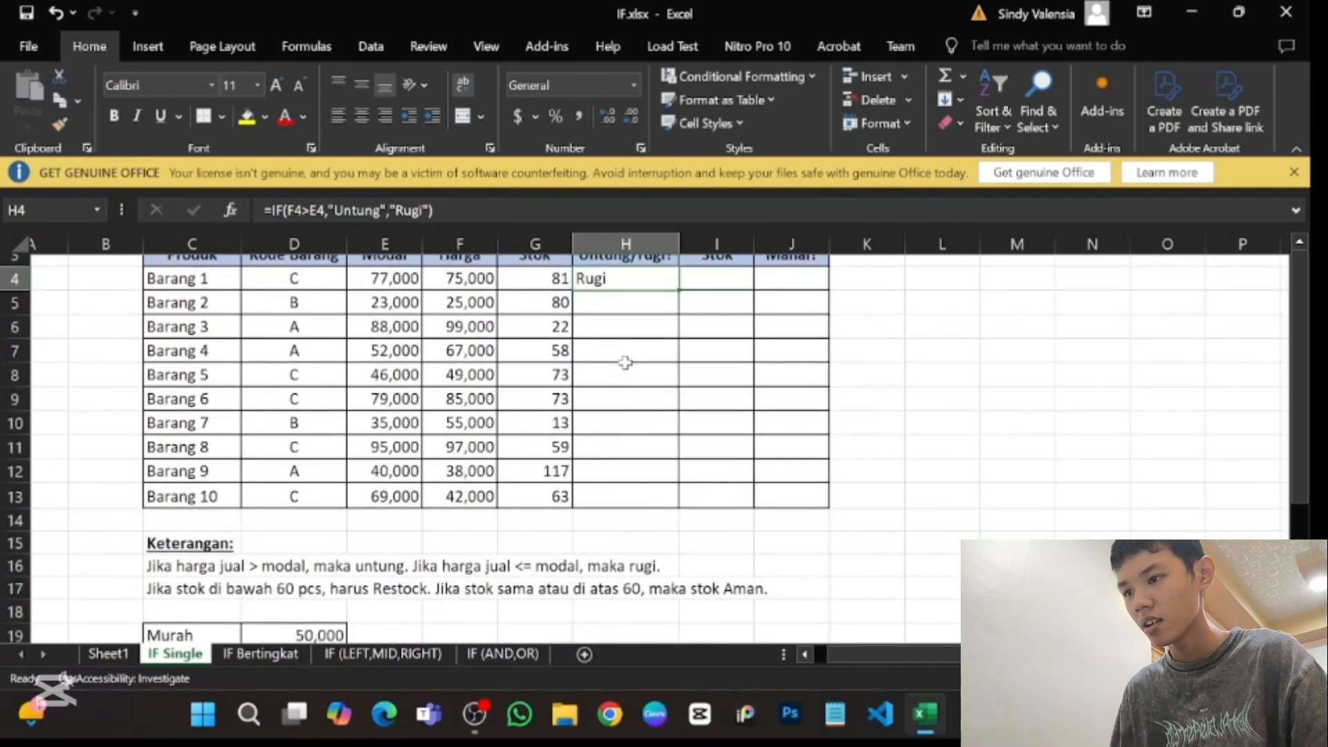
pyautogui.scroll(1, 626, 362)
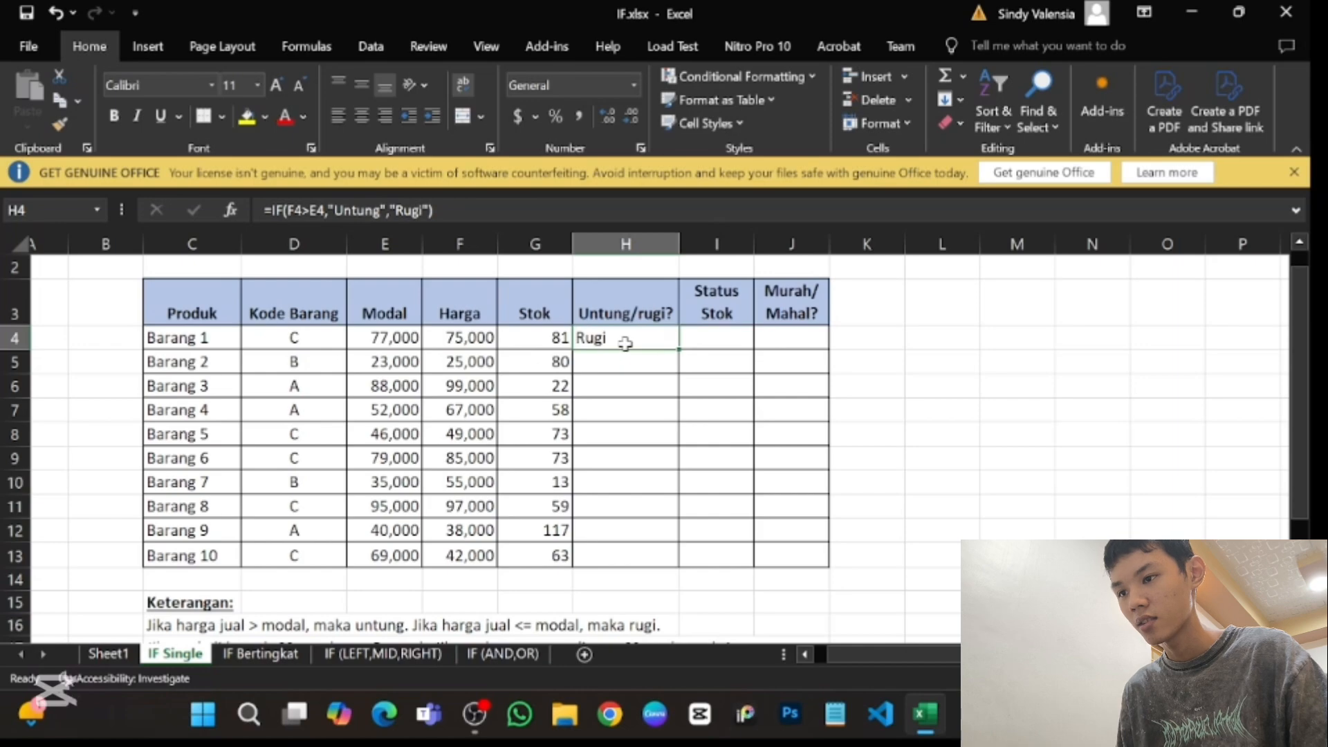
pyautogui.doubleClick(677, 350)
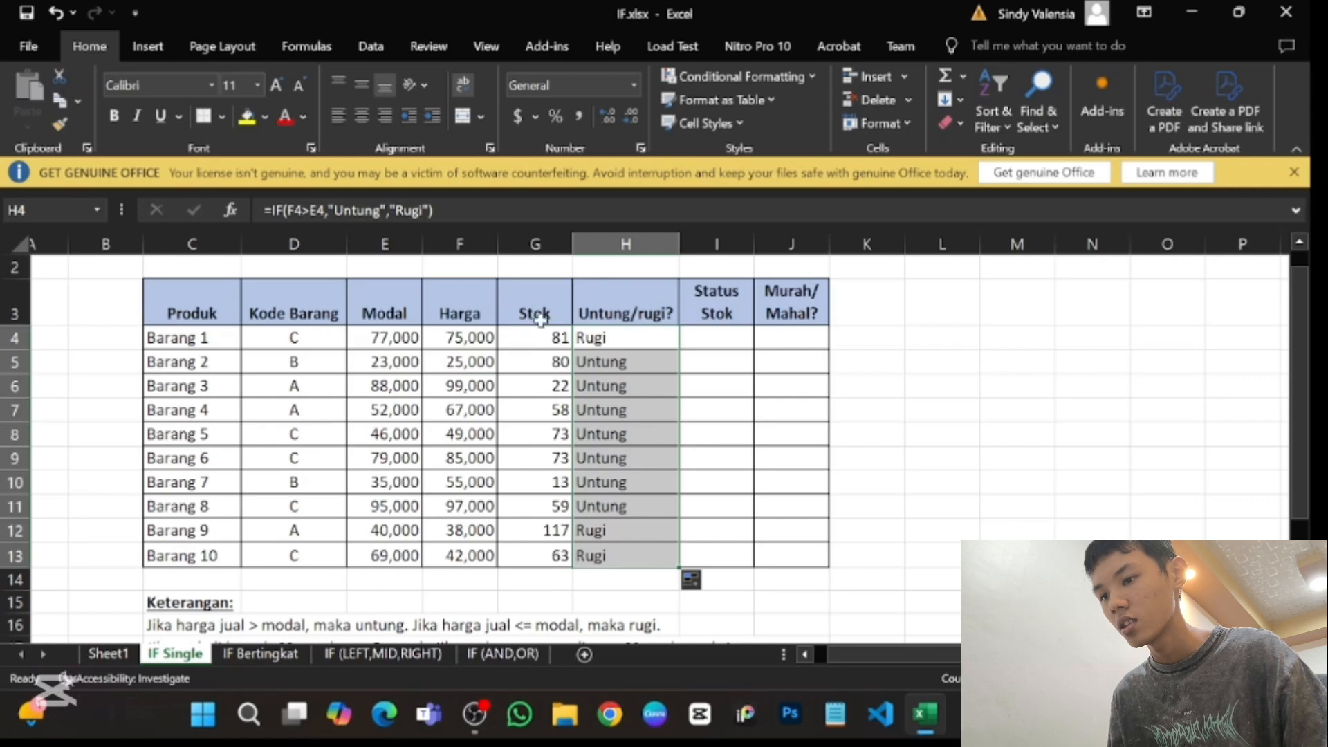
pyautogui.click(630, 525)
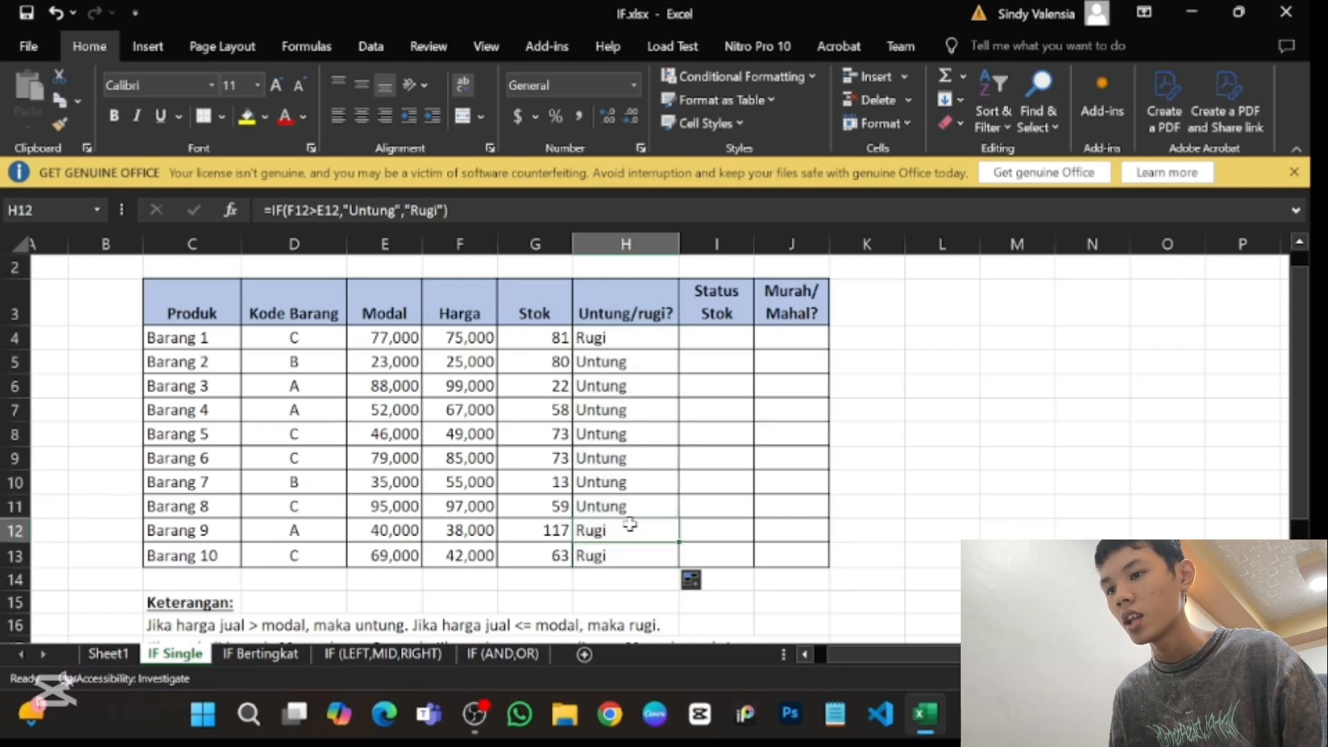
# - Start an IF formula in I4 under Status Stok with the logical test G4<=60, ending the argument with a comma
pyautogui.scroll(1, 626, 525)
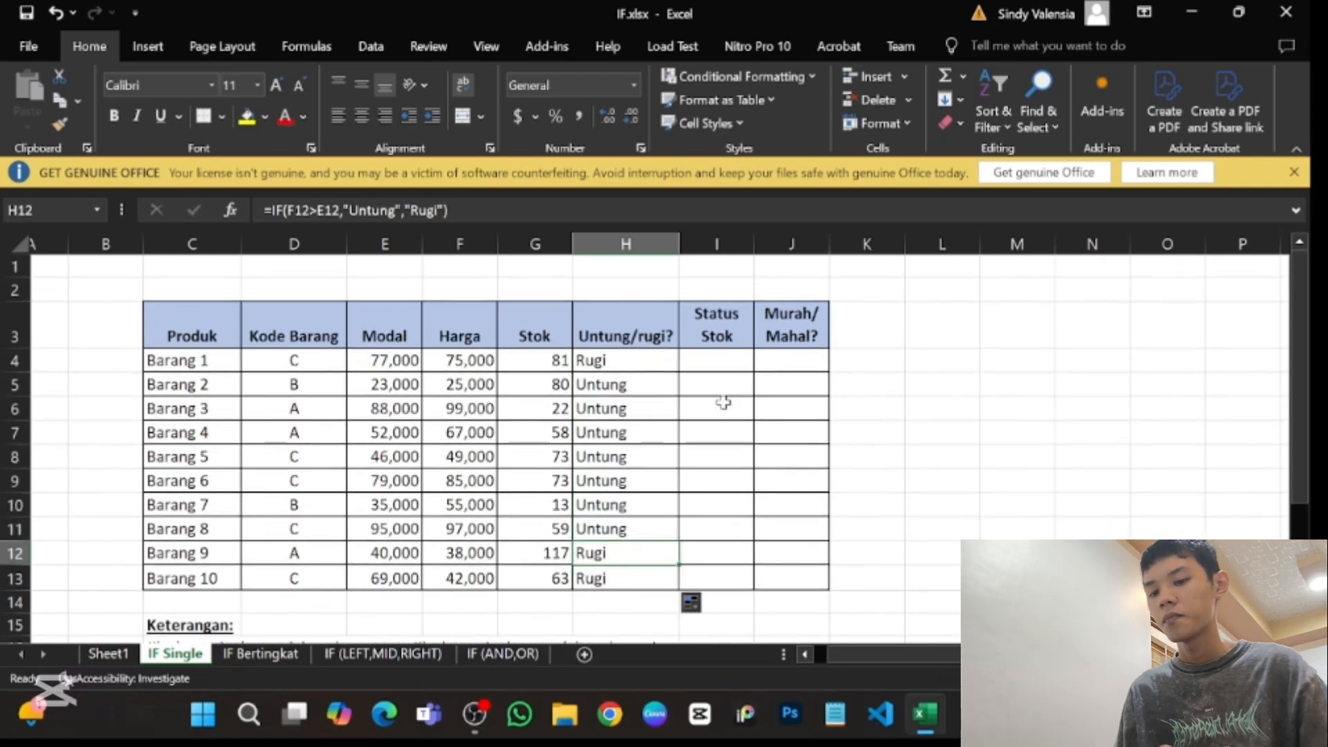
pyautogui.click(737, 354)
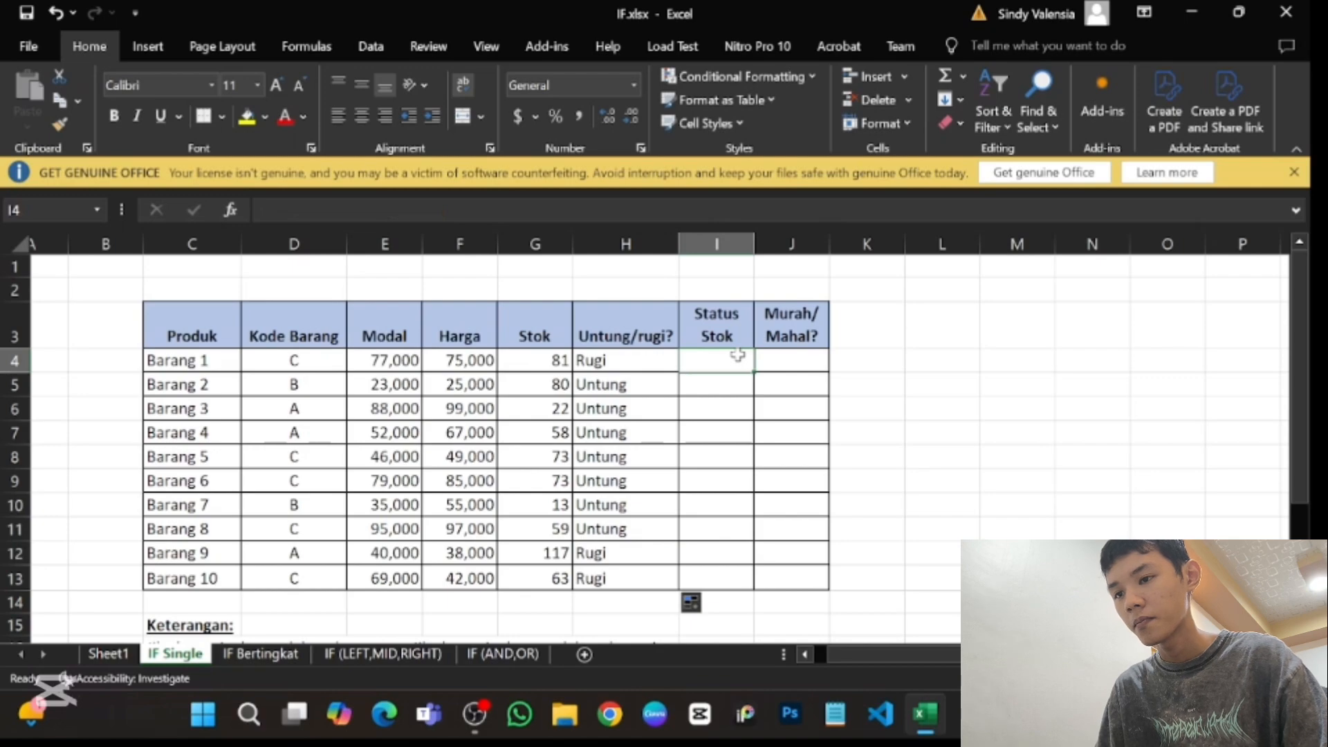
pyautogui.write('=if')
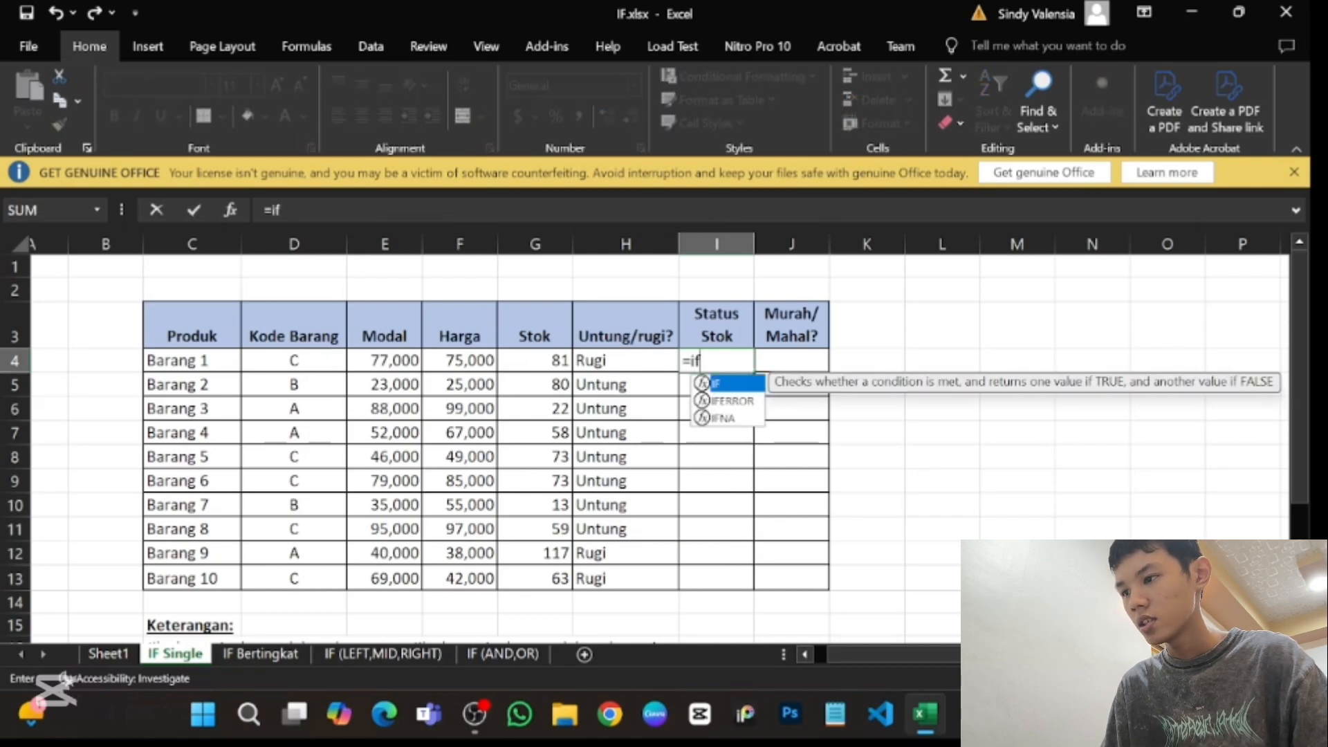
pyautogui.press('Tab')
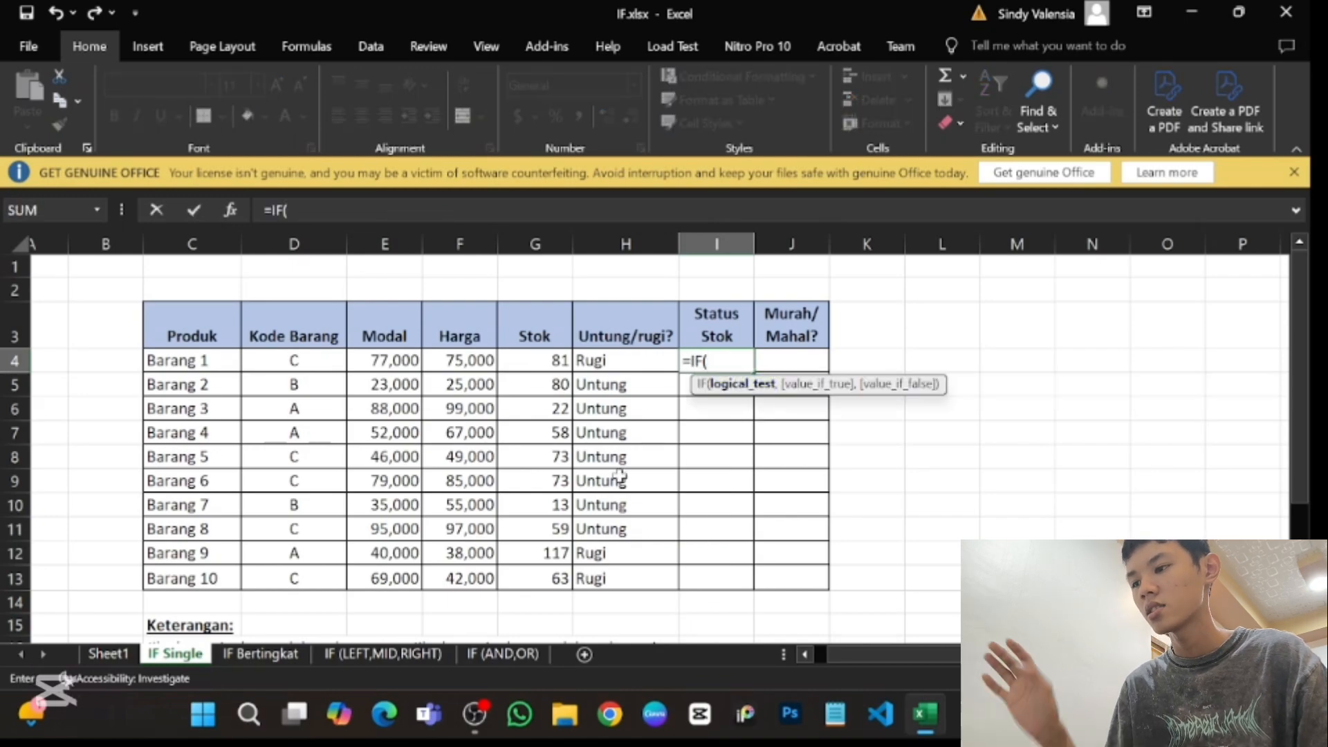
pyautogui.scroll(-5, 620, 475)
pyautogui.scroll(3, 619, 475)
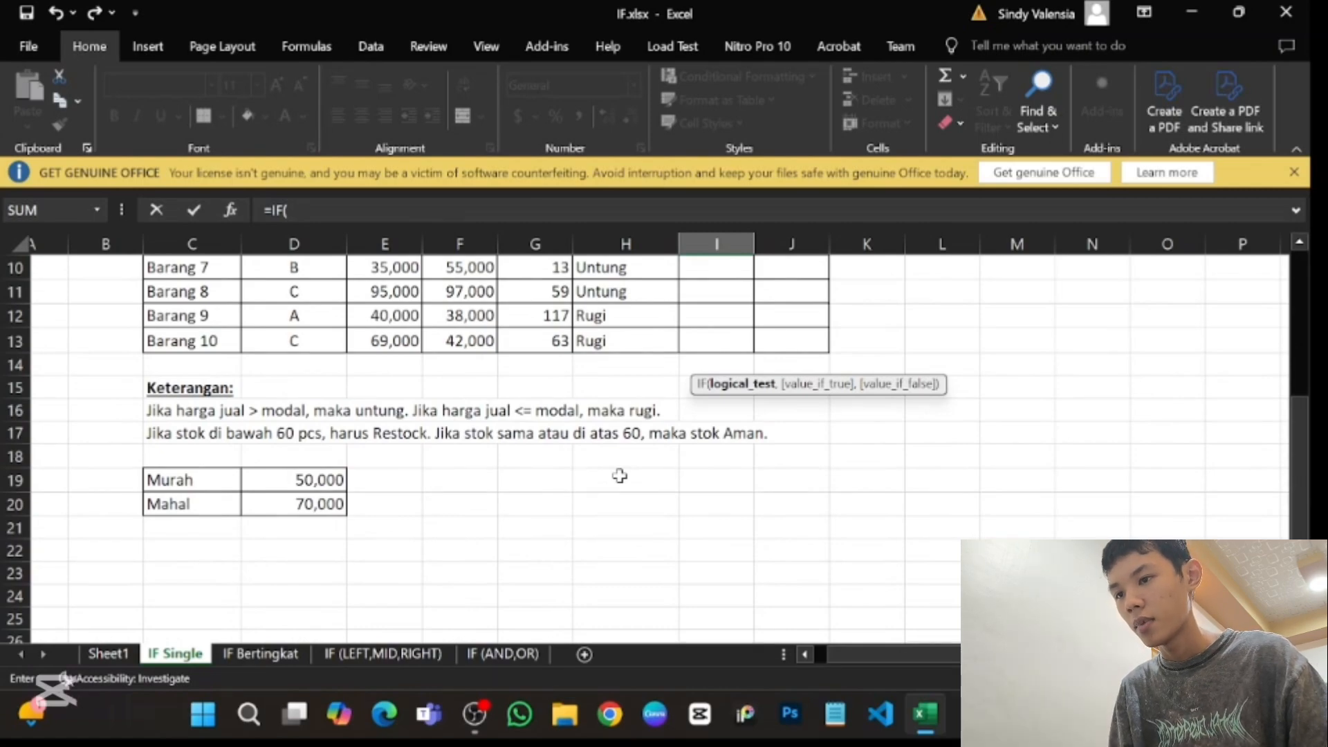
pyautogui.scroll(3, 619, 475)
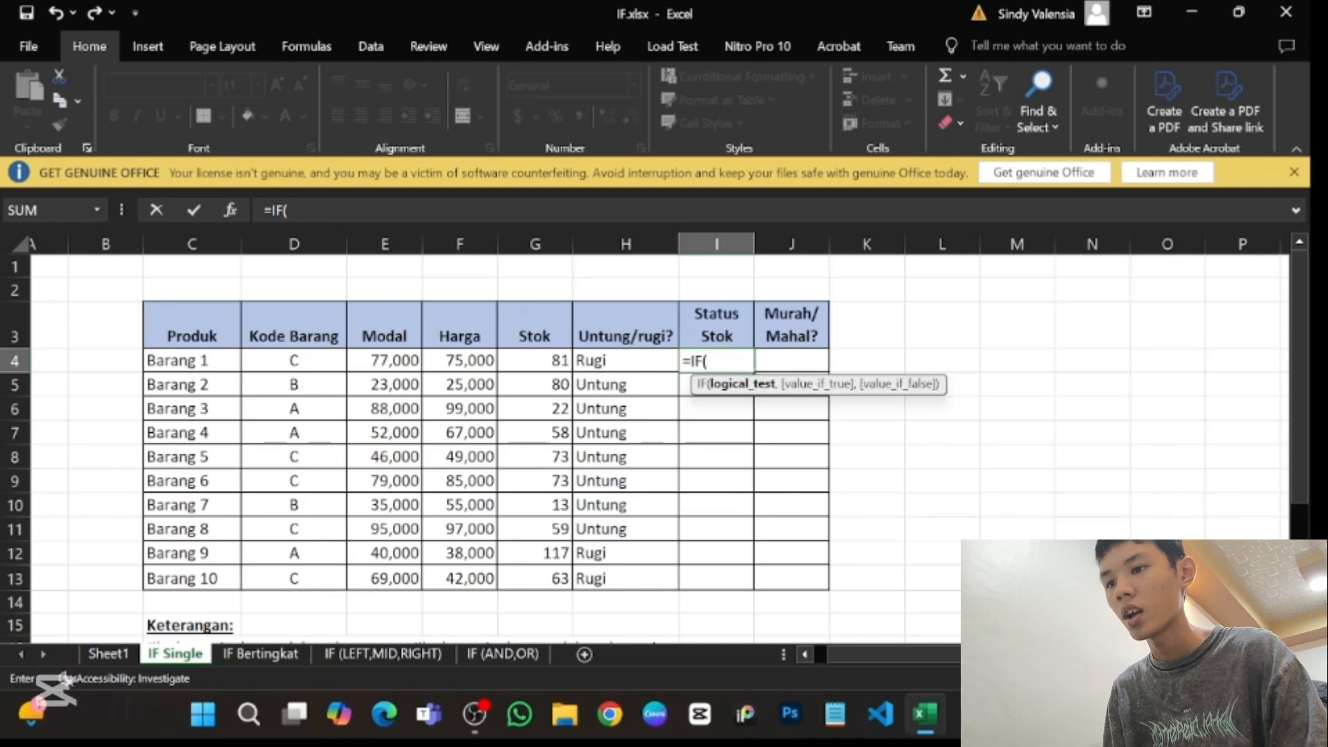
pyautogui.click(534, 361)
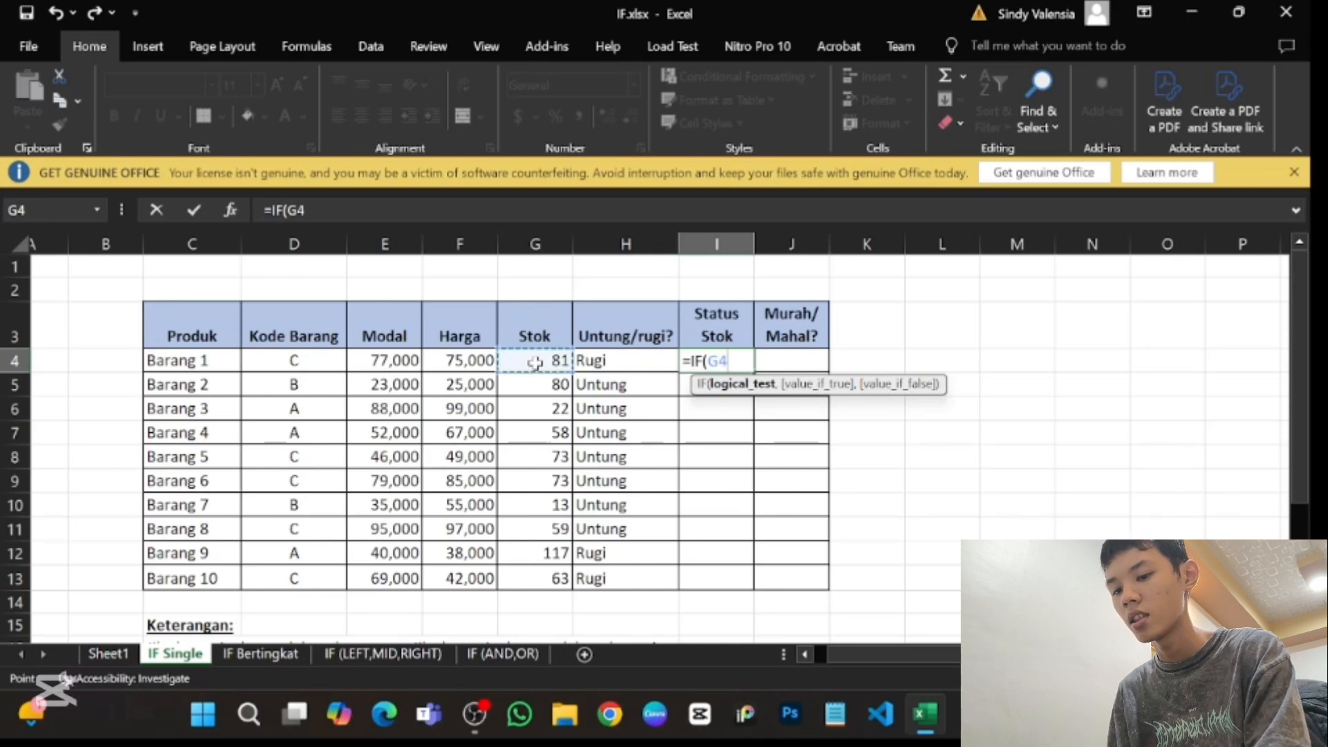
pyautogui.write('<=')
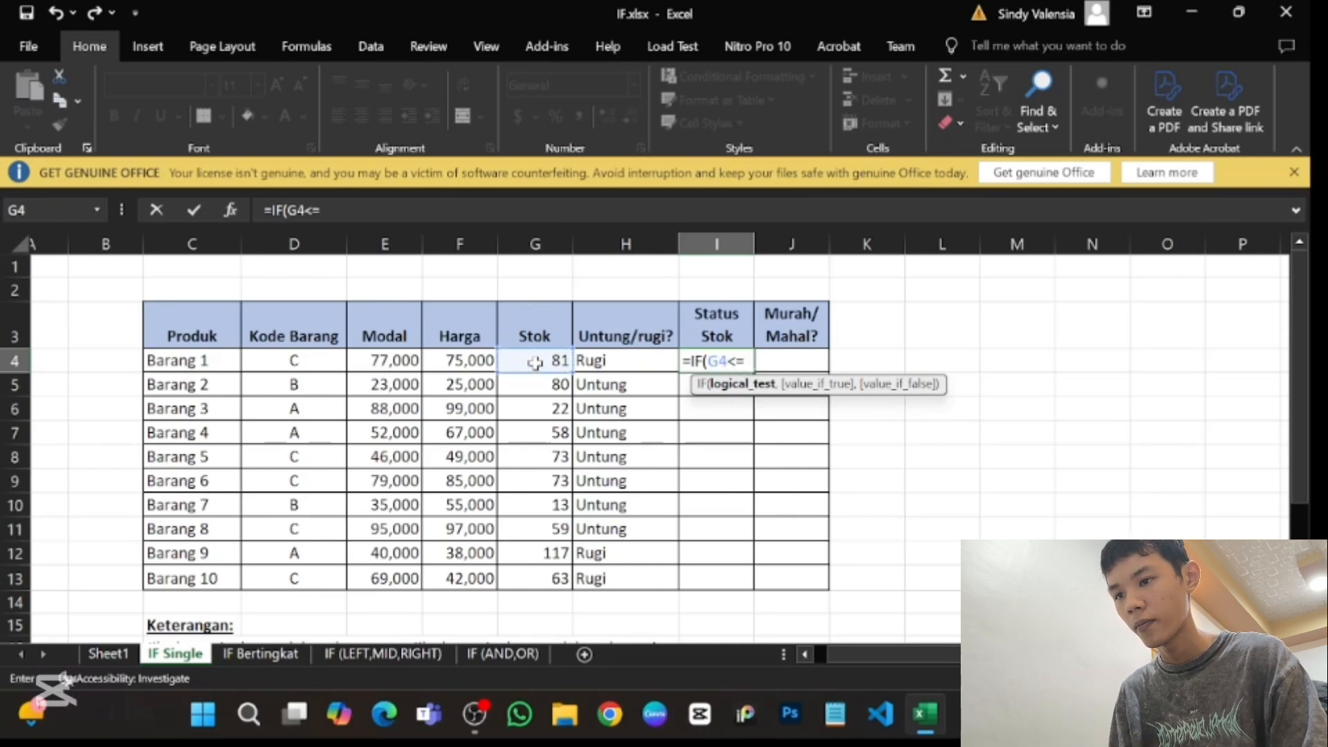
pyautogui.write('60')
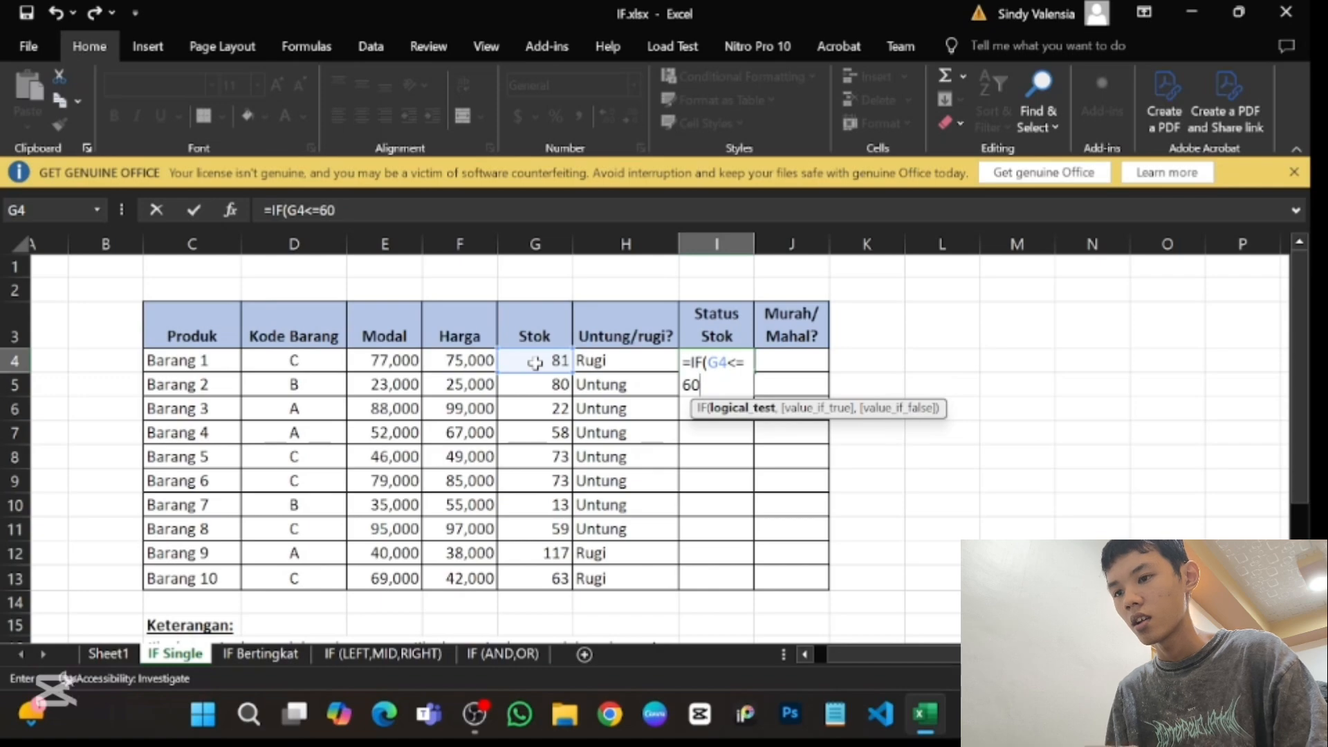
pyautogui.write(',')
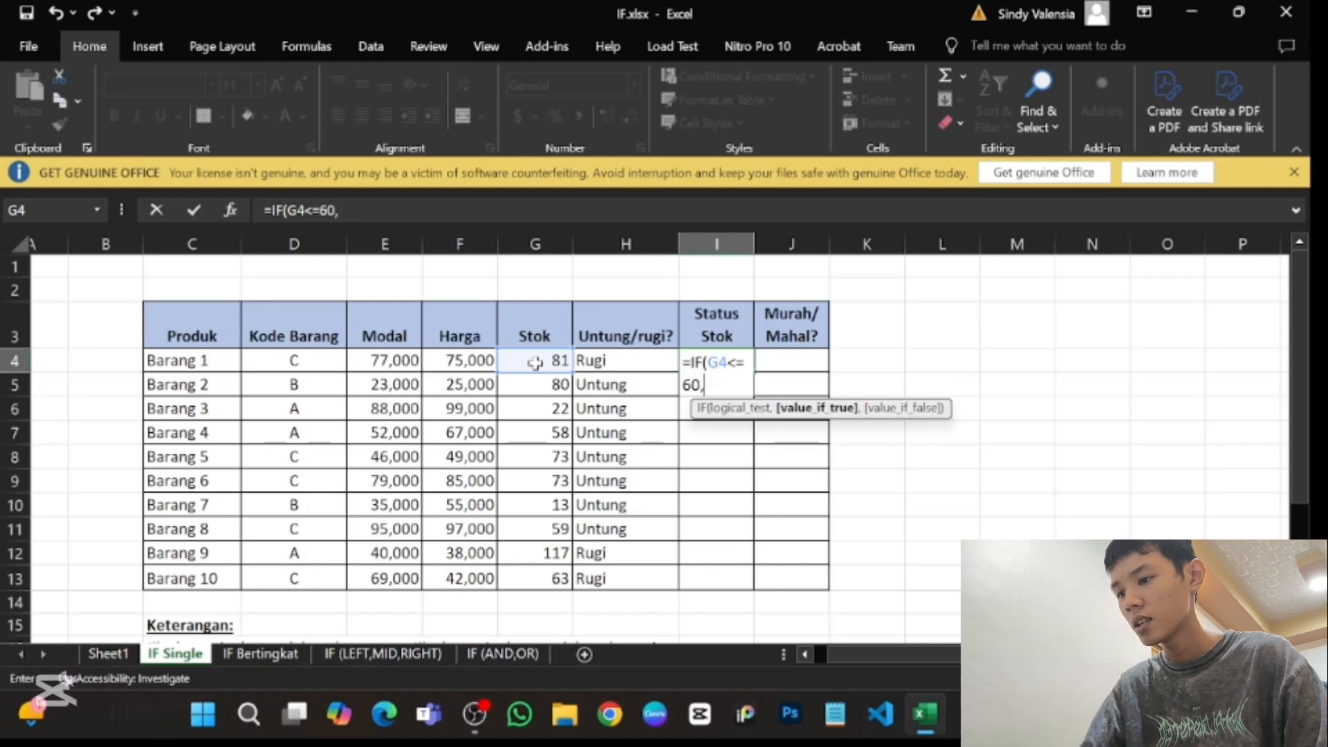
# - Enter "Aman" in quotation marks as the value if true of the I4 formula, followed by a comma
pyautogui.scroll(-3, 535, 362)
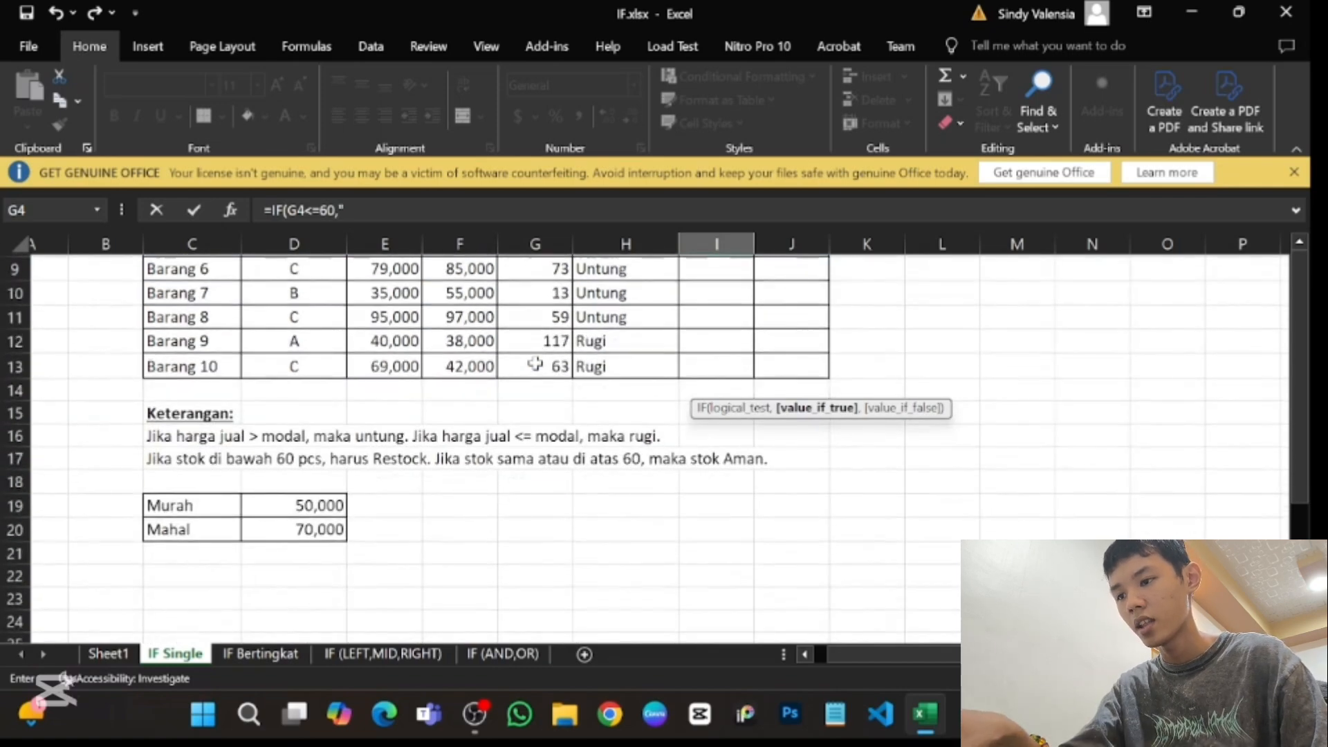
pyautogui.scroll(3, 536, 362)
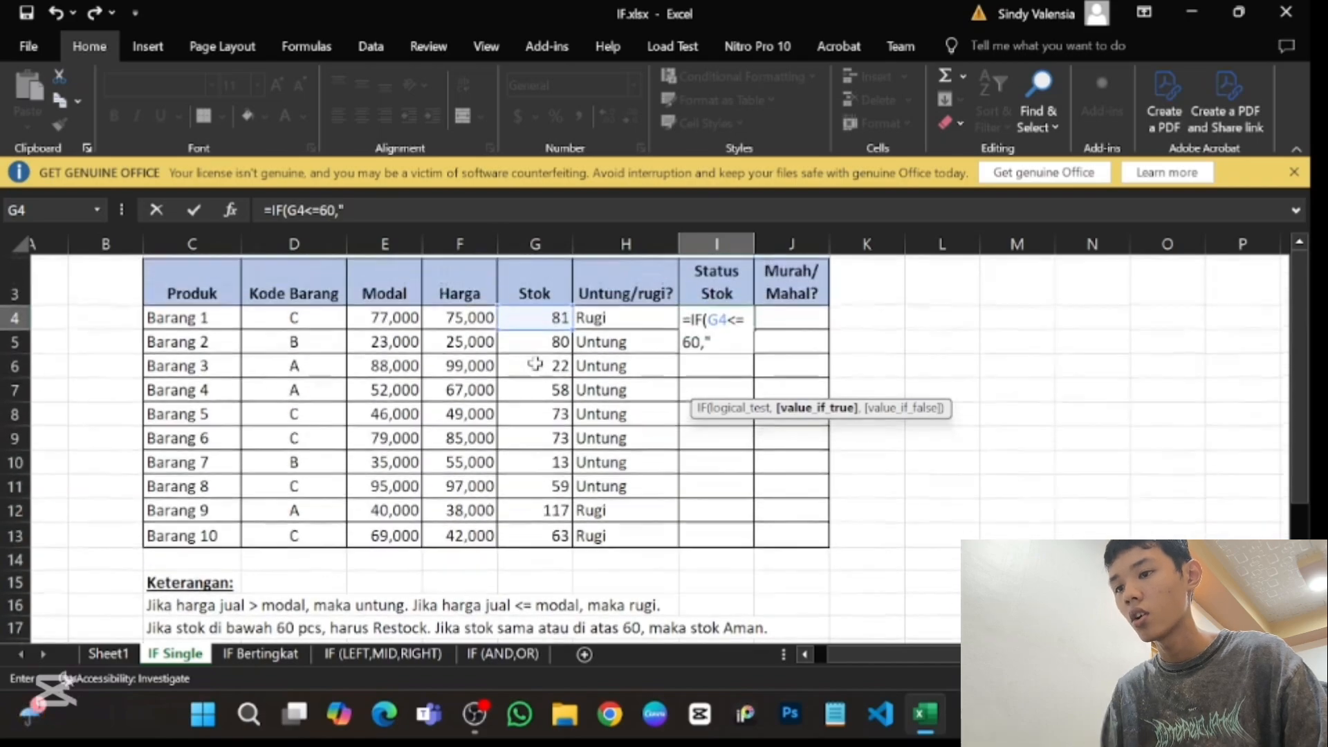
pyautogui.scroll(-3, 536, 363)
pyautogui.scroll(1, 536, 364)
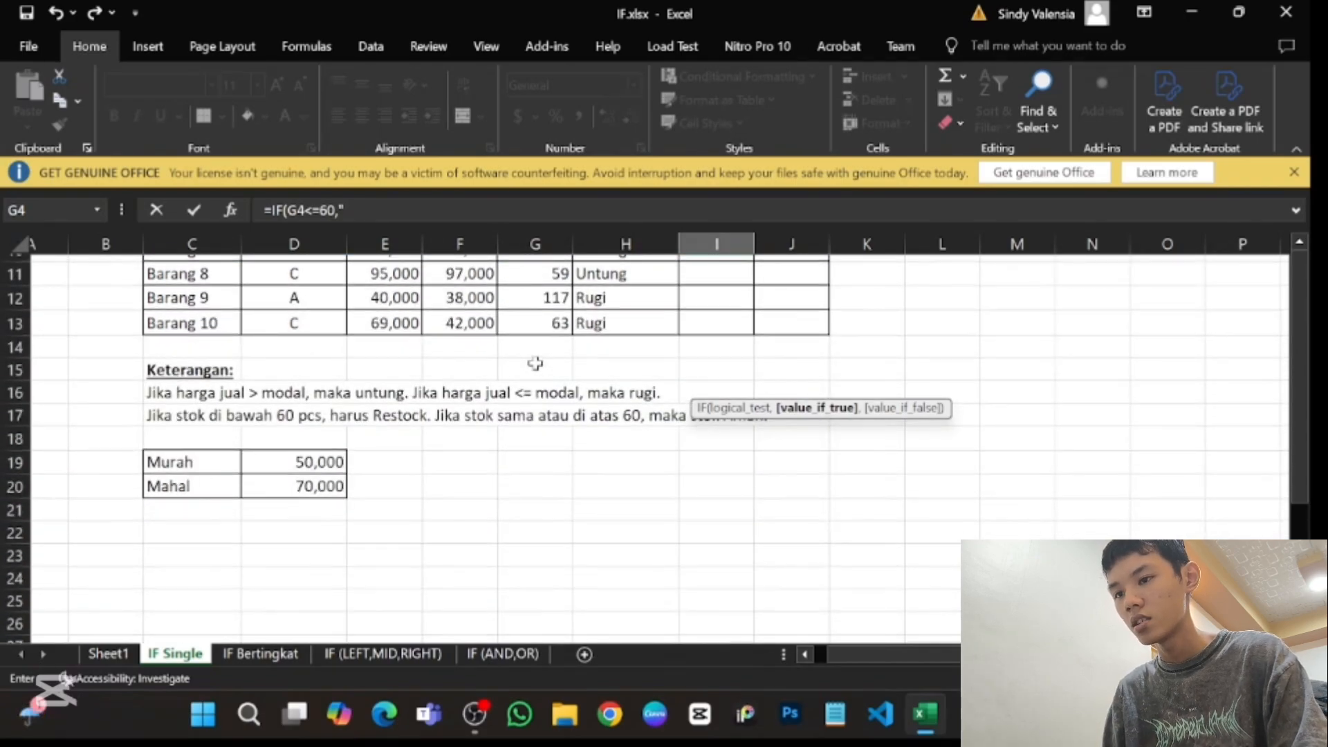
pyautogui.scroll(3, 535, 363)
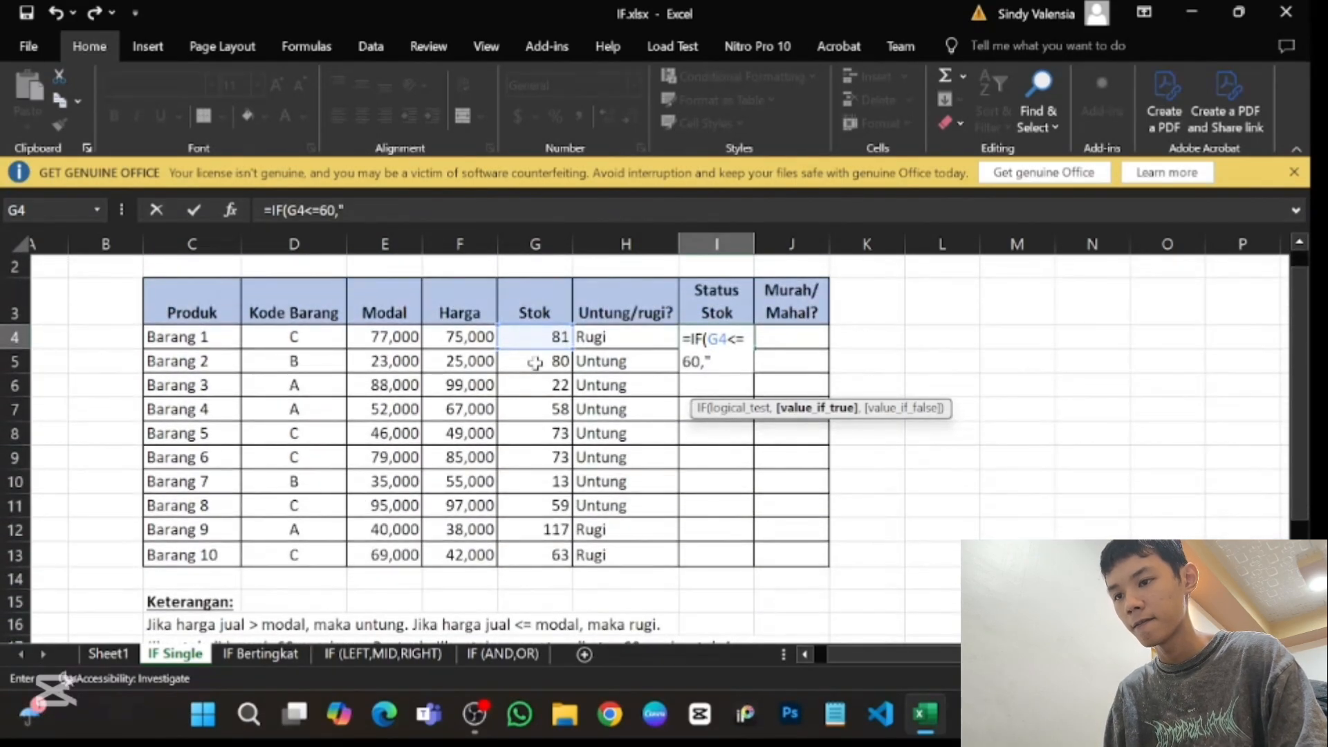
pyautogui.write('Aman')
pyautogui.press('BackSpace')
pyautogui.press('BackSpace')
pyautogui.press('BackSpace')
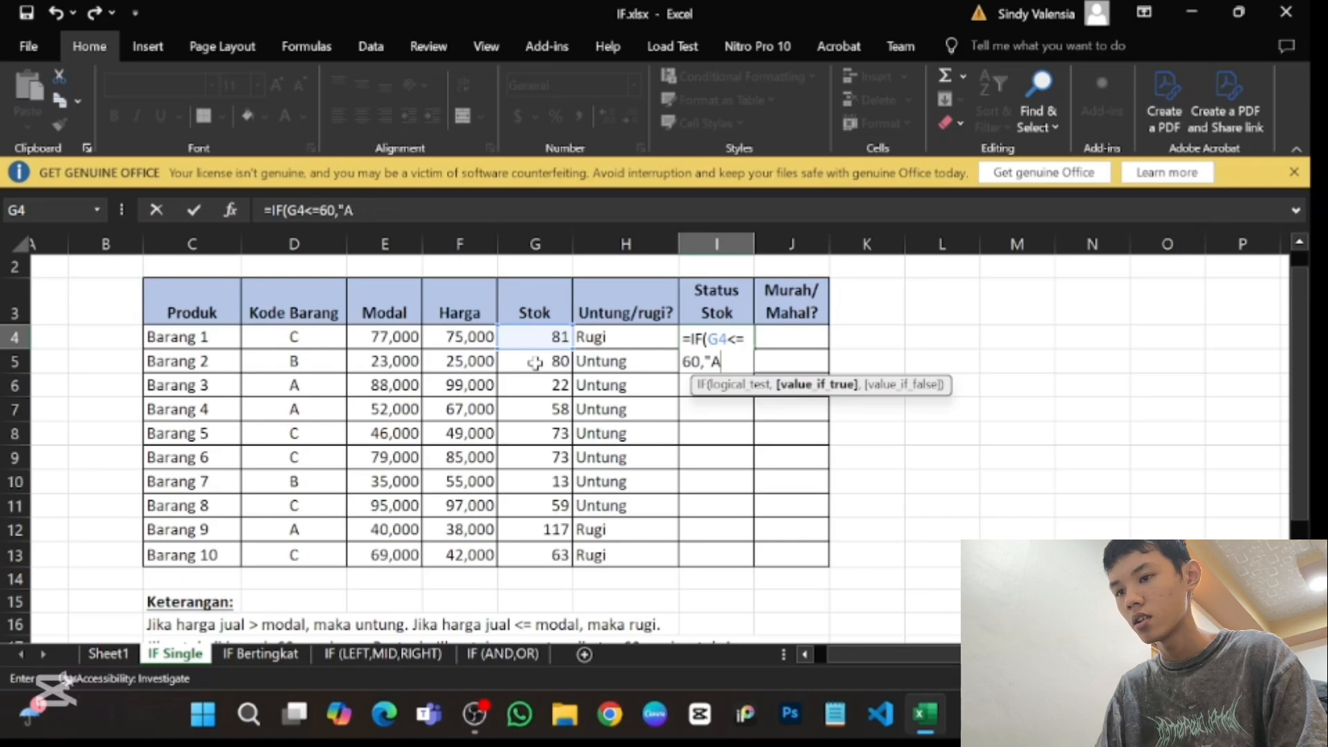
pyautogui.write('man",')
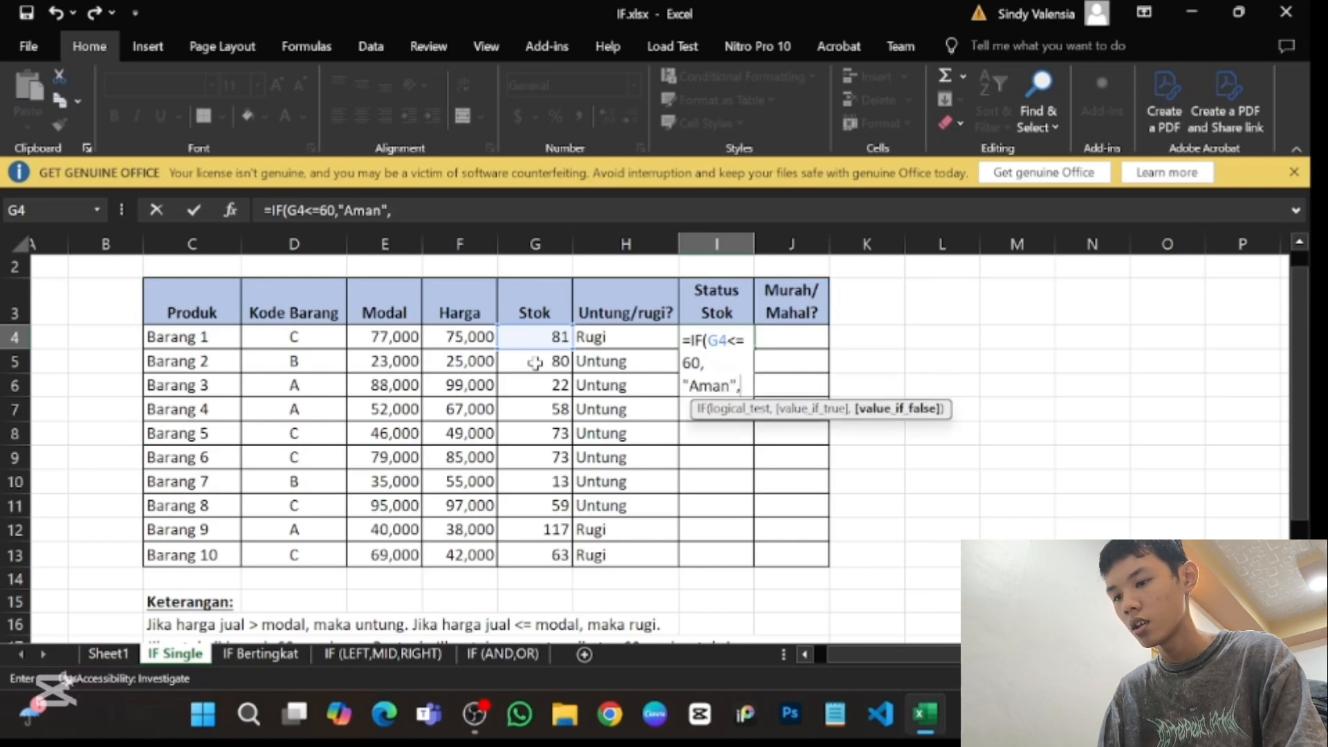
pyautogui.write('Rest')
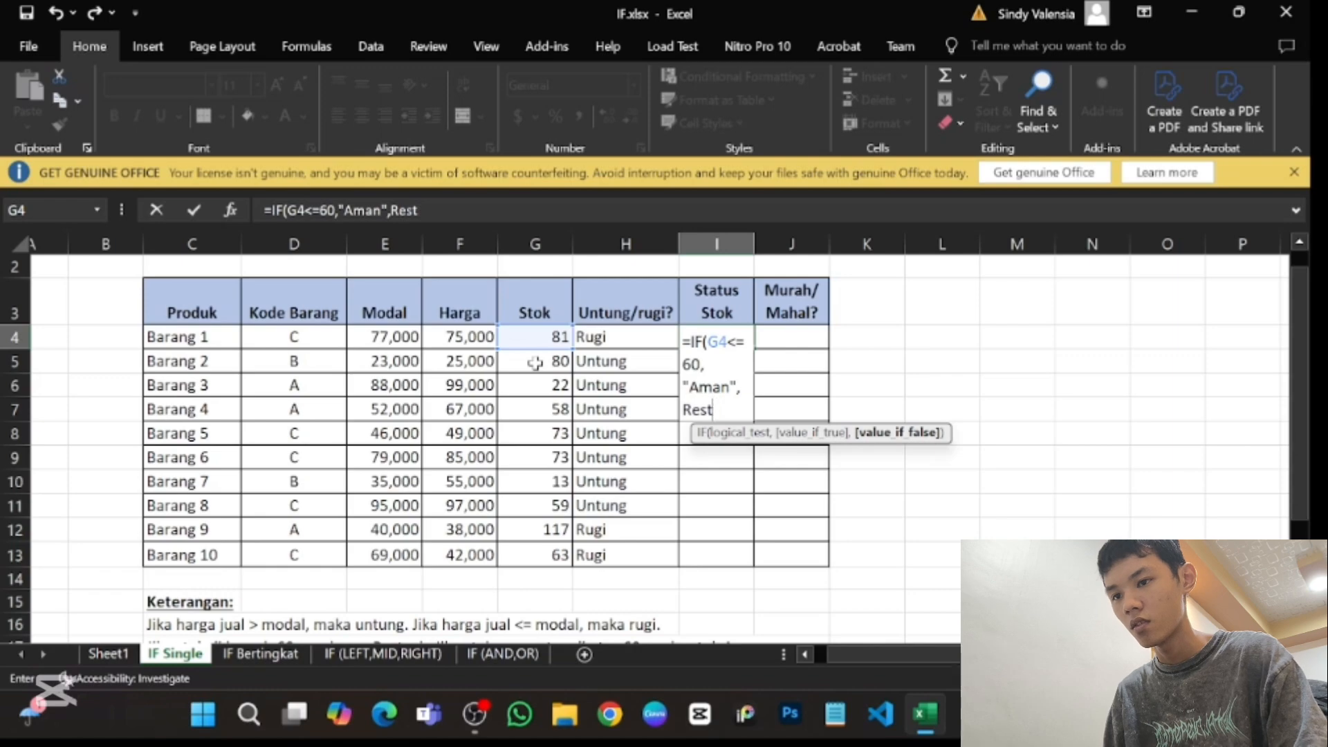
pyautogui.write('iock:')
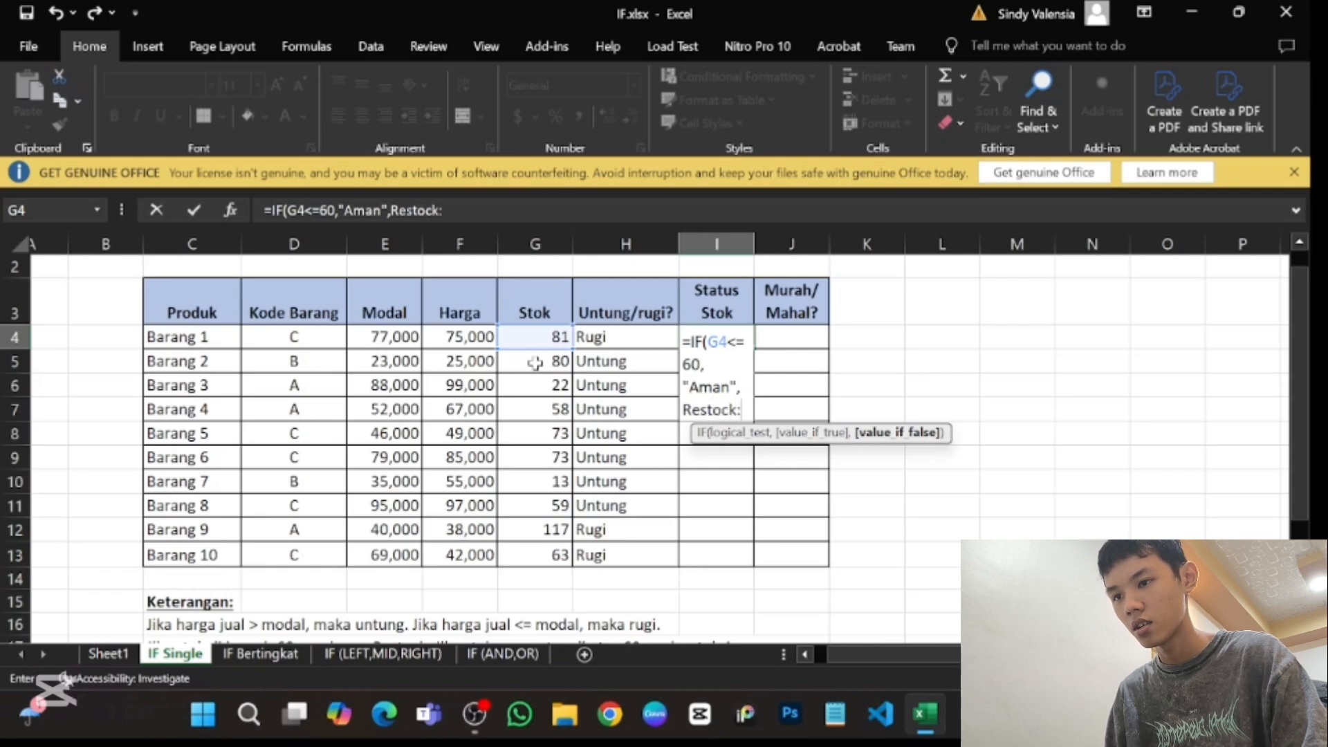
pyautogui.press('BackSpace')
pyautogui.press('BackSpace')
pyautogui.press('BackSpace')
pyautogui.press('BackSpace')
pyautogui.press('BackSpace')
pyautogui.press('BackSpace')
pyautogui.press('BackSpace')
pyautogui.press('BackSpace')
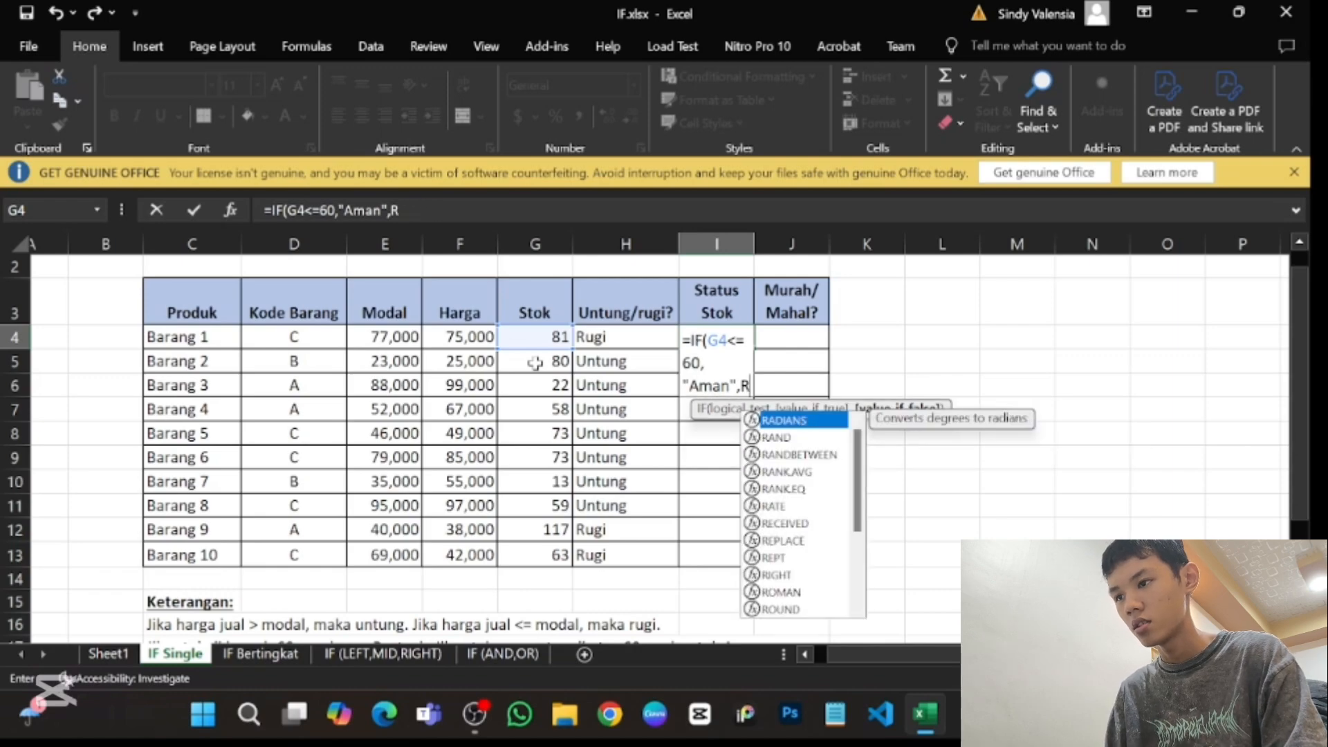
# - Add "Restock" in quotation marks as the value if false and complete the formula in I4 as =IF(G4<=60,"Aman","Restock")
pyautogui.write('"Re')
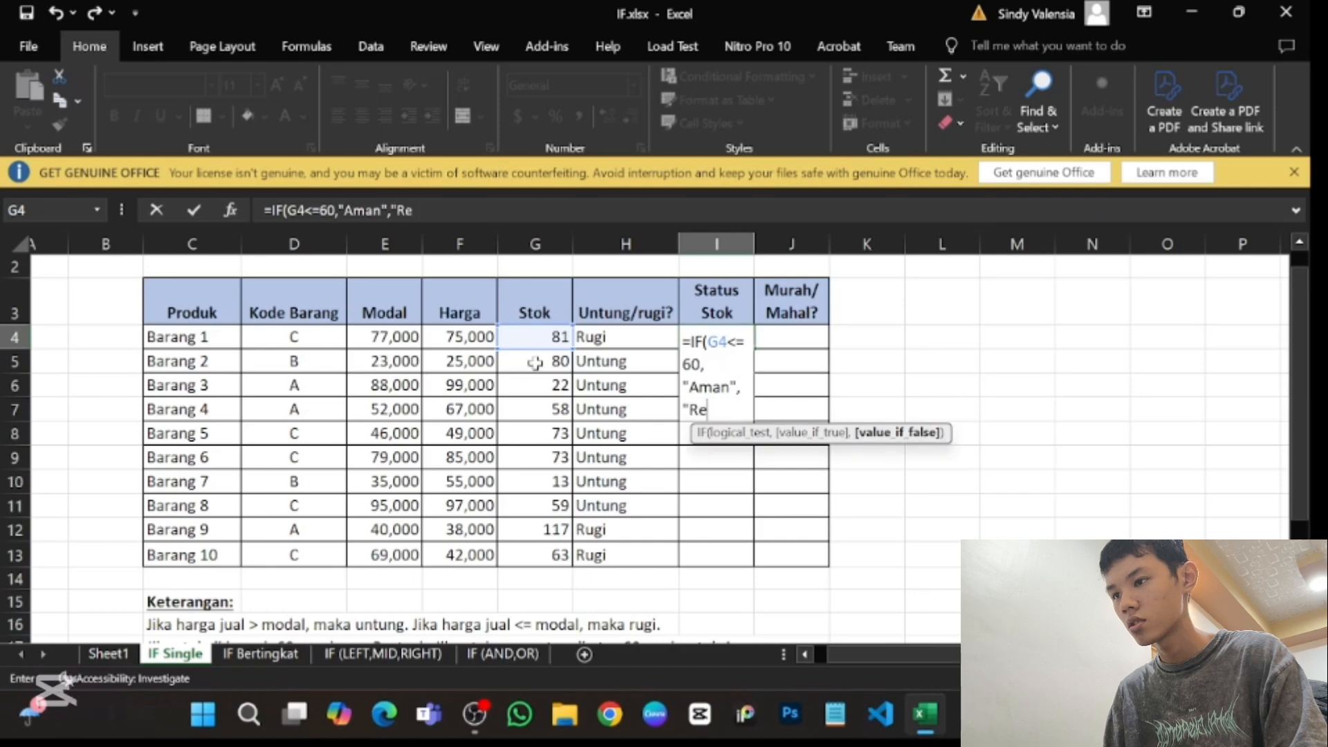
pyautogui.write('stok')
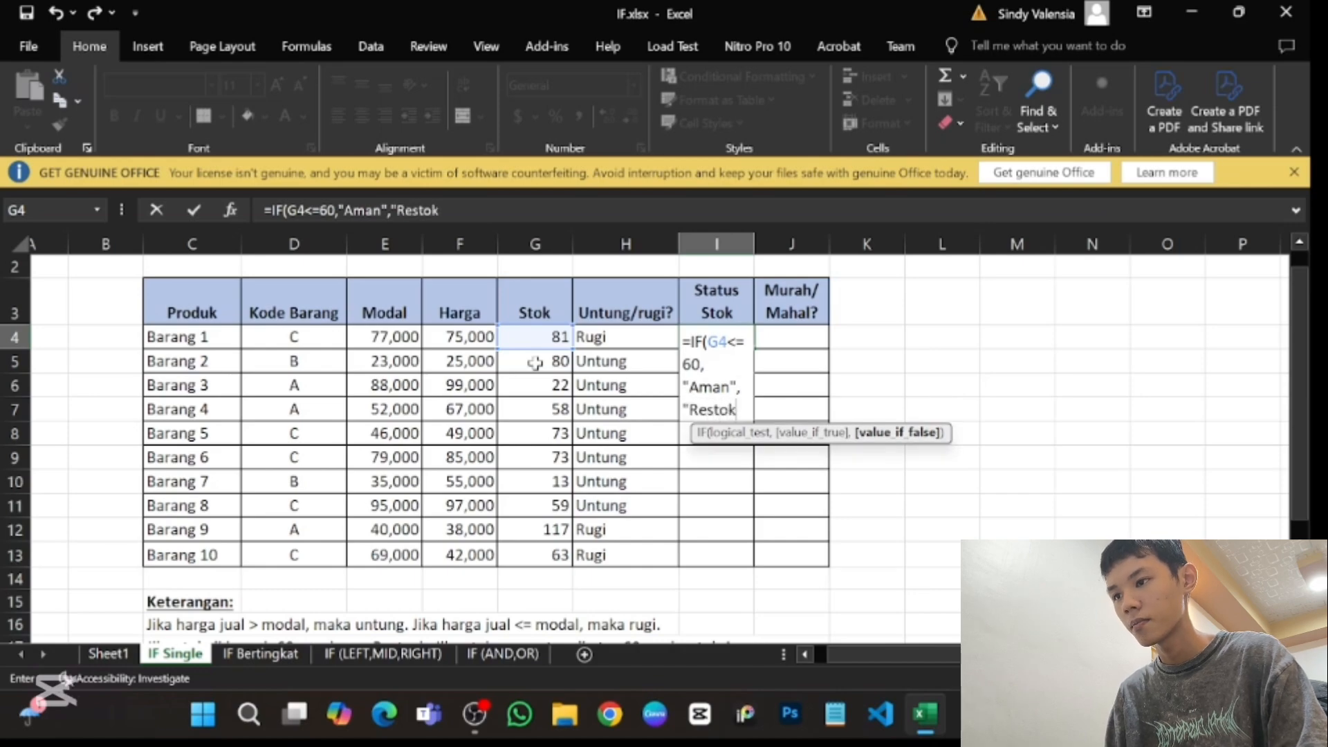
pyautogui.press('BackSpace')
pyautogui.write('k')
pyautogui.press('BackSpace')
pyautogui.write('ck')
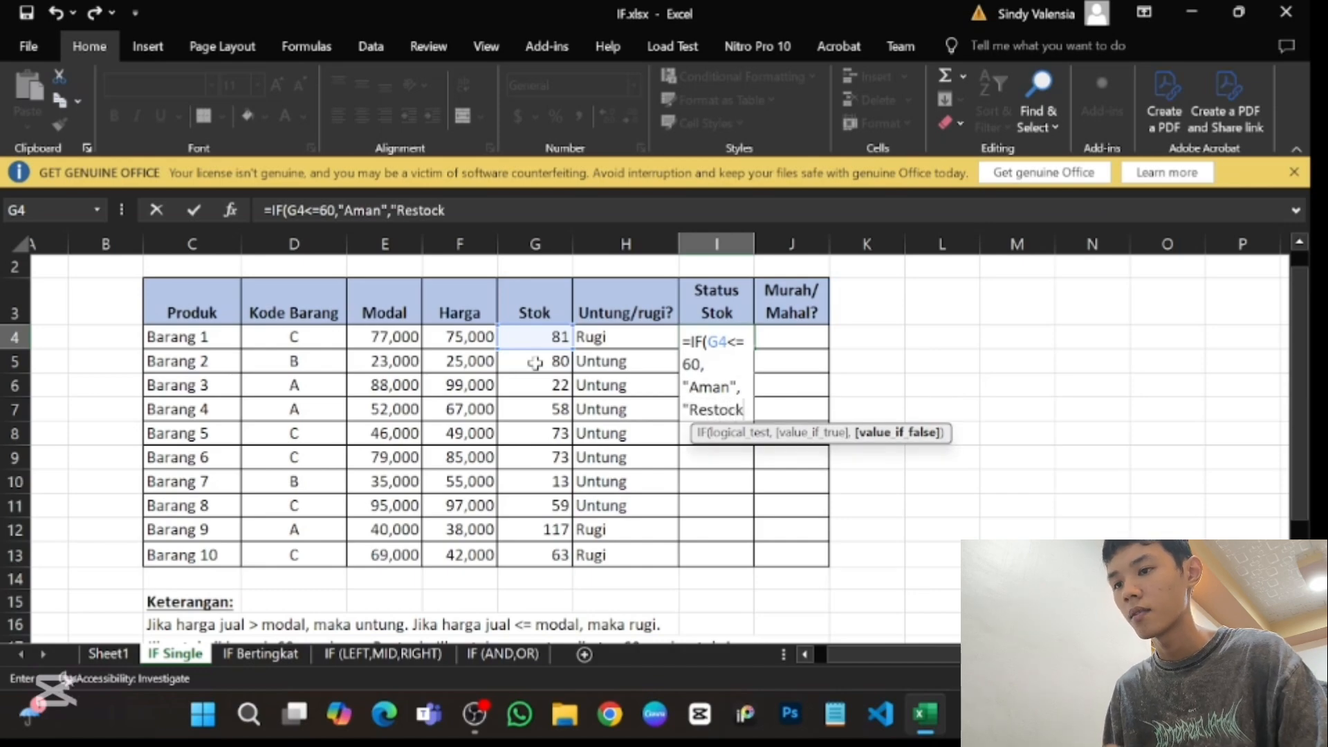
pyautogui.write('")')
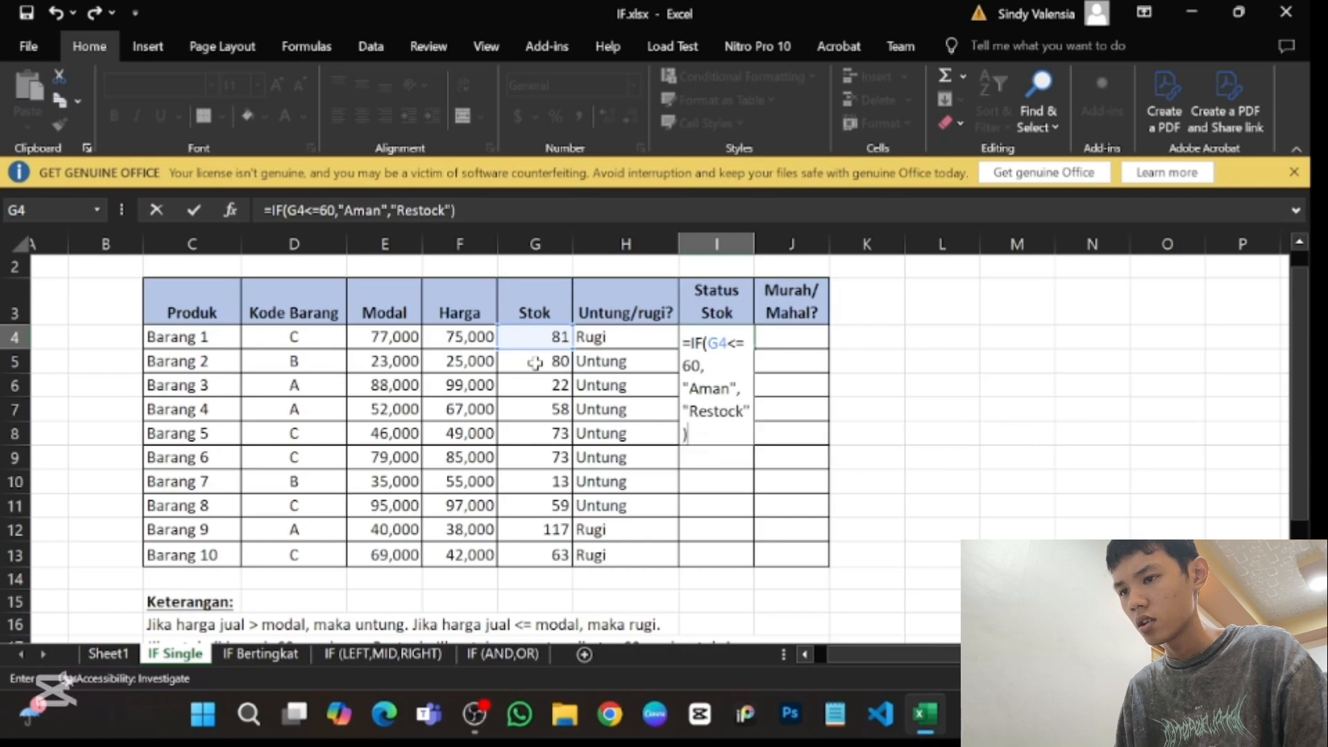
pyautogui.press('Return')
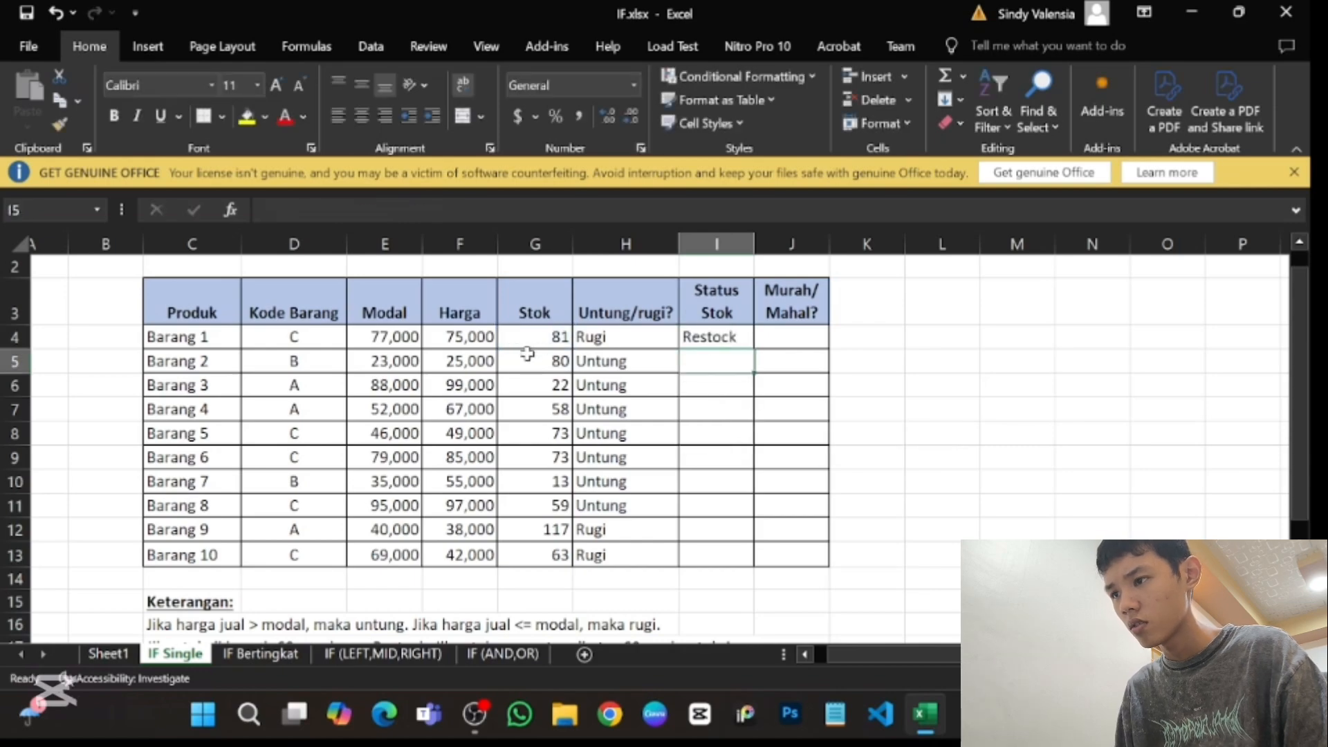
# - Check the stock rule under Keterangan and change the formula in I4 to =IF(G4>60,"Aman","Restock")
pyautogui.click(687, 341)
pyautogui.scroll(-3, 687, 341)
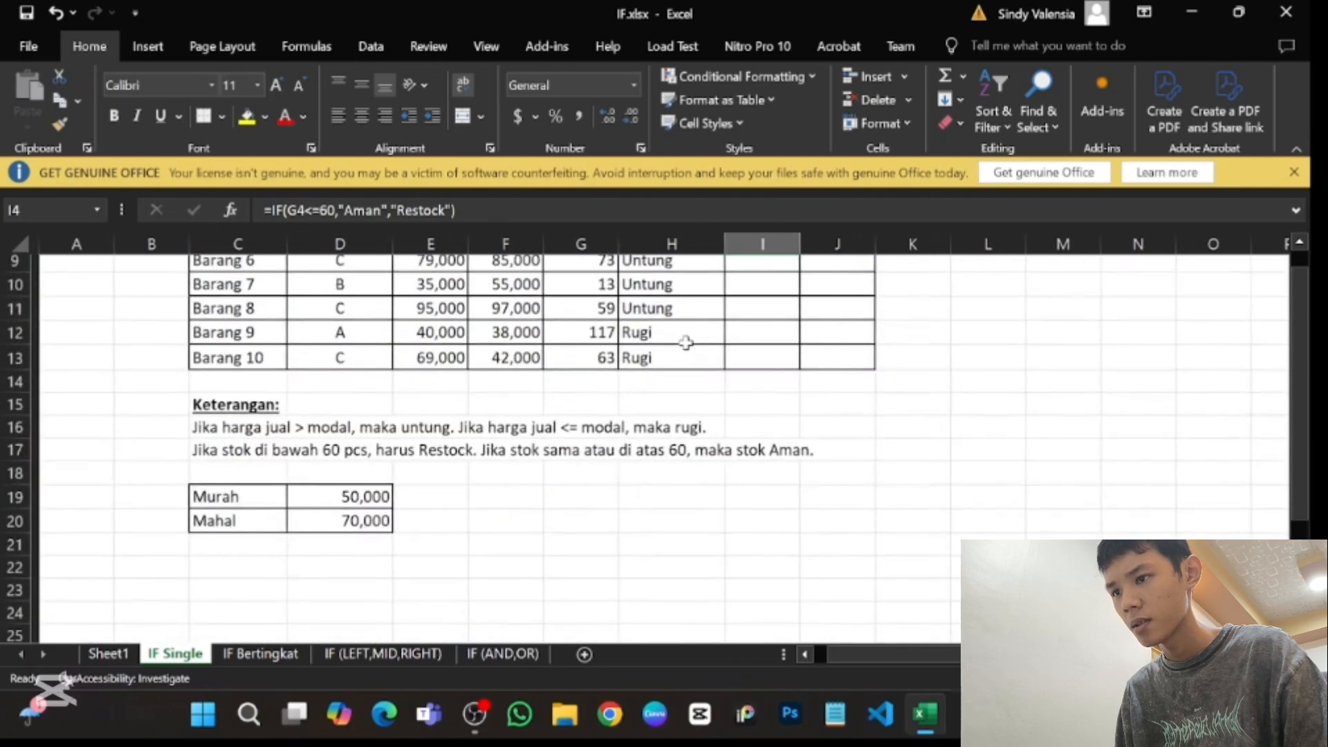
pyautogui.scroll(3, 687, 341)
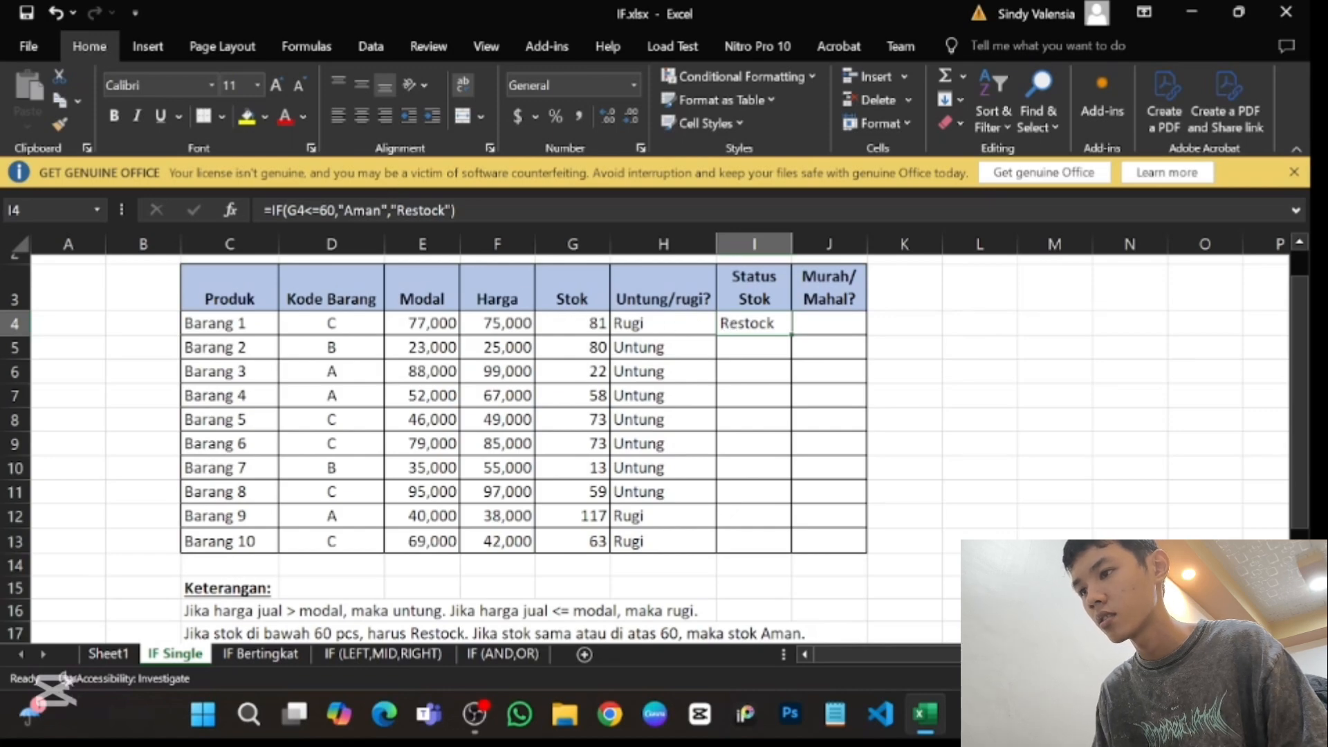
pyautogui.click(307, 211)
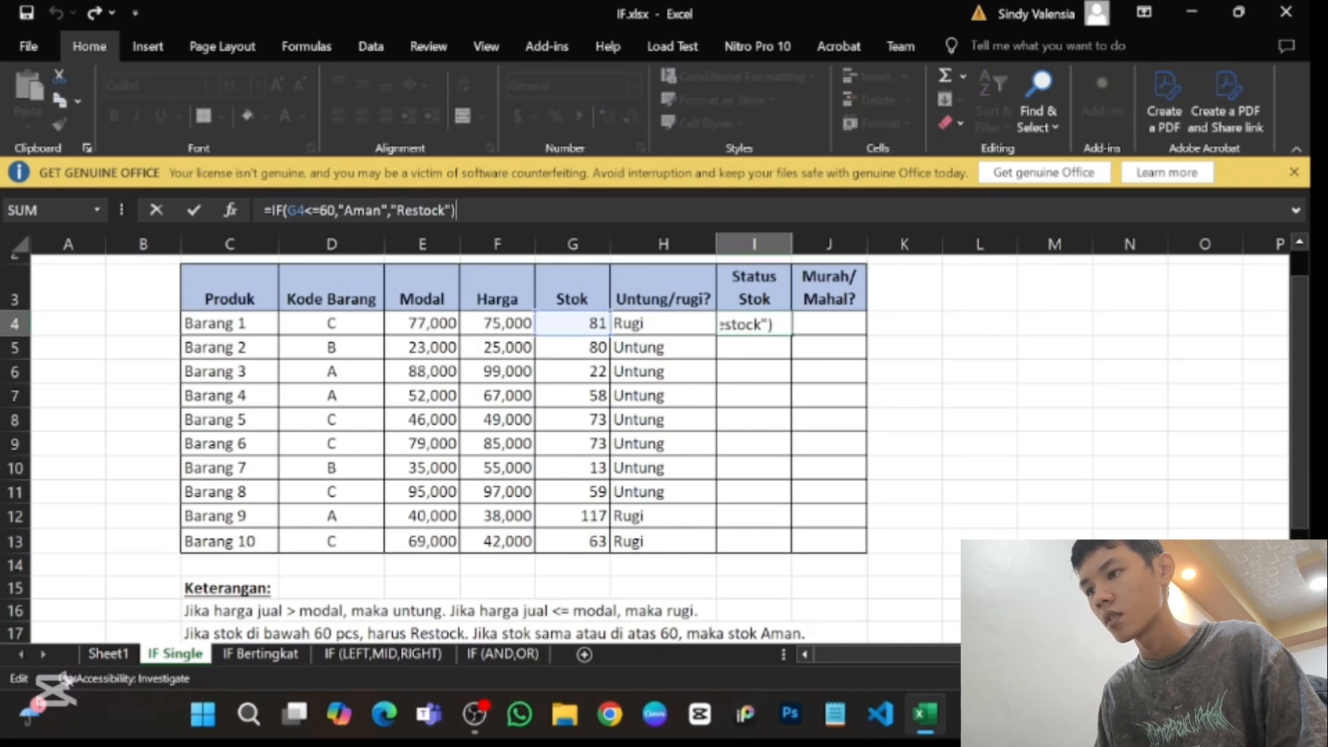
pyautogui.press('Left')
pyautogui.press('Left')
pyautogui.press('Left')
pyautogui.press('Left')
pyautogui.press('Left')
pyautogui.press('Left')
pyautogui.press('Left')
pyautogui.press('Left')
pyautogui.press('Left')
pyautogui.press('Left')
pyautogui.press('Left')
pyautogui.press('Left')
pyautogui.press('Left')
pyautogui.press('Left')
pyautogui.press('Left')
pyautogui.press('Left')
pyautogui.press('Left')
pyautogui.press('Left')
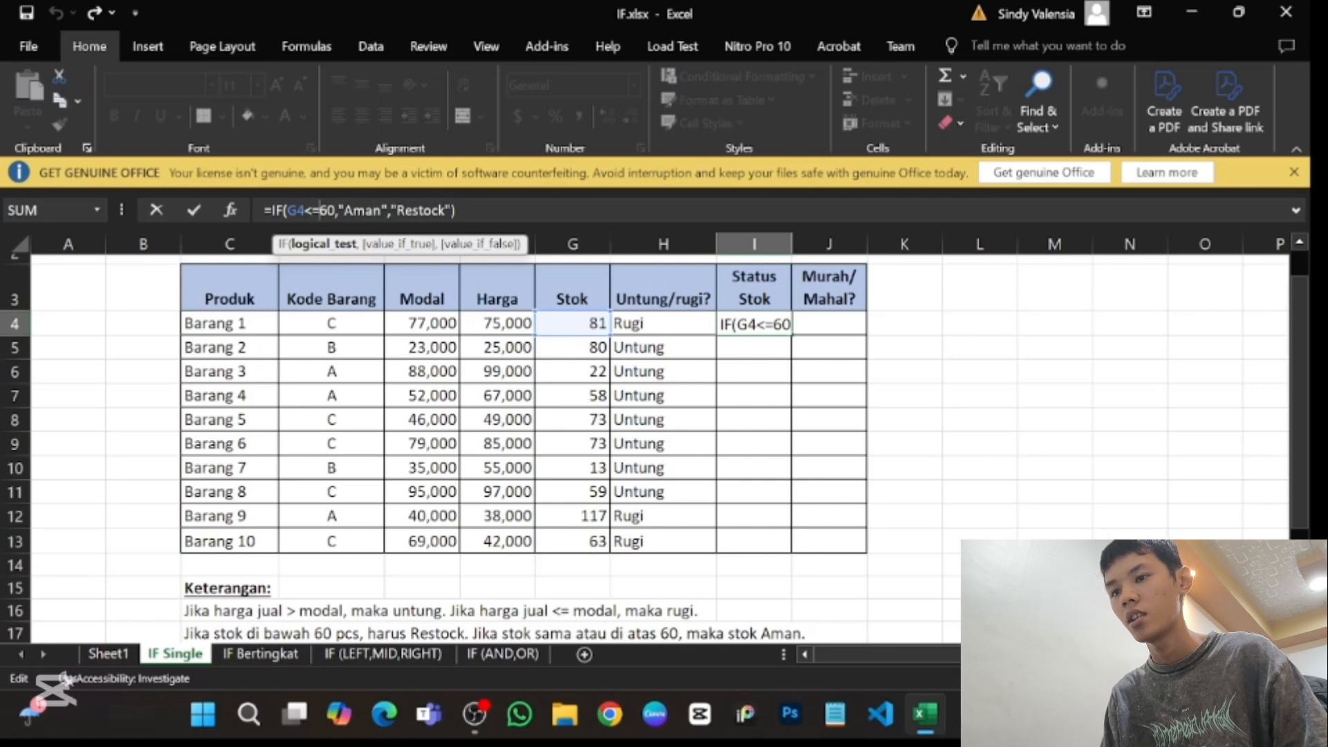
pyautogui.press('BackSpace')
pyautogui.press('BackSpace')
pyautogui.write('>=')
pyautogui.press('Return')
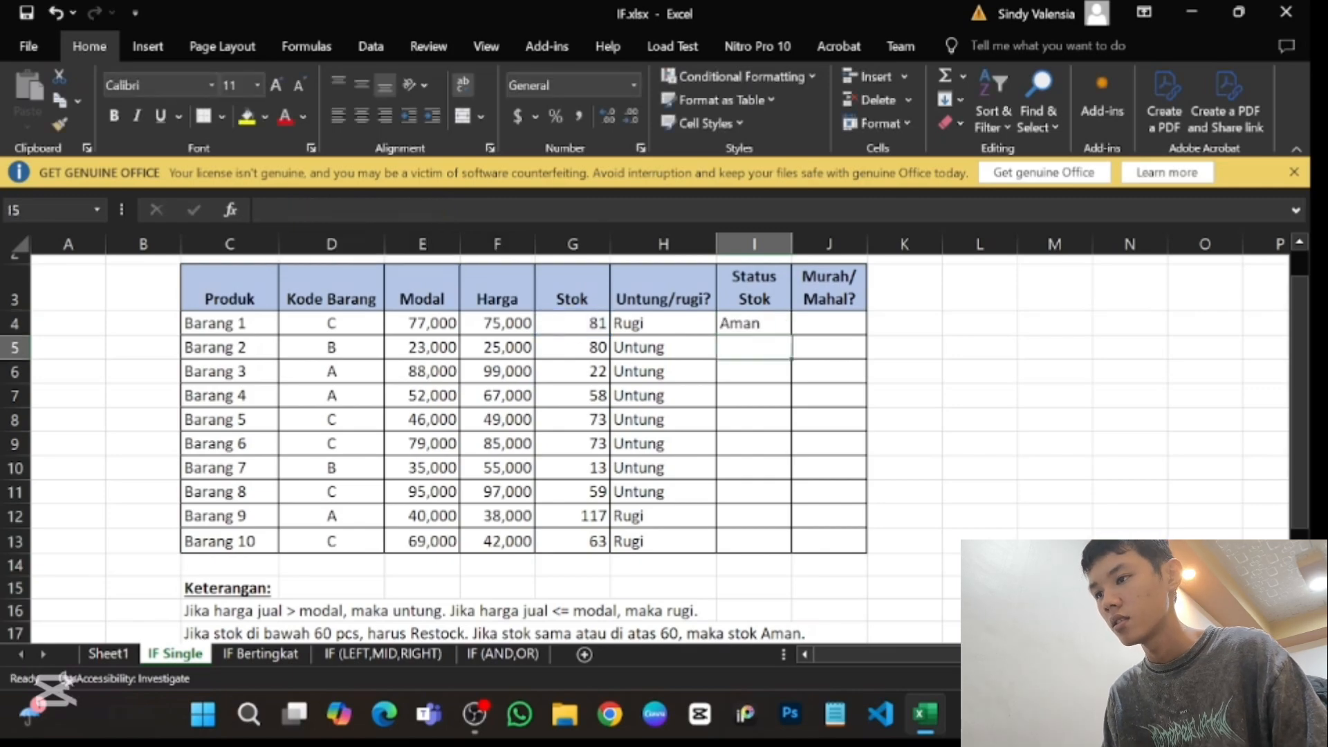
pyautogui.click(766, 319)
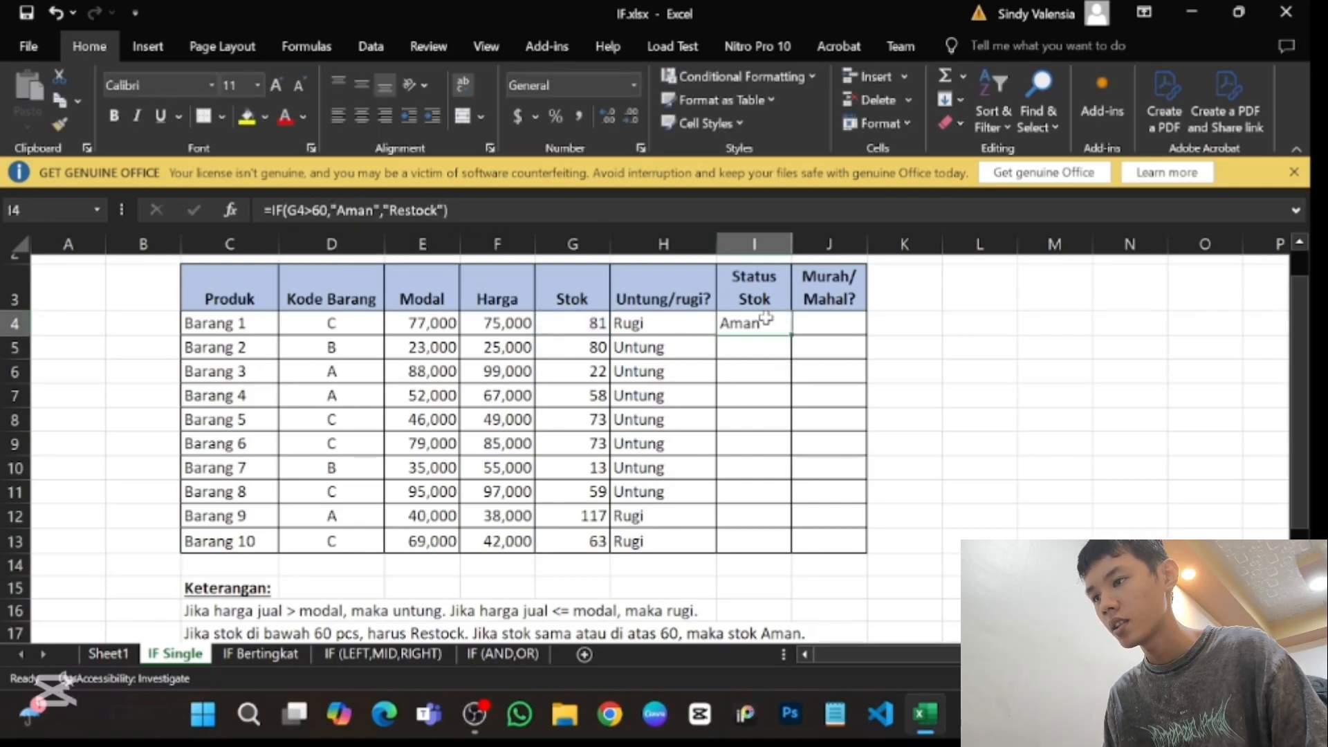
# - Change the logical test of the Status Stok formula in I4 to G4>=60, giving =IF(G4>=60,"Aman","Restock")
pyautogui.click(285, 211)
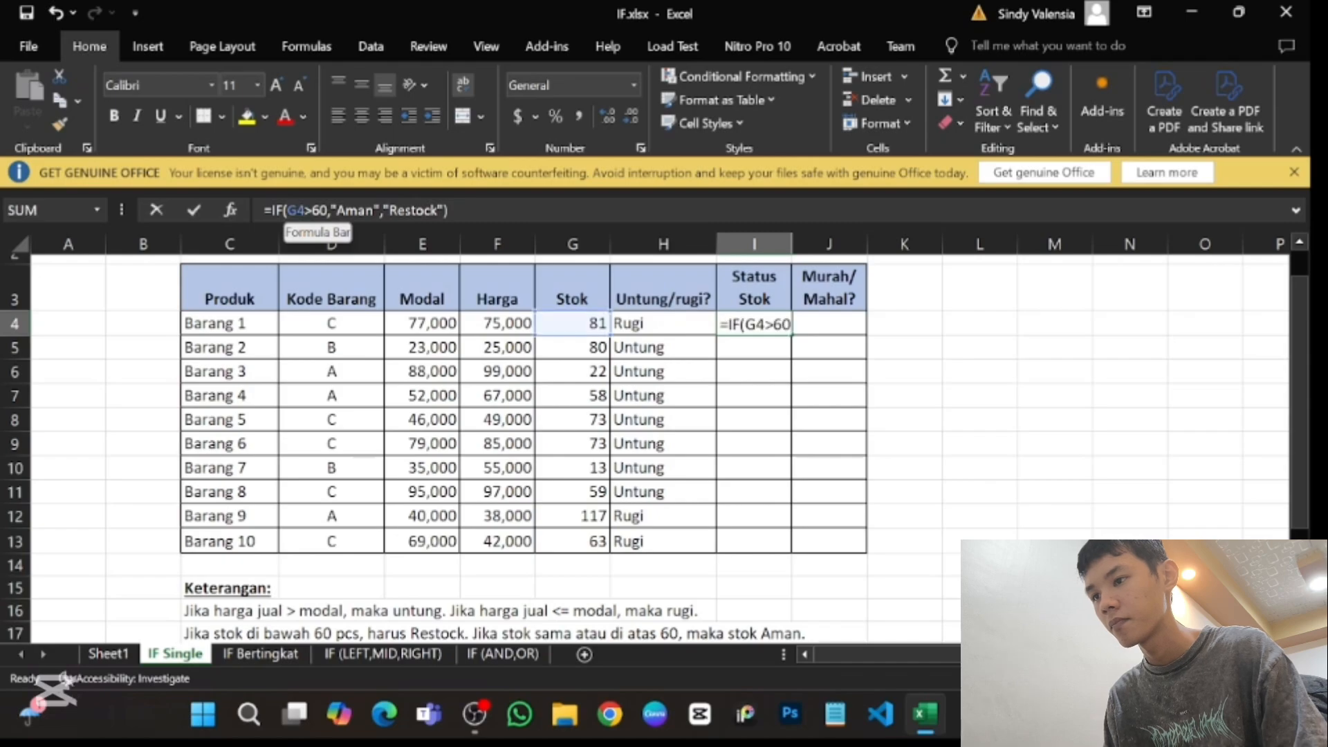
pyautogui.write('=')
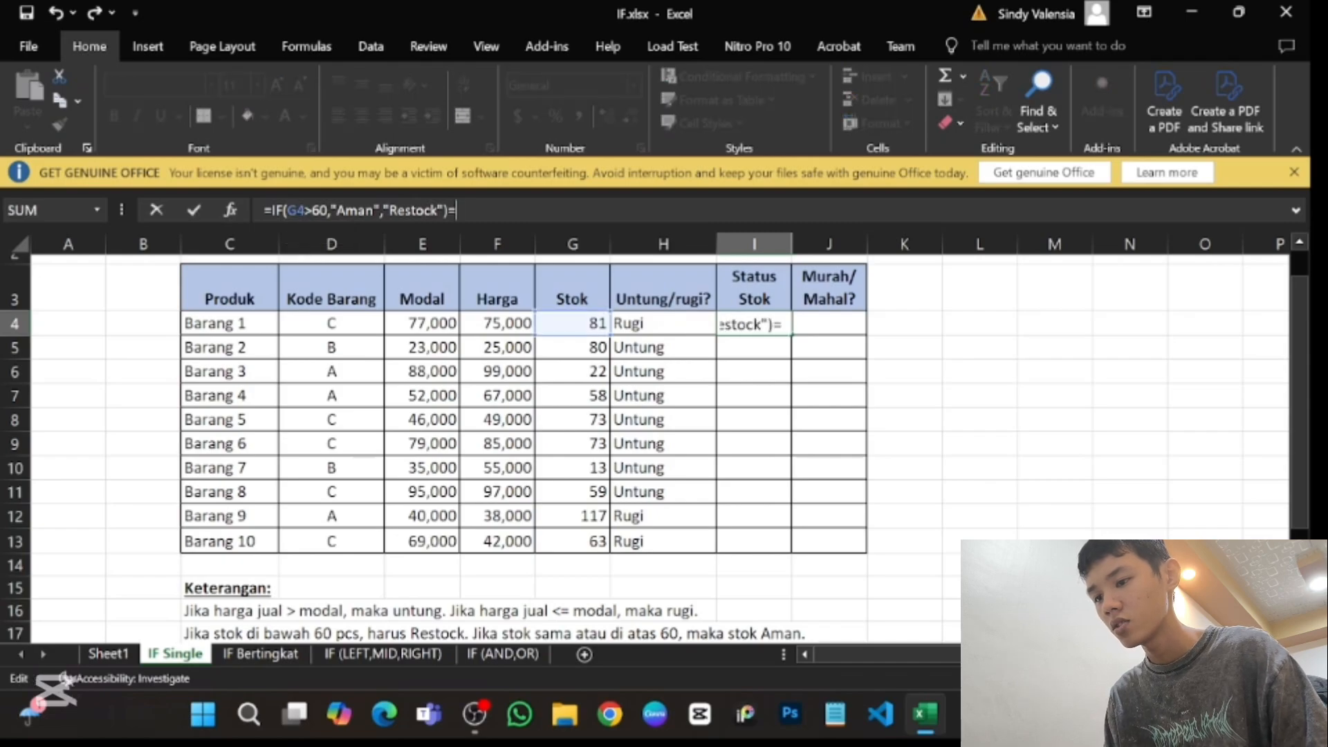
pyautogui.press('BackSpace')
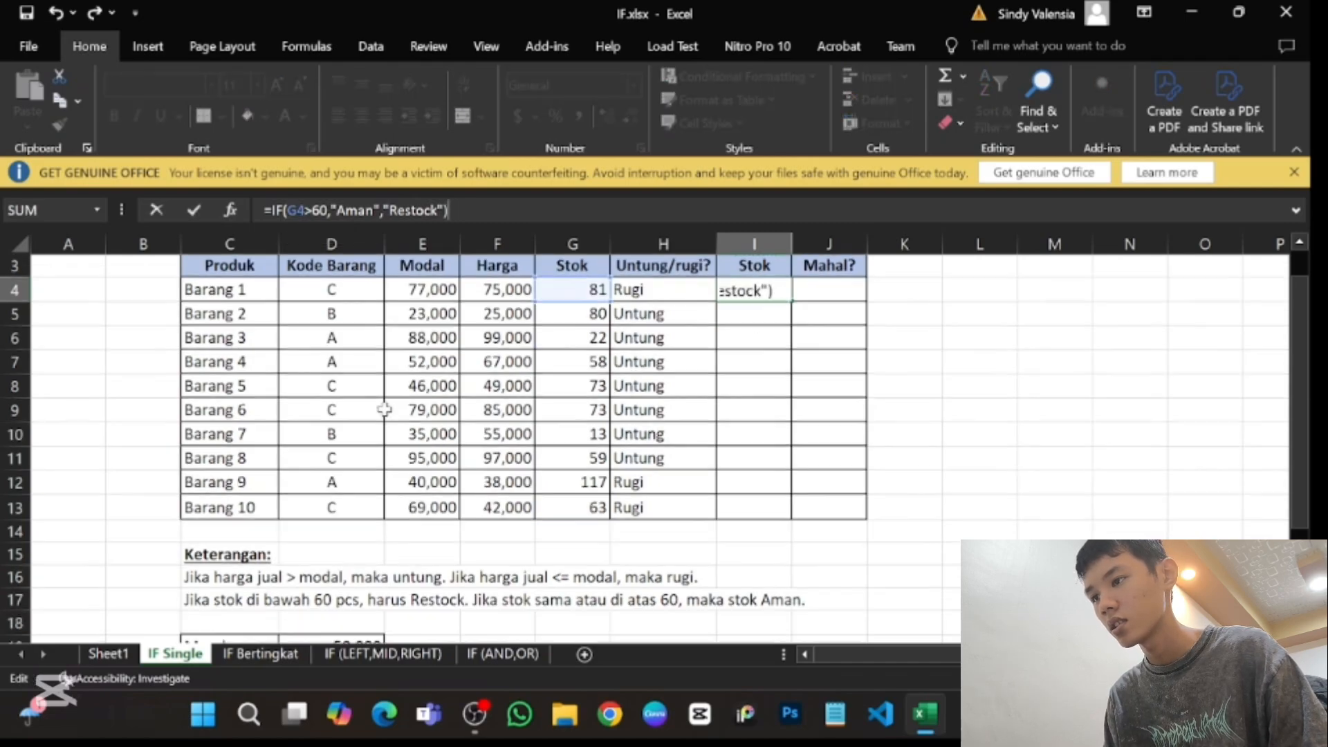
pyautogui.scroll(-2, 385, 410)
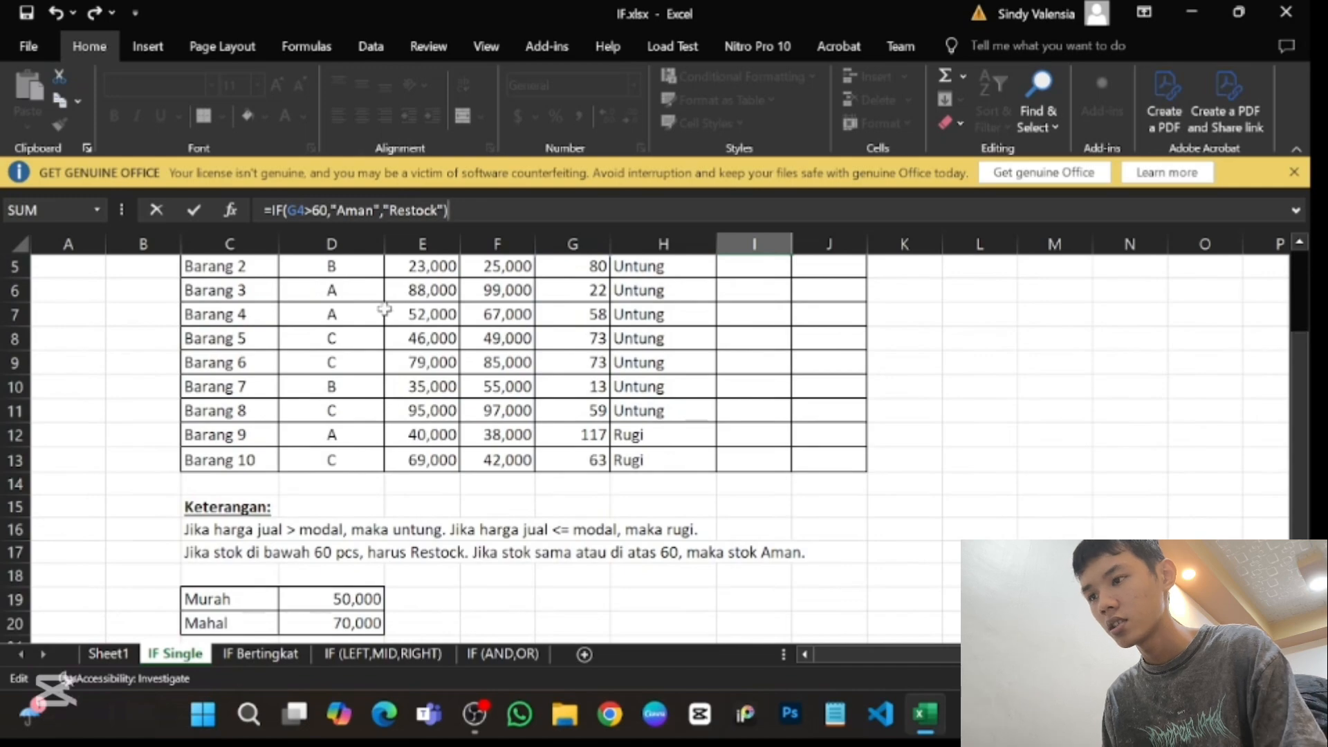
pyautogui.click(311, 210)
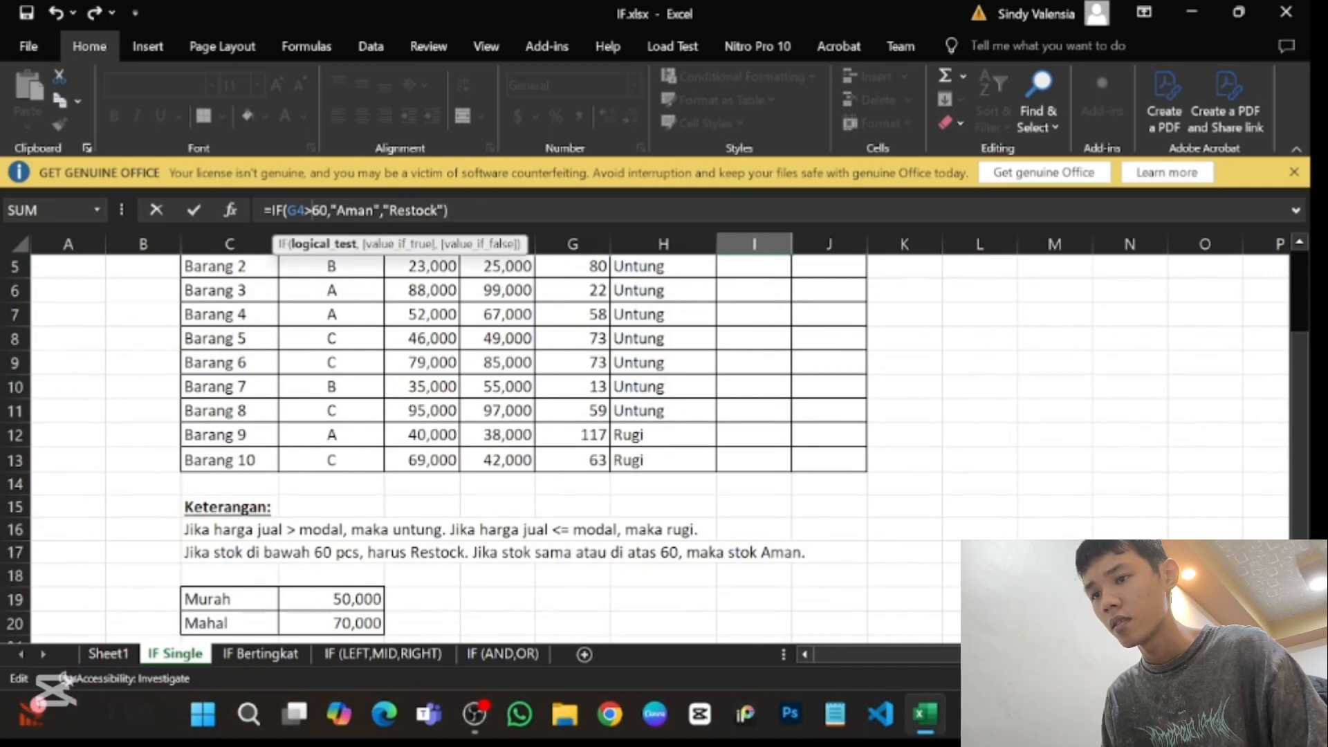
pyautogui.write('=')
pyautogui.press('Return')
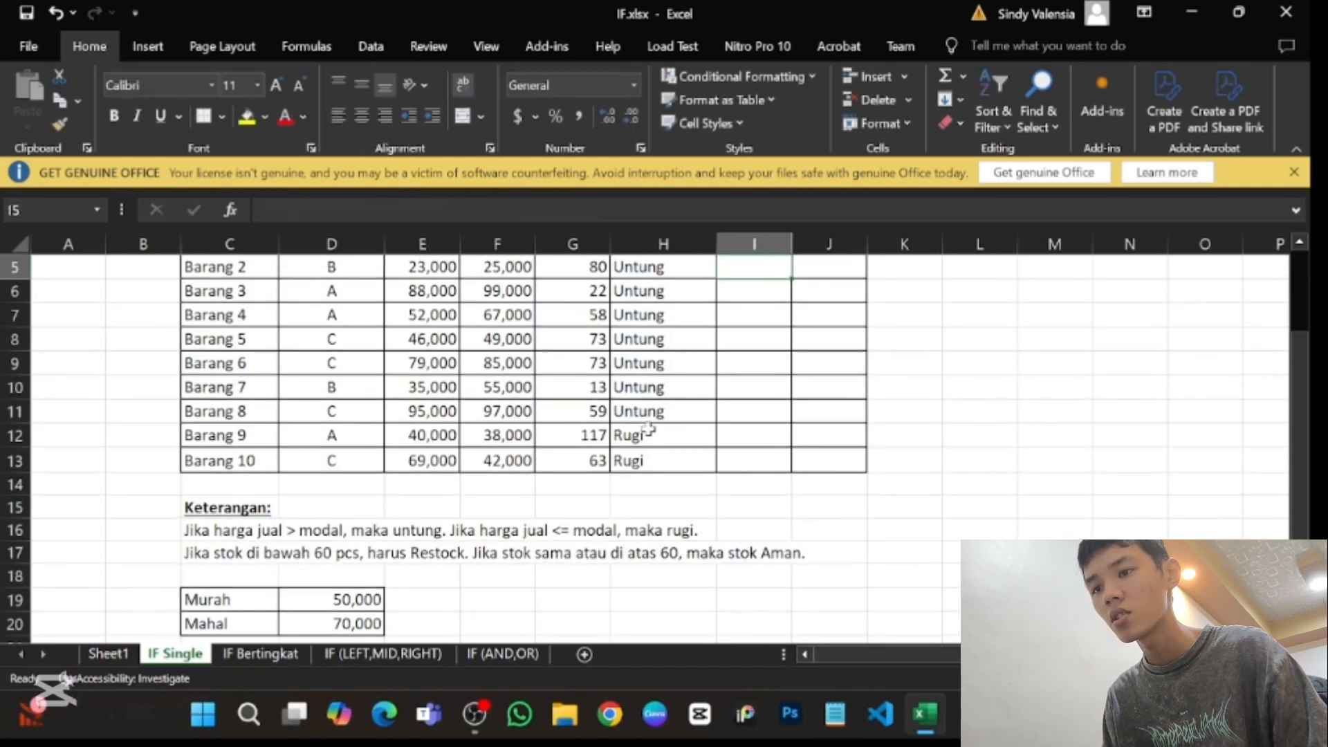
# - Copy the Status Stok formula from I4 down through I13 for all products
pyautogui.scroll(1, 648, 429)
pyautogui.click(764, 332)
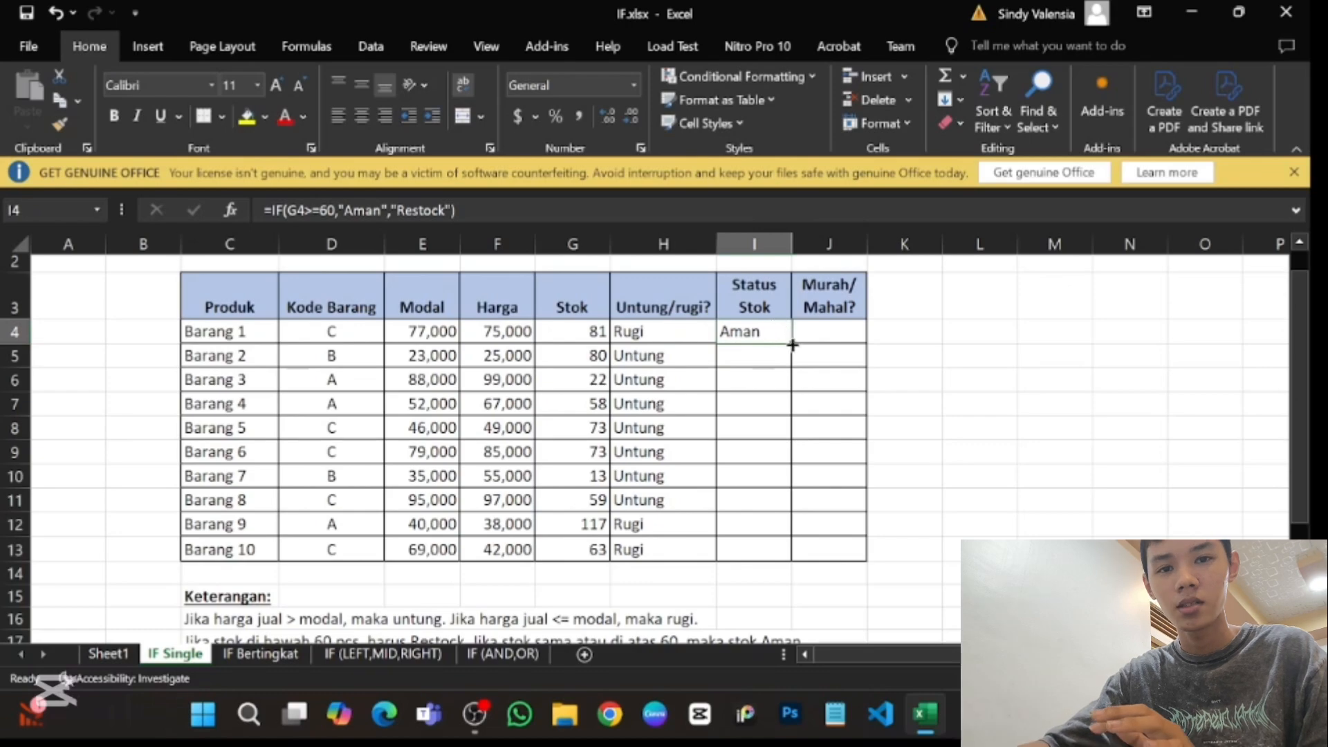
pyautogui.doubleClick(793, 346)
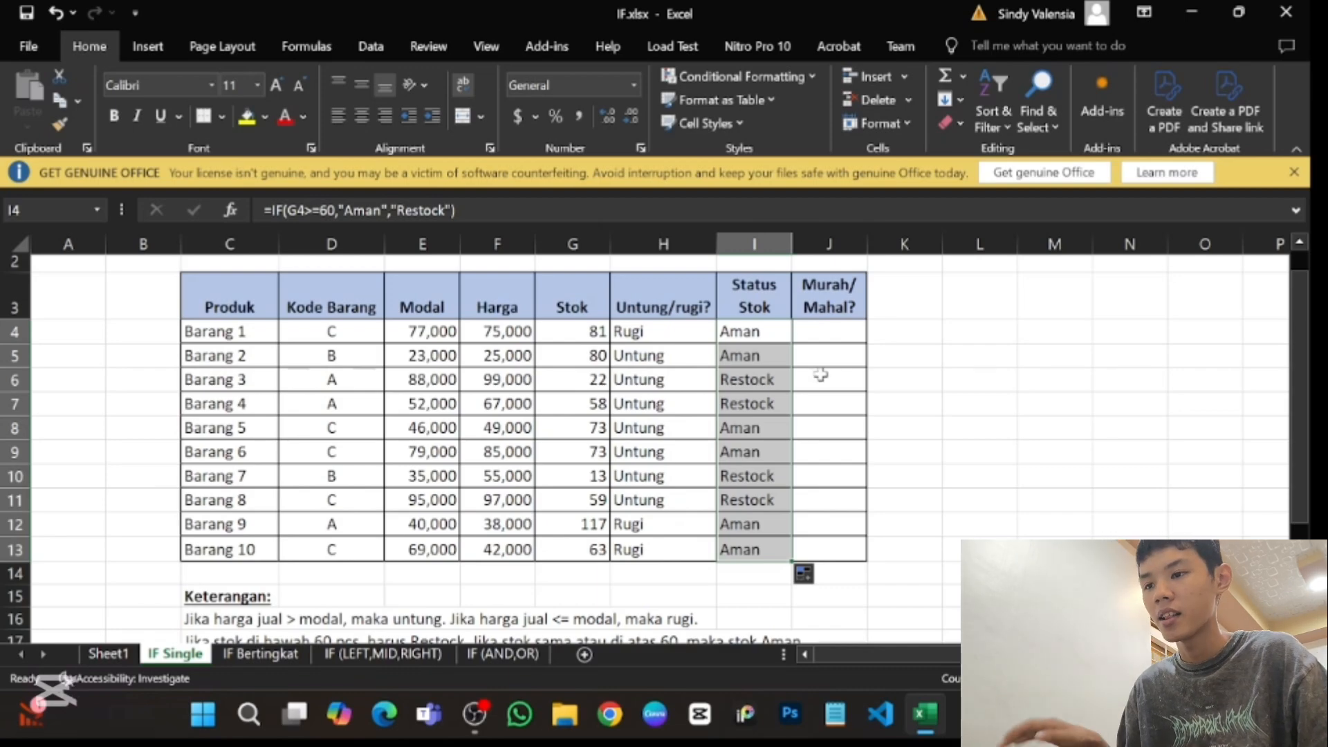
# - Check the Murah and Mahal price limits and start an IF formula in J4 with the logical test beginning F4<
pyautogui.click(821, 330)
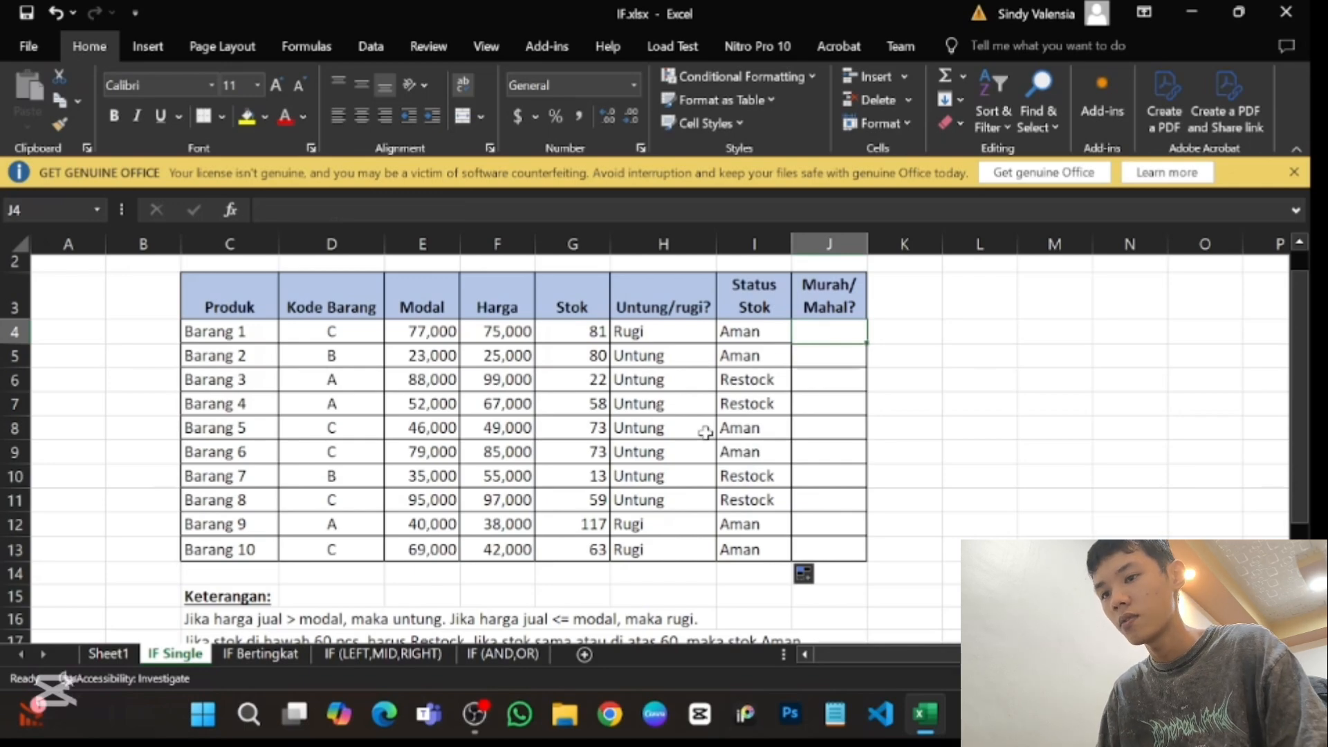
pyautogui.write('=i')
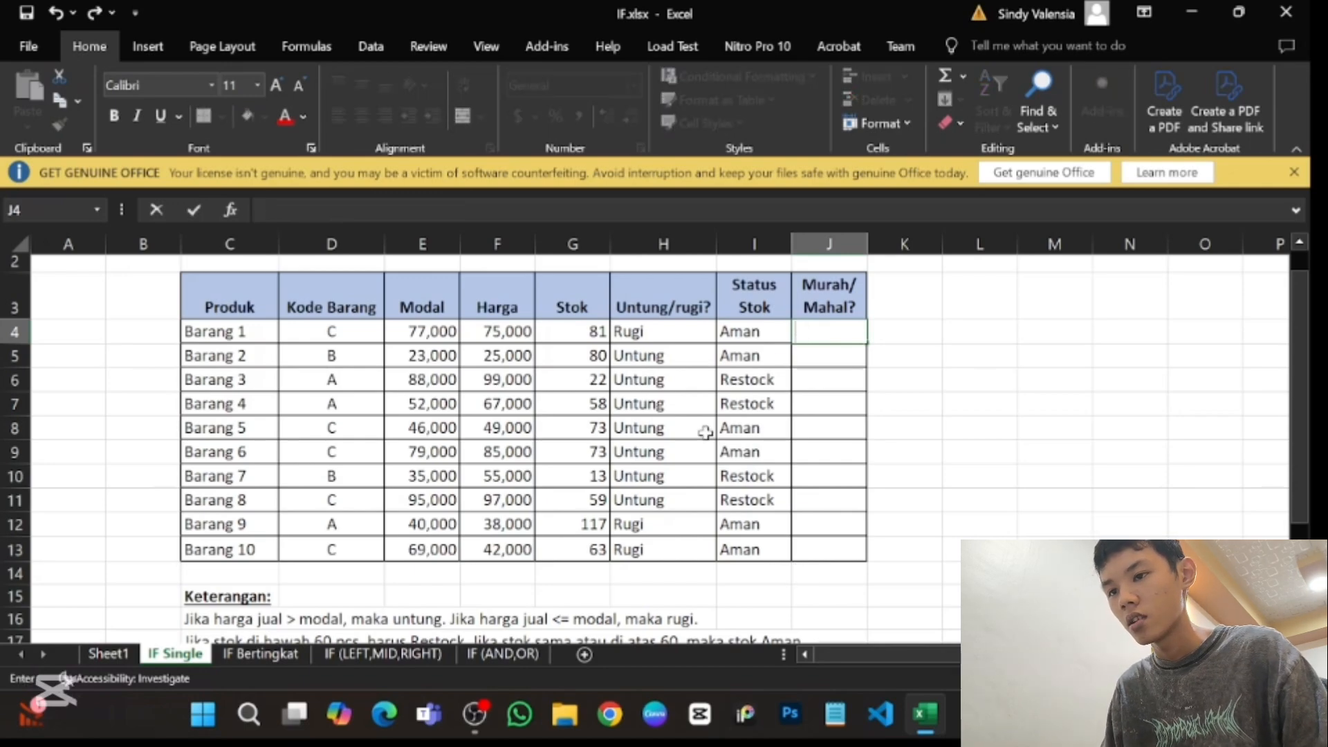
pyautogui.write('f')
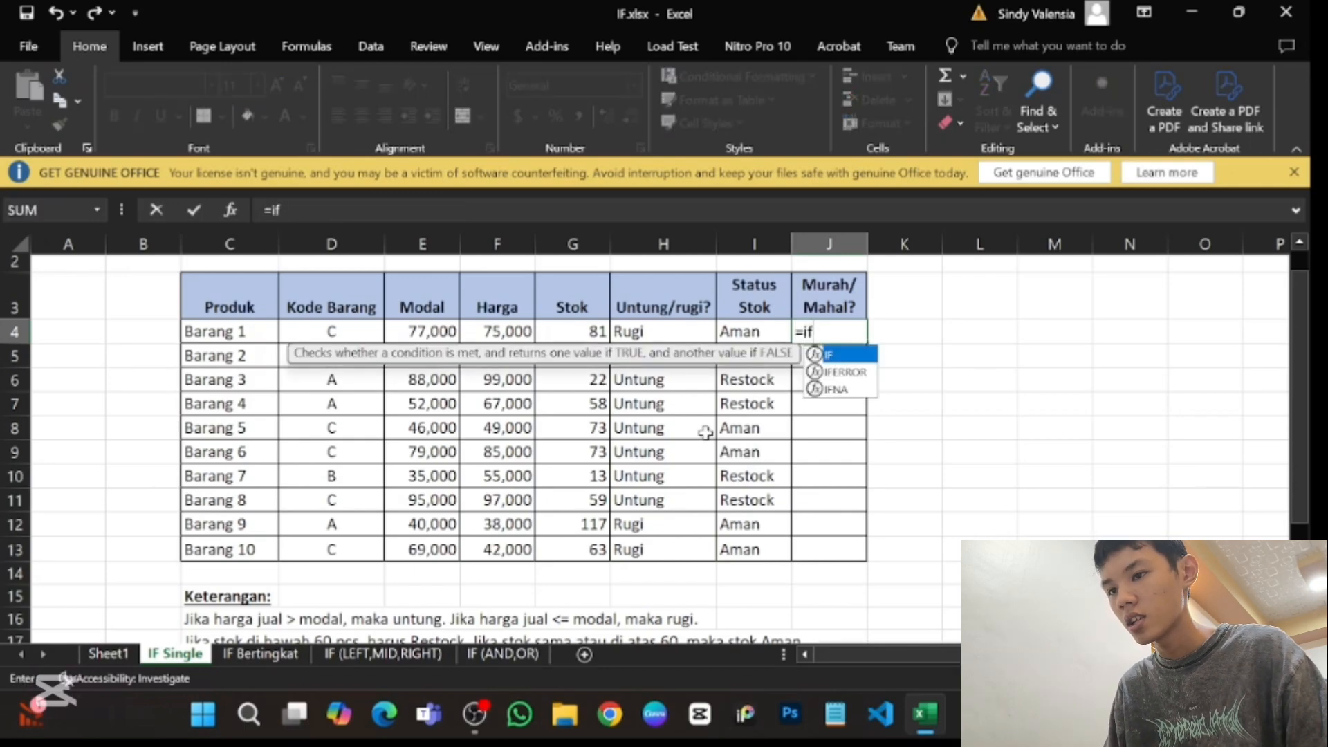
pyautogui.doubleClick(850, 360)
pyautogui.scroll(-3, 588, 538)
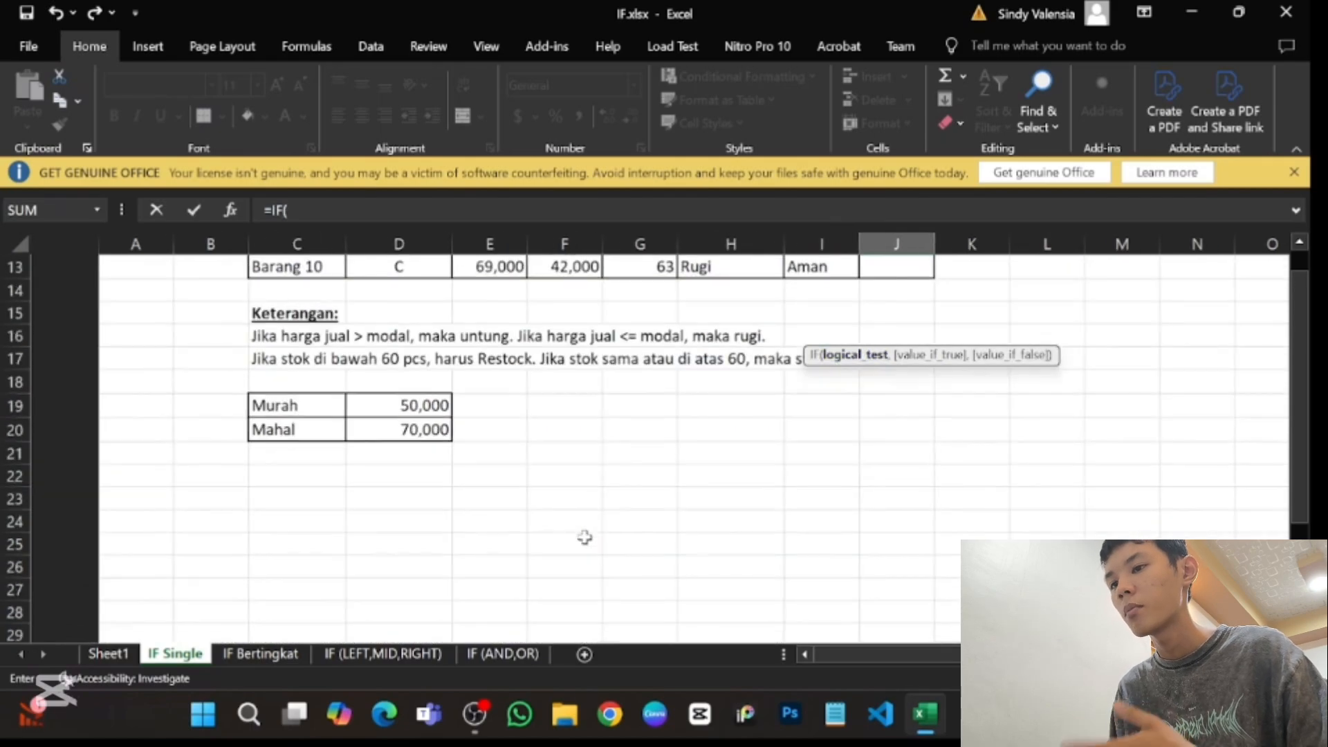
pyautogui.scroll(2, 585, 537)
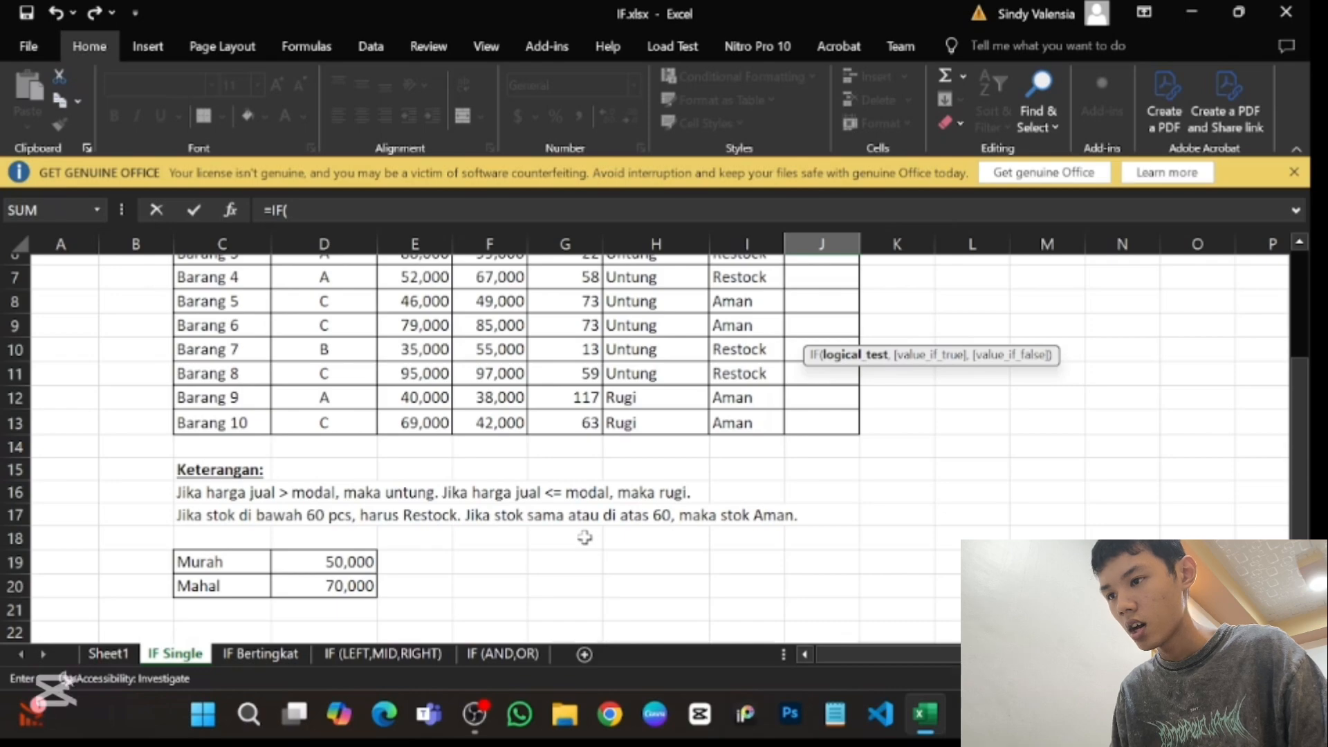
pyautogui.scroll(2, 585, 537)
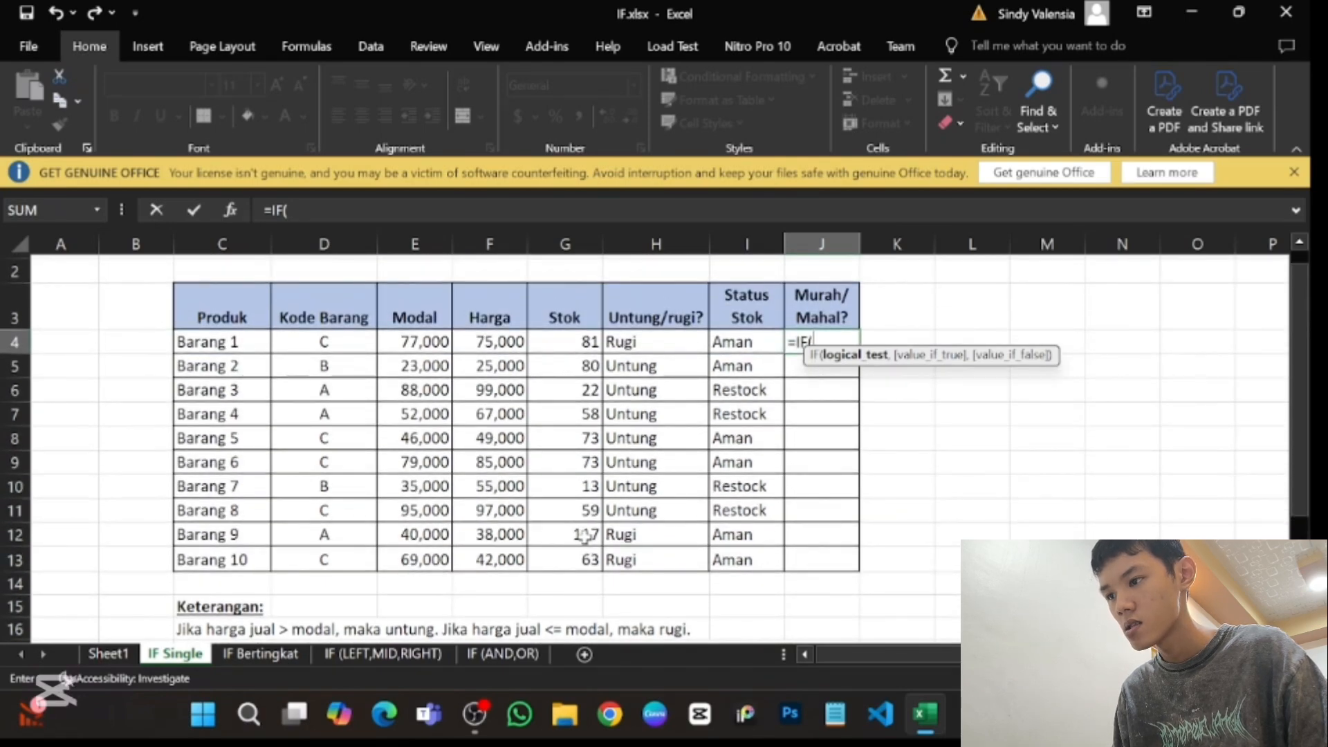
pyautogui.scroll(-4, 585, 537)
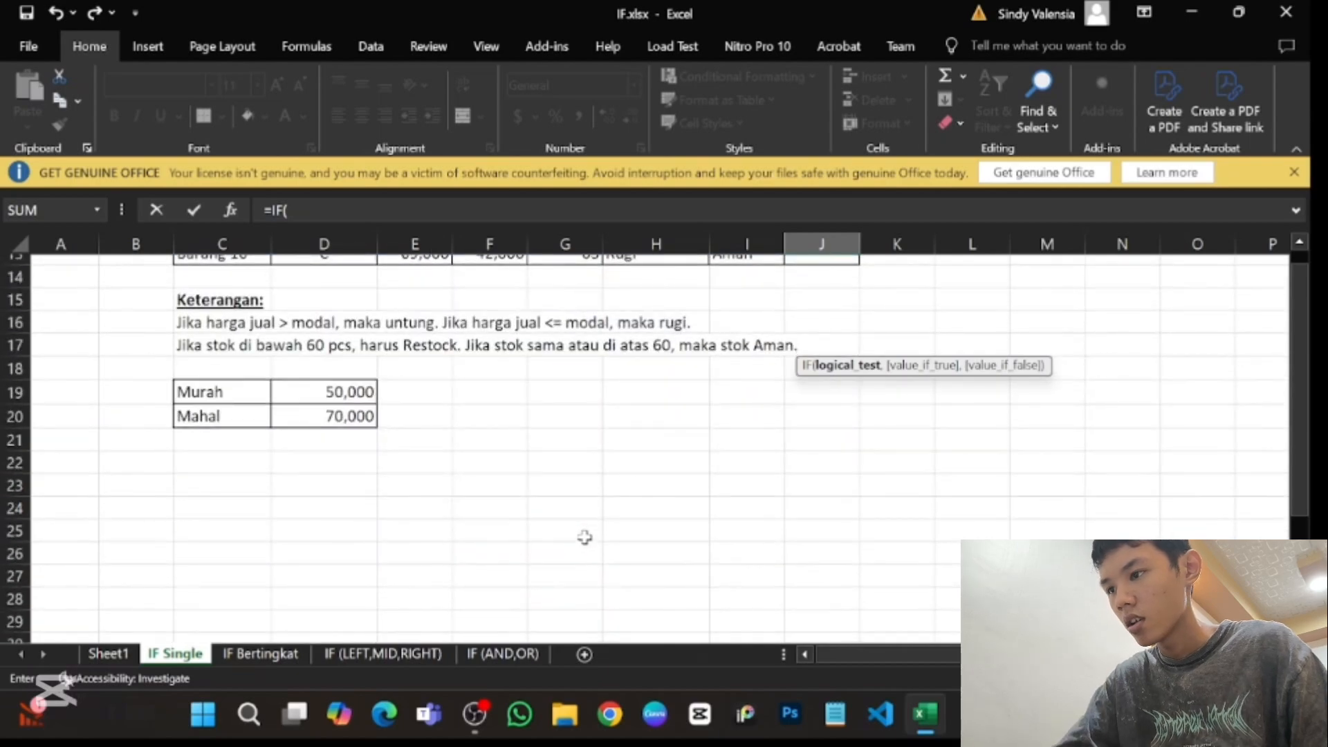
pyautogui.scroll(4, 585, 538)
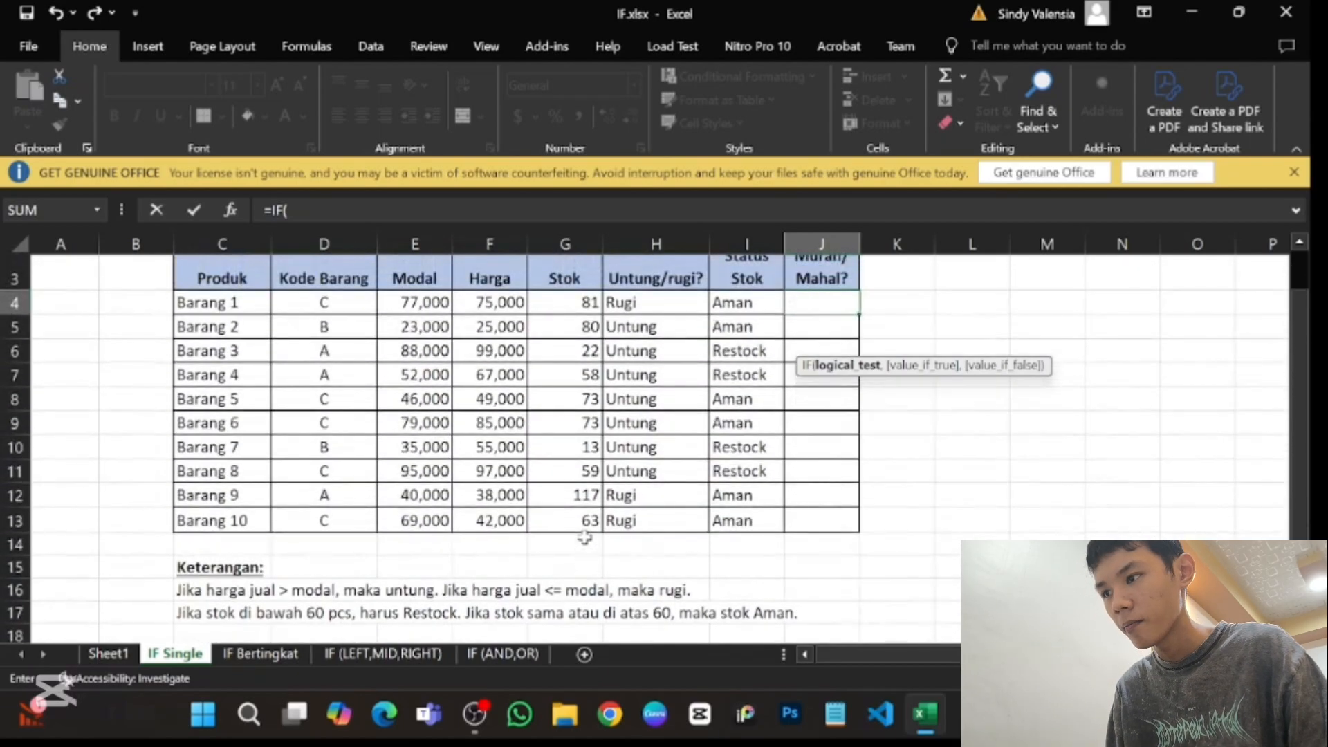
pyautogui.scroll(1, 585, 537)
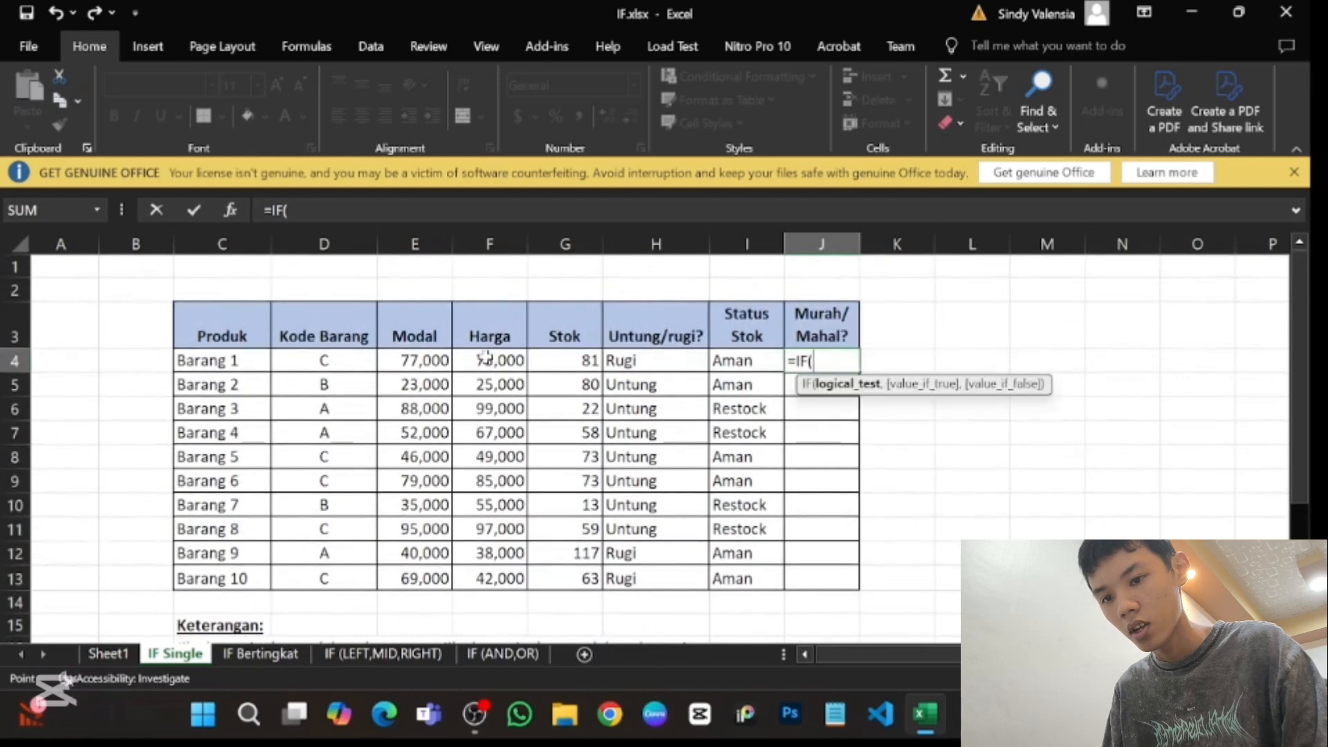
pyautogui.click(486, 356)
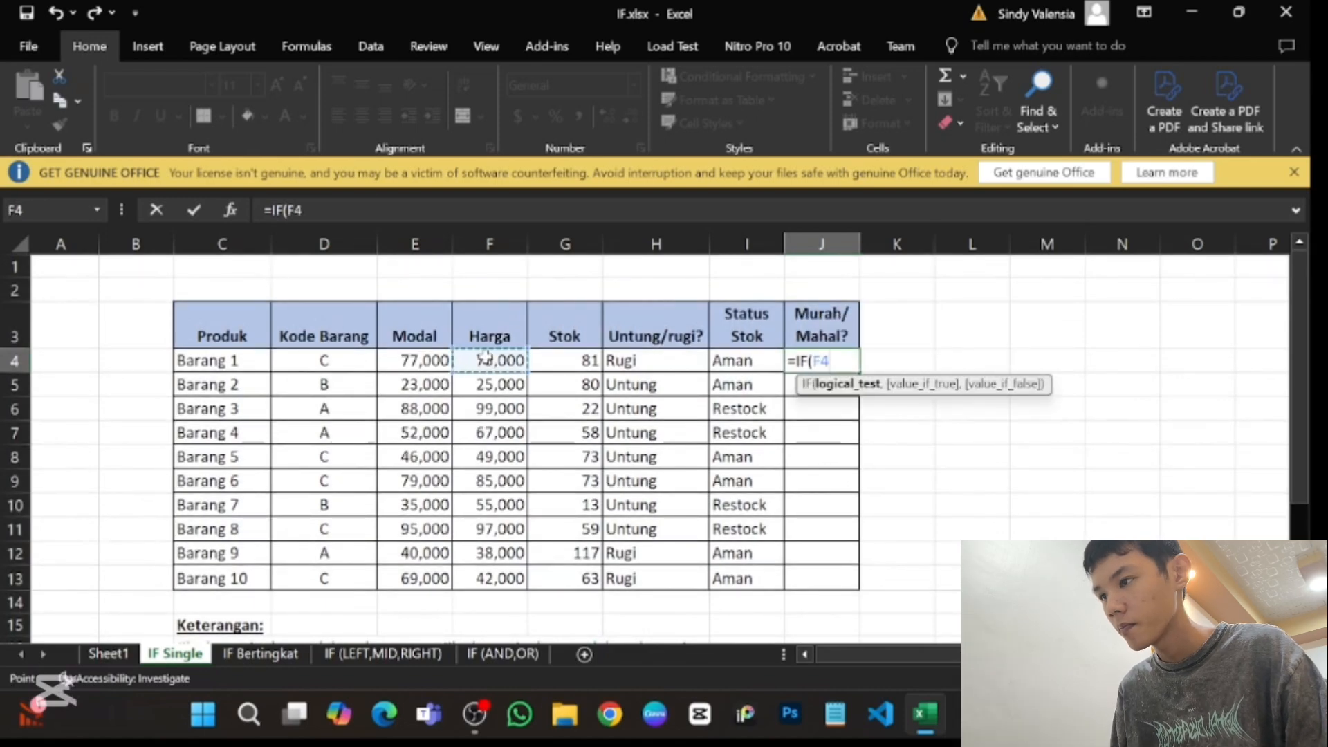
pyautogui.write('<')
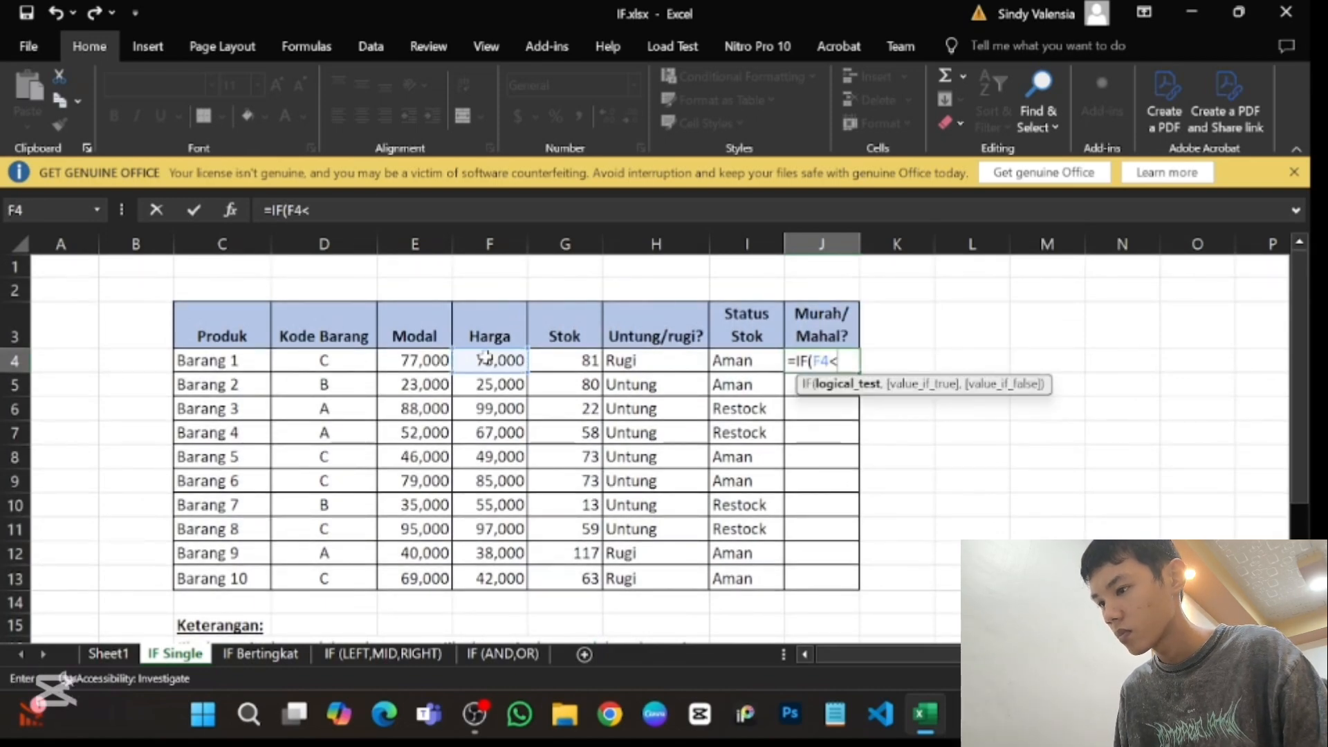
# - Add the Murah and Mahal table range C19:D20 after F4< in the logical test of the J4 formula
pyautogui.scroll(-3, 405, 523)
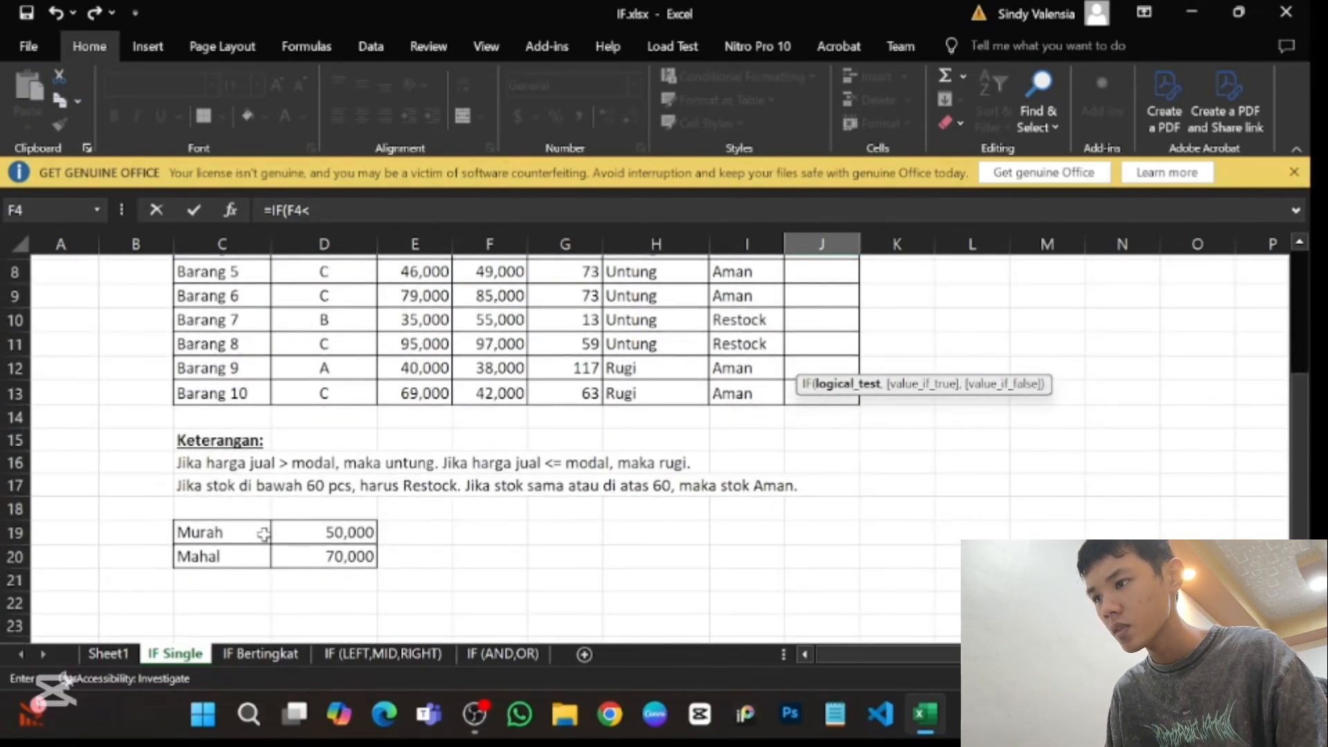
pyautogui.scroll(2, 263, 533)
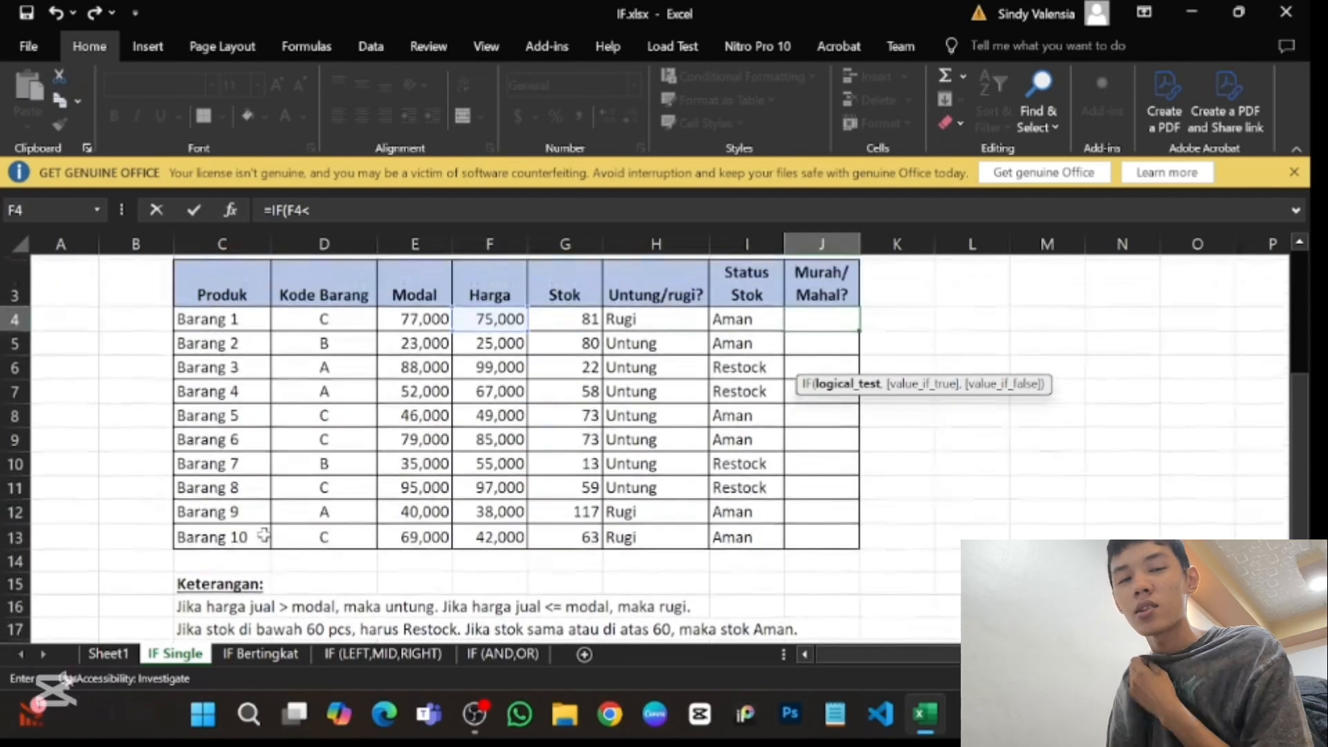
pyautogui.scroll(-3, 264, 534)
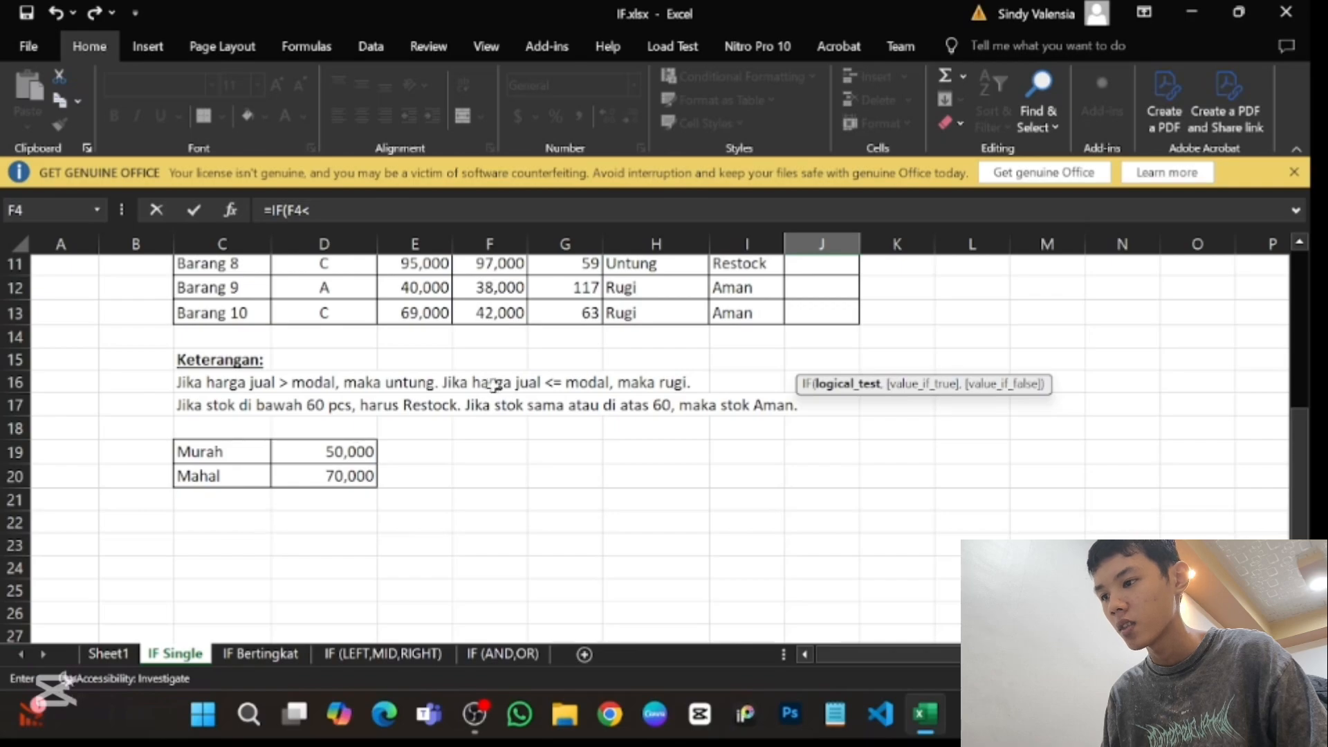
pyautogui.scroll(4, 494, 386)
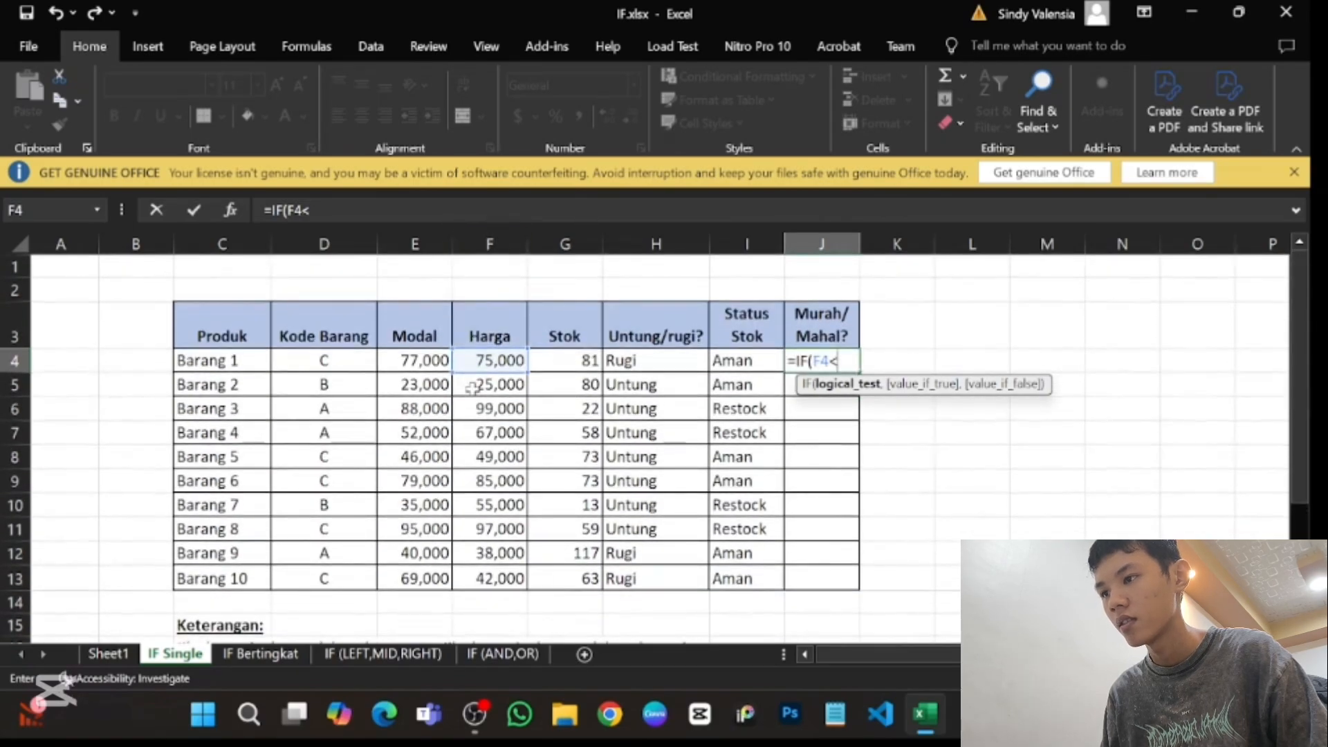
pyautogui.scroll(-3, 475, 385)
pyautogui.moveTo(233, 492); pyautogui.dragTo(314, 515)
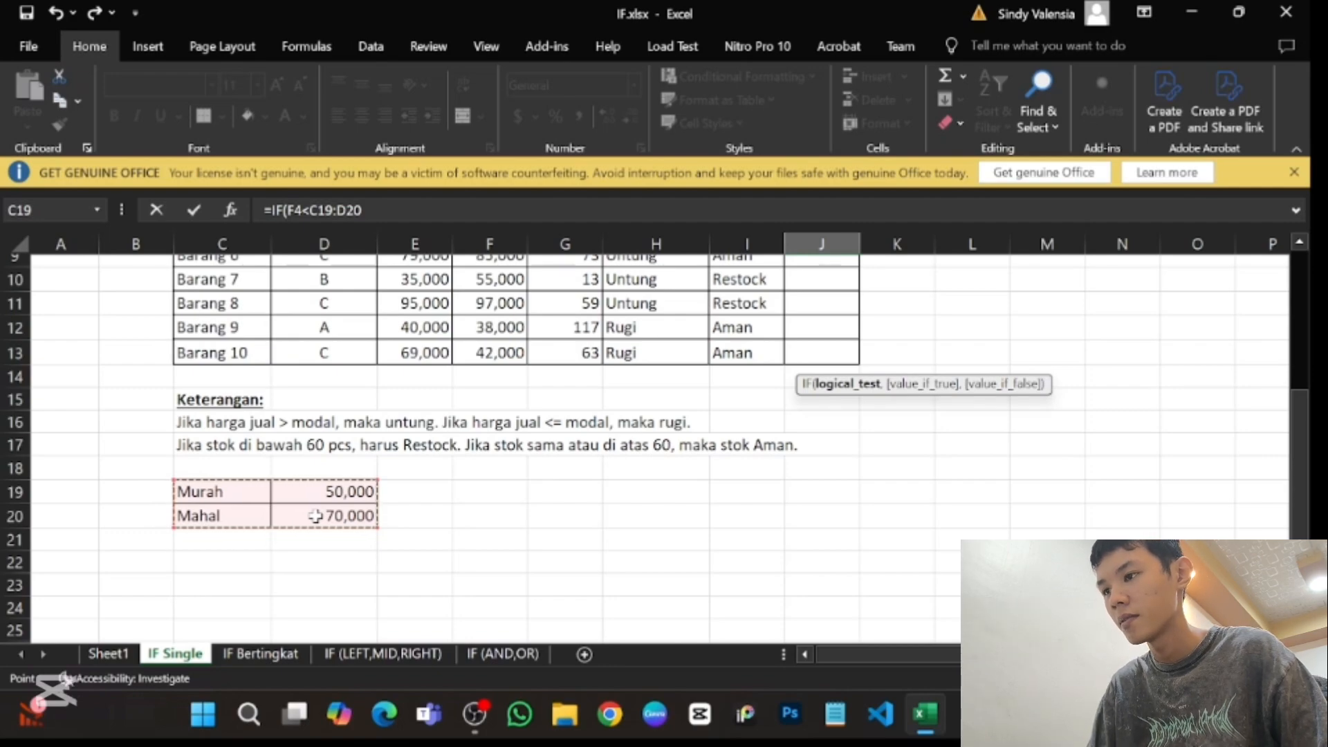
pyautogui.press('XF86MonBrightnessUp')
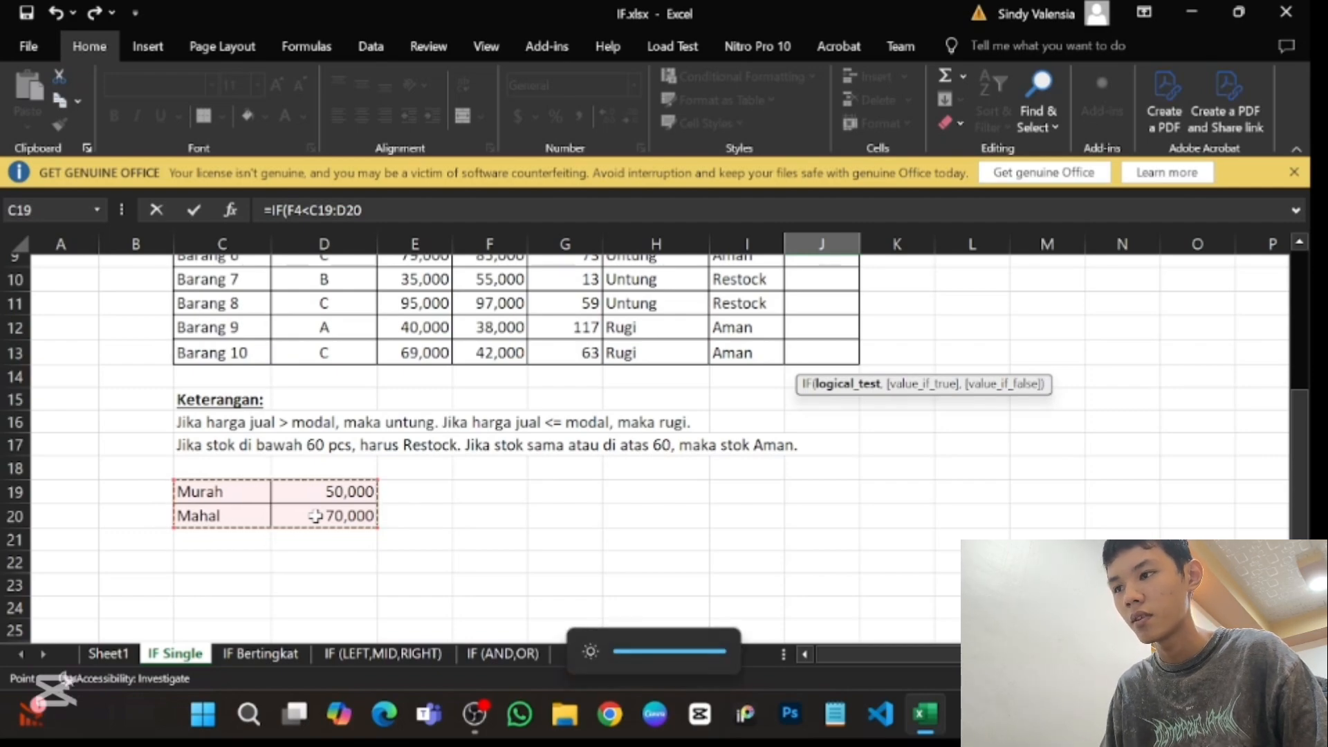
pyautogui.press('super+p')
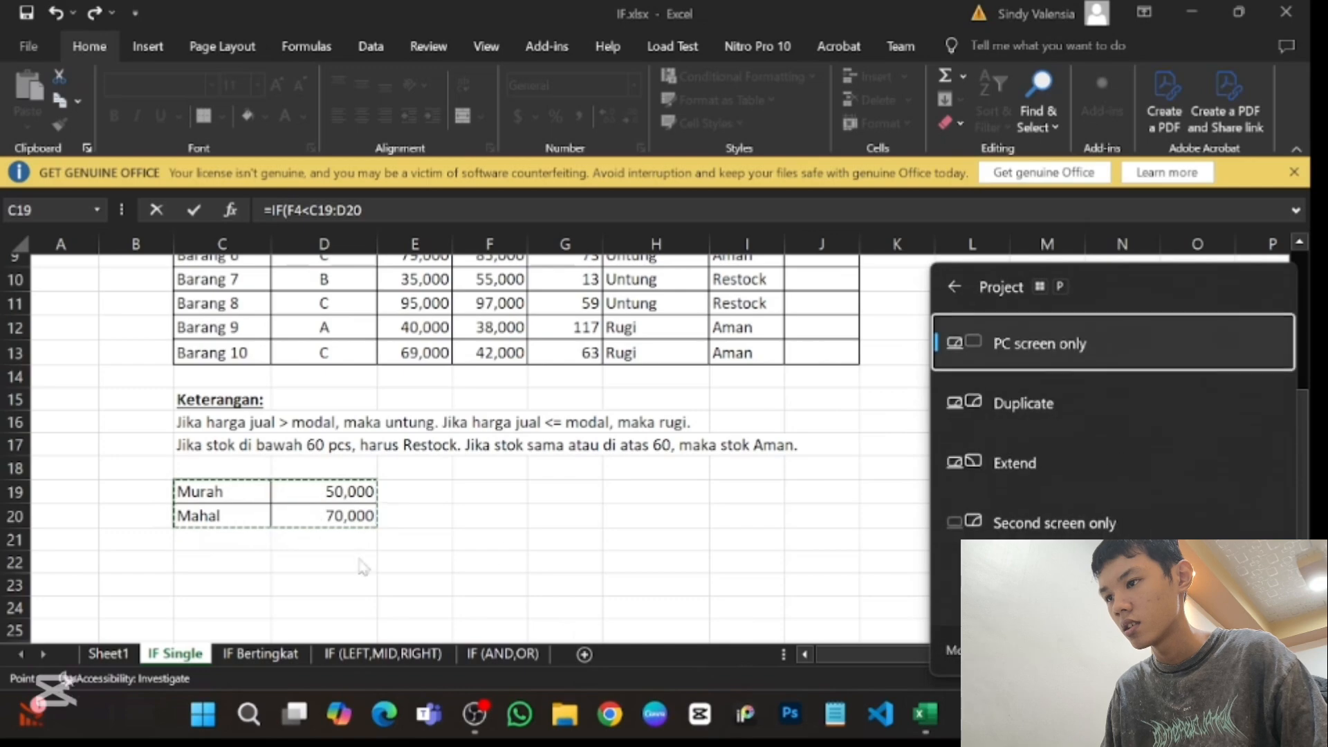
pyautogui.press('Escape')
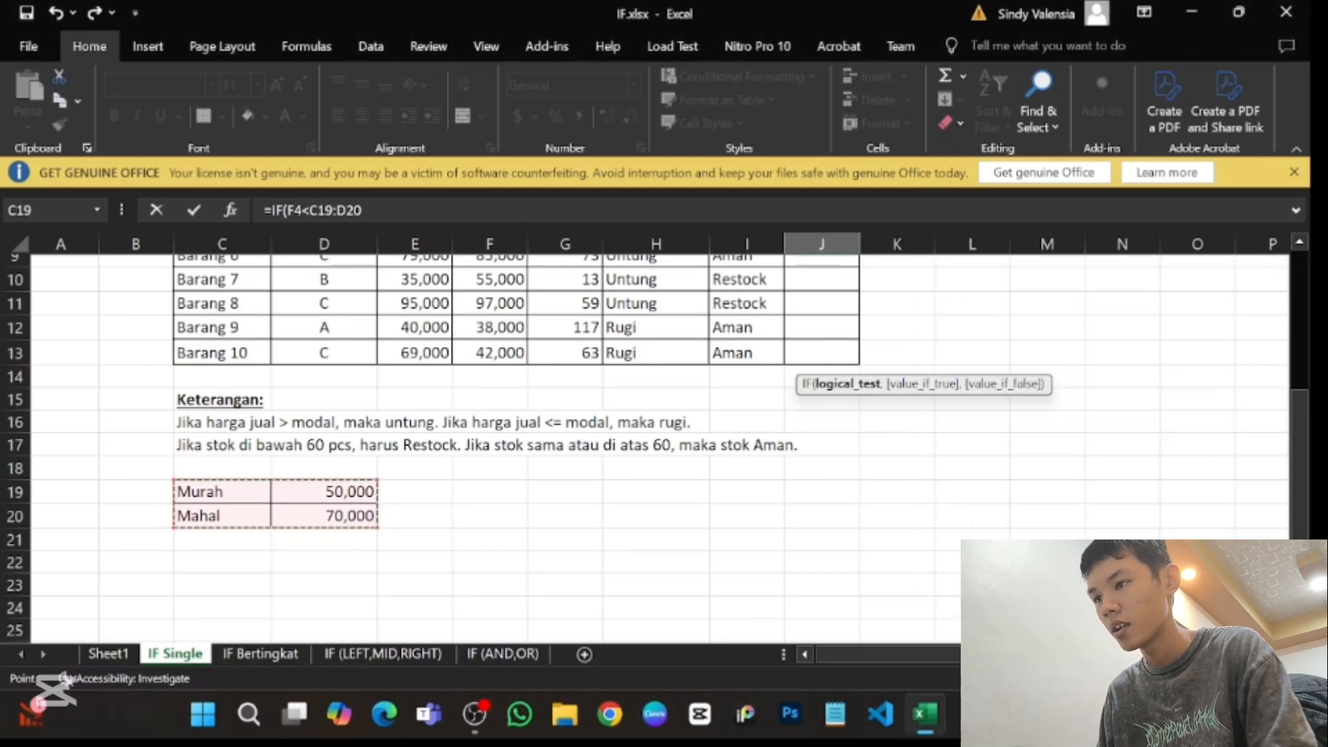
pyautogui.click(362, 210)
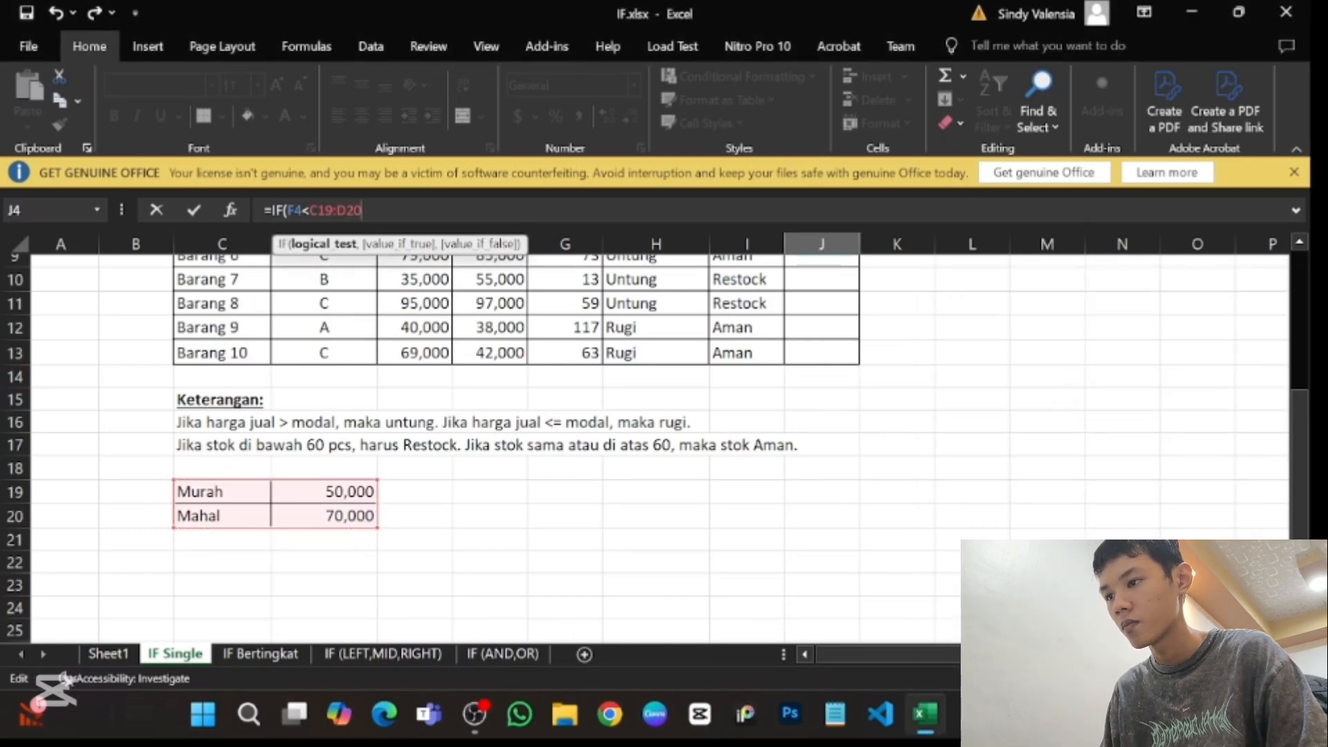
pyautogui.press('Return')
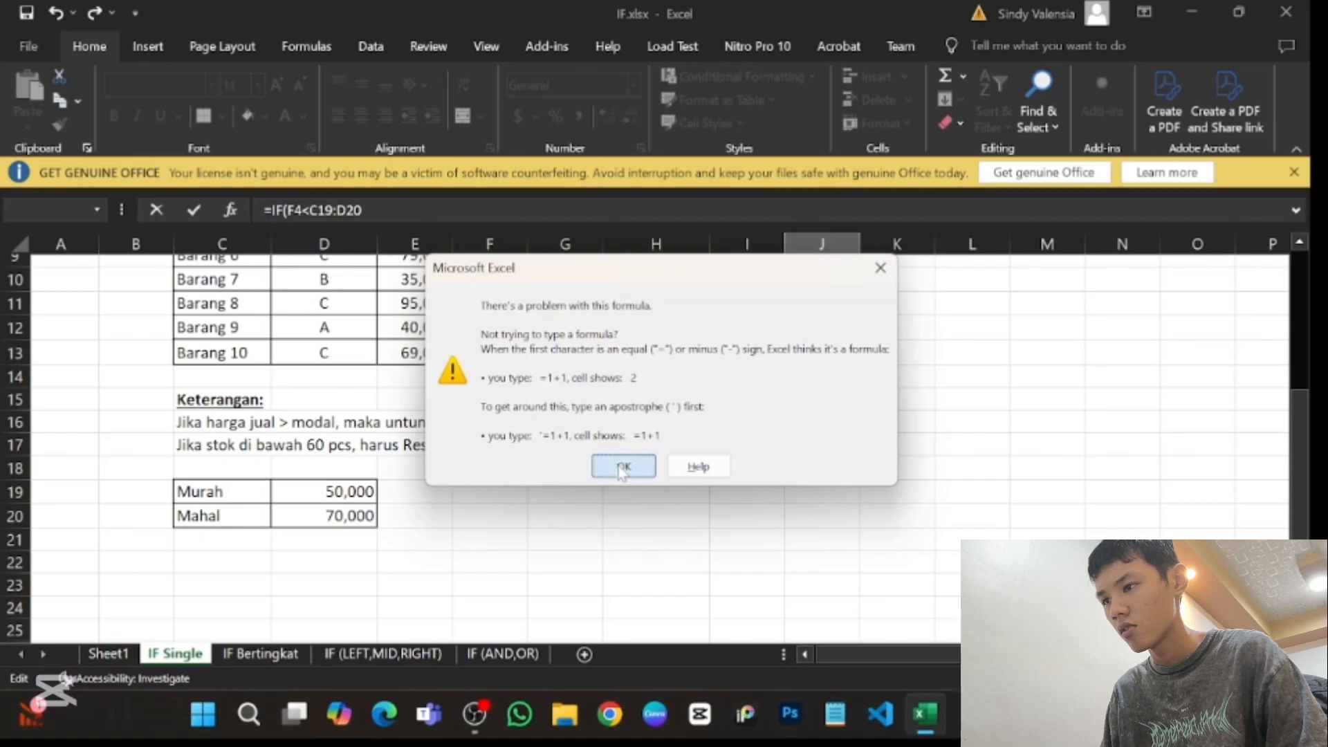
pyautogui.click(622, 467)
pyautogui.click(362, 210)
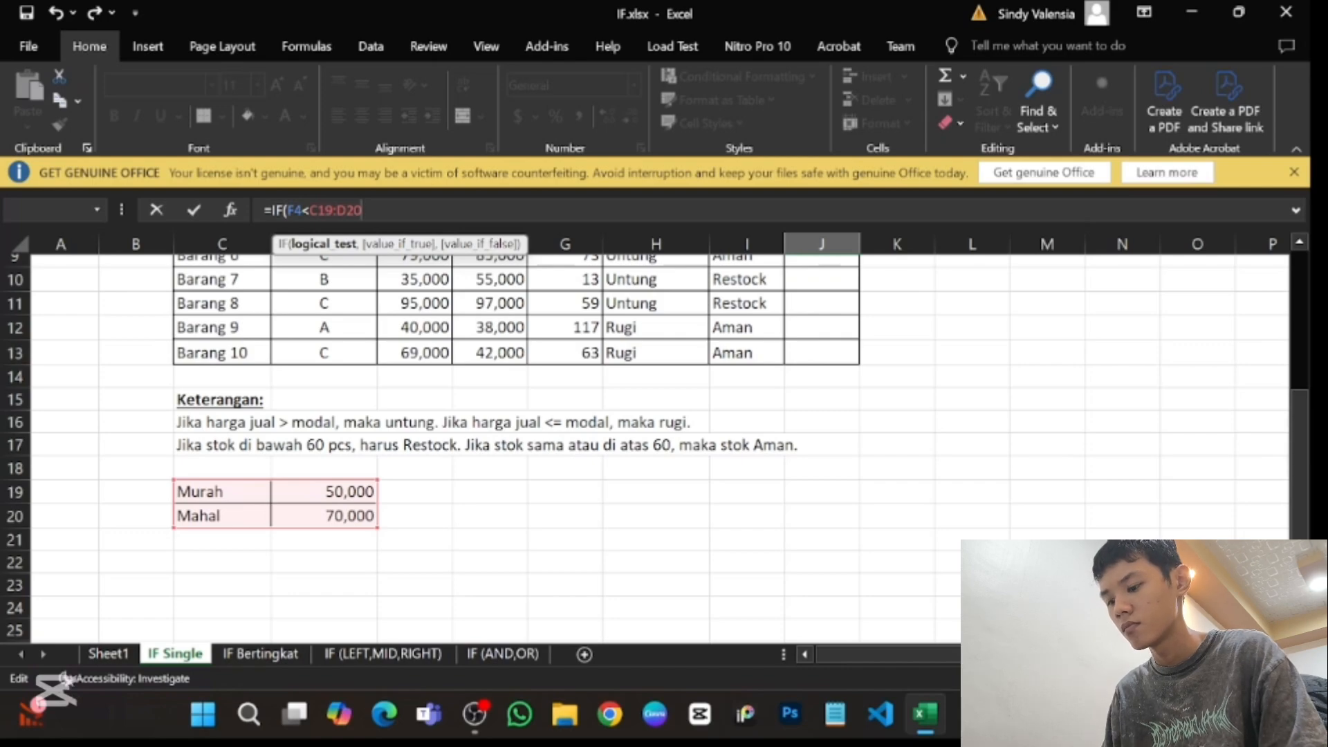
pyautogui.press('super+p')
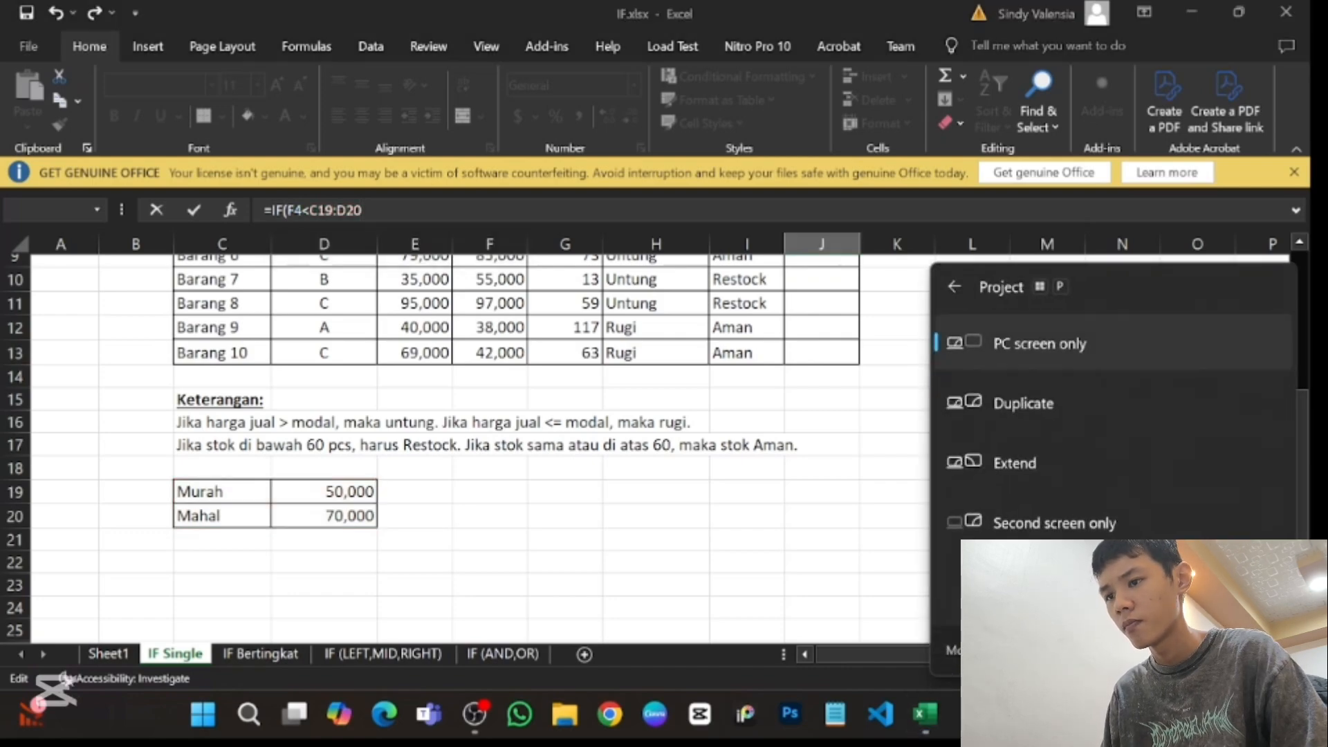
pyautogui.press('Escape')
pyautogui.press('Return')
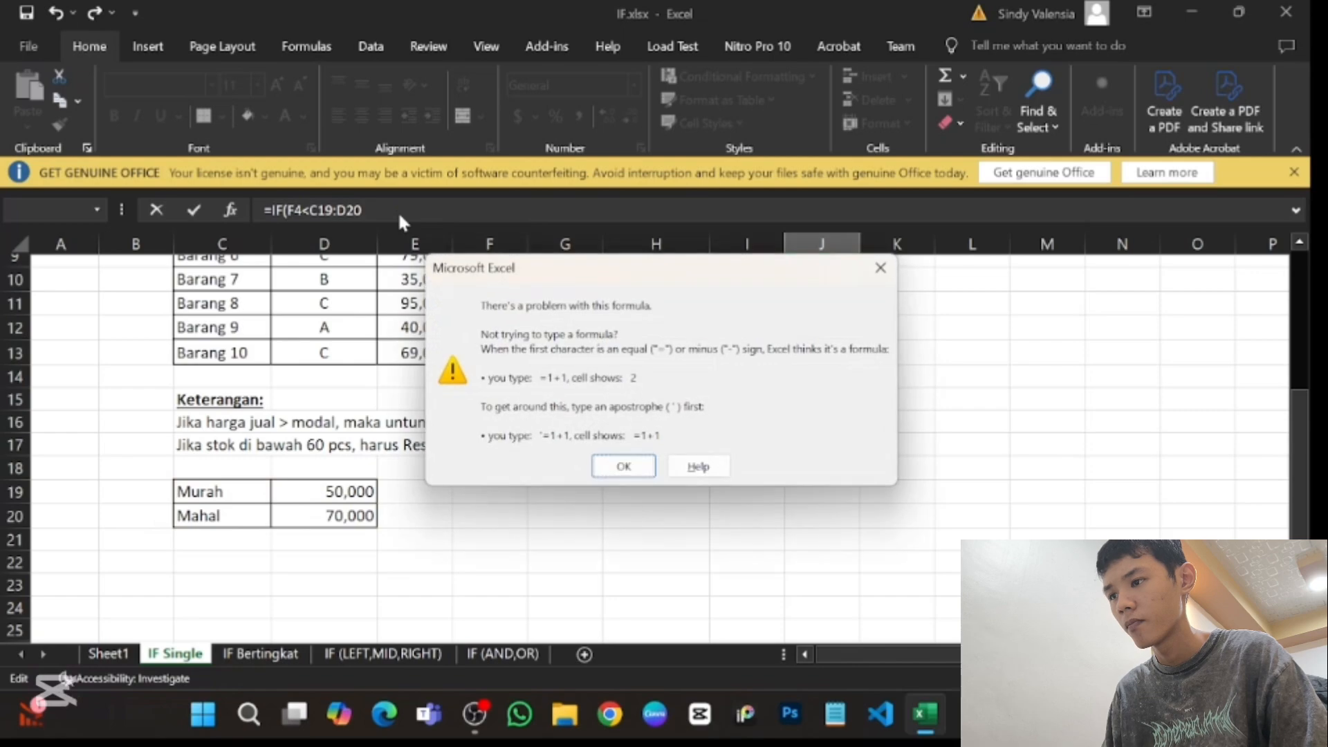
pyautogui.click(622, 468)
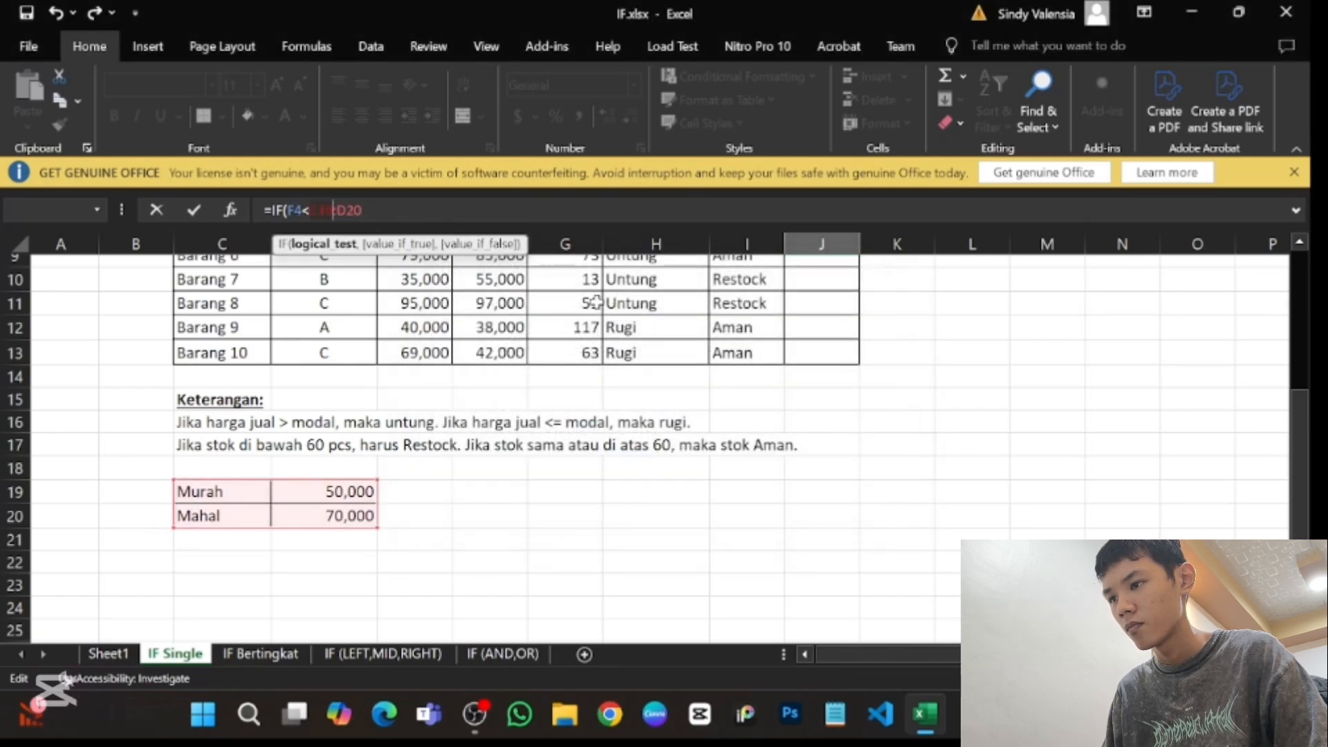
pyautogui.click(326, 210)
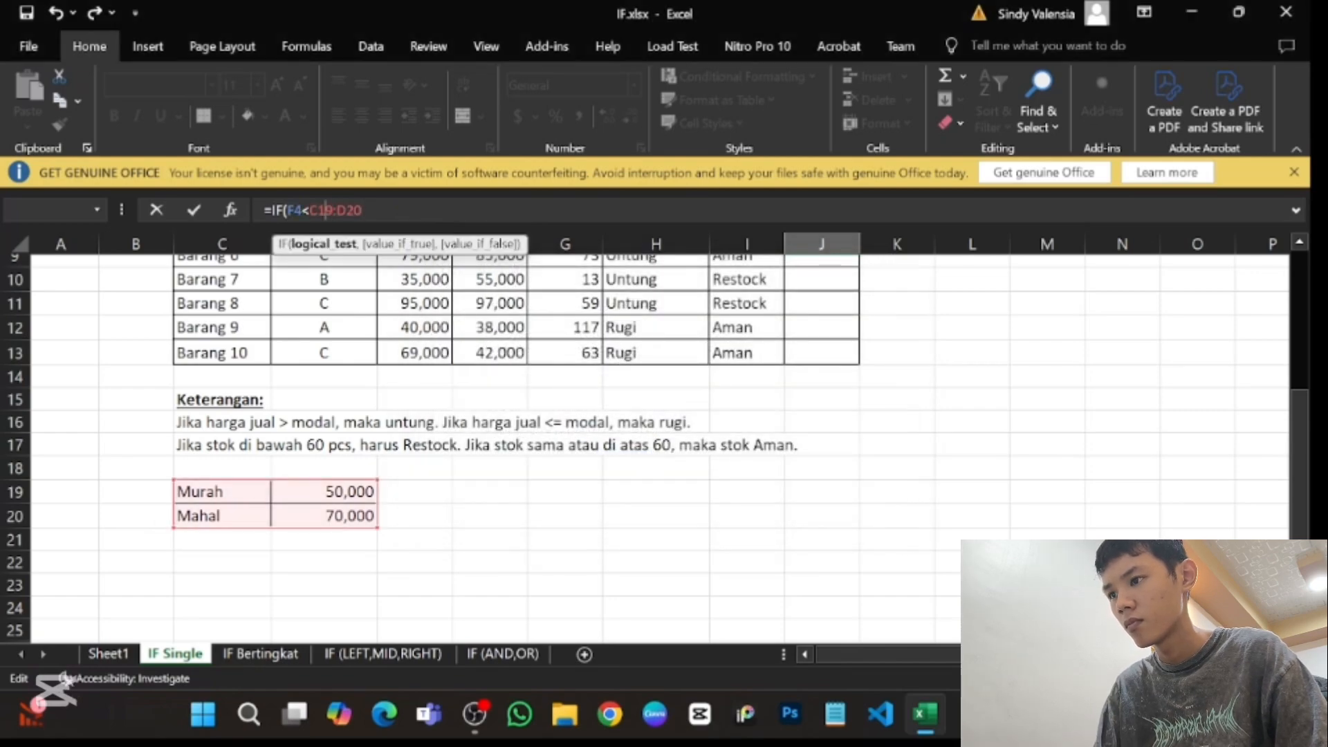
pyautogui.moveTo(332, 210); pyautogui.dragTo(309, 210)
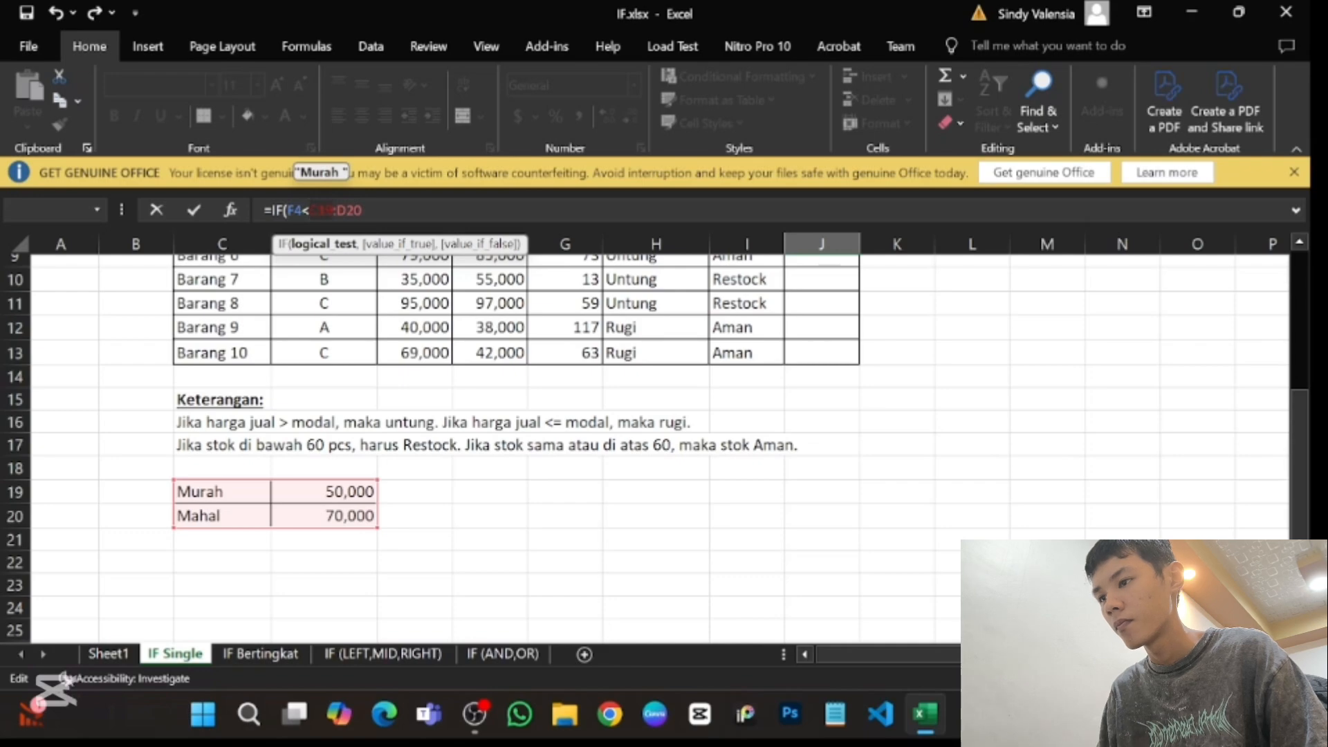
pyautogui.press('super+p')
pyautogui.press('Escape')
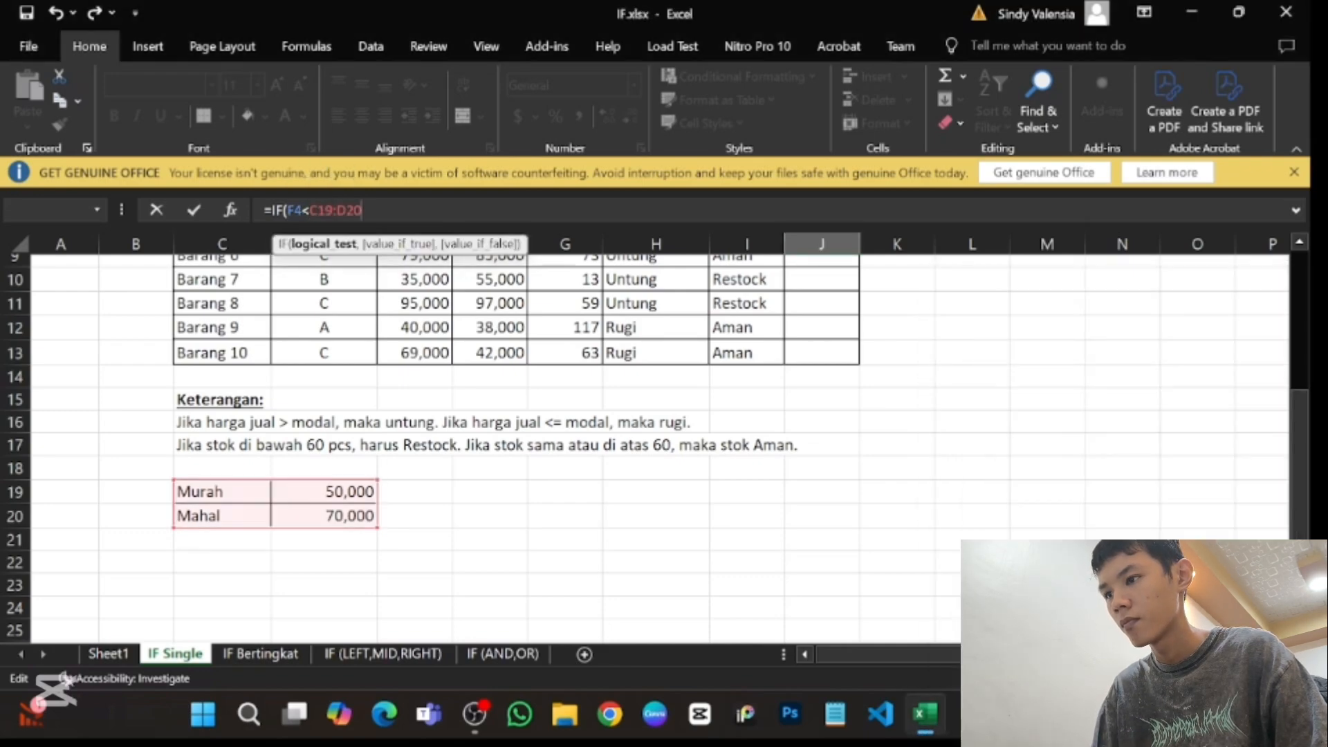
pyautogui.doubleClick(333, 209)
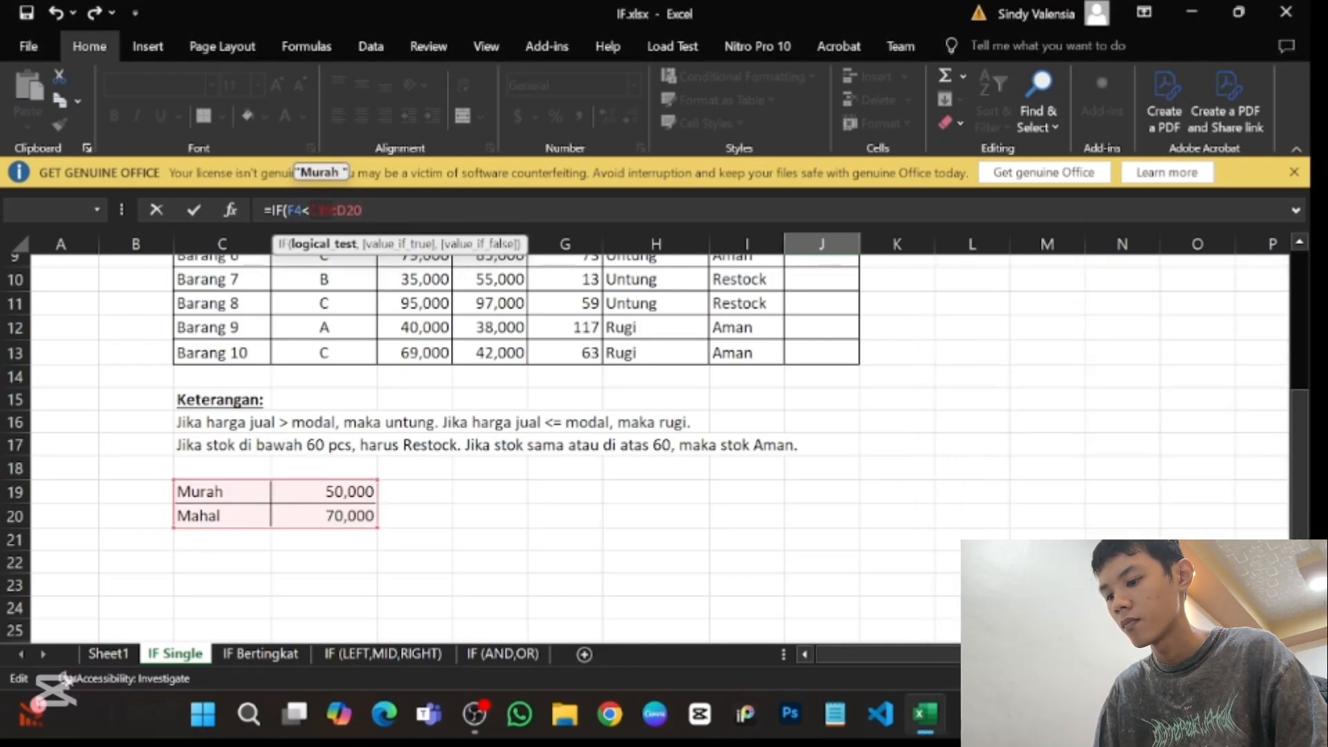
pyautogui.press('XF86RFKill')
pyautogui.press('XF86RFKill')
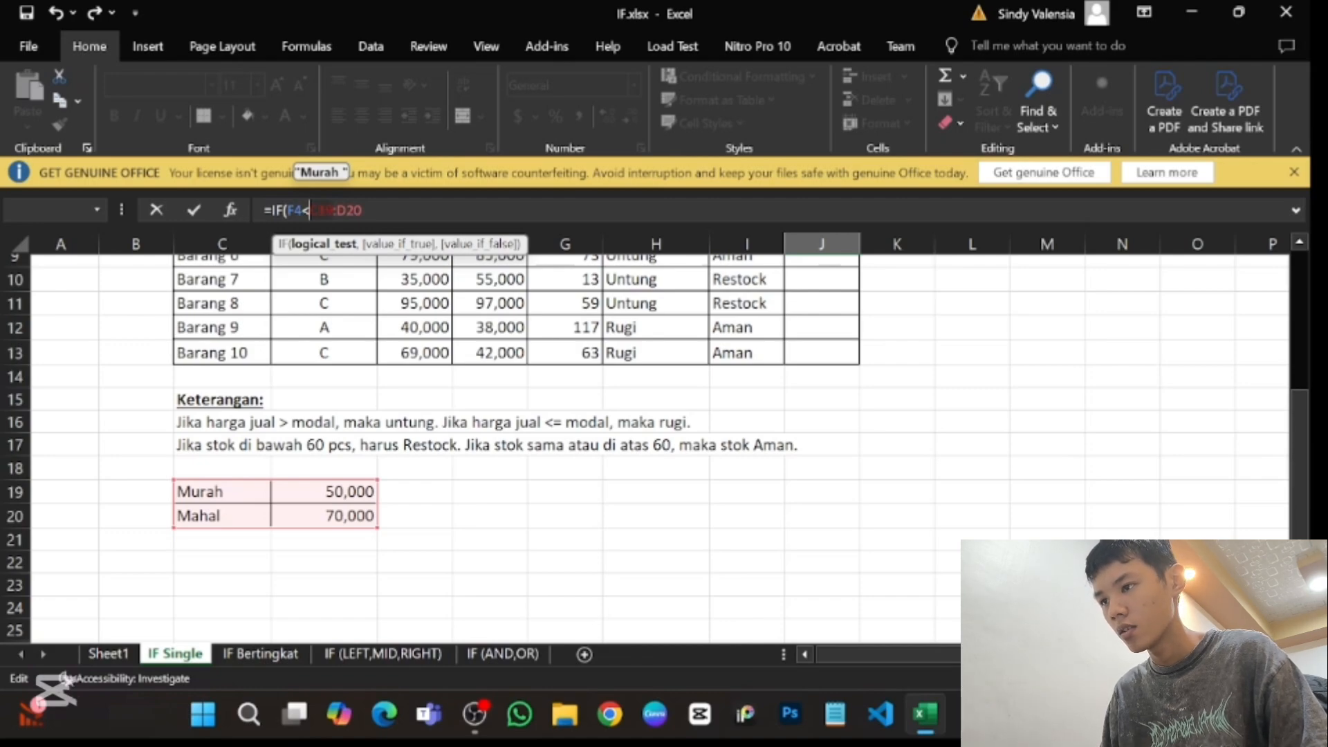
pyautogui.press('super+p')
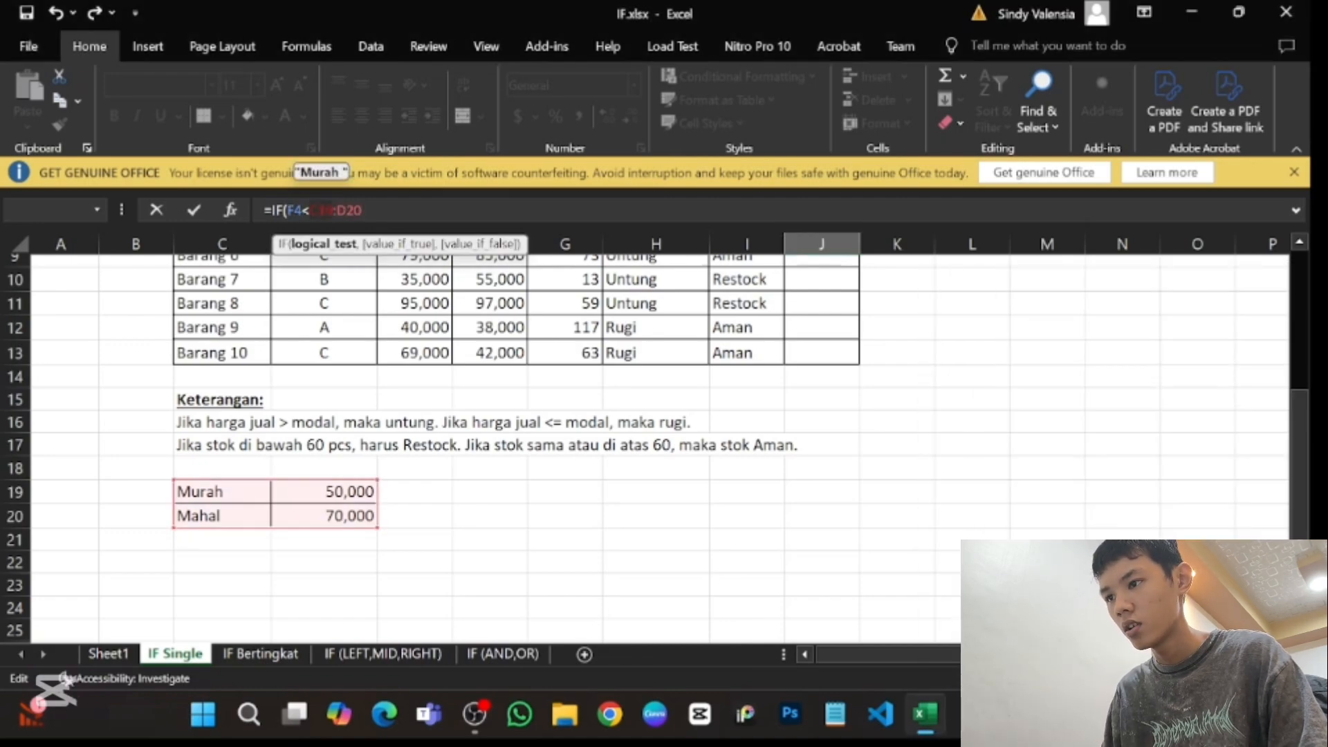
# - Complete the J4 formula as =IF(F4<C19:D20,"Murah","Mahal") and enter it
pyautogui.write(',')
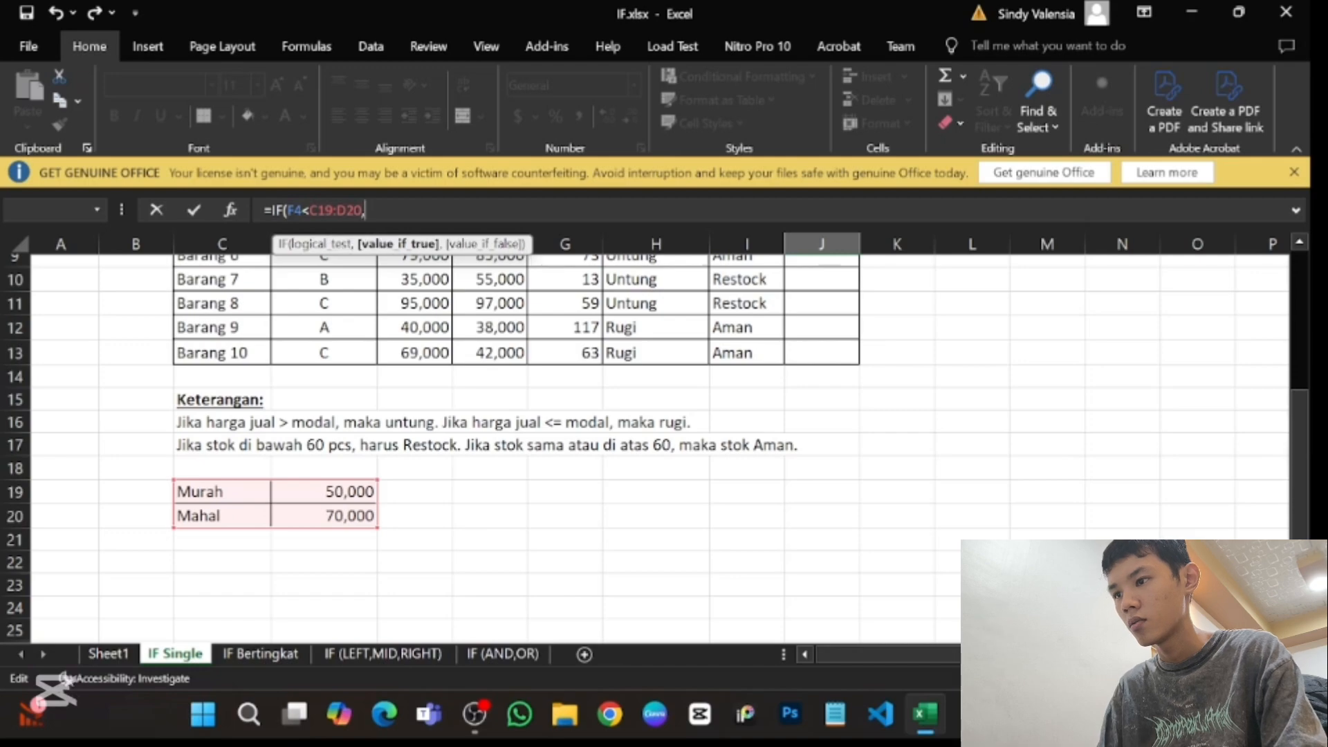
pyautogui.write('"')
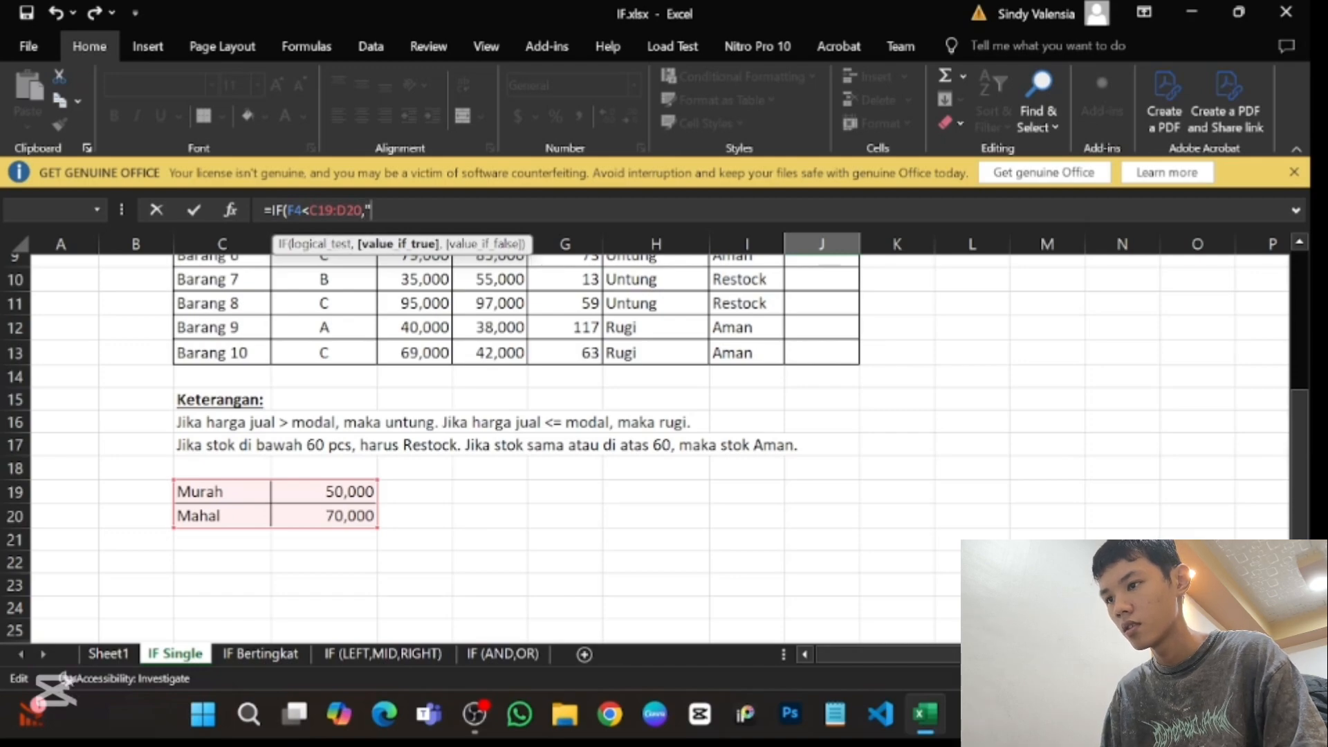
pyautogui.write('Murah","')
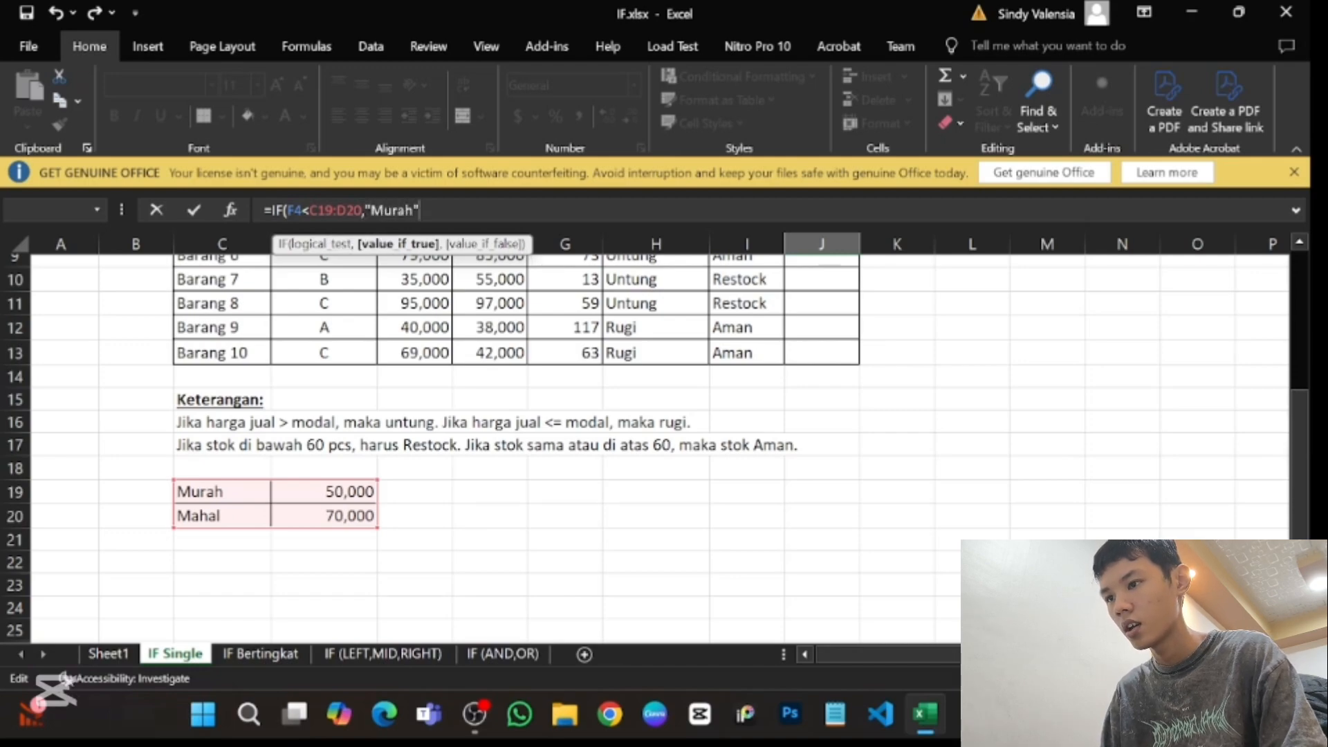
pyautogui.write('M')
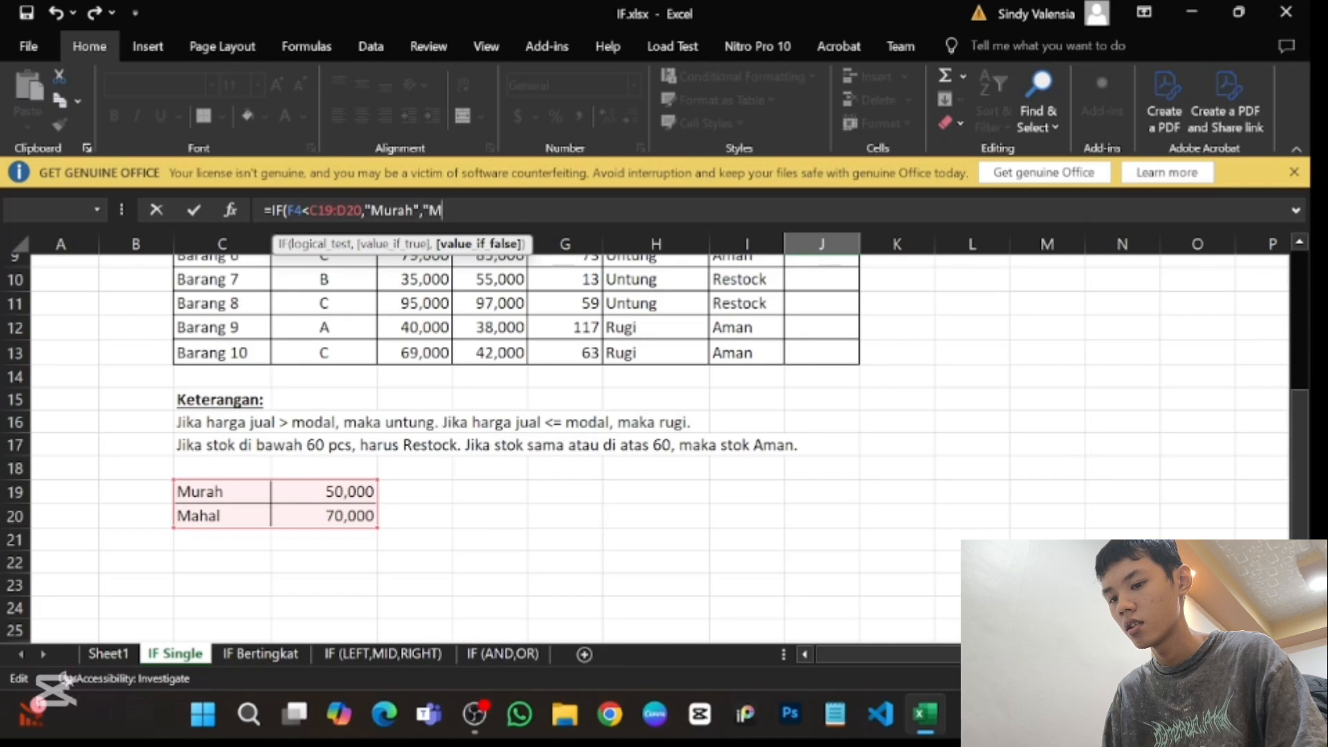
pyautogui.write('ahal"')
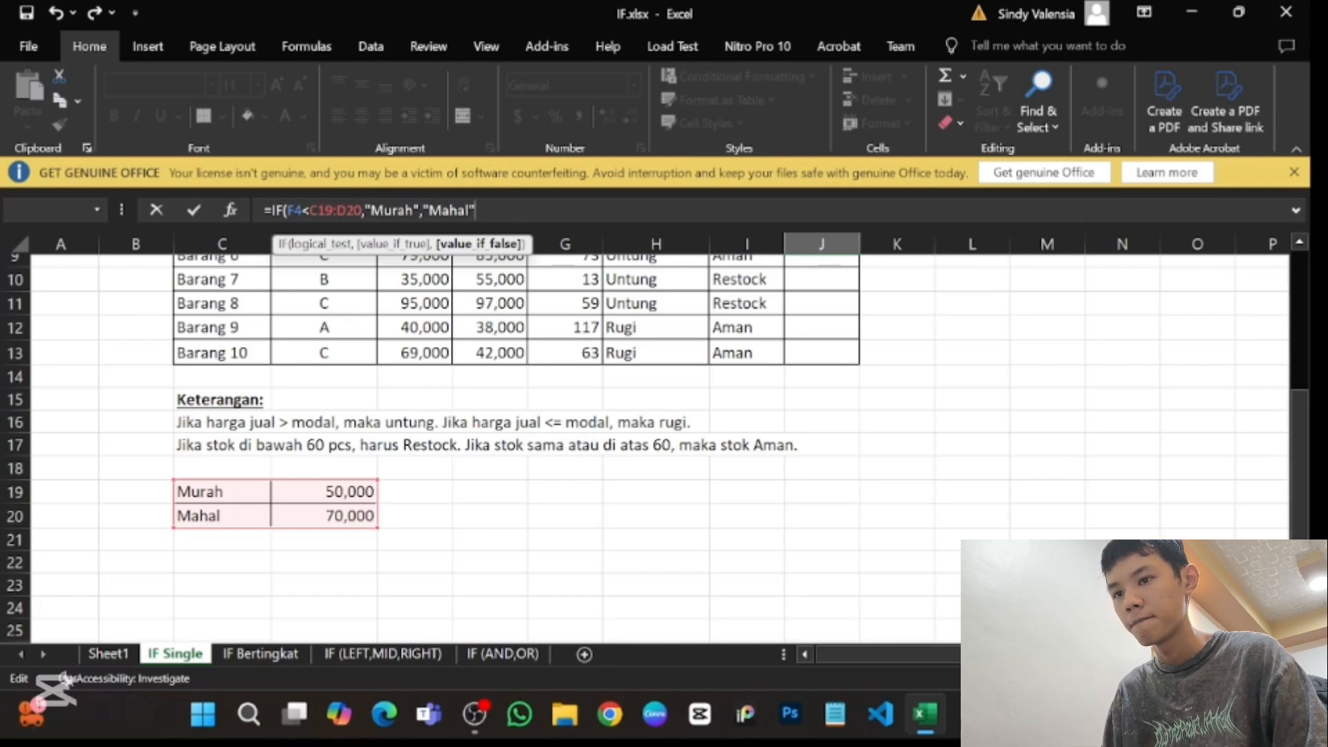
pyautogui.write(')')
pyautogui.scroll(3, 837, 385)
pyautogui.press('Return')
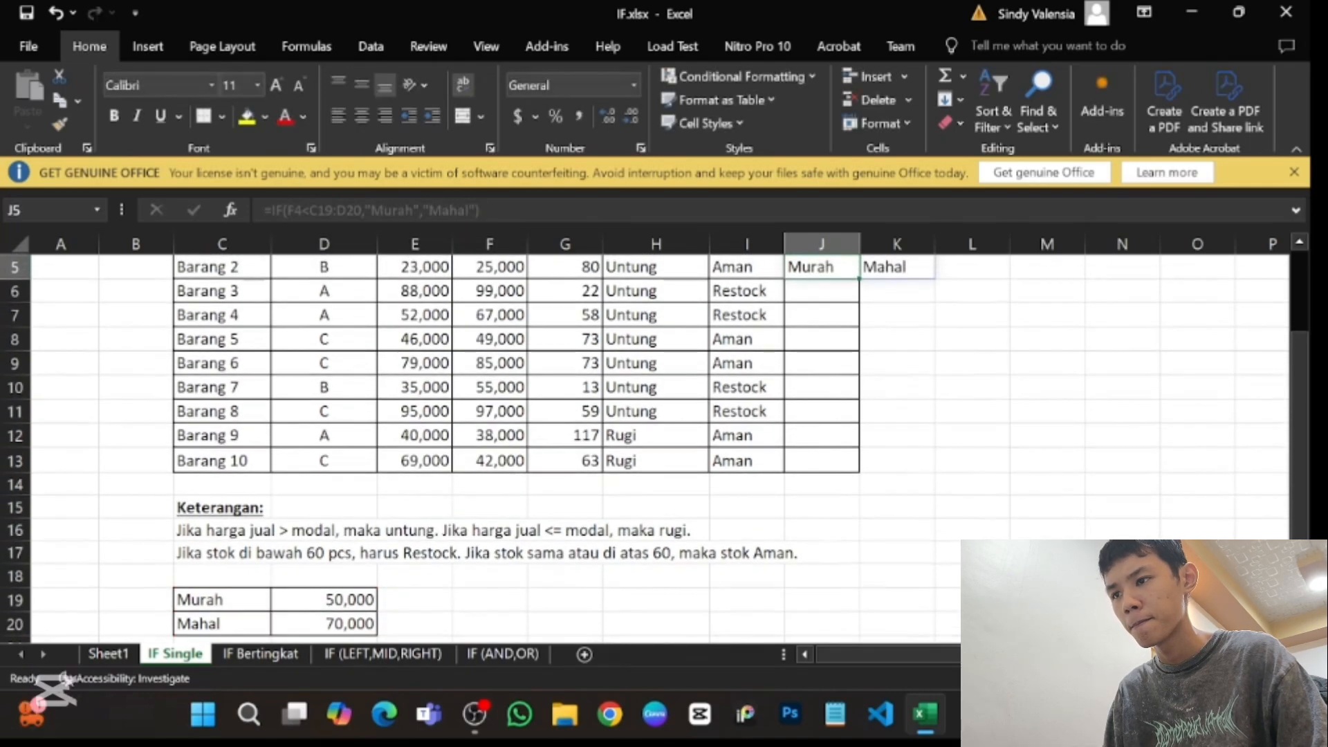
# - Review the Murah/Mahal? formula in J4 and delete it from the cell
pyautogui.scroll(3, 885, 360)
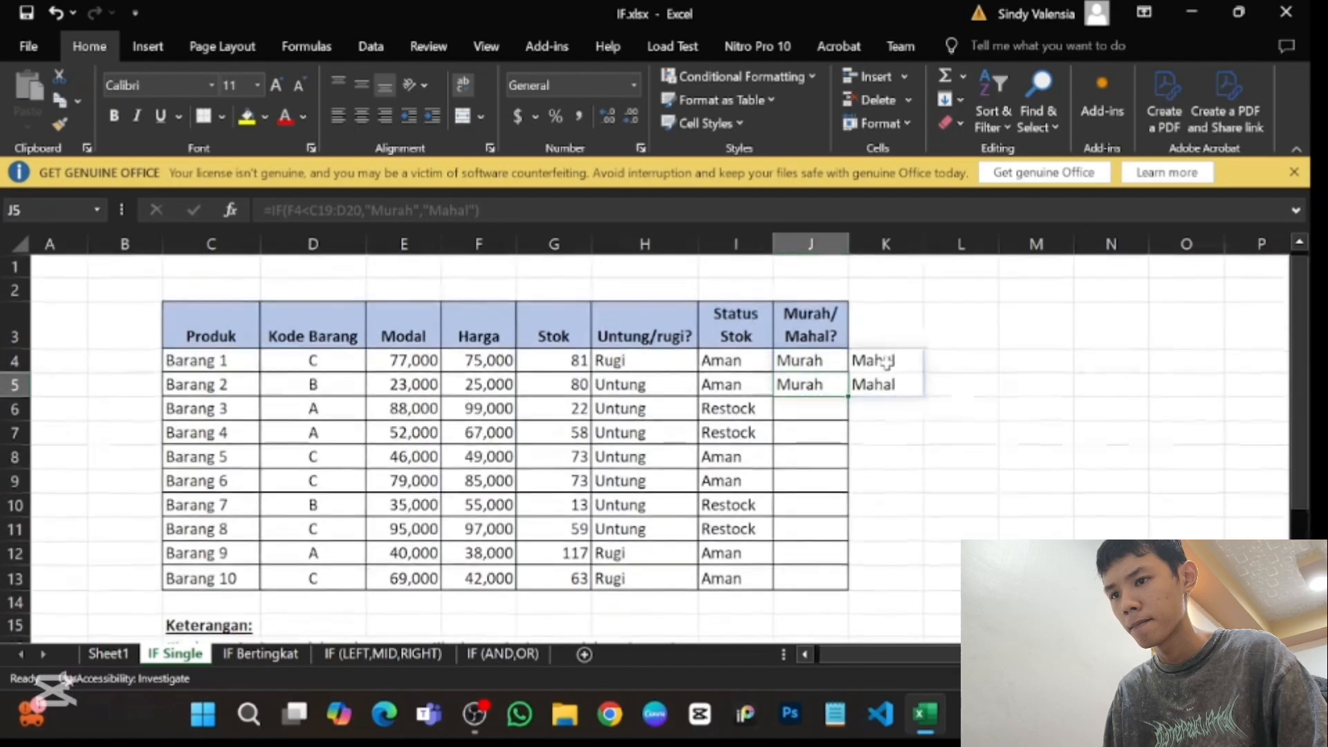
pyautogui.press('Right')
pyautogui.press('Left')
pyautogui.press('Left')
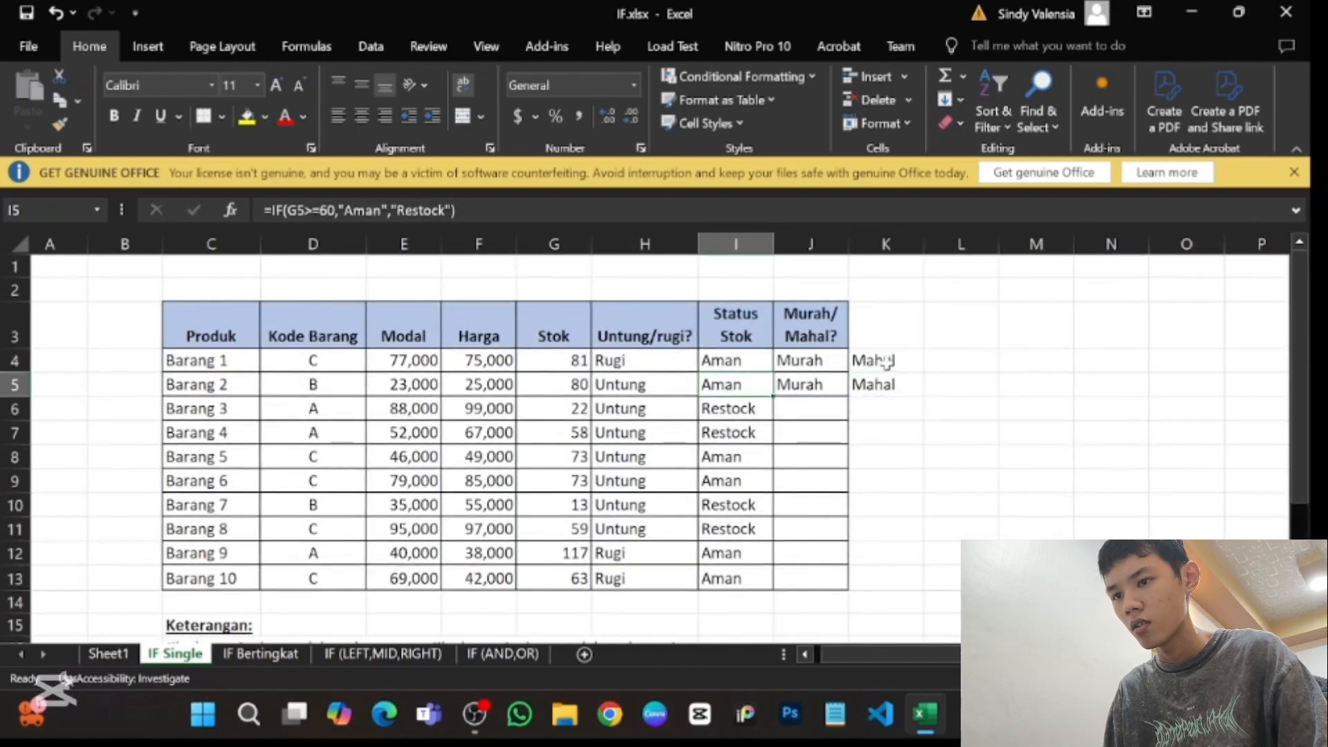
pyautogui.press('Up')
pyautogui.press('Right')
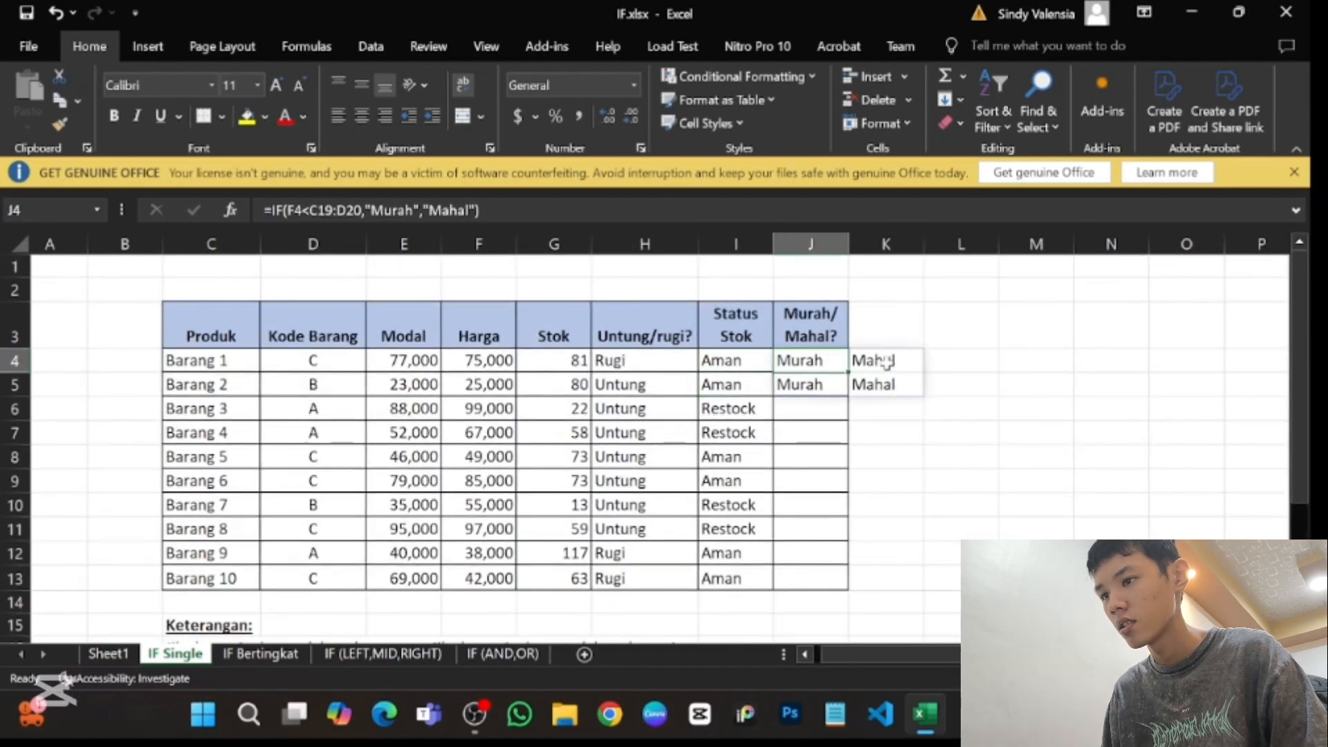
pyautogui.press('Down')
pyautogui.press('Up')
pyautogui.press('Delete')
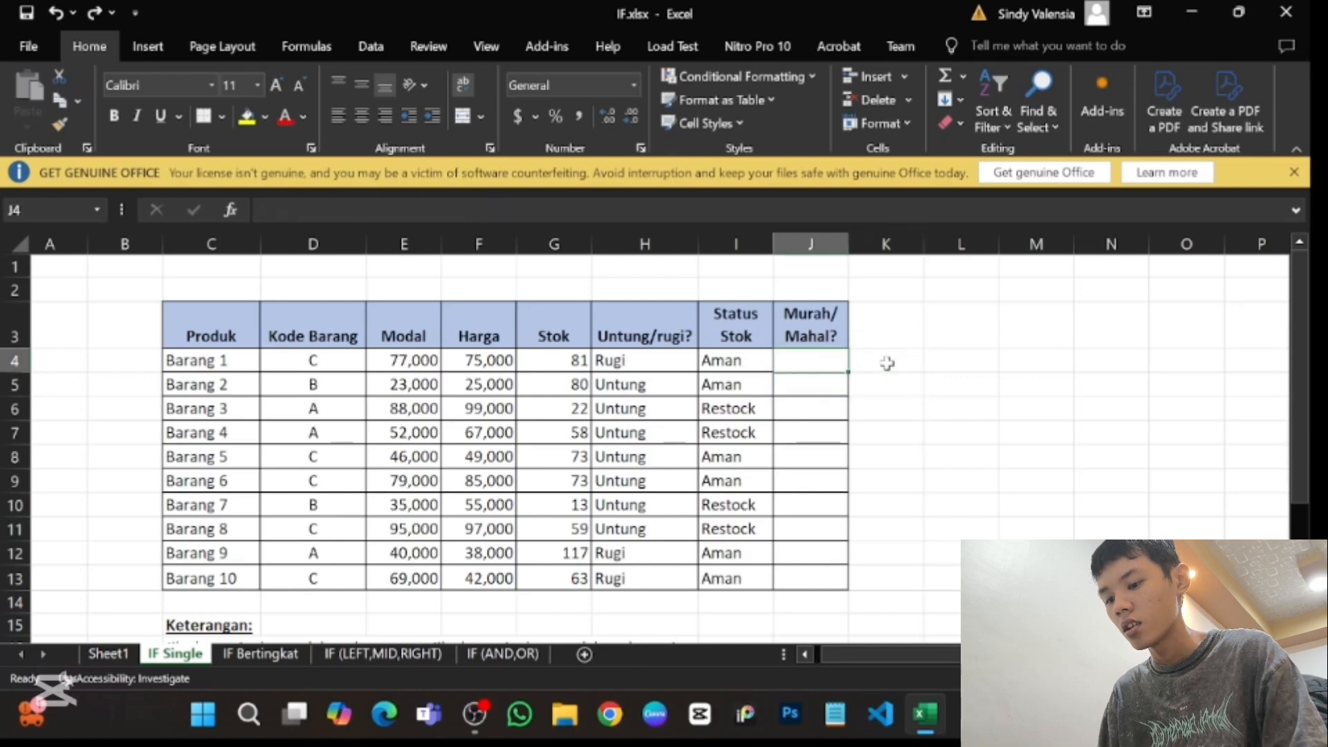
# - Start a new IF formula in J4 with the logical test F4<=50000
pyautogui.write('=if')
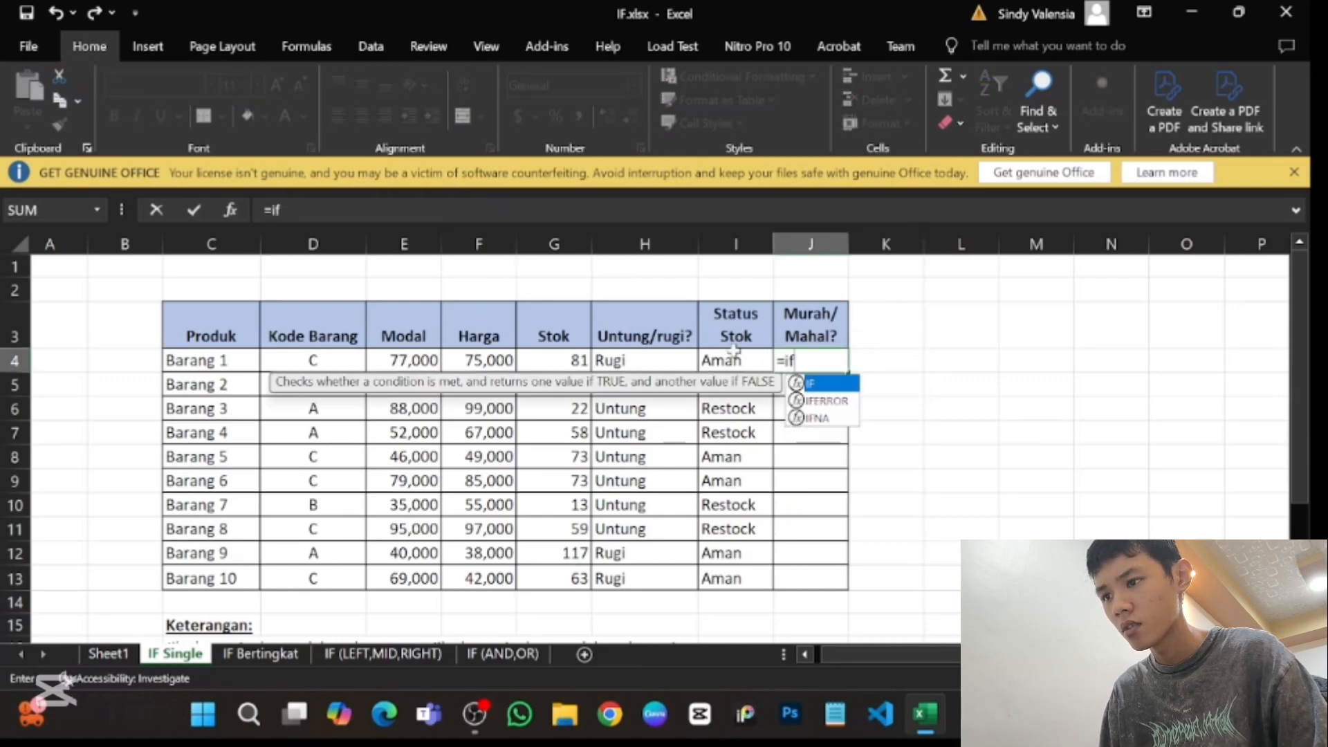
pyautogui.doubleClick(839, 384)
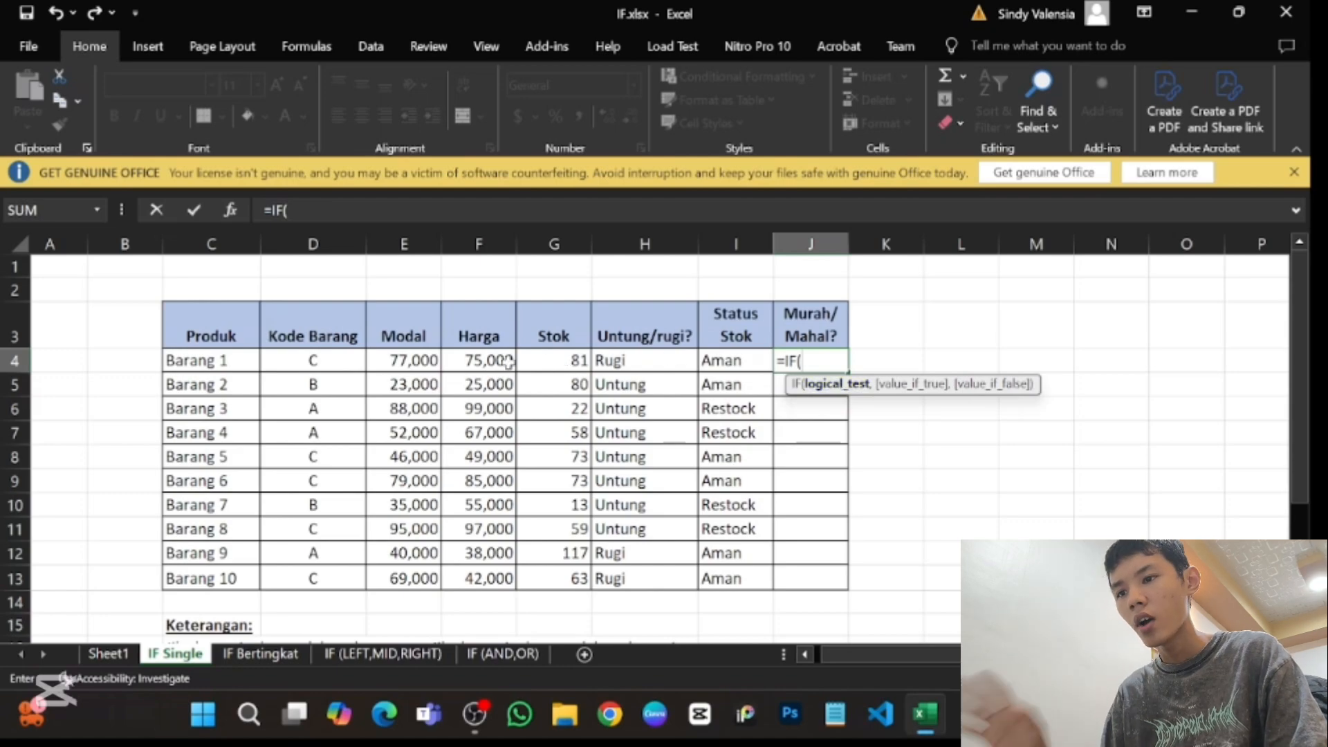
pyautogui.click(508, 361)
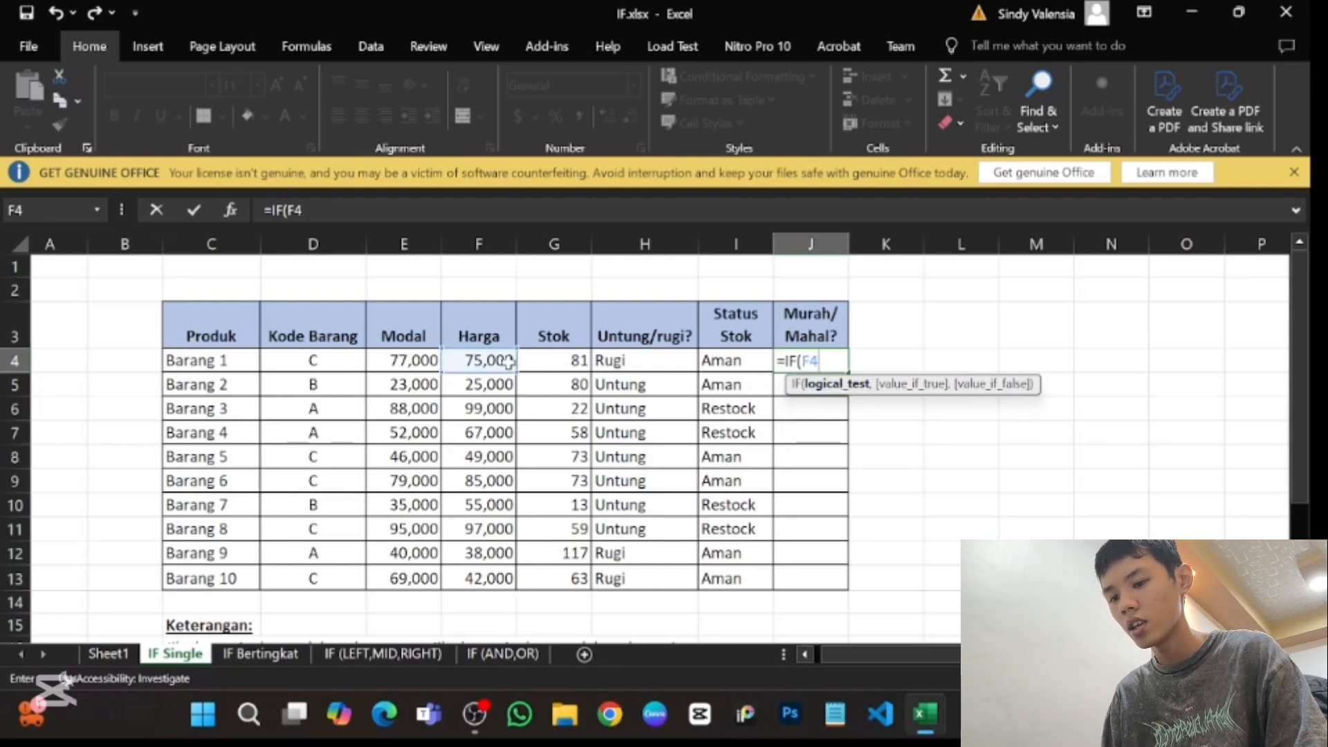
pyautogui.write('<')
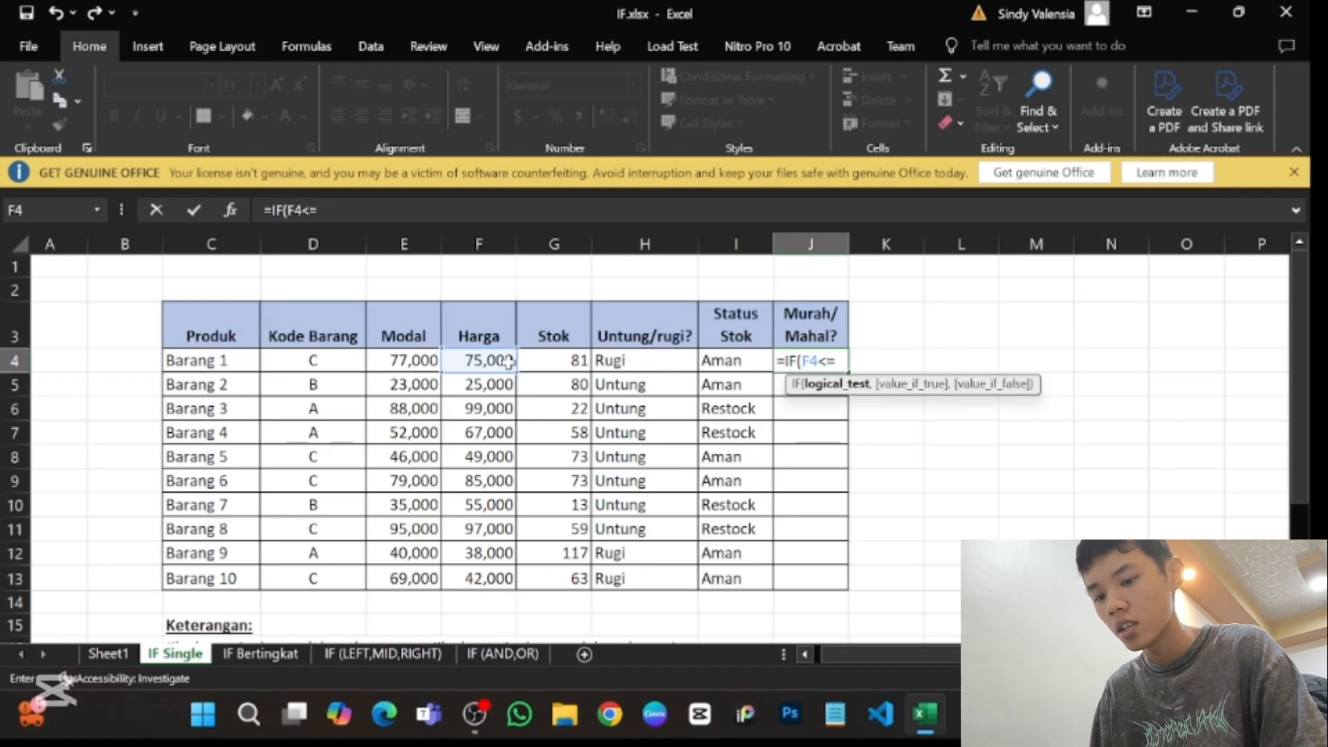
pyautogui.write('=50000,')
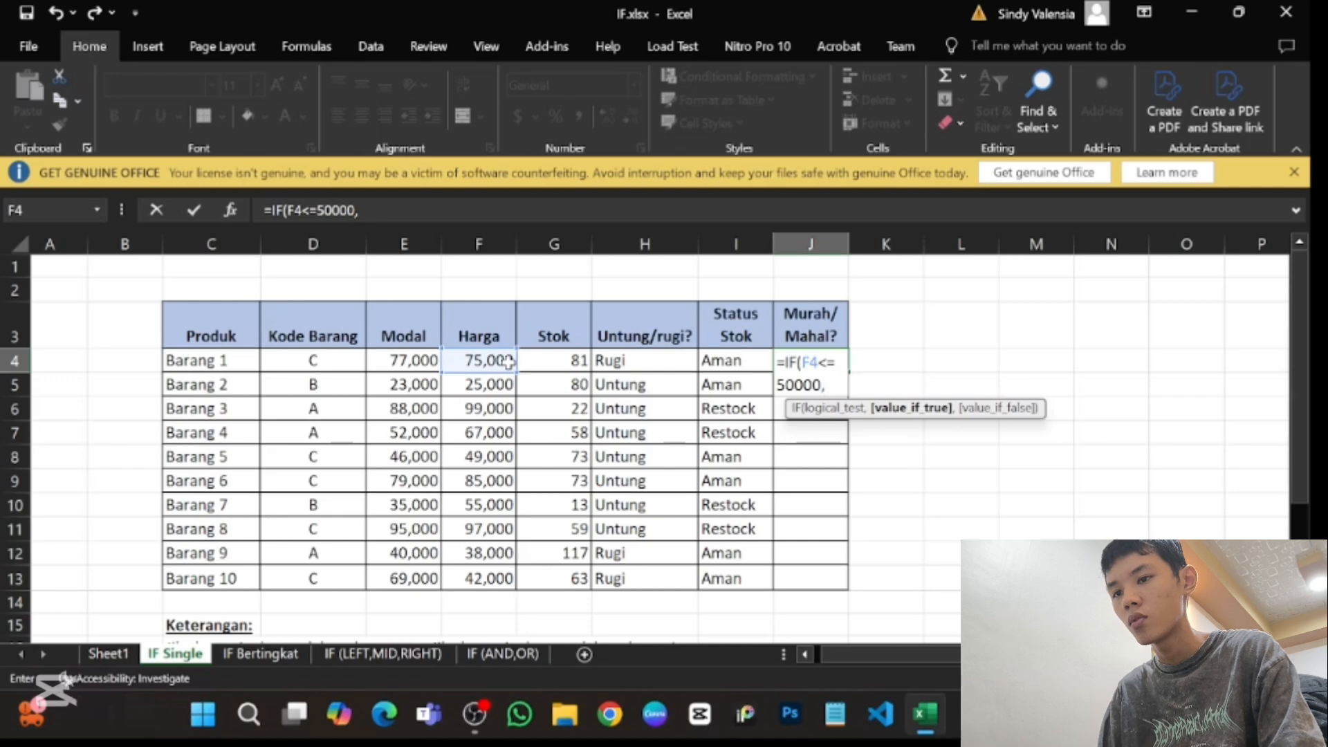
pyautogui.write('"M')
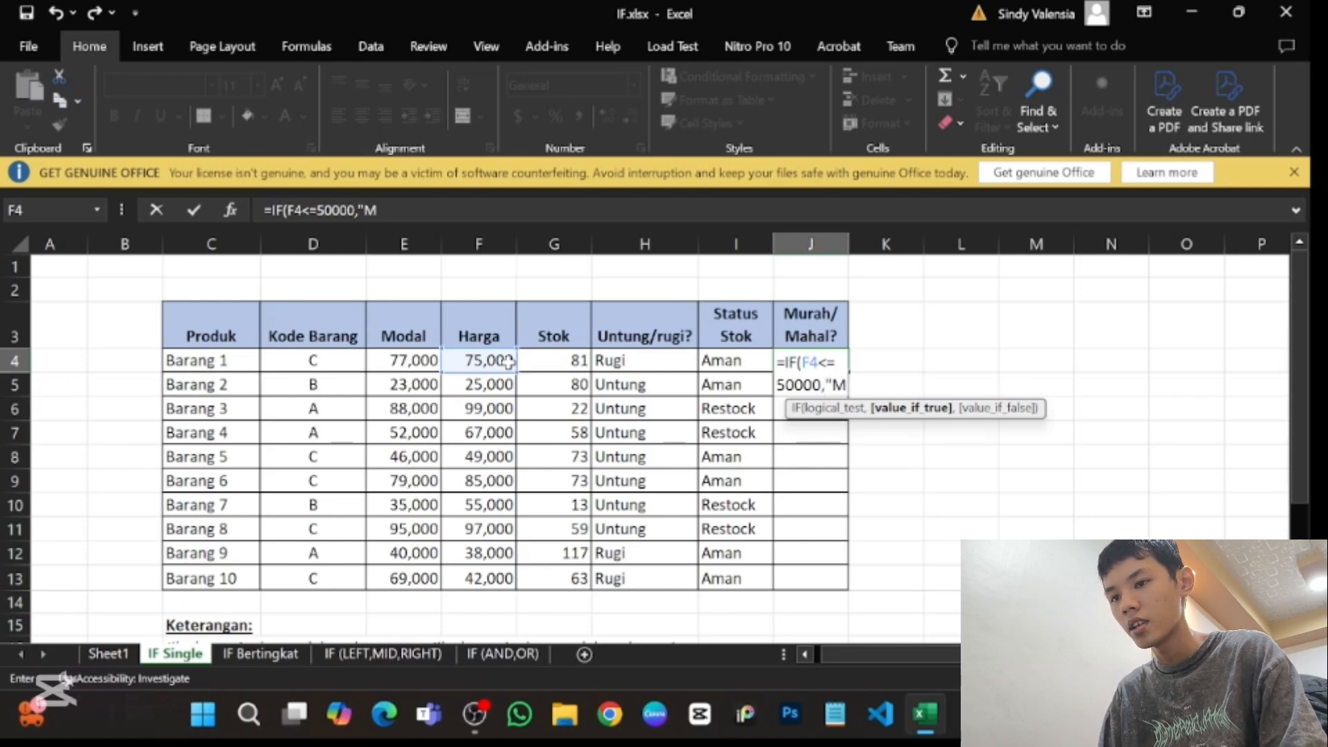
pyautogui.write('urah","')
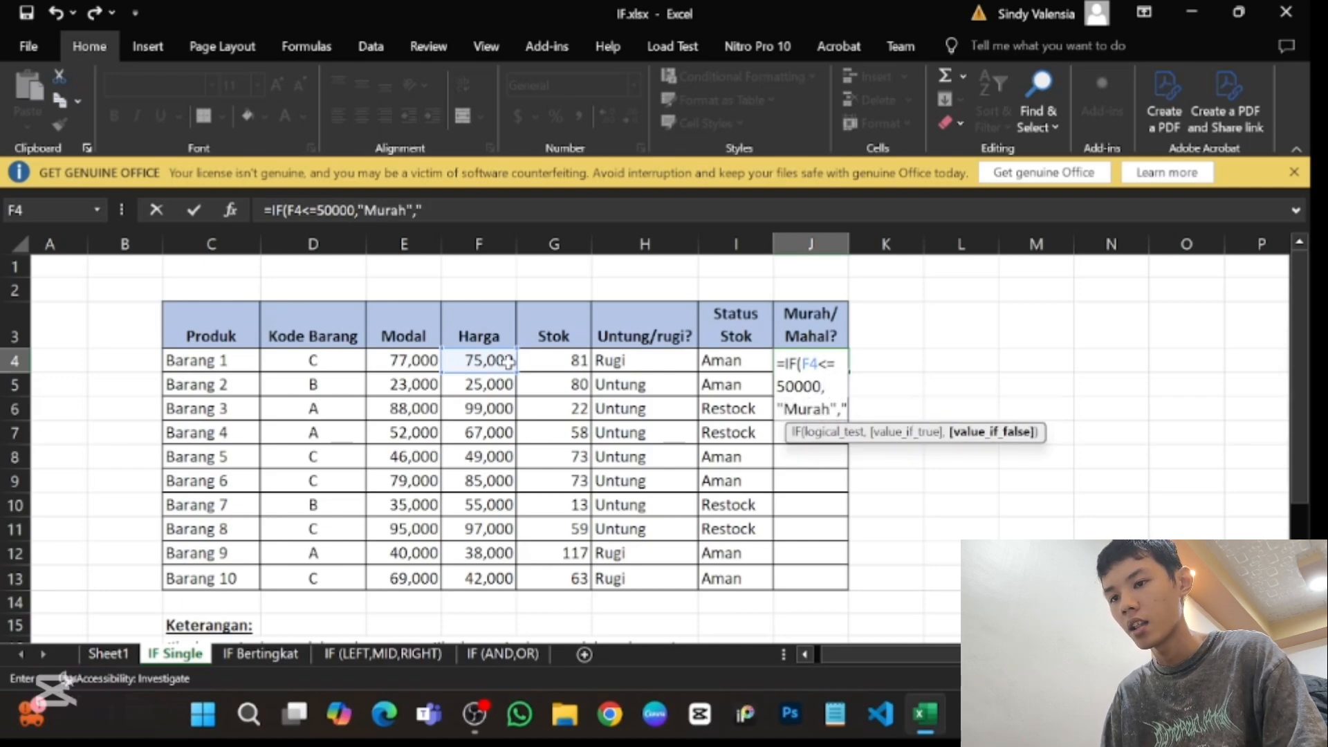
pyautogui.write('Mahal')
# - Finish the J4 formula with "Murah" as the true value and "Mahal" as the false value
pyautogui.press('BackSpace')
pyautogui.press('BackSpace')
pyautogui.press('BackSpace')
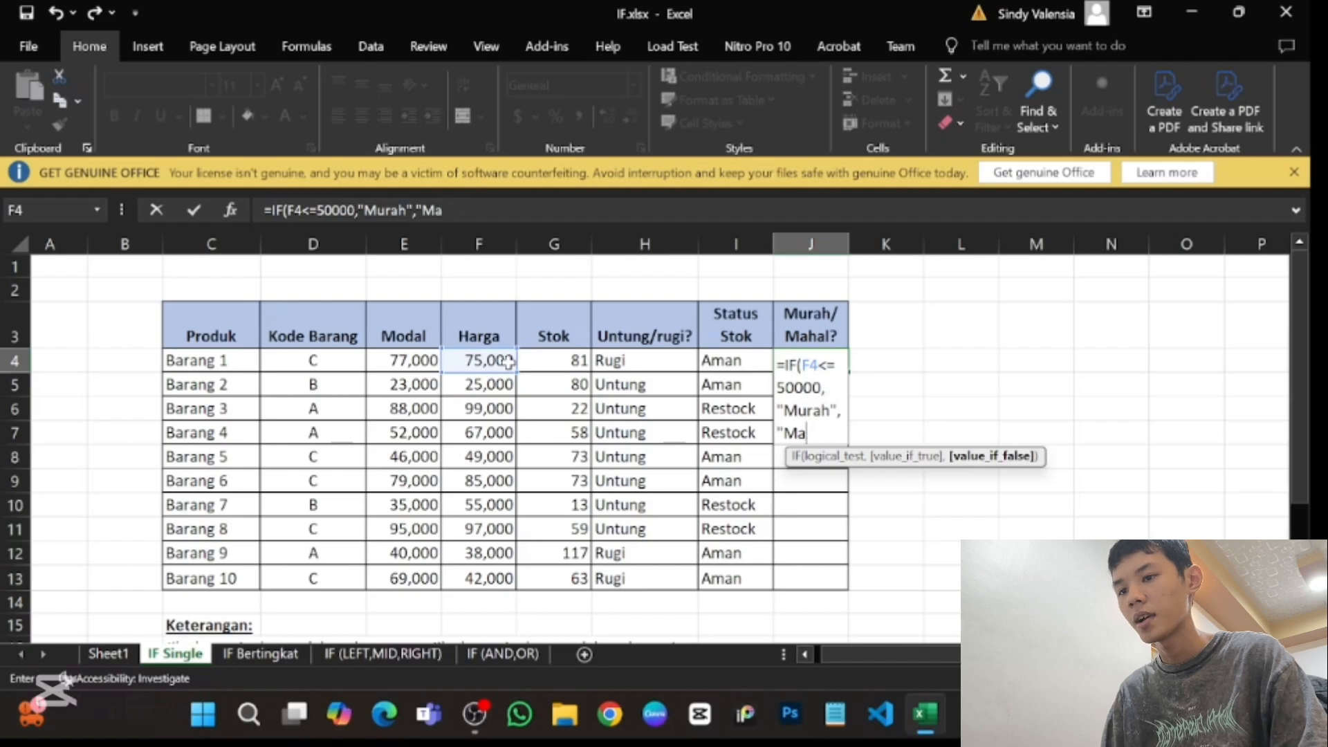
pyautogui.write('hal")')
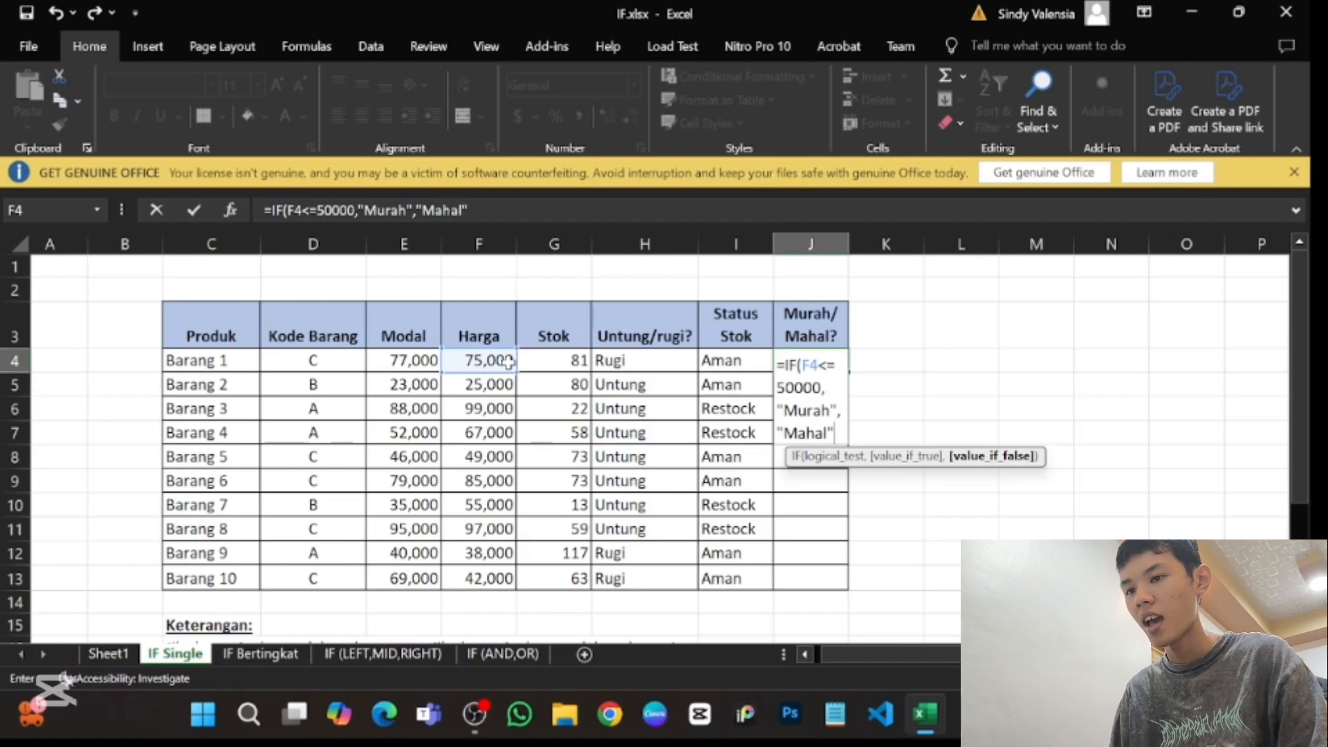
pyautogui.press('Return')
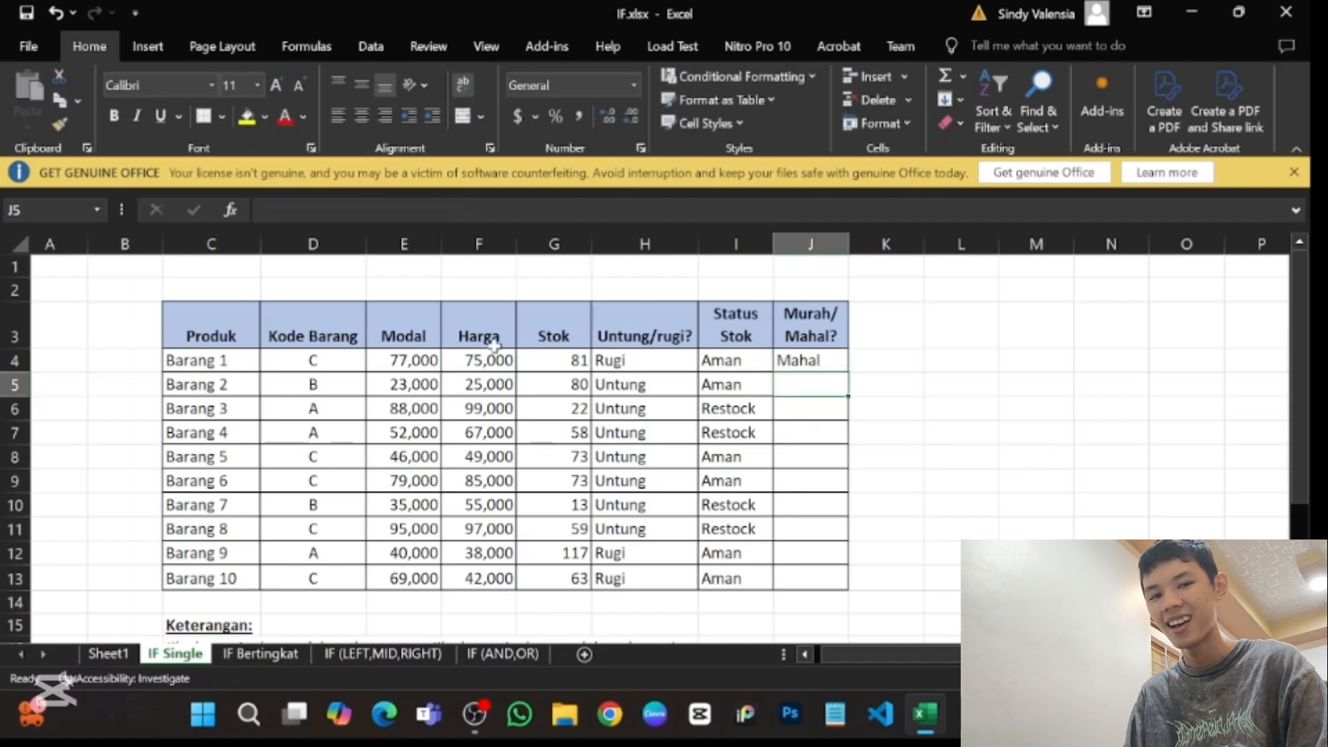
# - Check the price limits below the table and copy the Murah/Mahal? formula from J4 down through J13
pyautogui.scroll(-3, 643, 462)
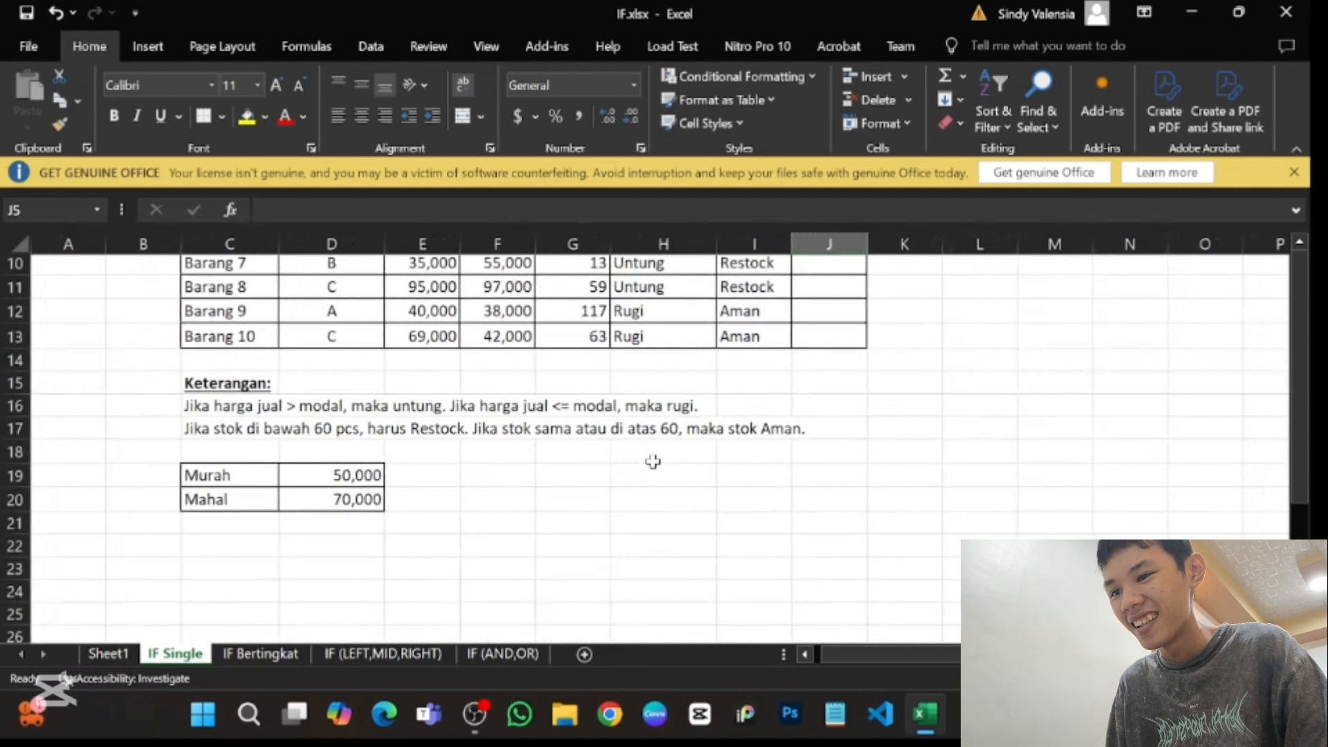
pyautogui.scroll(3, 653, 461)
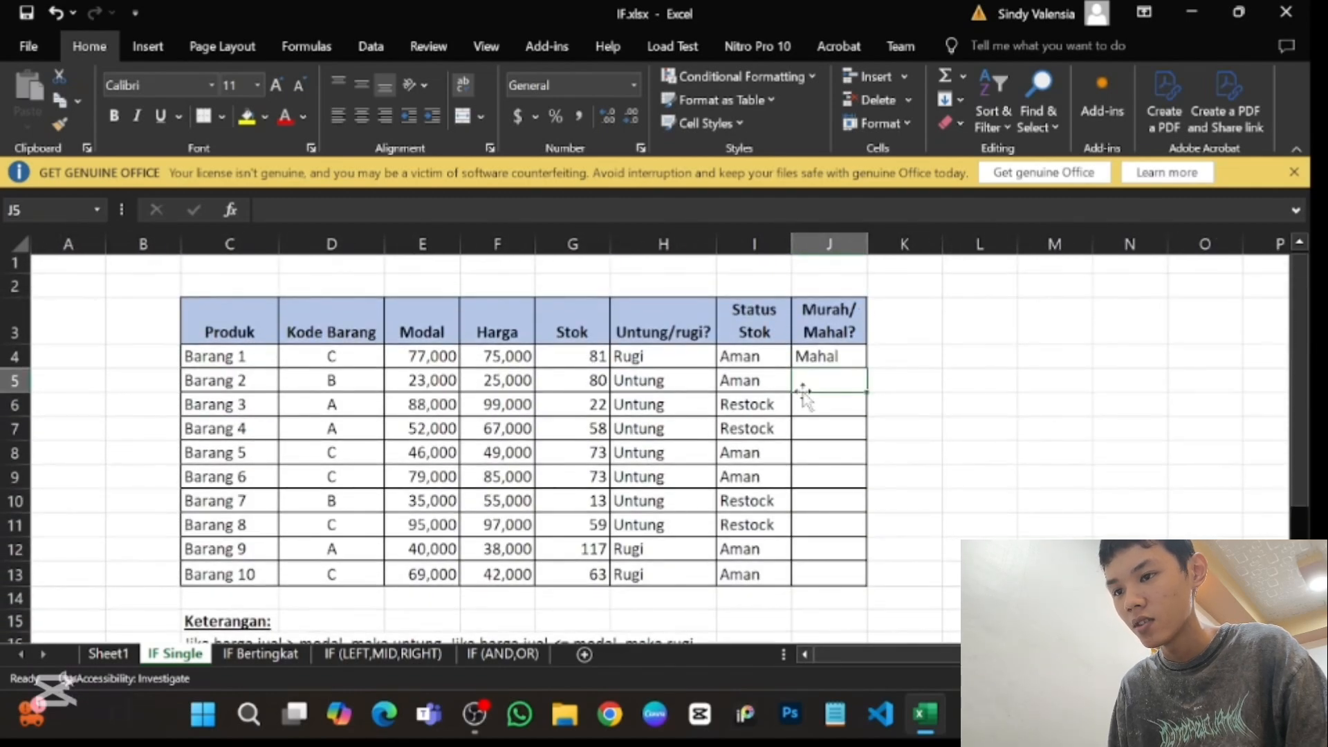
pyautogui.click(858, 356)
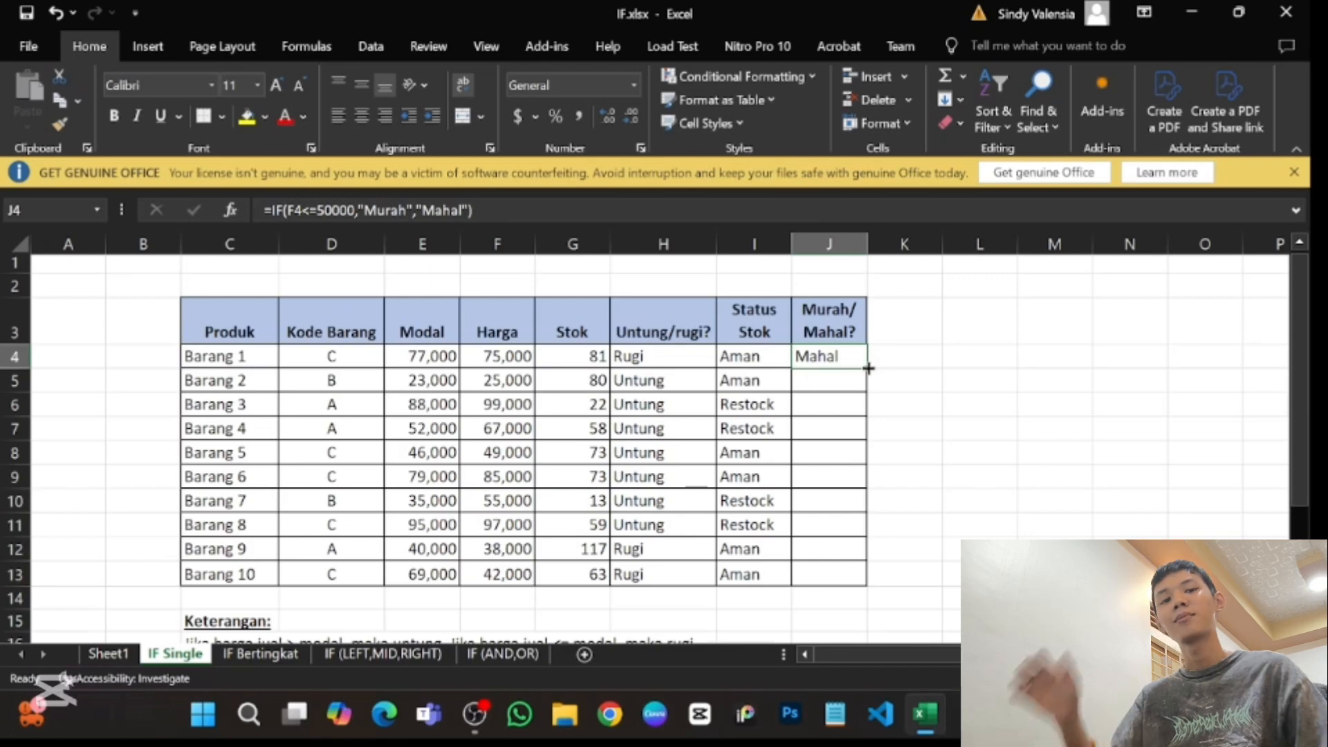
pyautogui.doubleClick(868, 368)
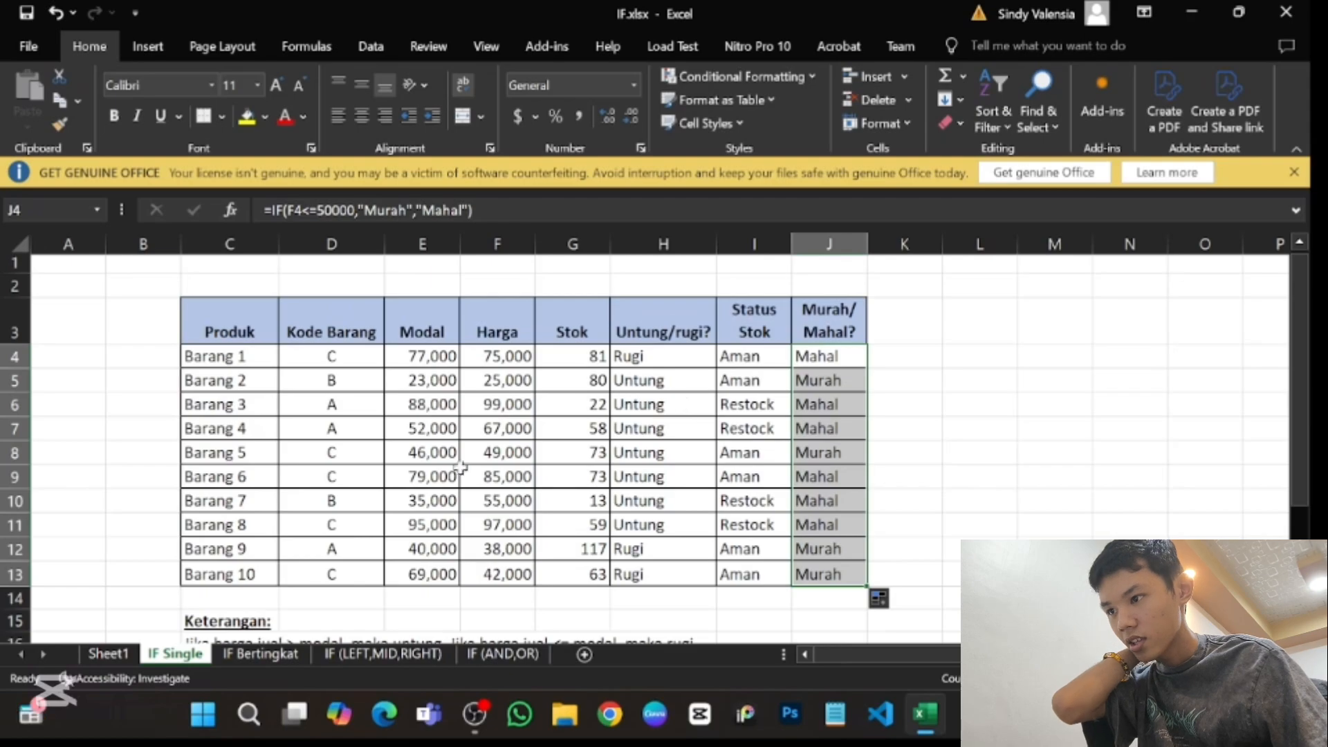
# - Switch to the IF Bertingkat sheet and examine its customer table and the nested Status Customer formula in G4
pyautogui.click(289, 656)
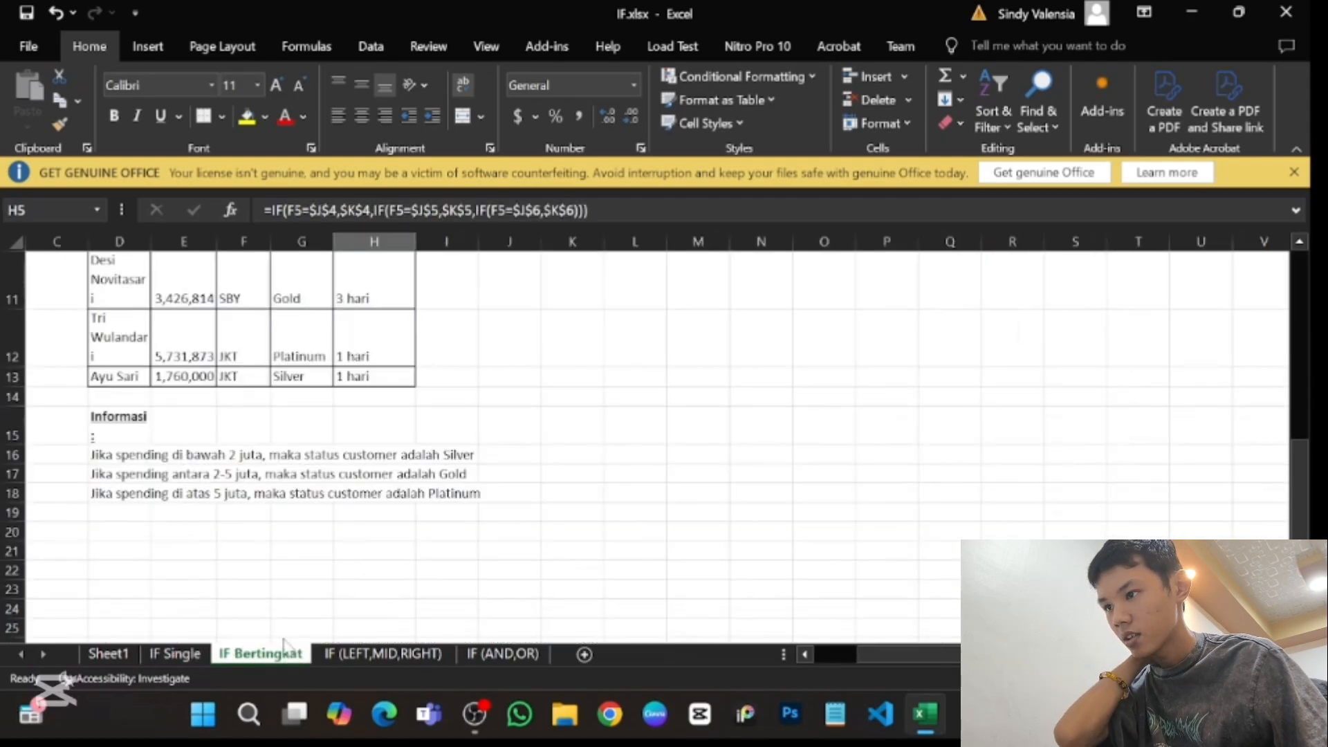
pyautogui.scroll(3, 257, 494)
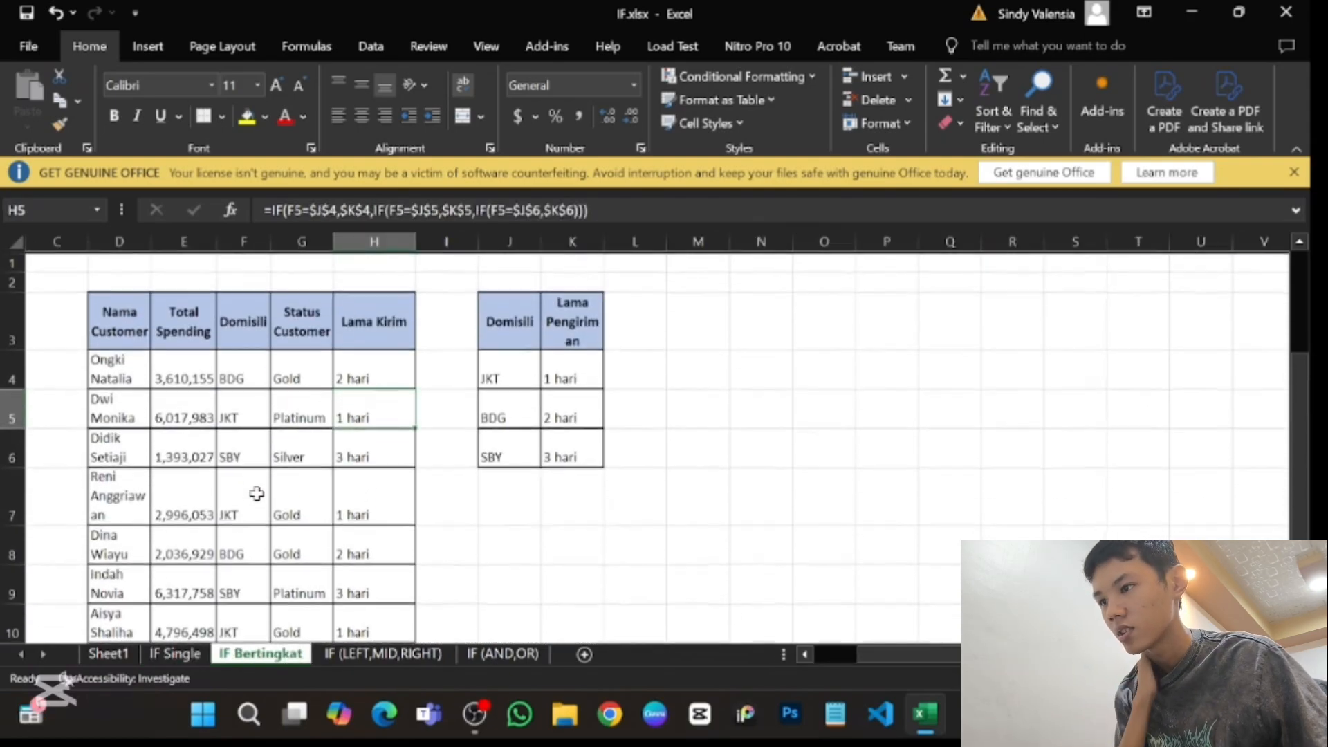
pyautogui.click(262, 381)
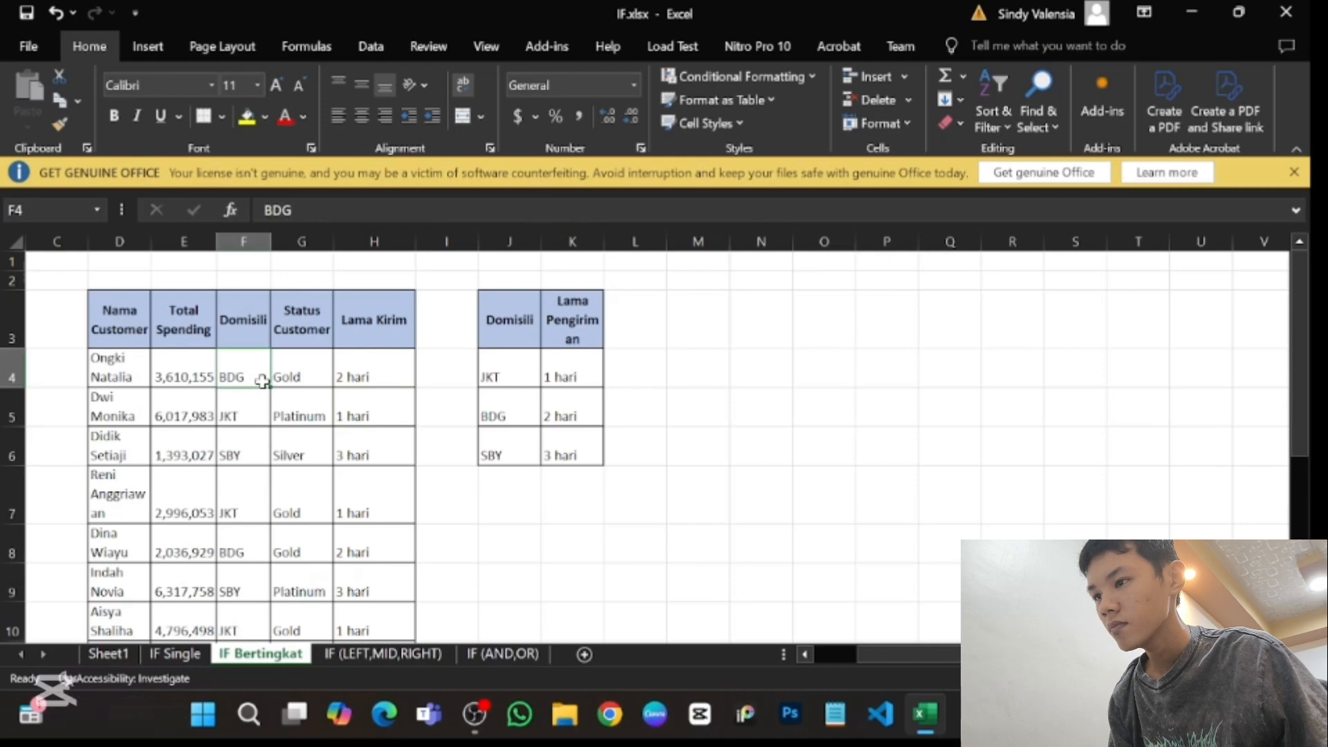
pyautogui.press('Right')
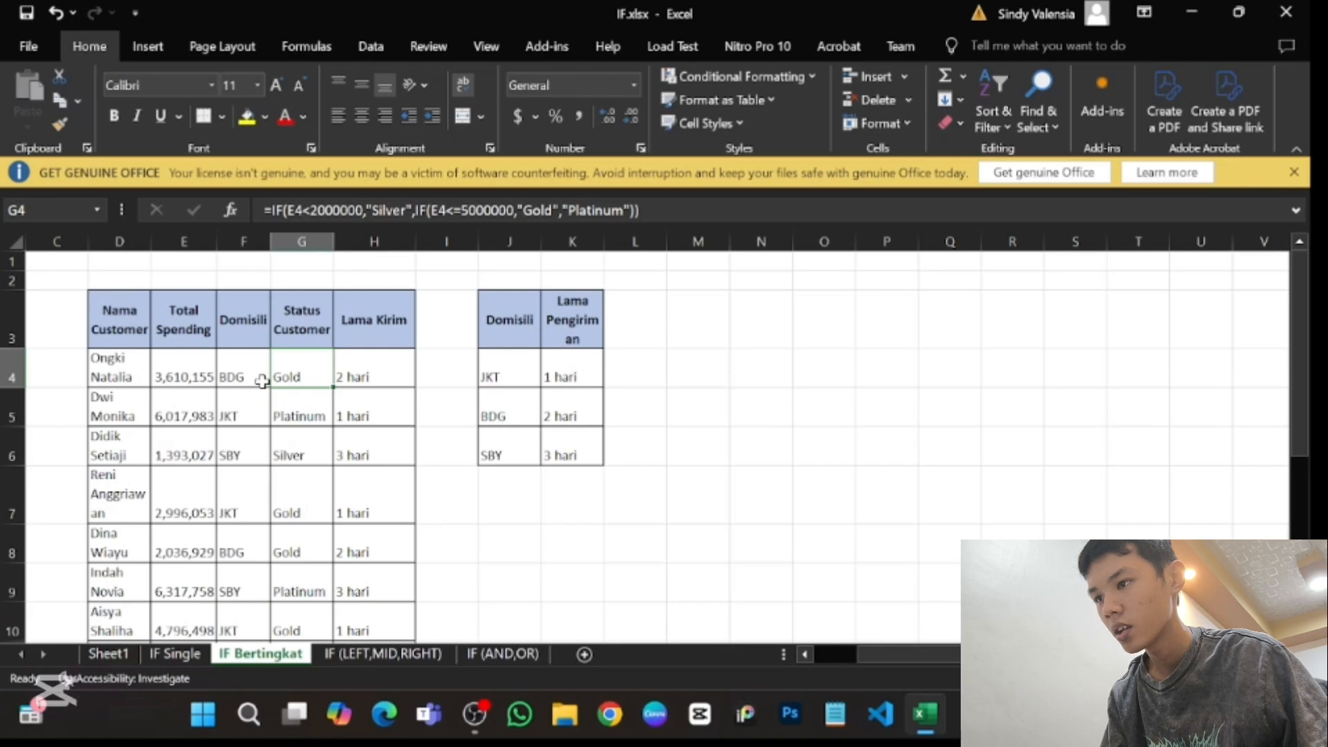
pyautogui.scroll(-2, 262, 381)
pyautogui.hscroll(-1, 262, 381)
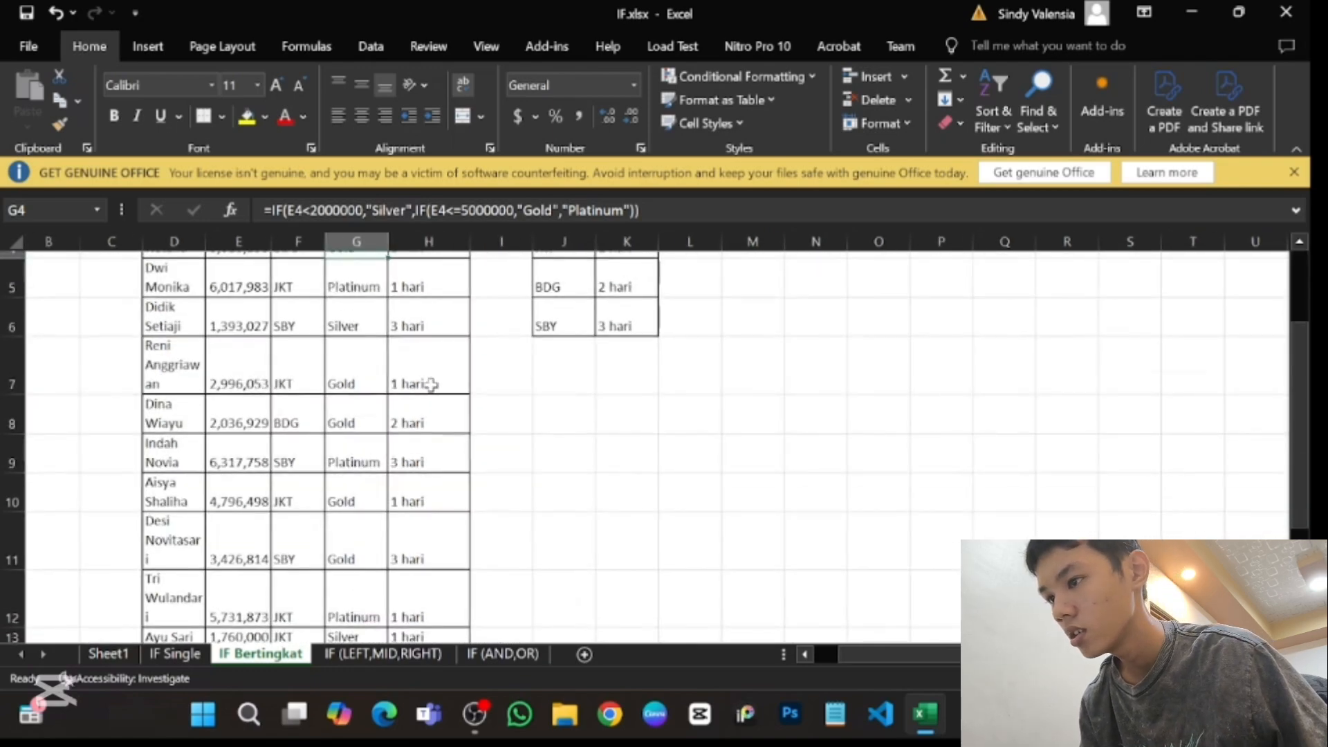
# - Examine the nested Lama Kirim formulas down column H, comparing them with the Domisili and Lama Pengiriman lookup table
pyautogui.scroll(1, 429, 374)
pyautogui.click(424, 349)
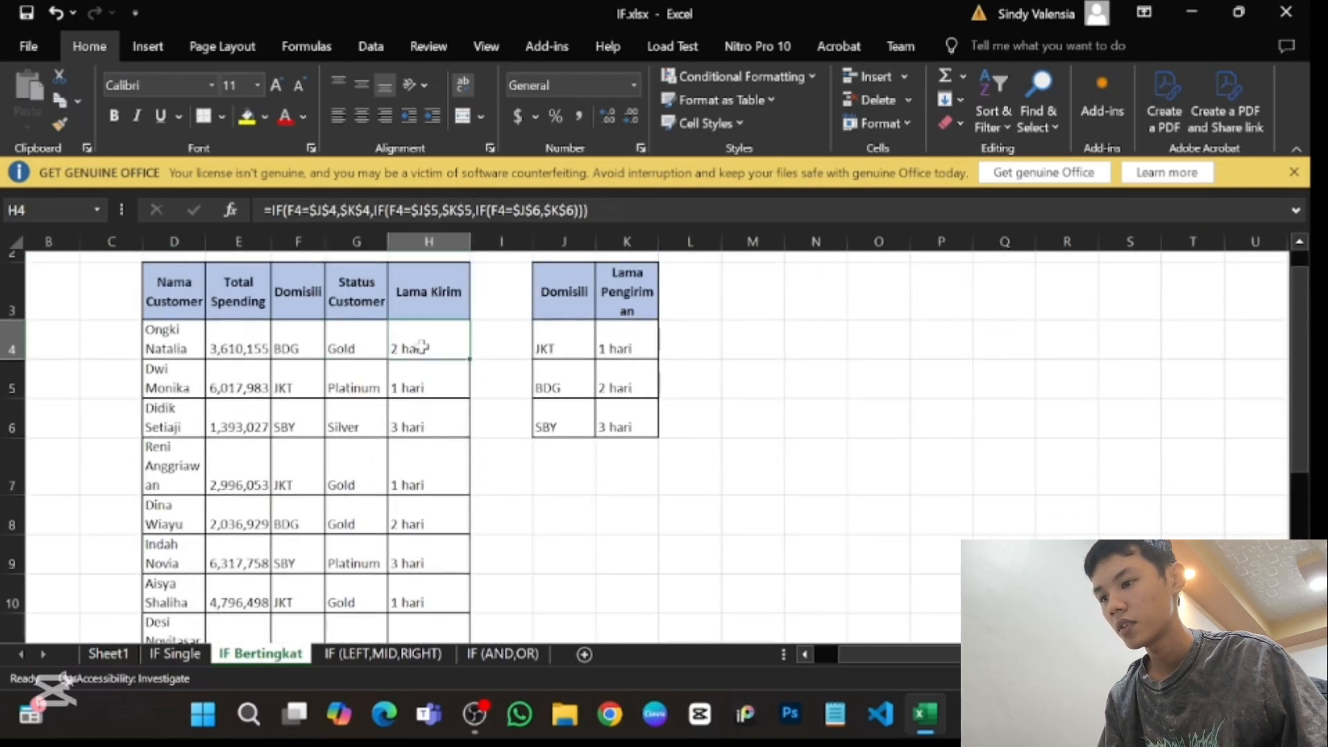
pyautogui.press('Down')
pyautogui.press('Down')
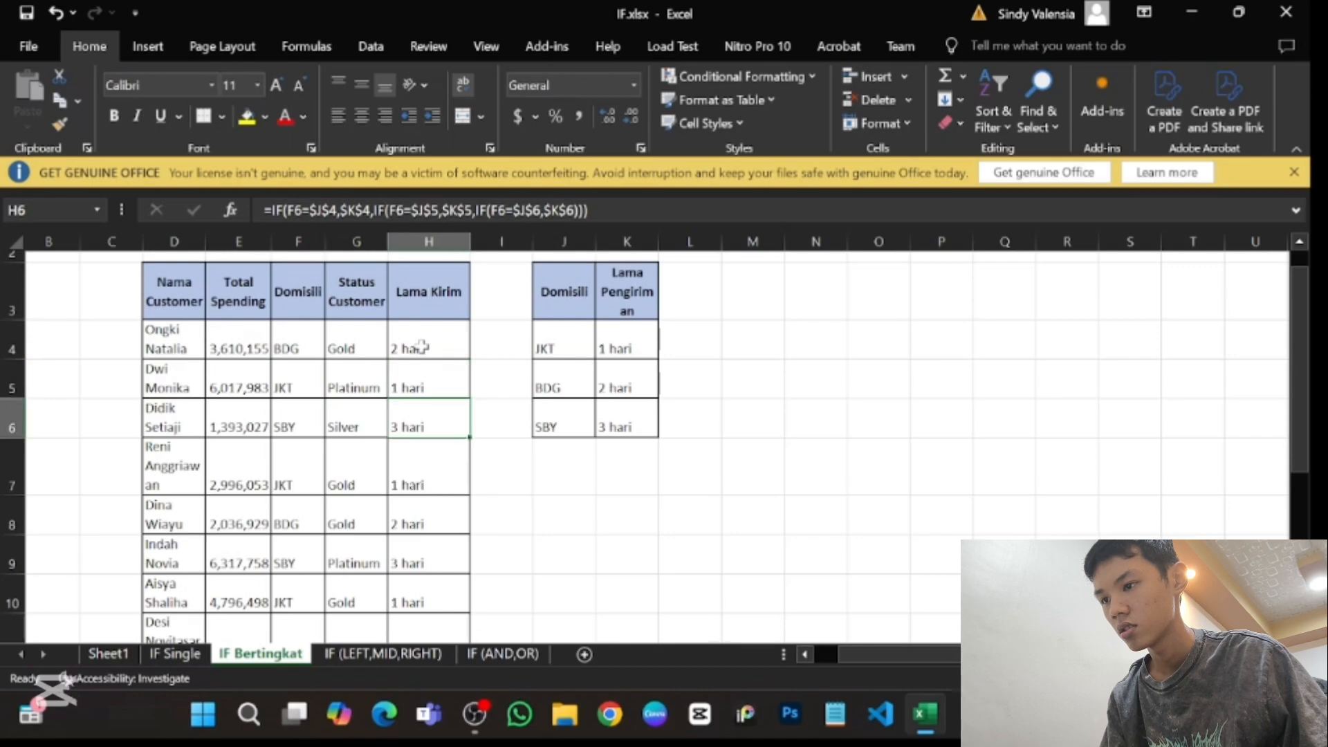
pyautogui.press('Up')
pyautogui.press('Up')
pyautogui.press('Down')
pyautogui.press('Down')
pyautogui.press('Down')
pyautogui.scroll(-1, 422, 346)
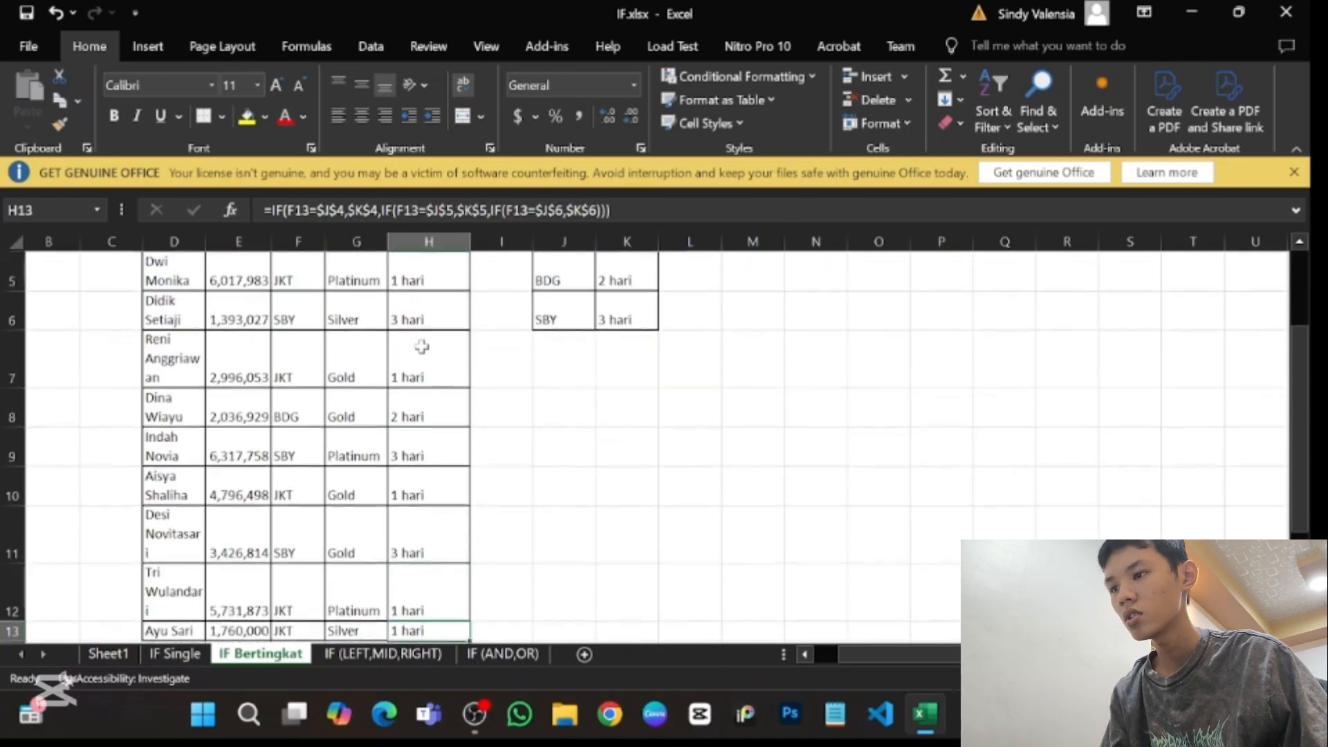
pyautogui.press('Down')
pyautogui.press('Up')
pyautogui.press('Up')
pyautogui.press('Up')
pyautogui.press('Up')
pyautogui.scroll(1, 422, 346)
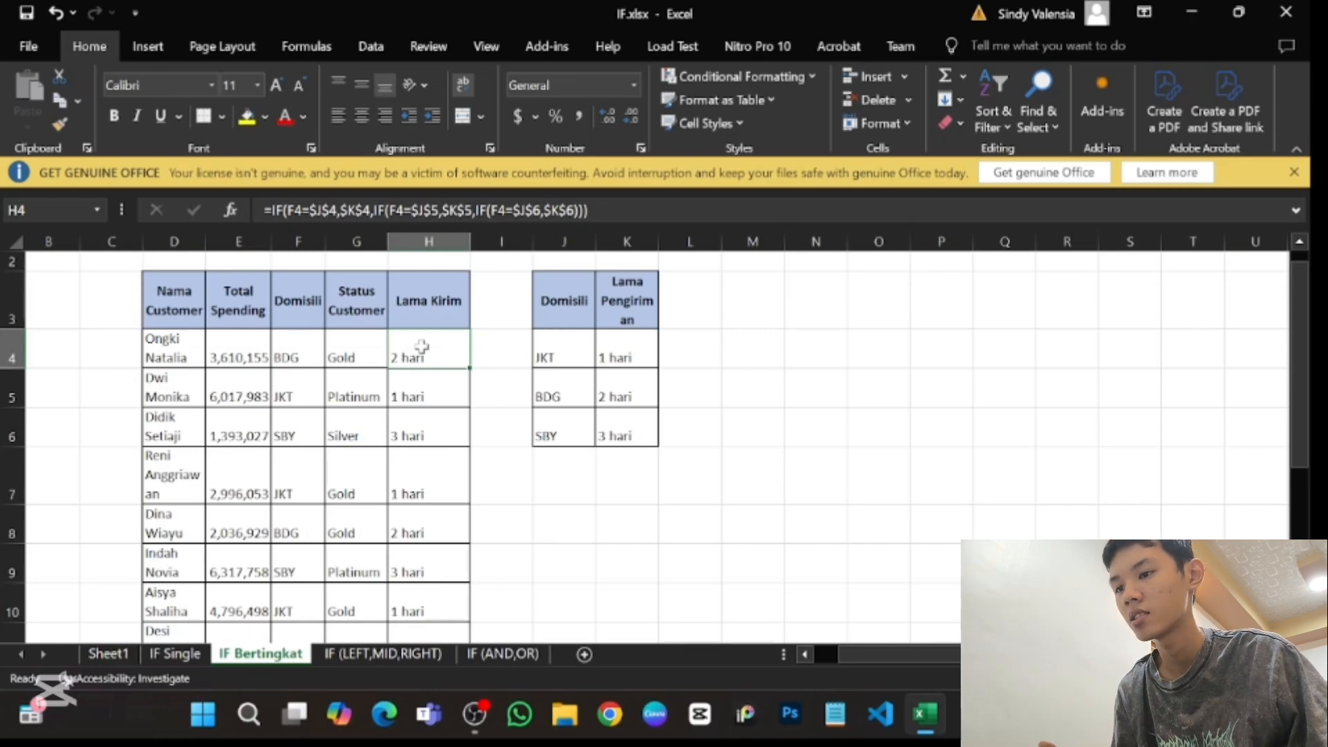
pyautogui.press('Down')
pyautogui.press('Down')
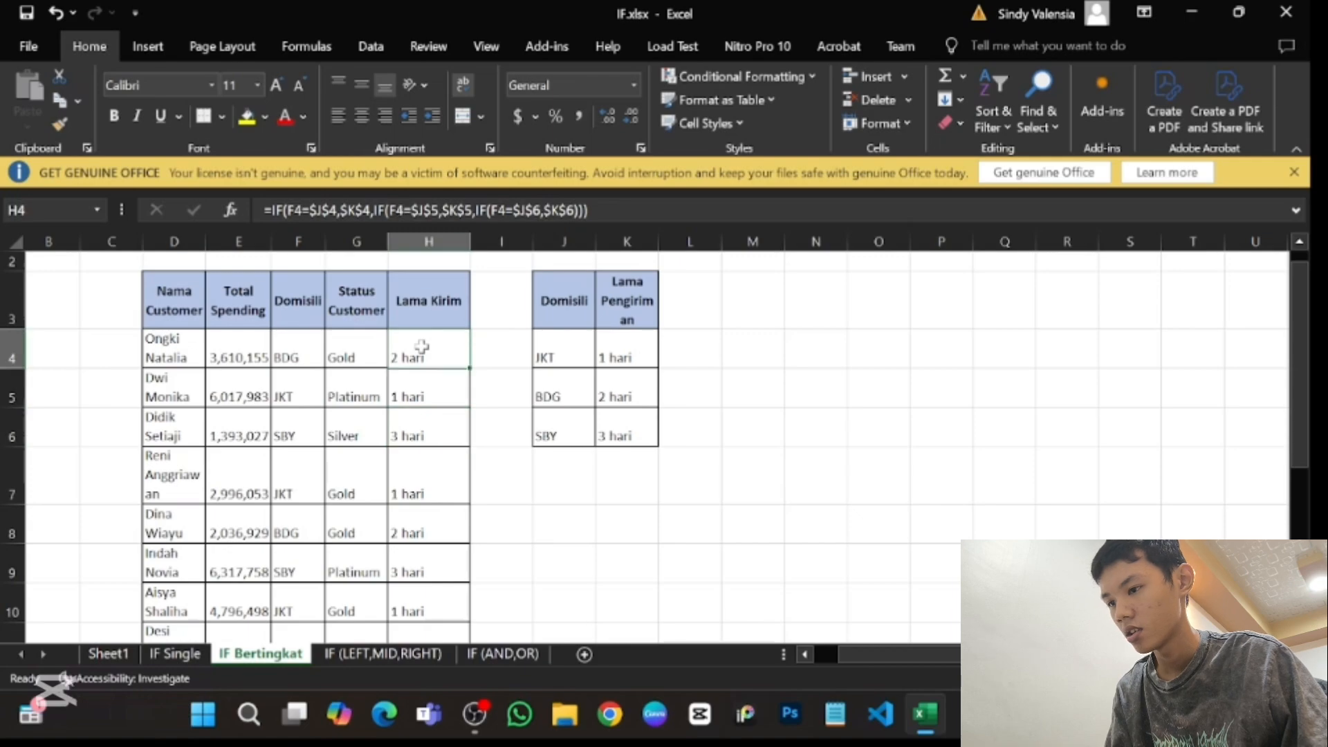
pyautogui.press('Down')
pyautogui.press('Down')
pyautogui.scroll(-2, 421, 345)
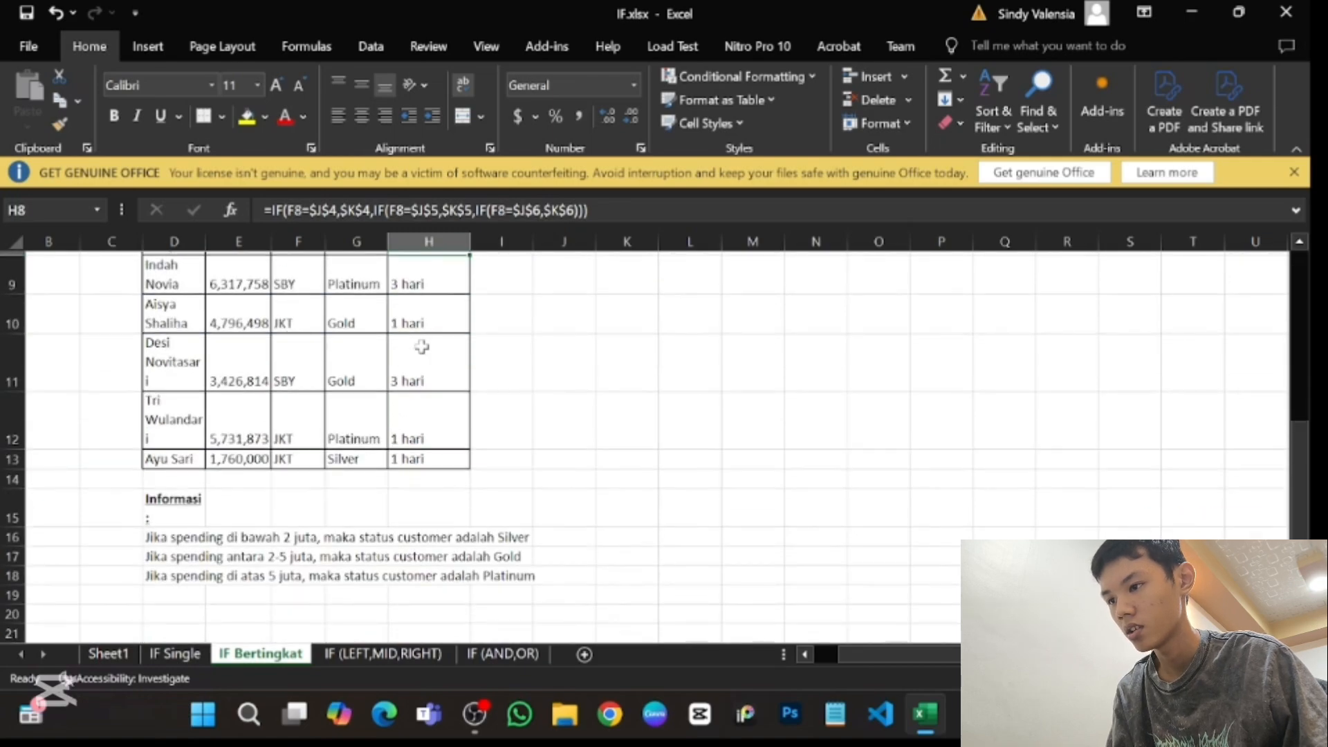
pyautogui.scroll(3, 421, 346)
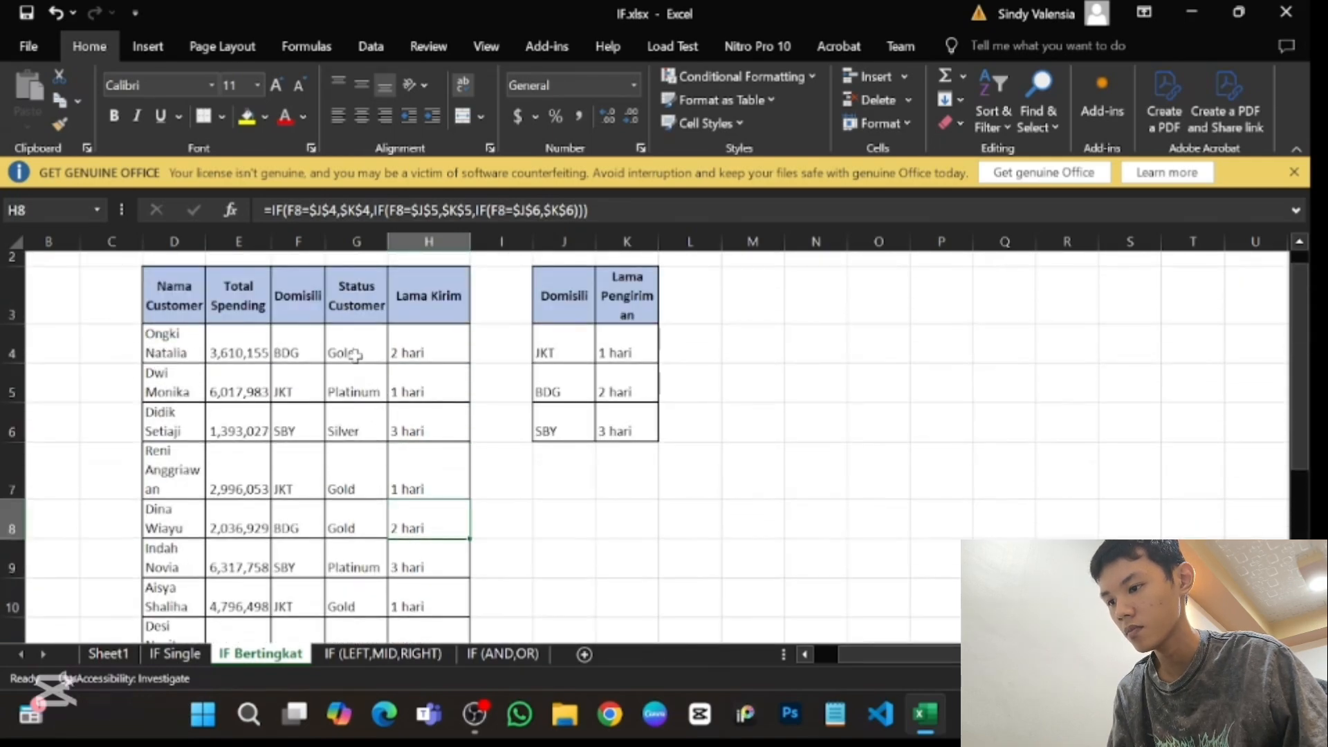
# - Examine the Status Customer formulas in G4:G13 against the Total Spending column and the status rules below the table
pyautogui.moveTo(355, 355); pyautogui.dragTo(351, 592)
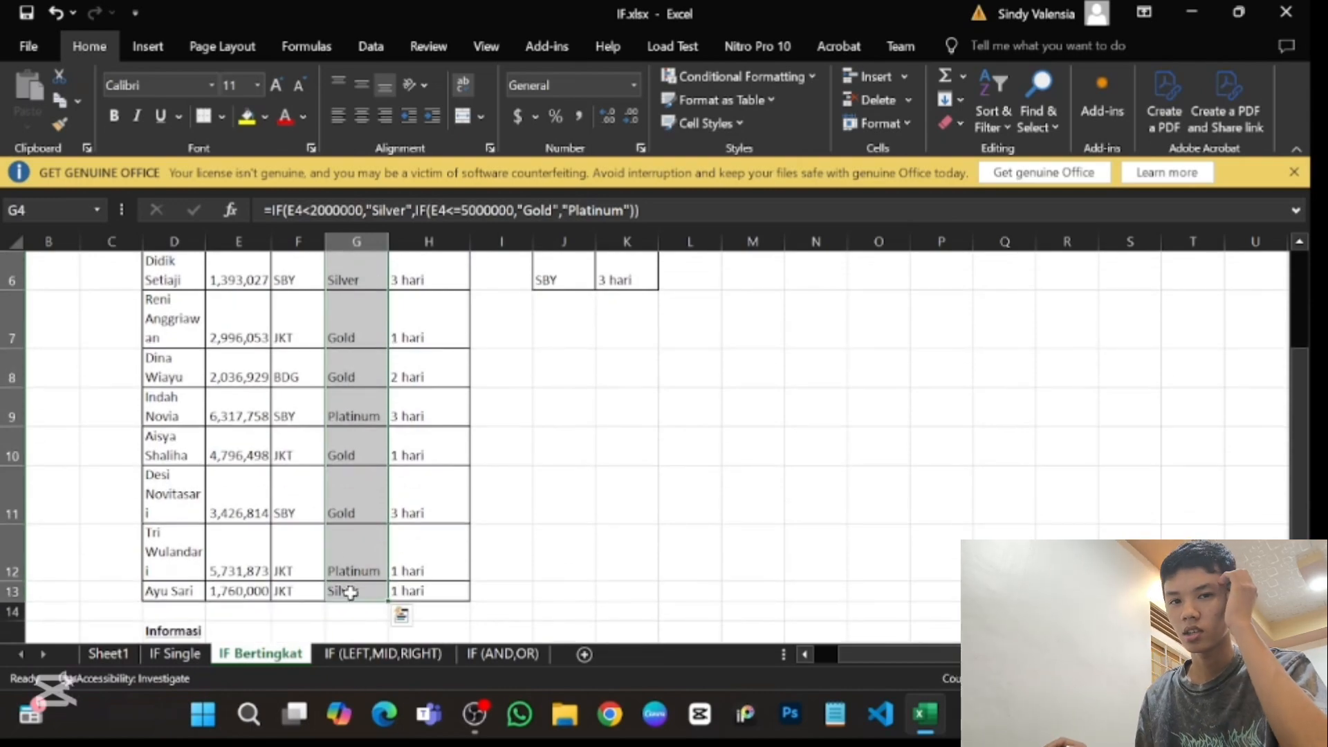
pyautogui.press('Up')
pyautogui.press('Down')
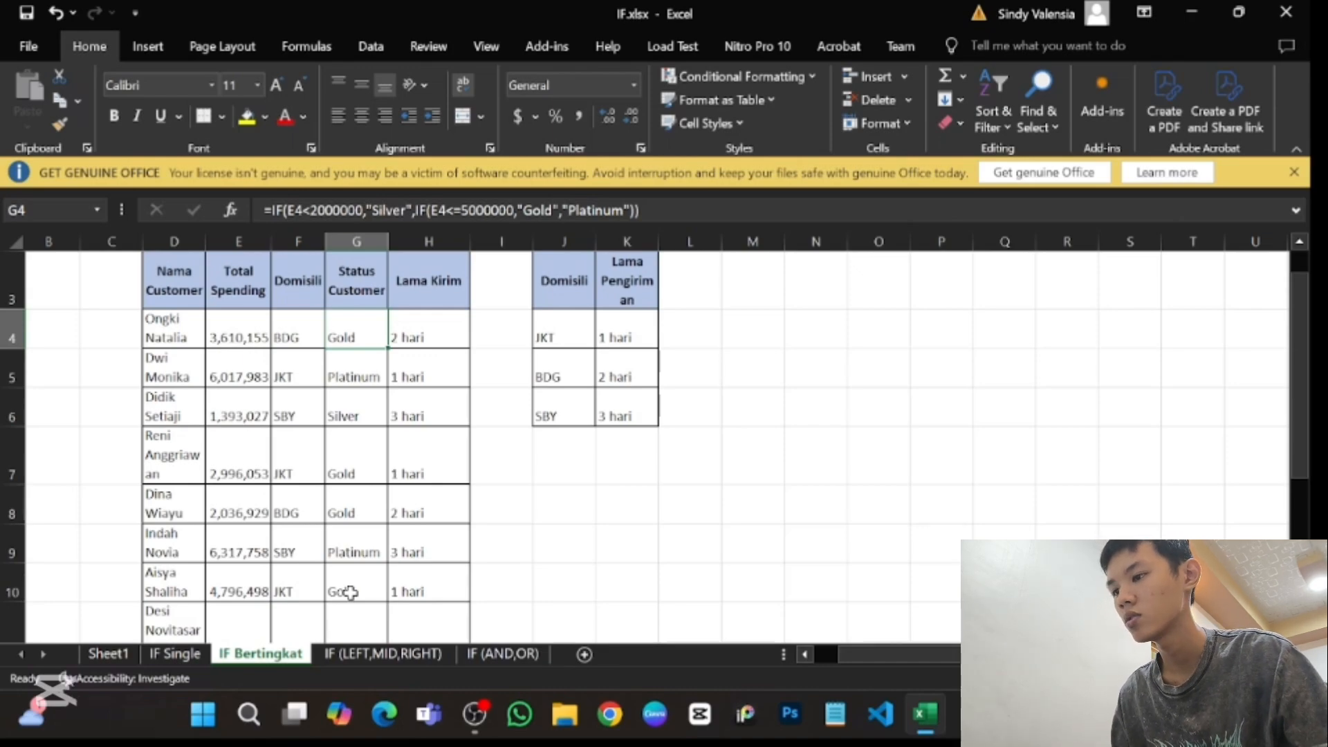
pyautogui.press('Left')
pyautogui.press('Left')
pyautogui.press('Left')
pyautogui.press('Right')
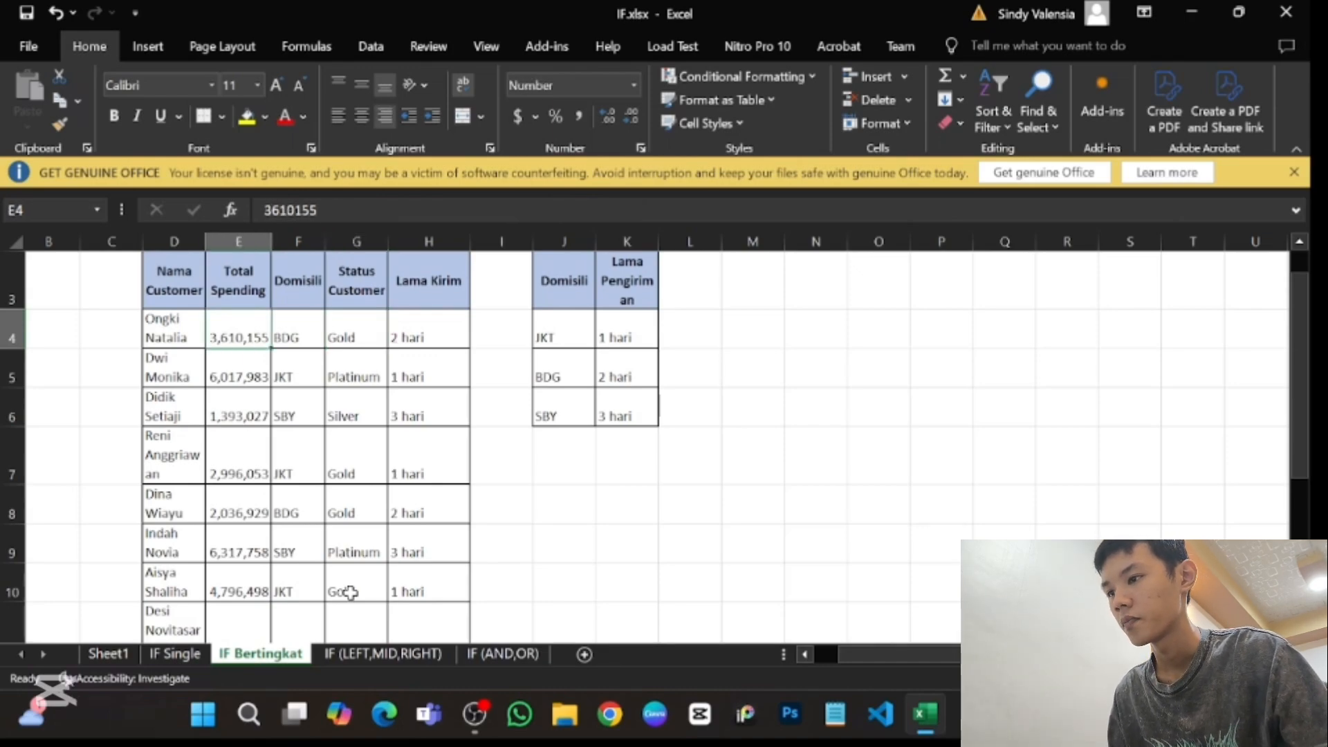
pyautogui.press('Right')
pyautogui.press('Right')
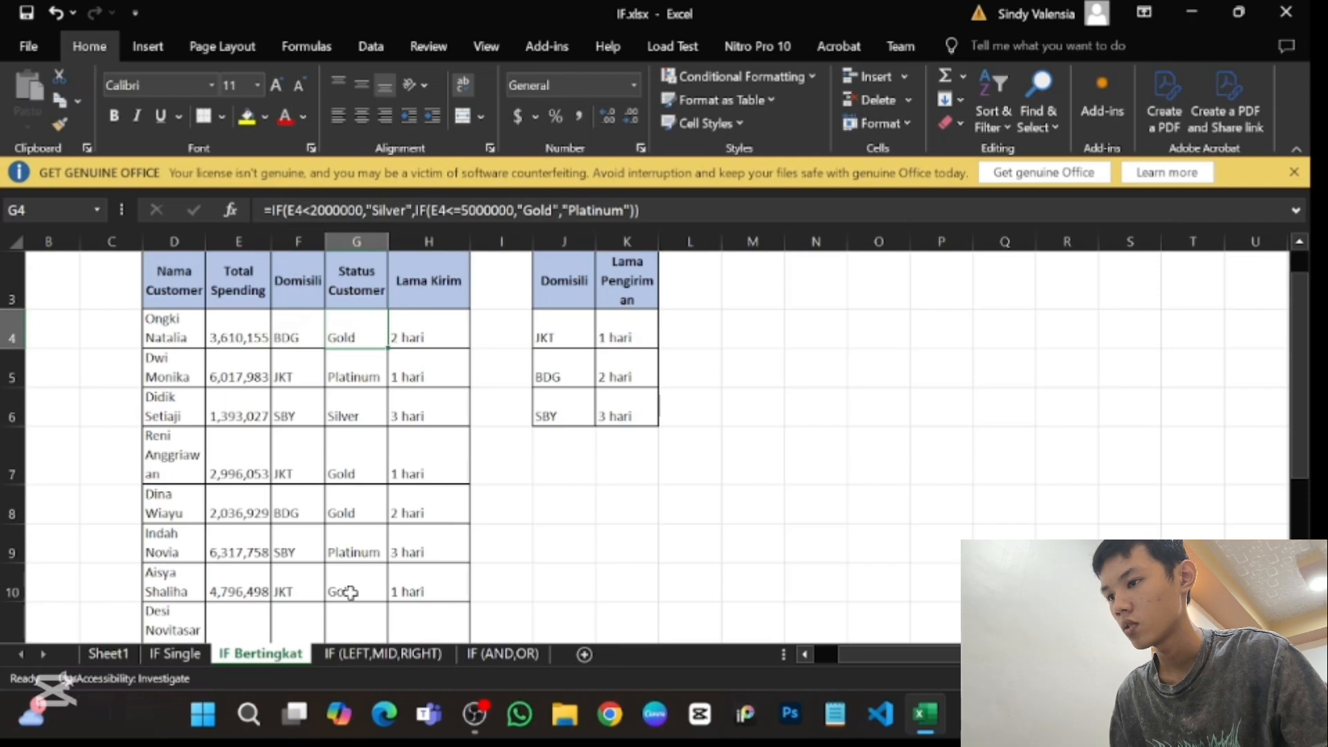
pyautogui.press('Left')
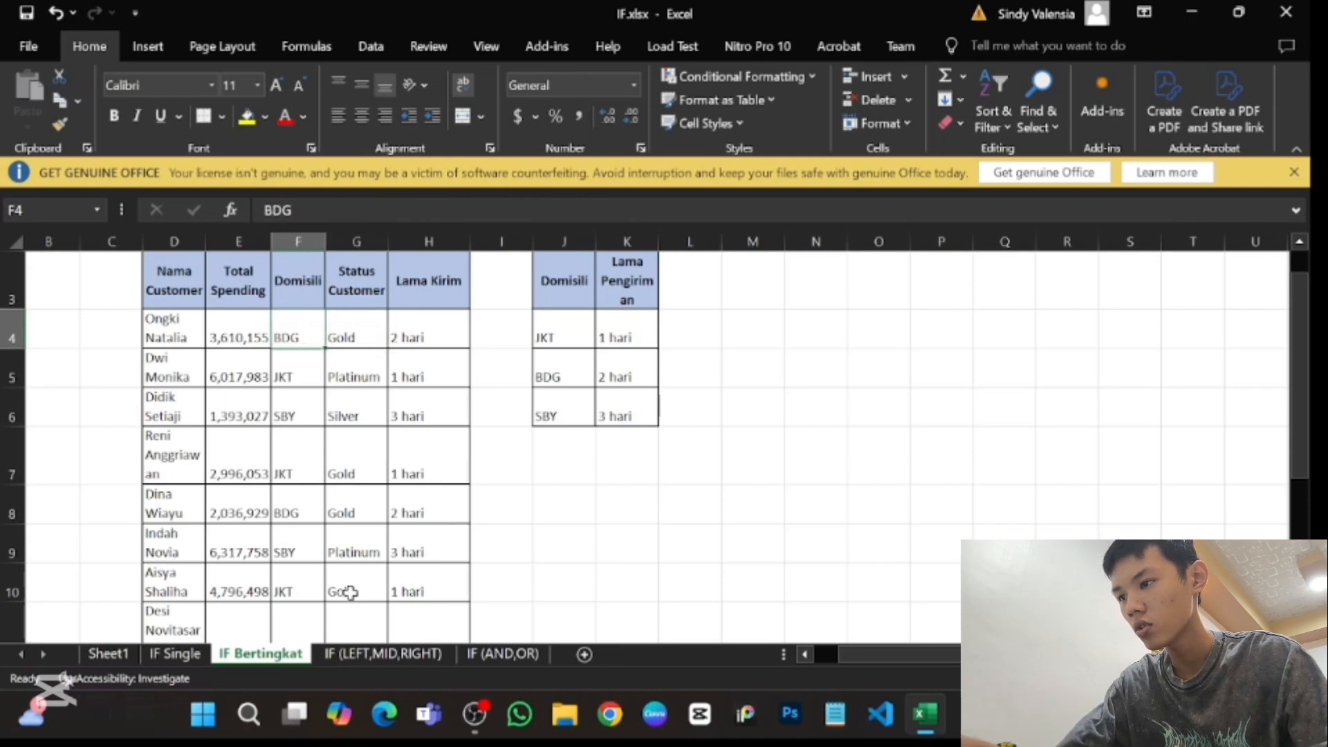
pyautogui.press('Right')
pyautogui.press('Down')
pyautogui.press('Down')
pyautogui.press('Down')
pyautogui.press('Down')
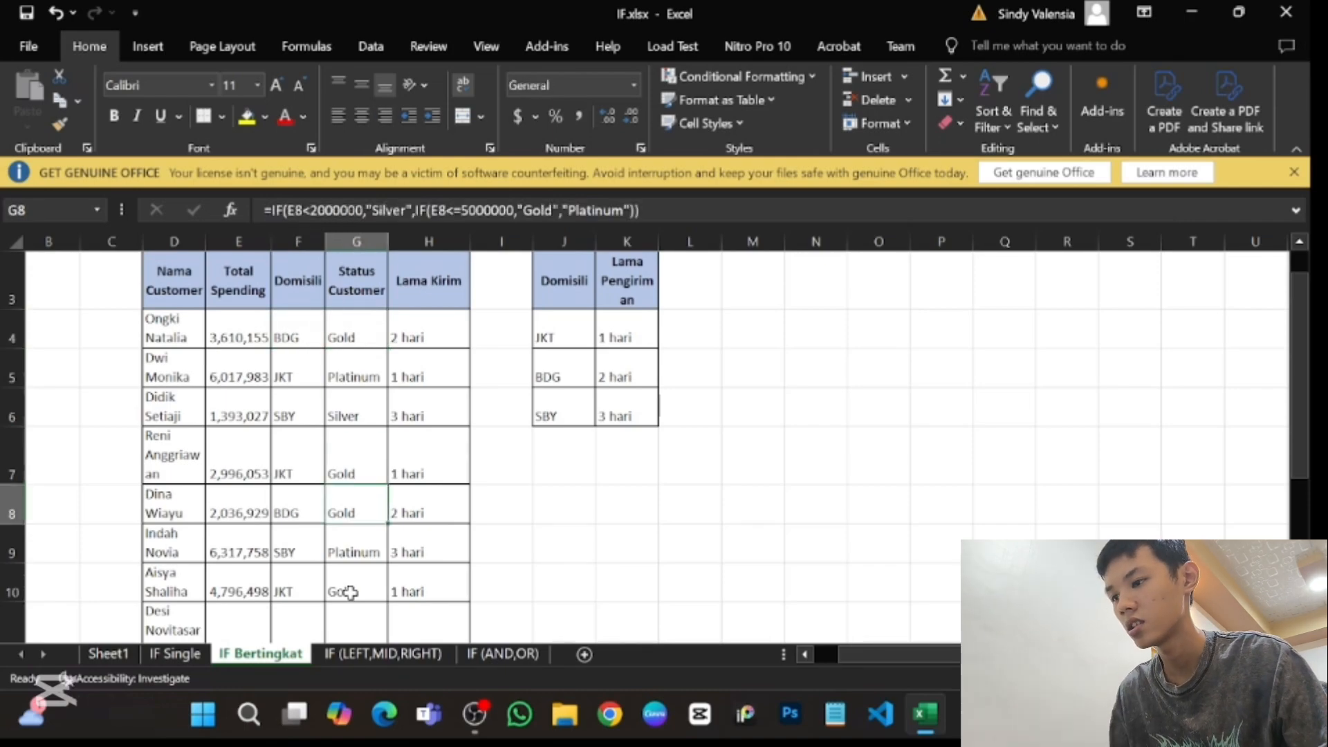
pyautogui.scroll(-3, 351, 593)
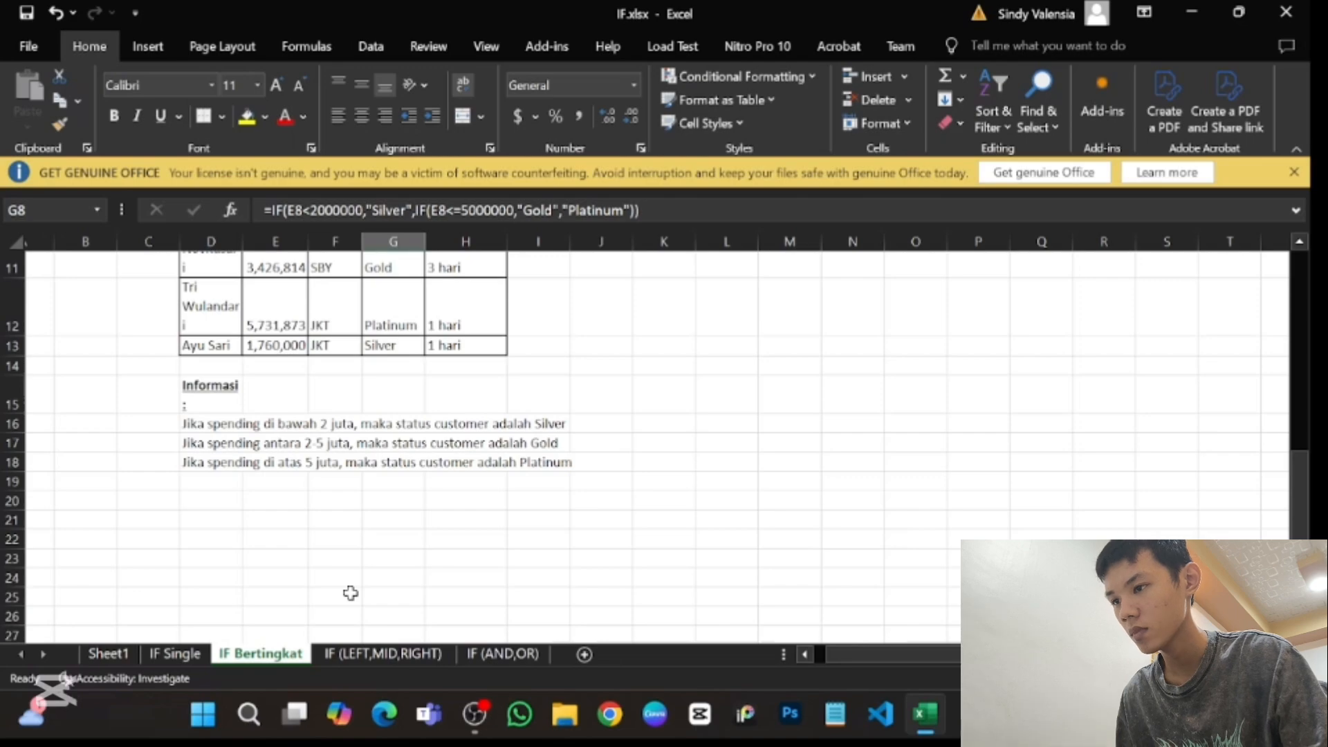
pyautogui.scroll(3, 351, 593)
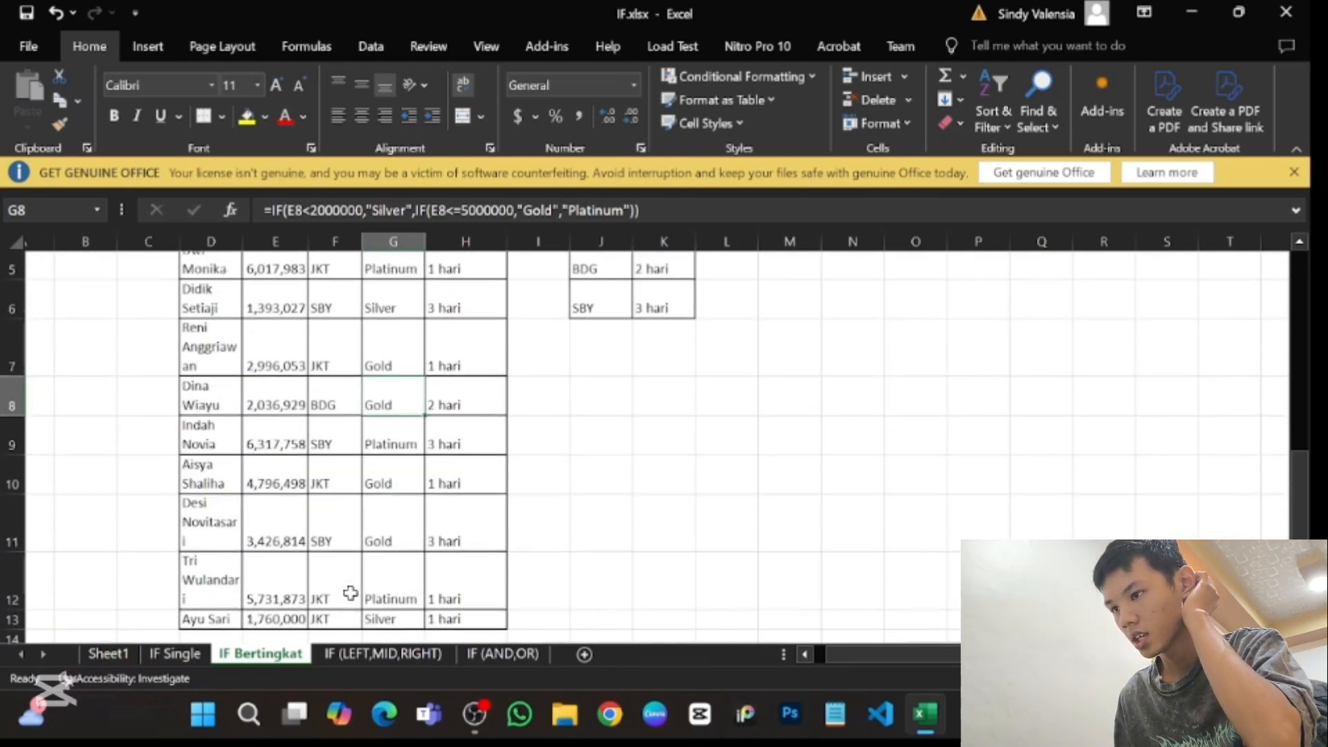
pyautogui.scroll(1, 350, 593)
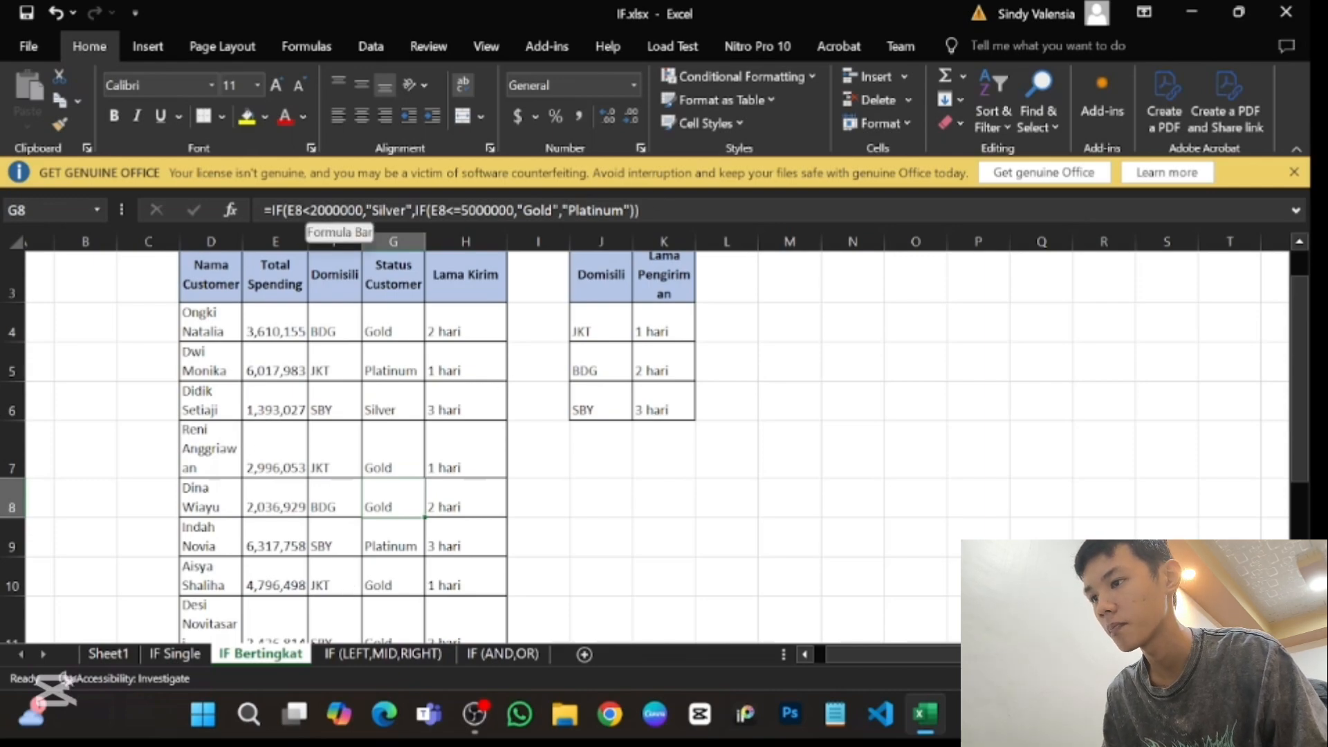
# - Open the Status Customer formula in G8 for editing, inspect its closing arguments and brackets, and leave it as it is
pyautogui.press('F2')
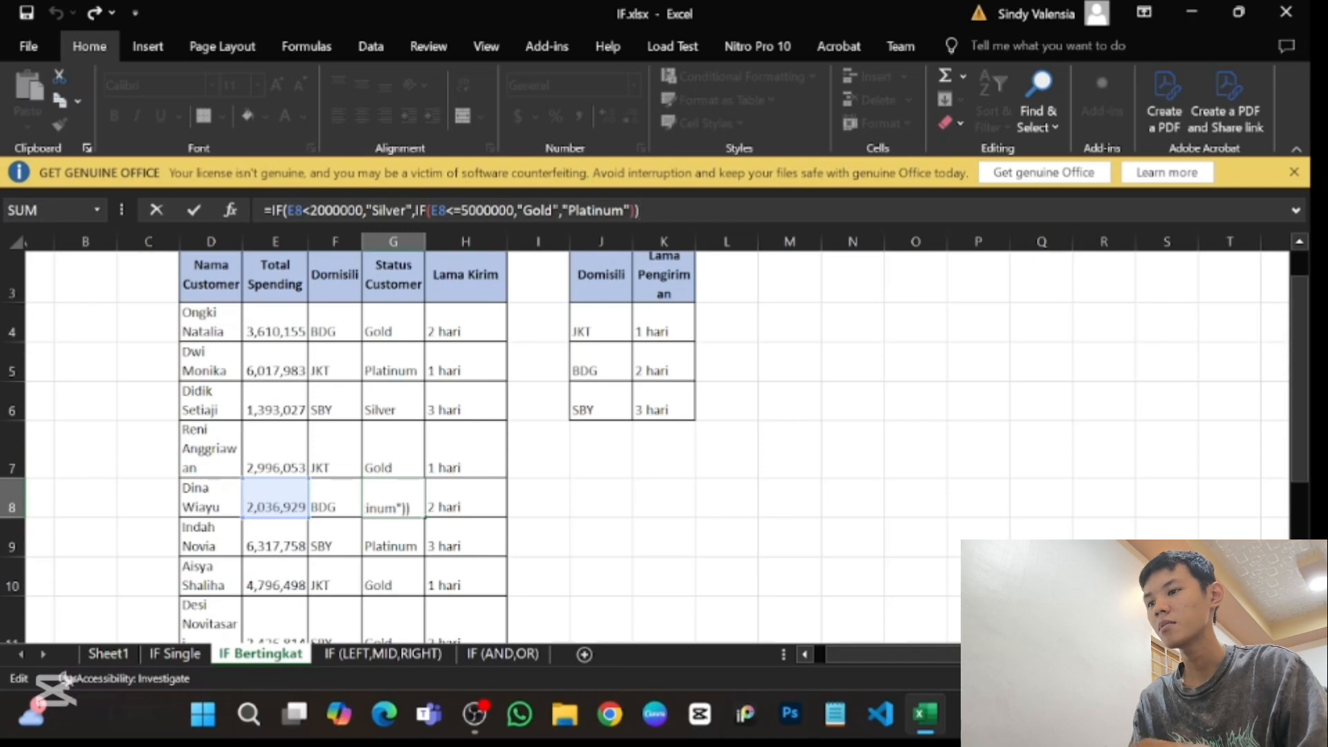
pyautogui.press('Left')
pyautogui.press('Left')
pyautogui.press('Right')
pyautogui.press('Left')
pyautogui.press('Right')
pyautogui.press('Right')
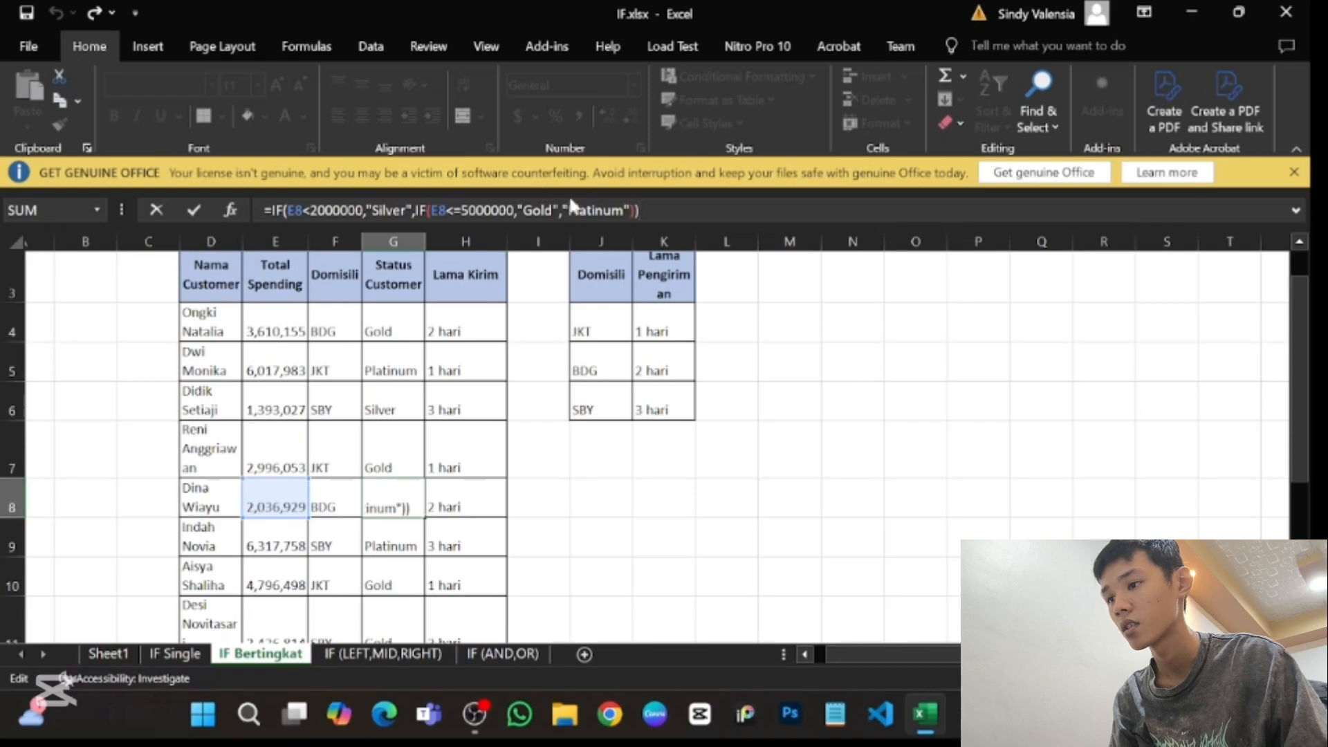
pyautogui.press('Return')
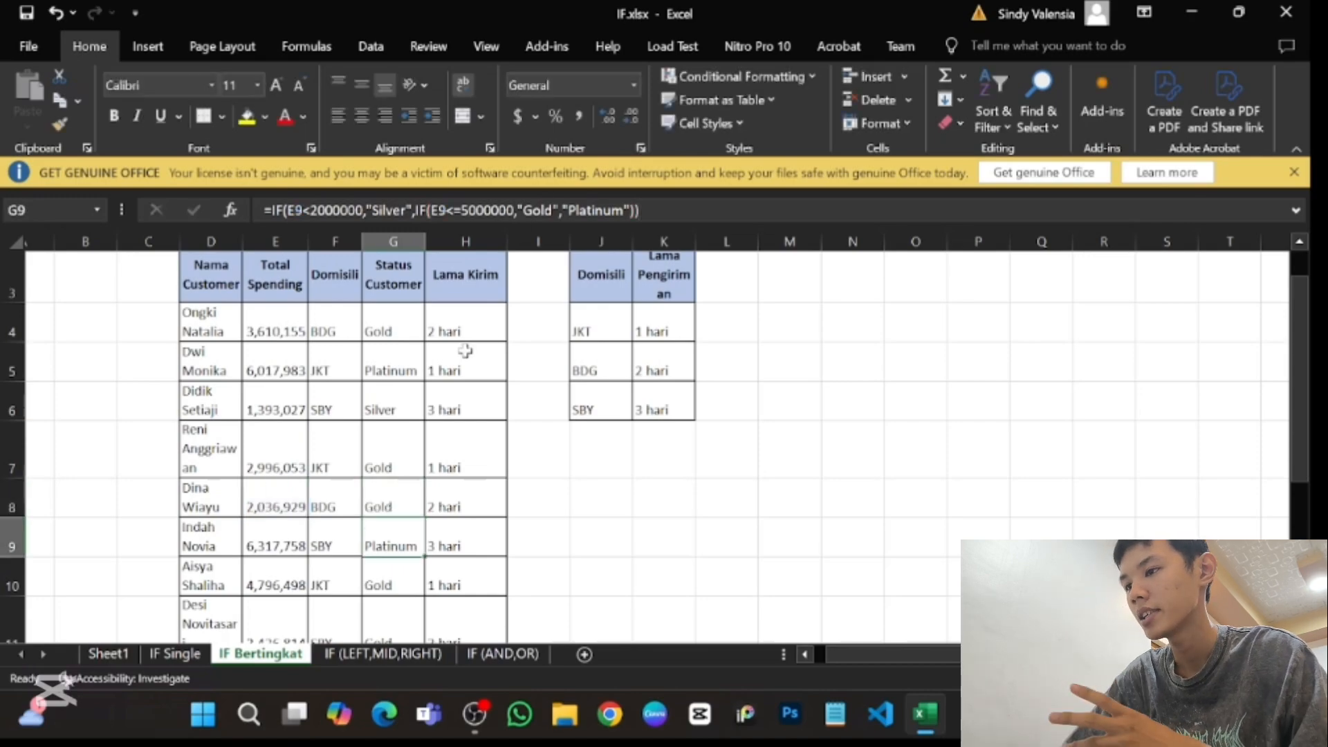
# - Review the nested Status Customer formula in G4 together with the spending rules below the table
pyautogui.click(396, 335)
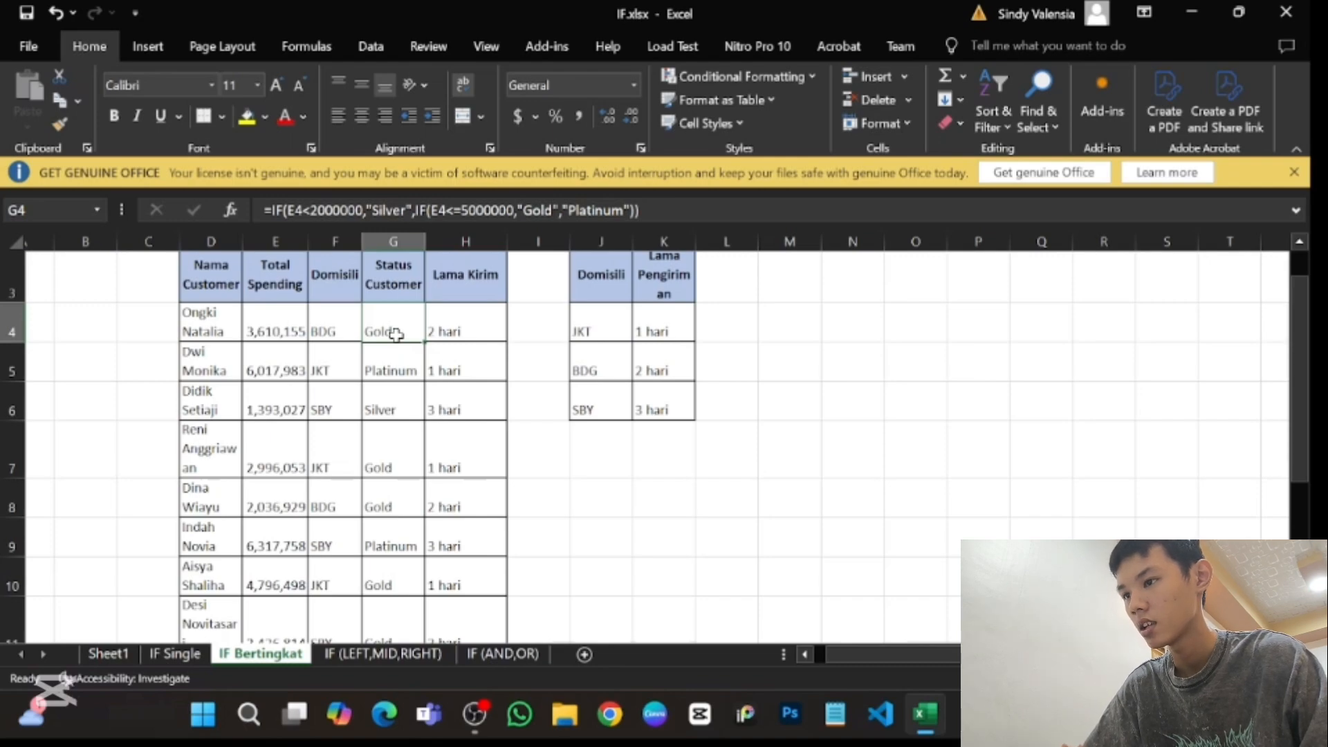
pyautogui.scroll(-5, 396, 335)
pyautogui.scroll(5, 396, 334)
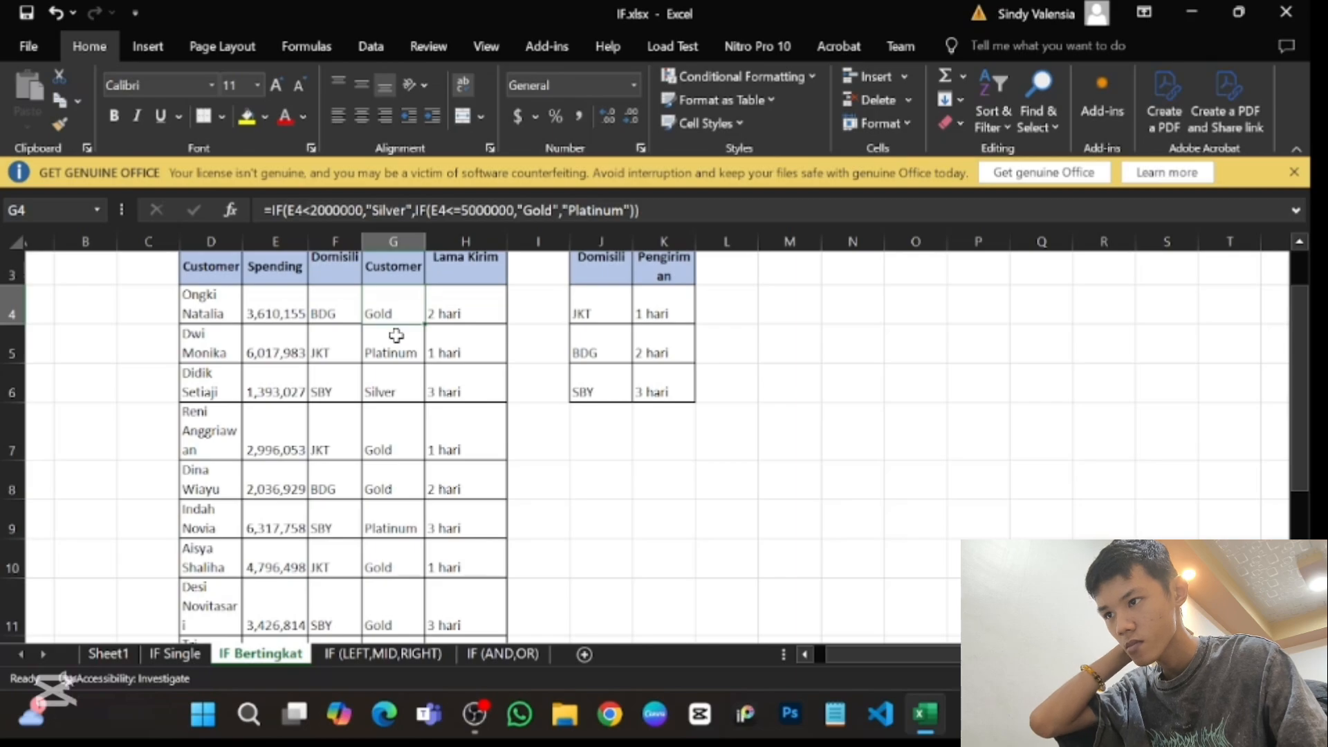
pyautogui.scroll(-4, 396, 335)
pyautogui.scroll(4, 395, 335)
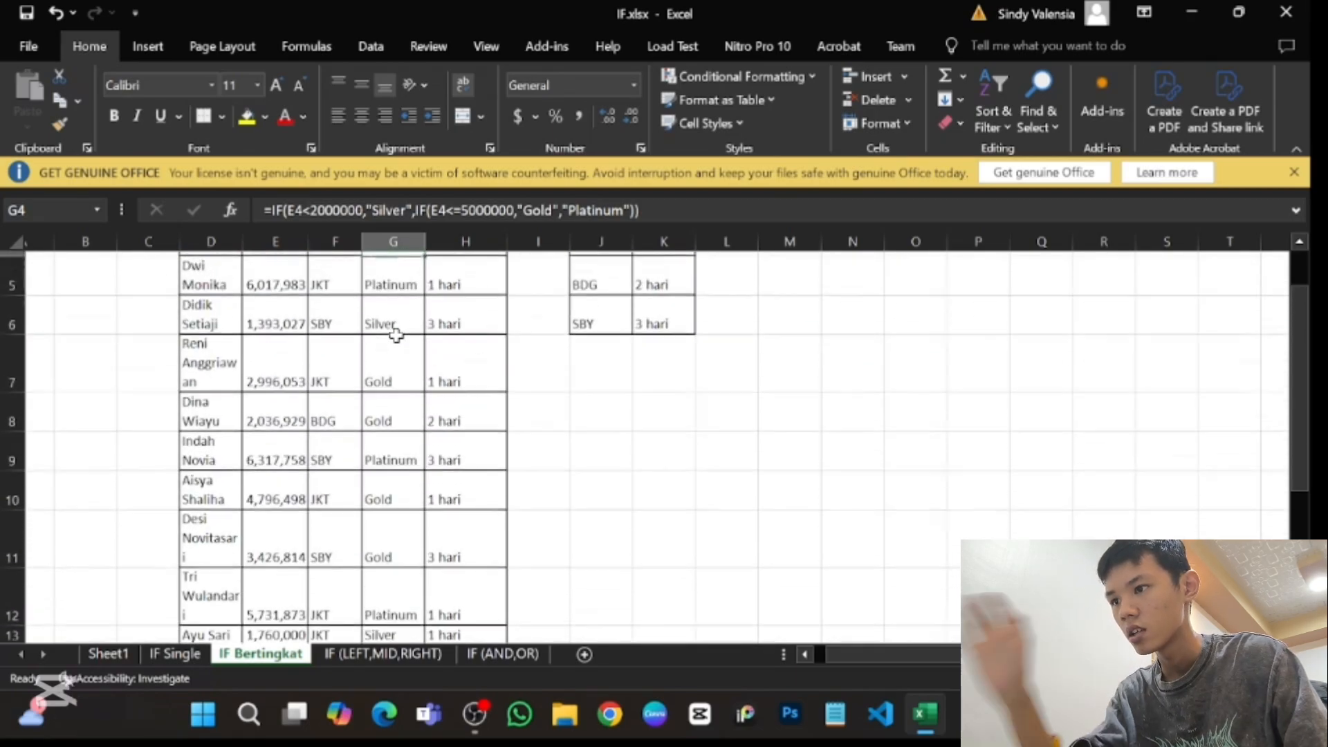
pyautogui.scroll(2, 395, 336)
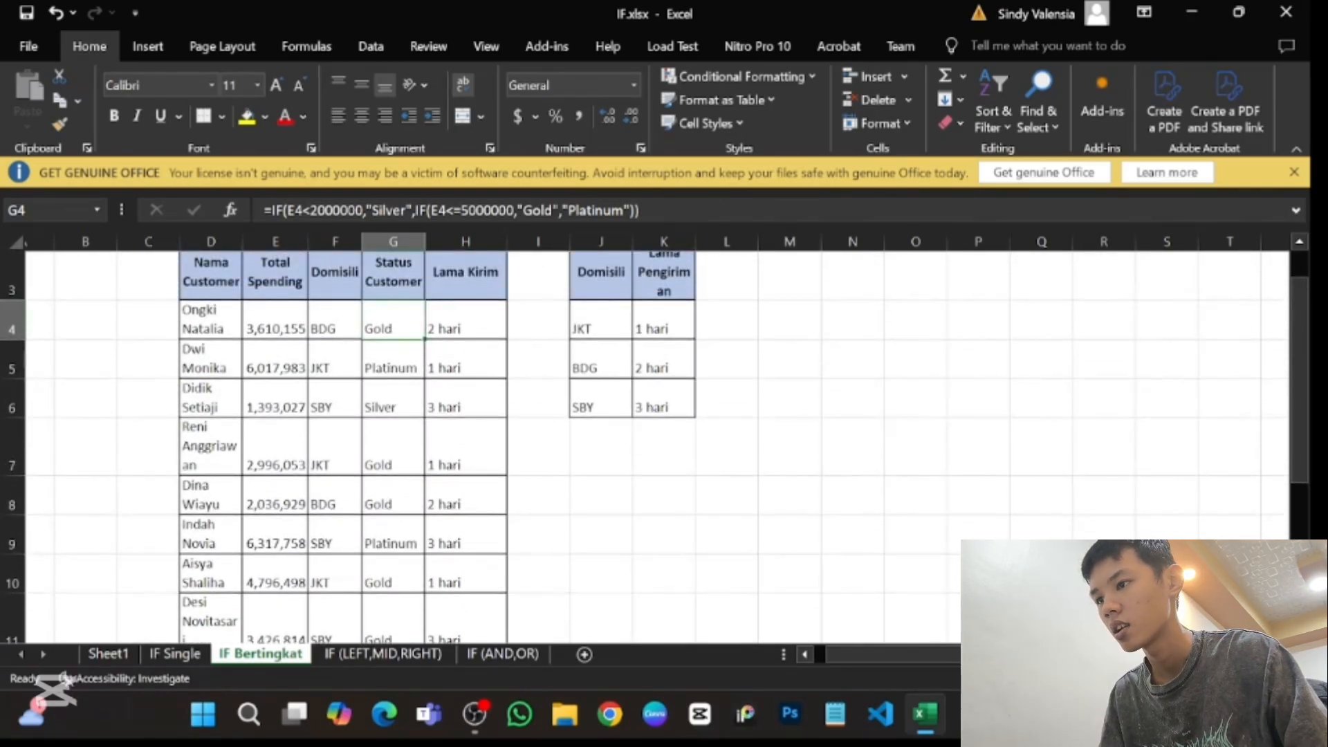
pyautogui.keyDown('ctrl'); pyautogui.scroll(5, 414, 266); pyautogui.keyUp('ctrl')
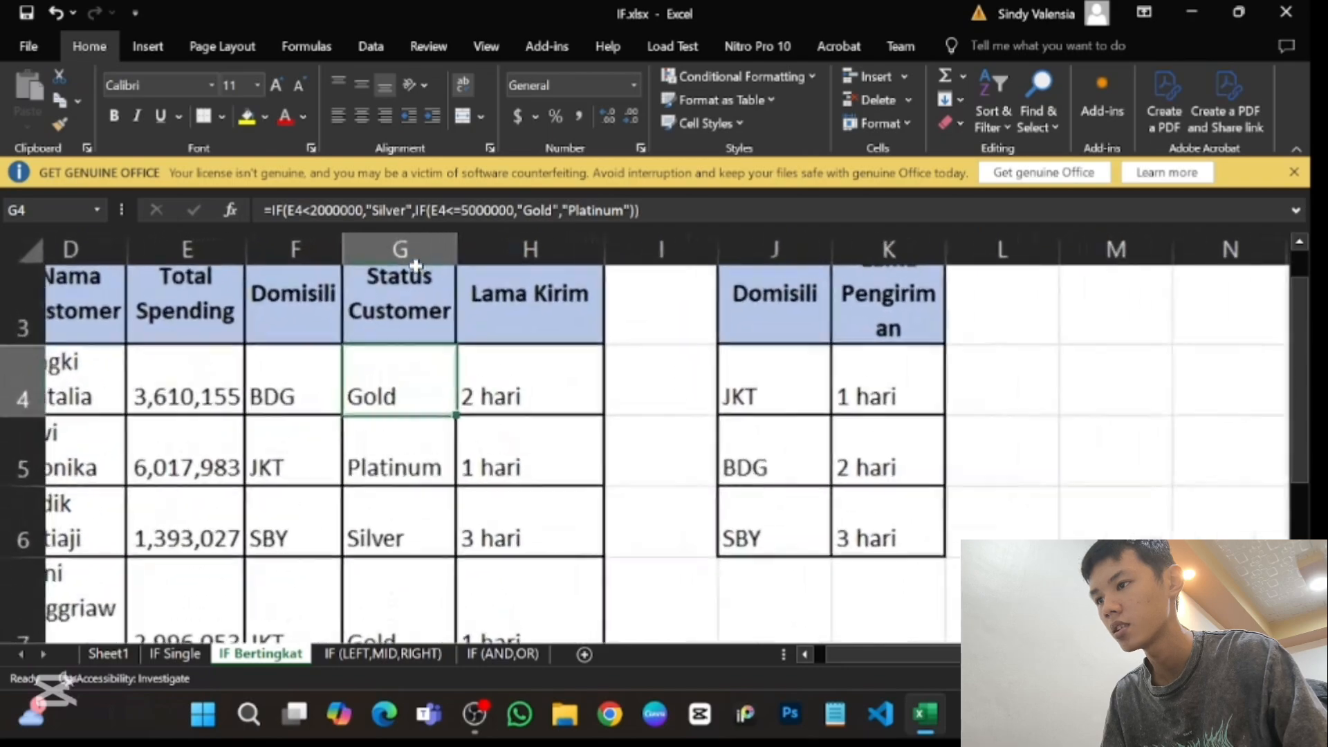
pyautogui.keyDown('ctrl'); pyautogui.scroll(-6, 413, 266); pyautogui.keyUp('ctrl')
pyautogui.click(640, 210)
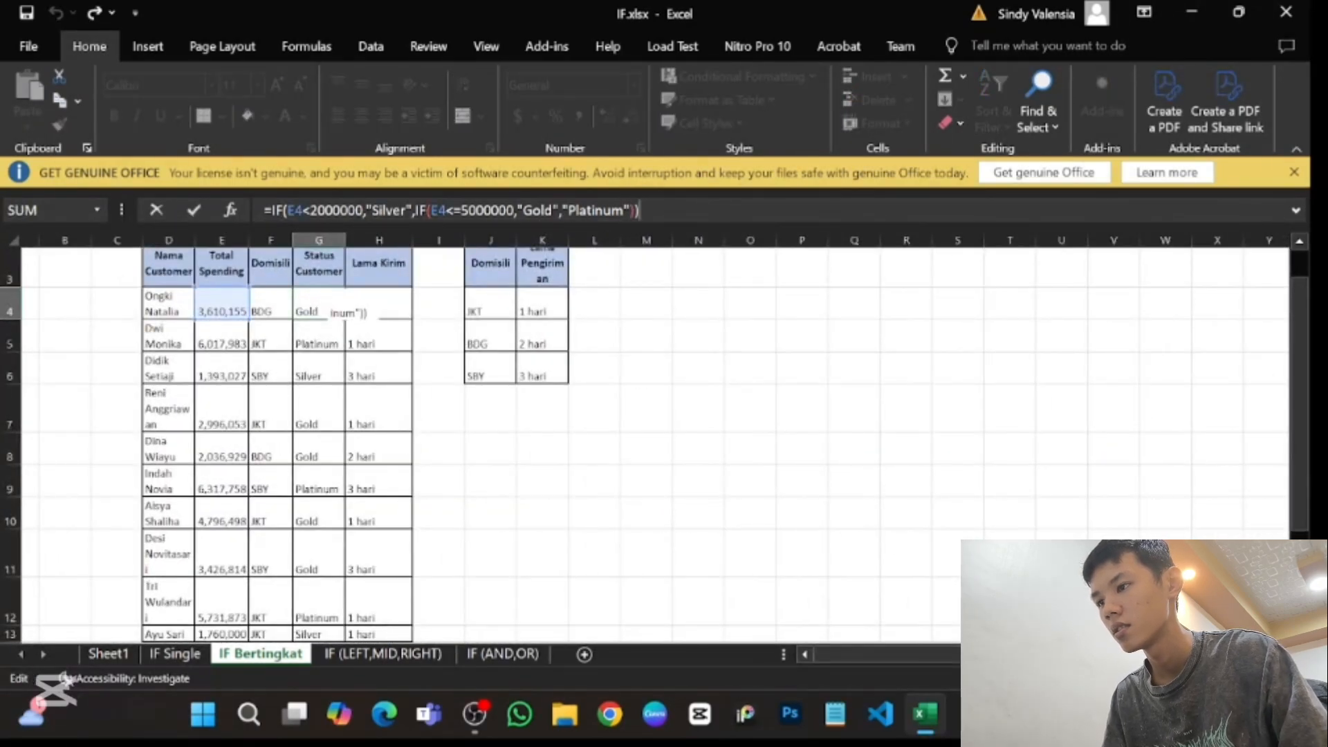
pyautogui.press('Return')
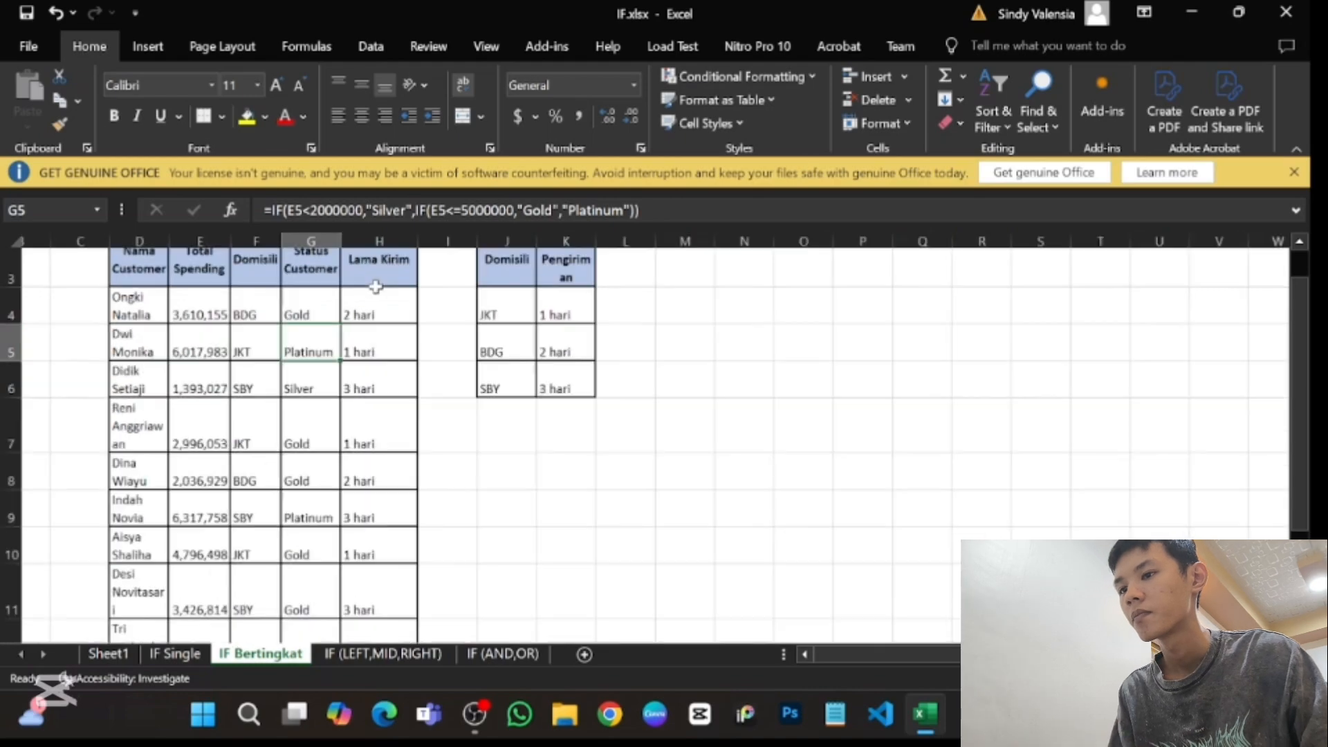
# - Clear the existing Status Customer formula from G4
pyautogui.scroll(5, 376, 287)
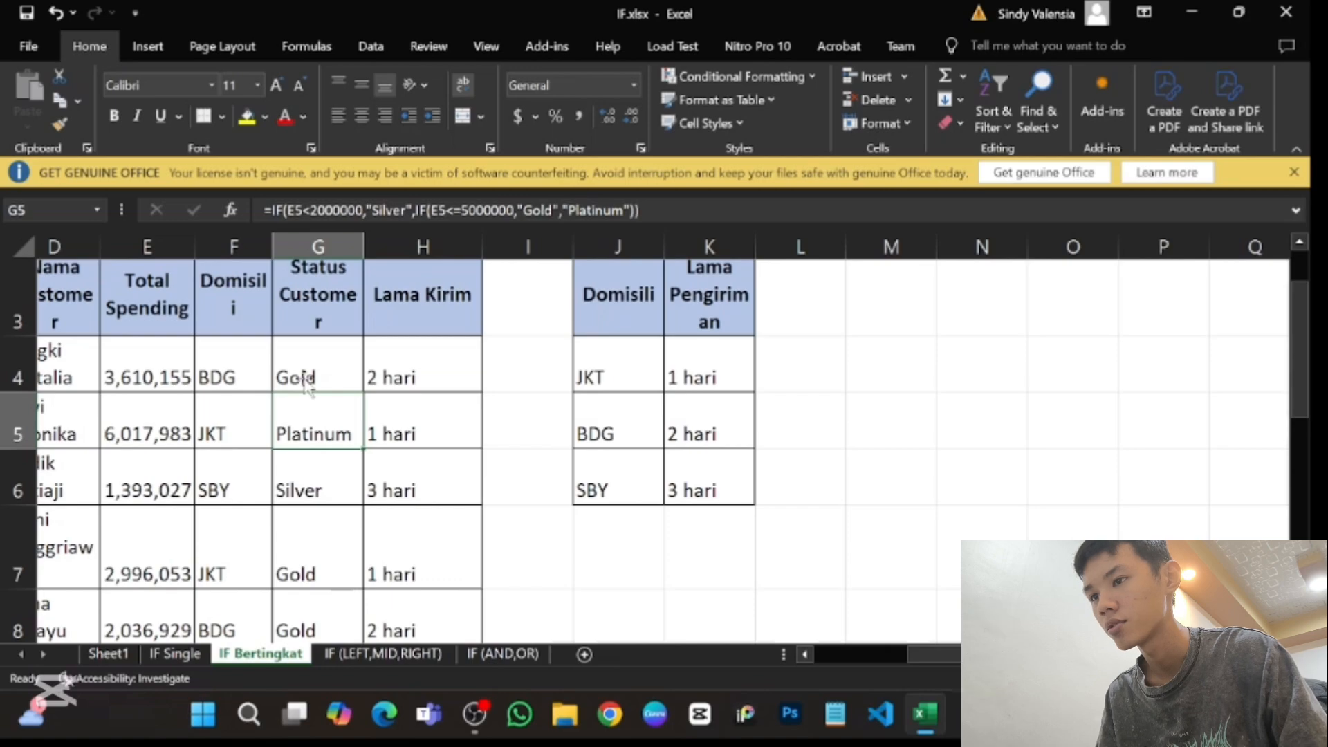
pyautogui.click(310, 351)
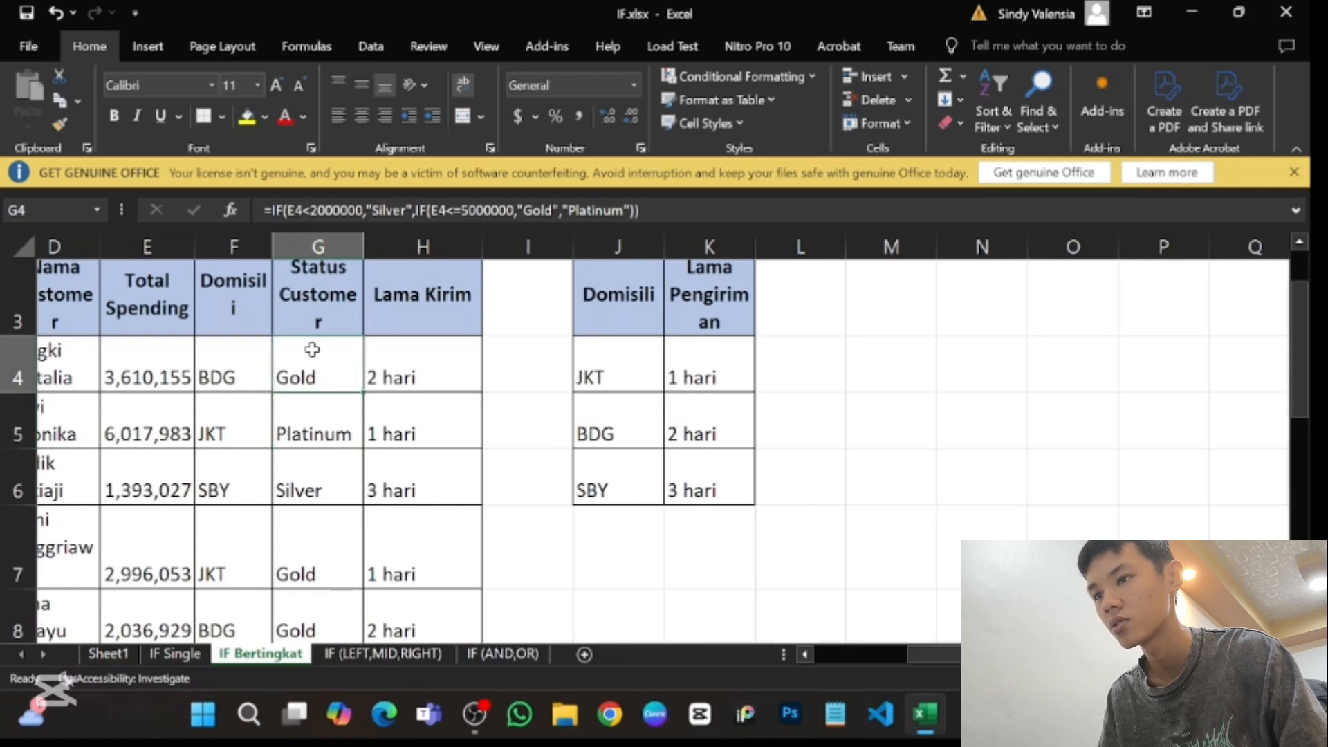
pyautogui.hscroll(-3, 318, 469)
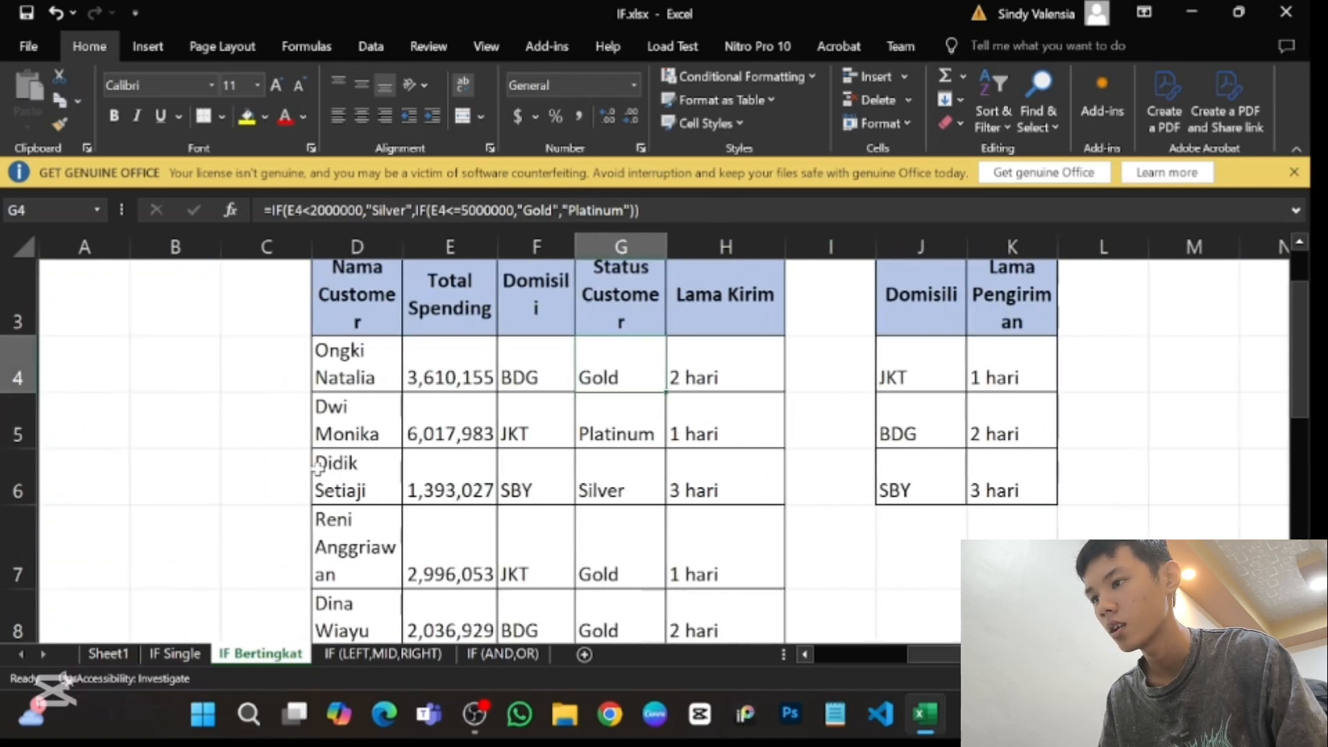
pyautogui.moveTo(650, 211); pyautogui.dragTo(239, 215)
pyautogui.press('Delete')
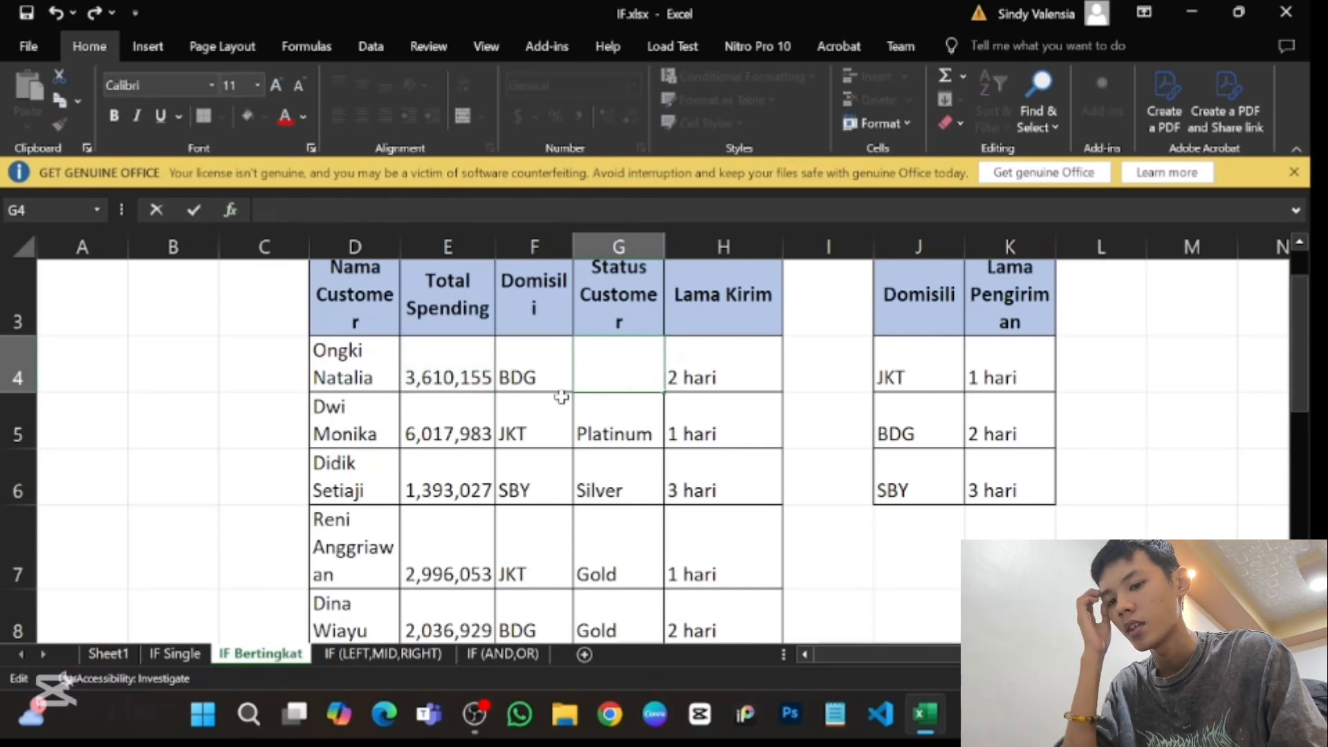
pyautogui.scroll(-1, 602, 421)
pyautogui.press('Escape')
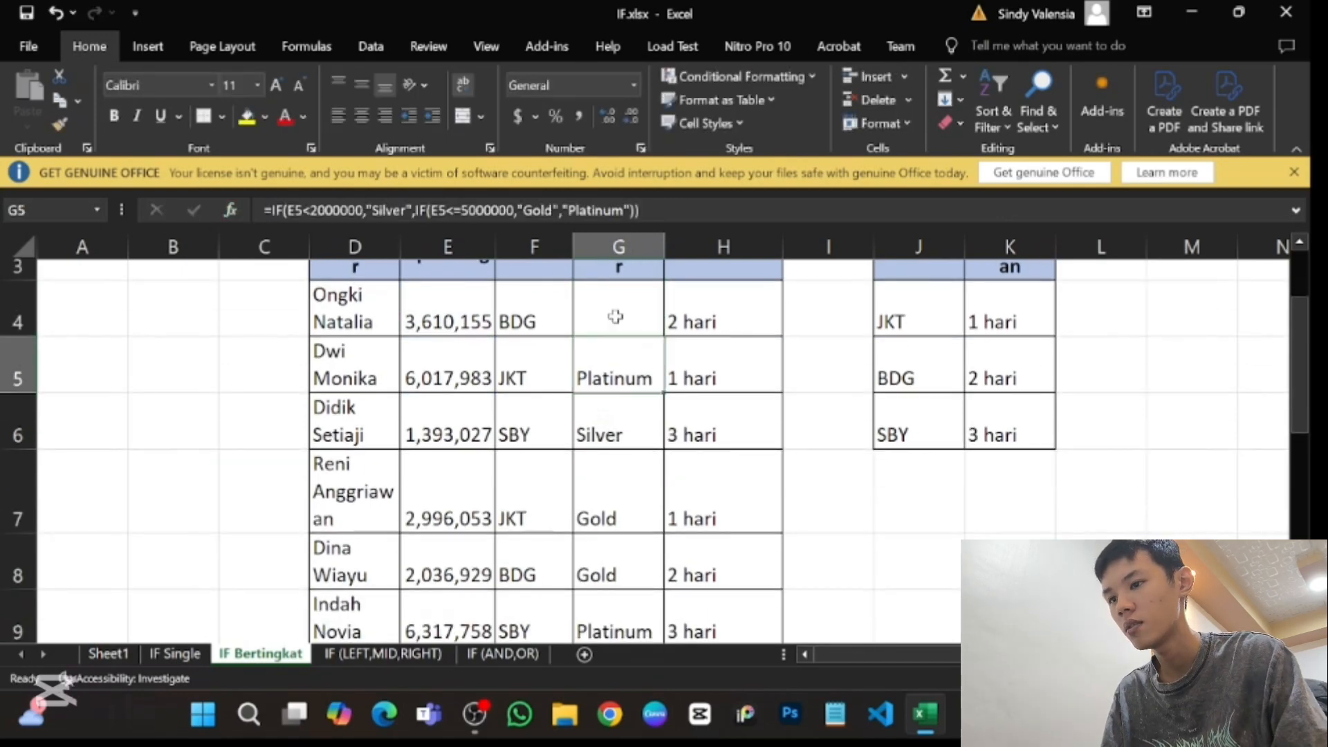
pyautogui.press('Delete')
# - Start an IF formula in G4 with the condition E4<2000000, following the Silver spending rule below the table
pyautogui.write('=if')
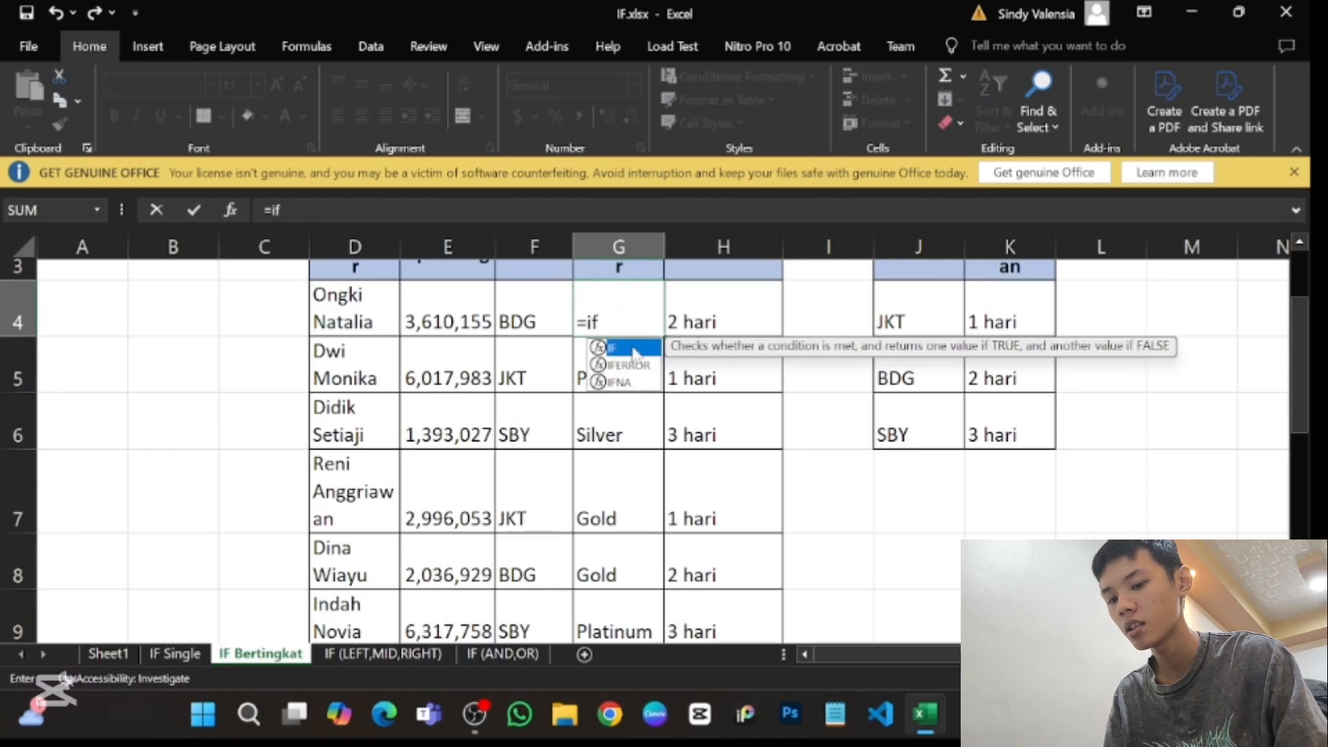
pyautogui.press('Tab')
pyautogui.click(433, 323)
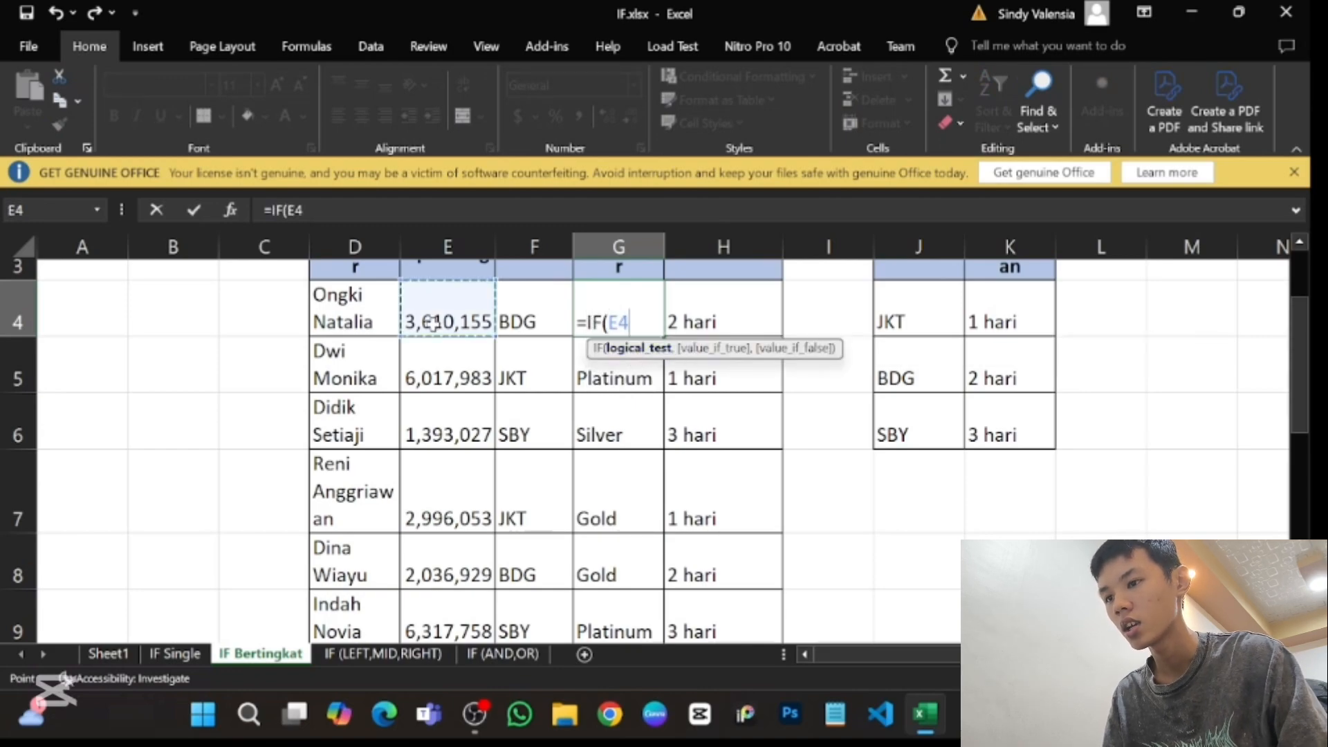
pyautogui.write('>')
pyautogui.press('BackSpace')
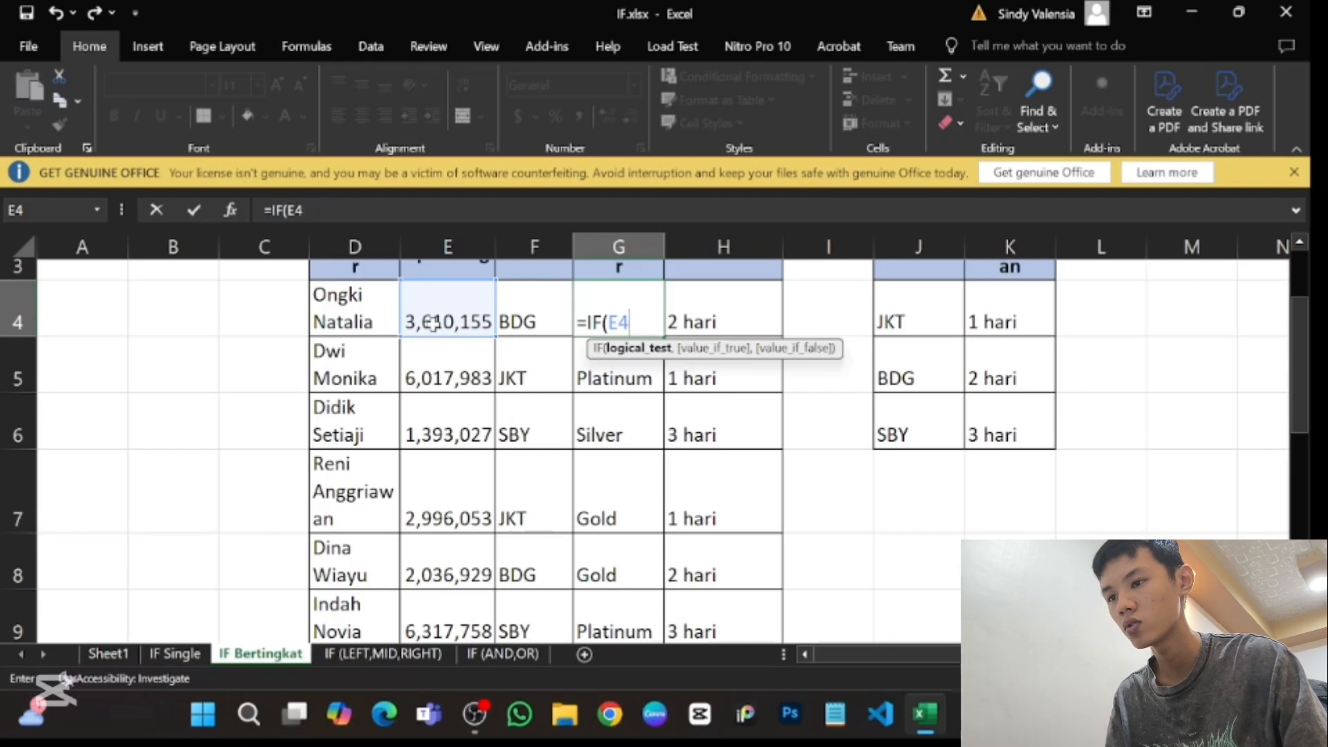
pyautogui.scroll(-3, 552, 547)
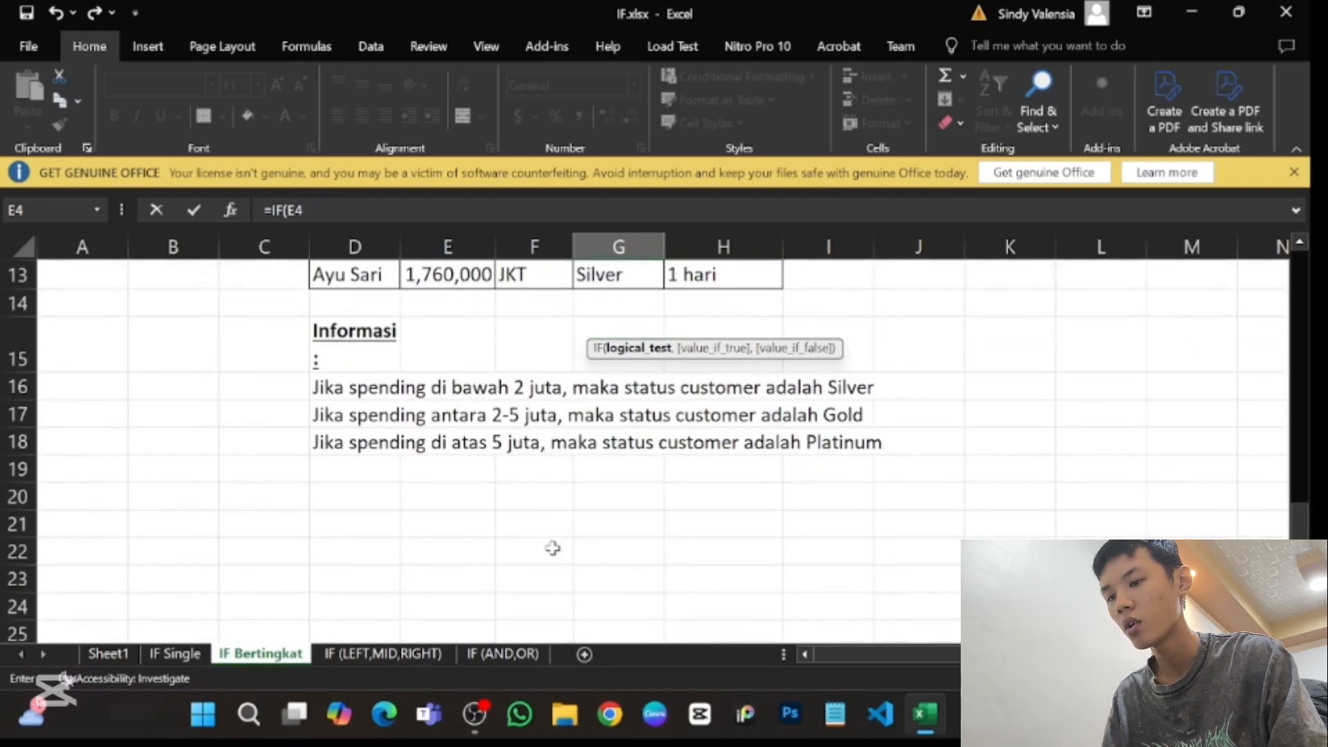
pyautogui.scroll(4, 552, 548)
pyautogui.write('<')
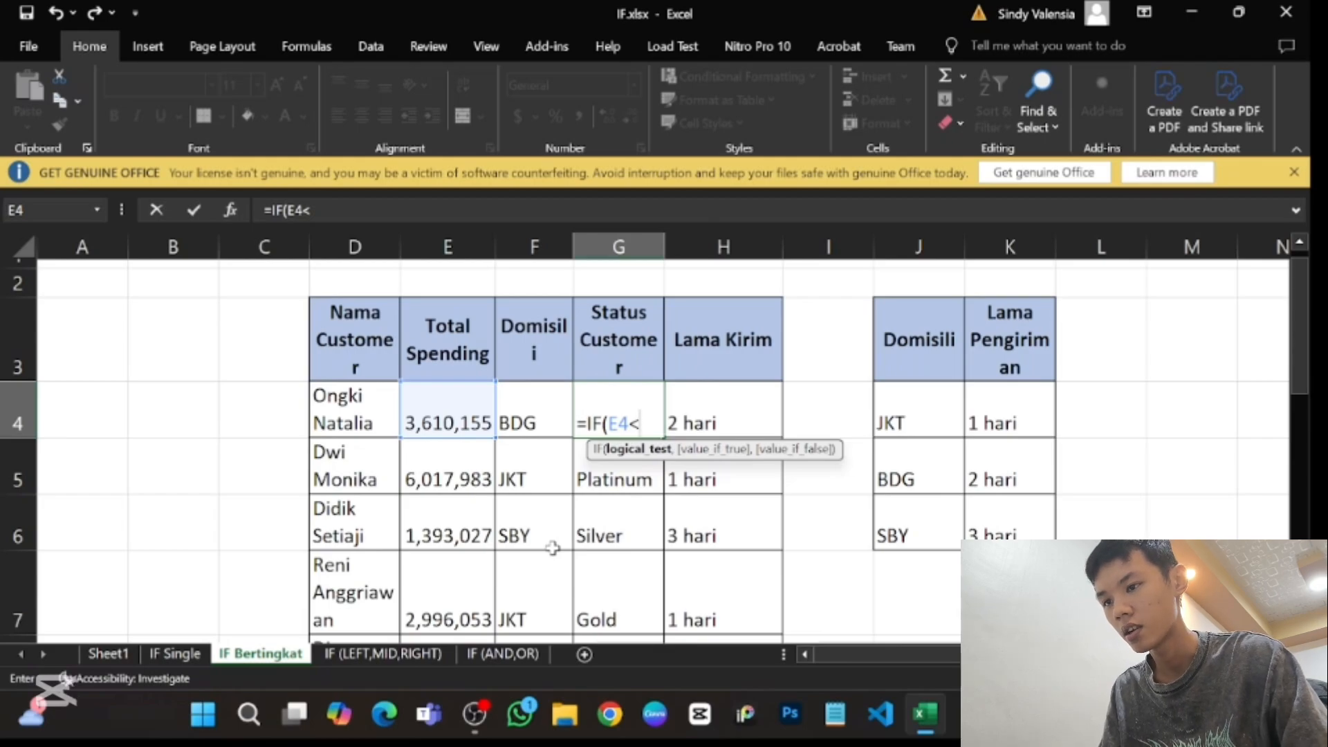
pyautogui.scroll(-3, 553, 548)
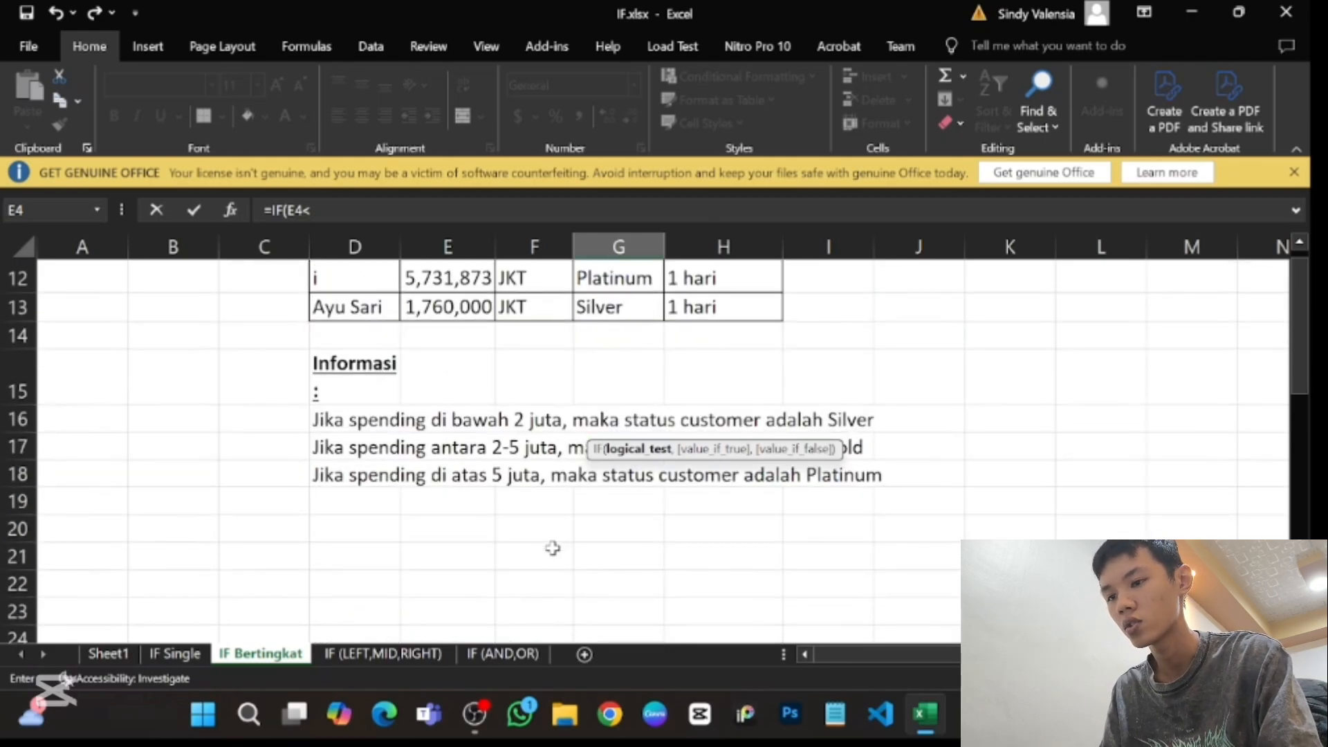
pyautogui.scroll(3, 553, 548)
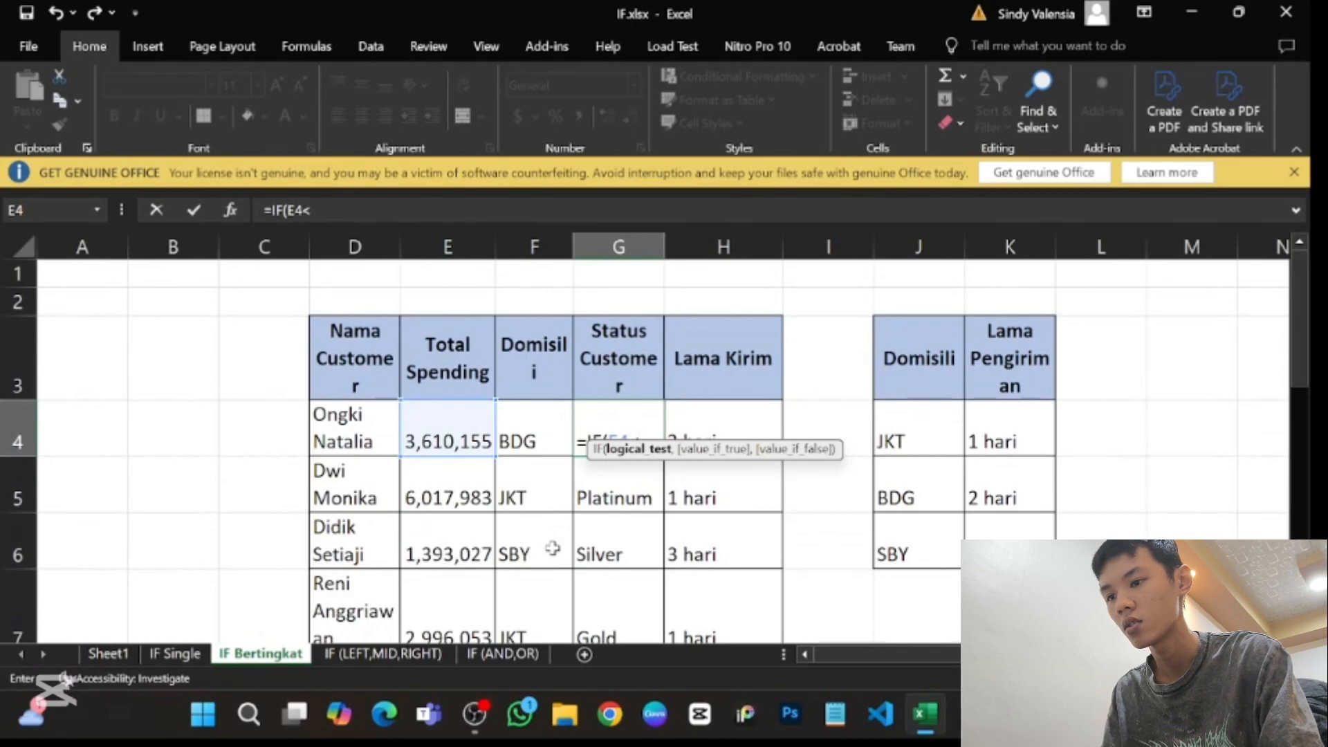
pyautogui.write('2000')
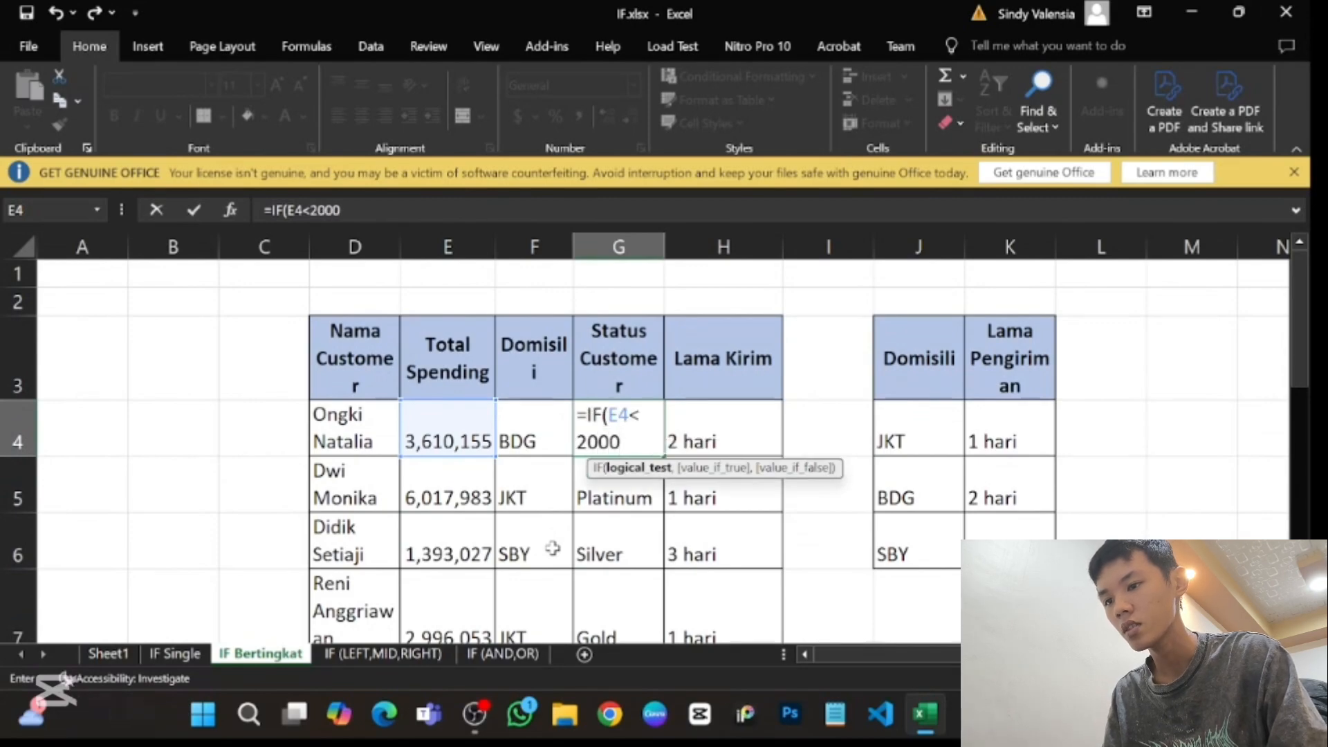
pyautogui.write('000')
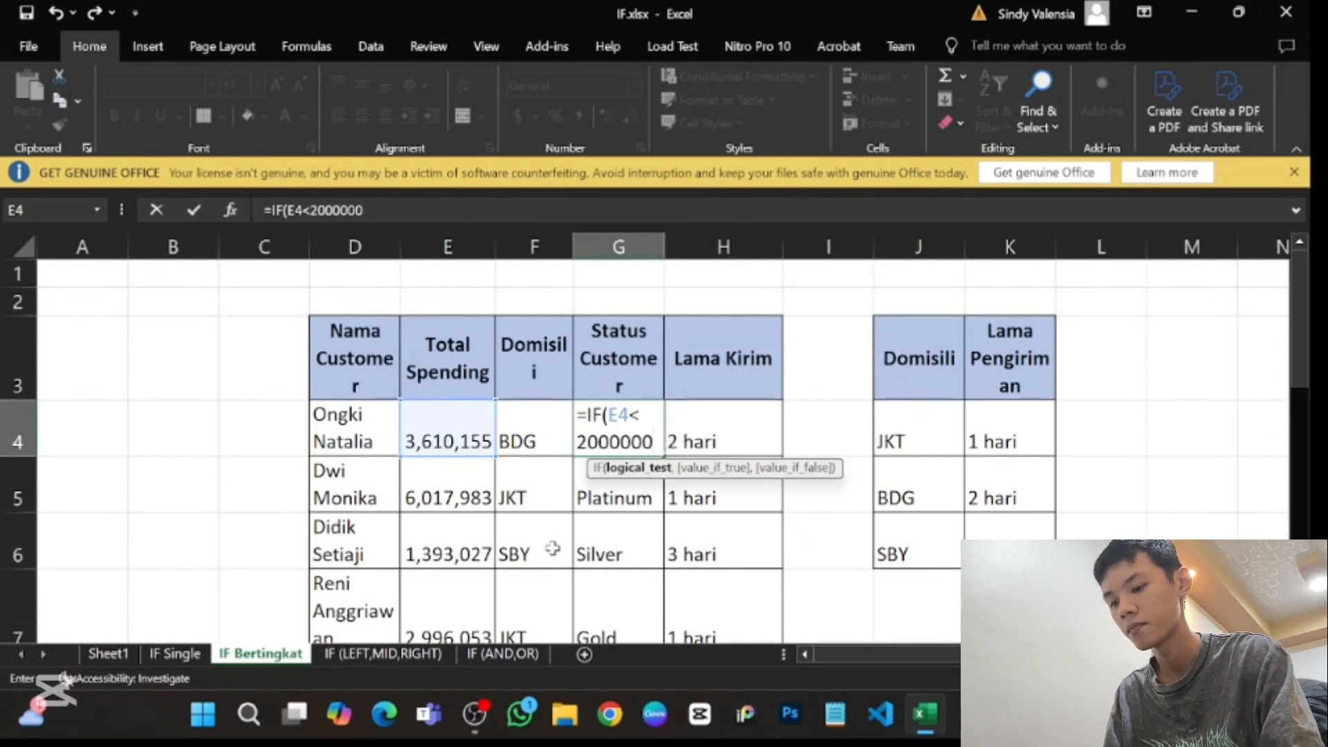
pyautogui.write(',"siler')
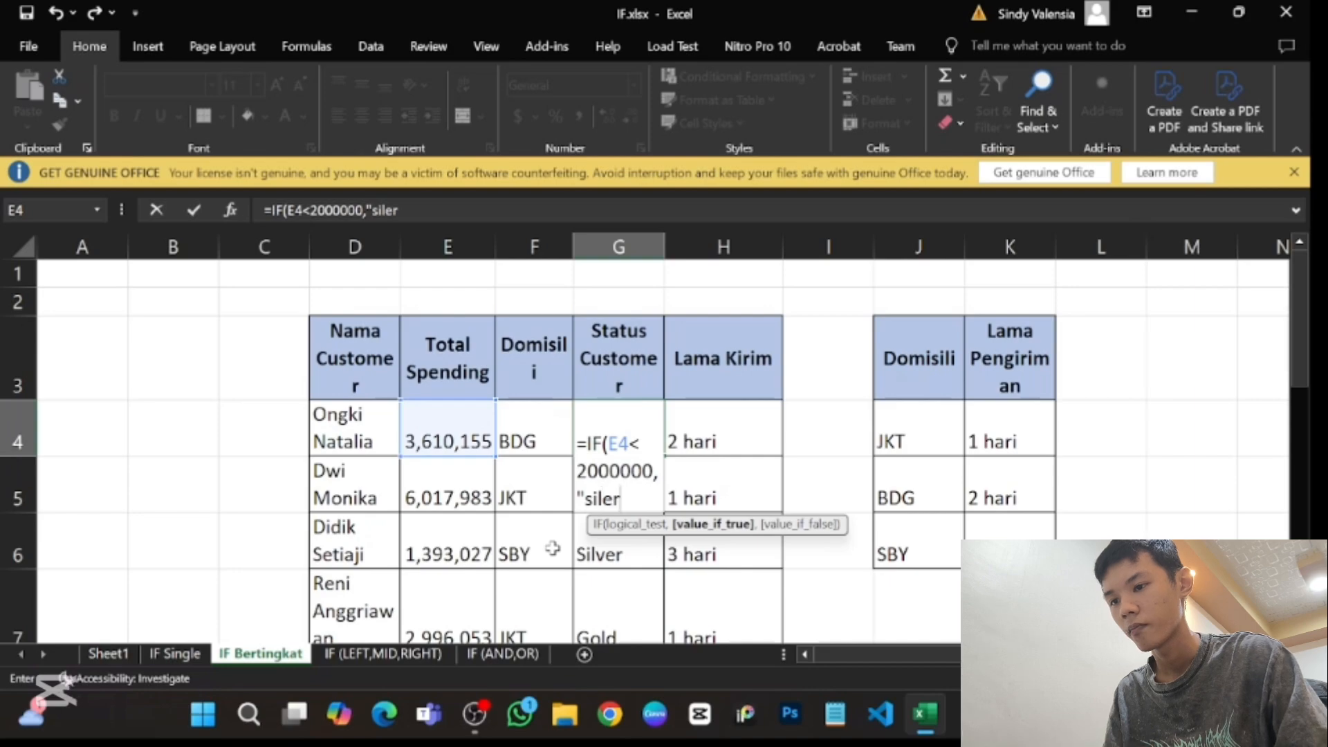
pyautogui.press('BackSpace')
pyautogui.press('BackSpace')
pyautogui.write('ver",')
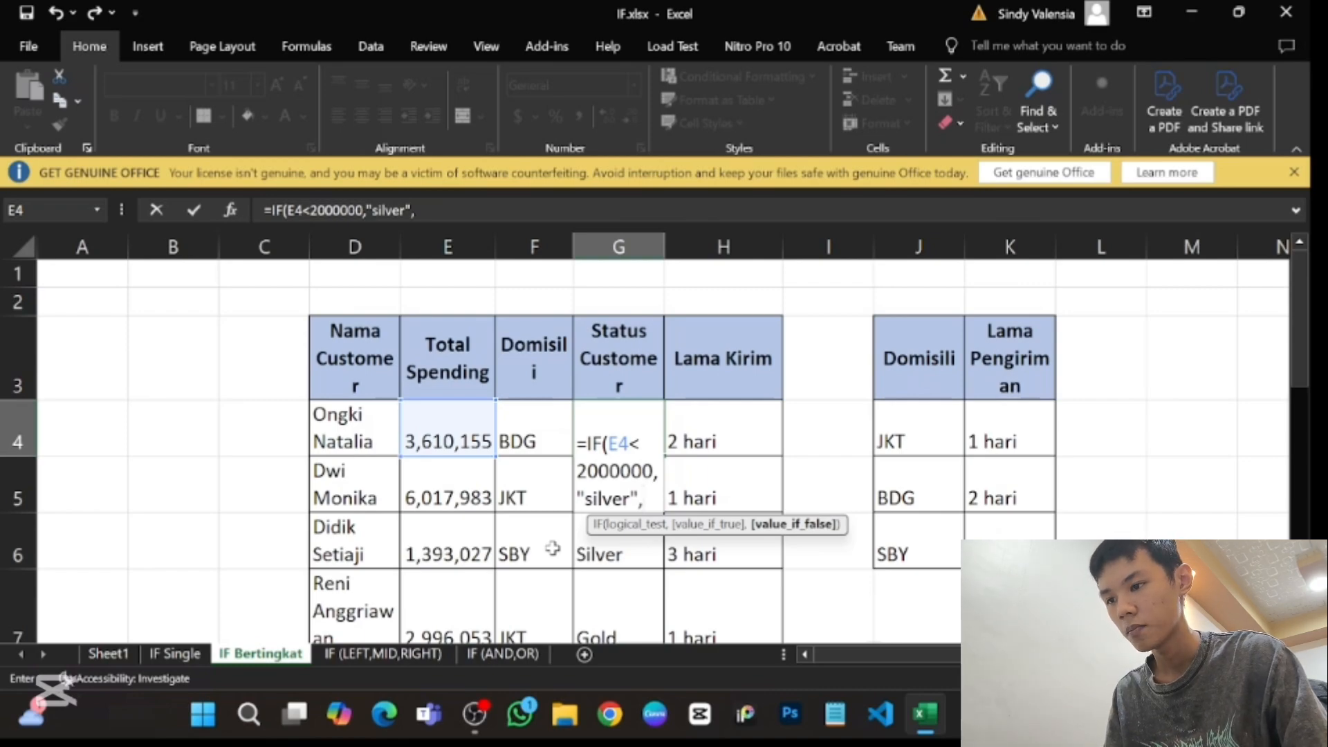
pyautogui.press('Left')
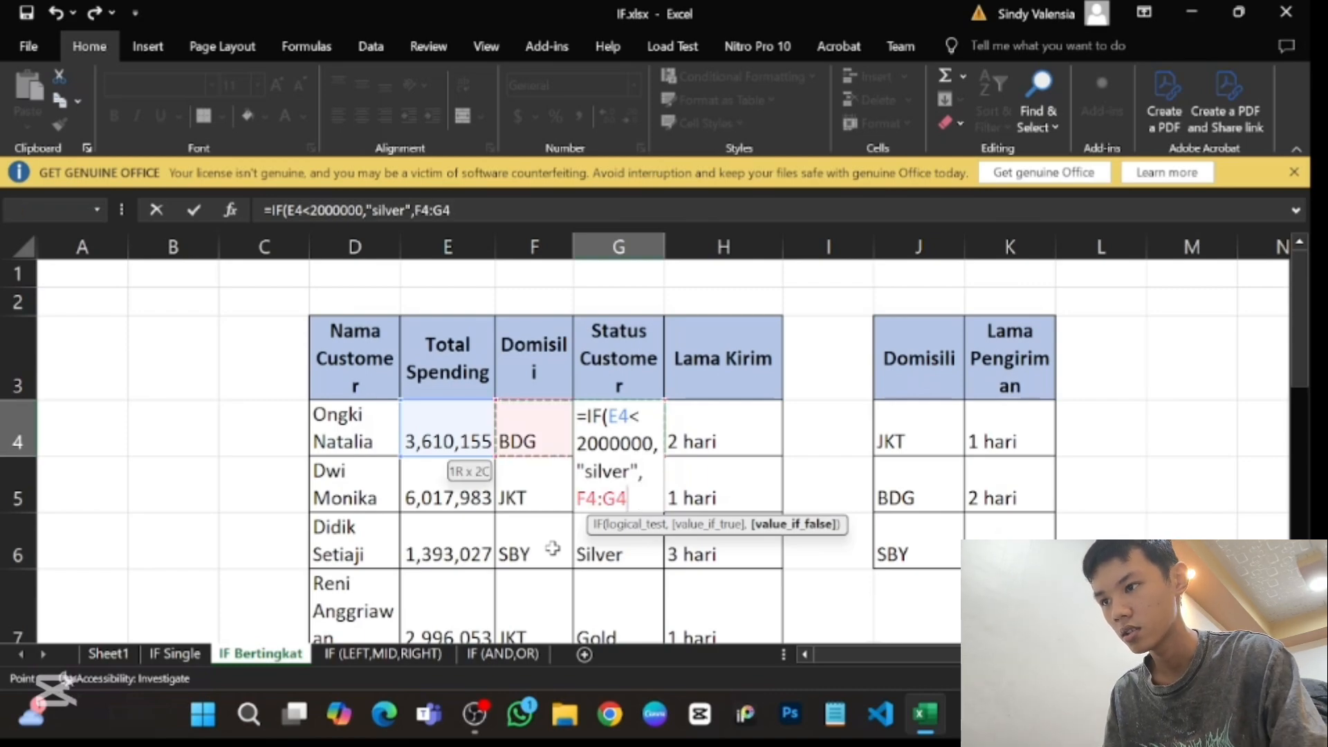
pyautogui.press('Right')
pyautogui.press('Right')
pyautogui.press('Left')
pyautogui.press('Left')
pyautogui.press('Right')
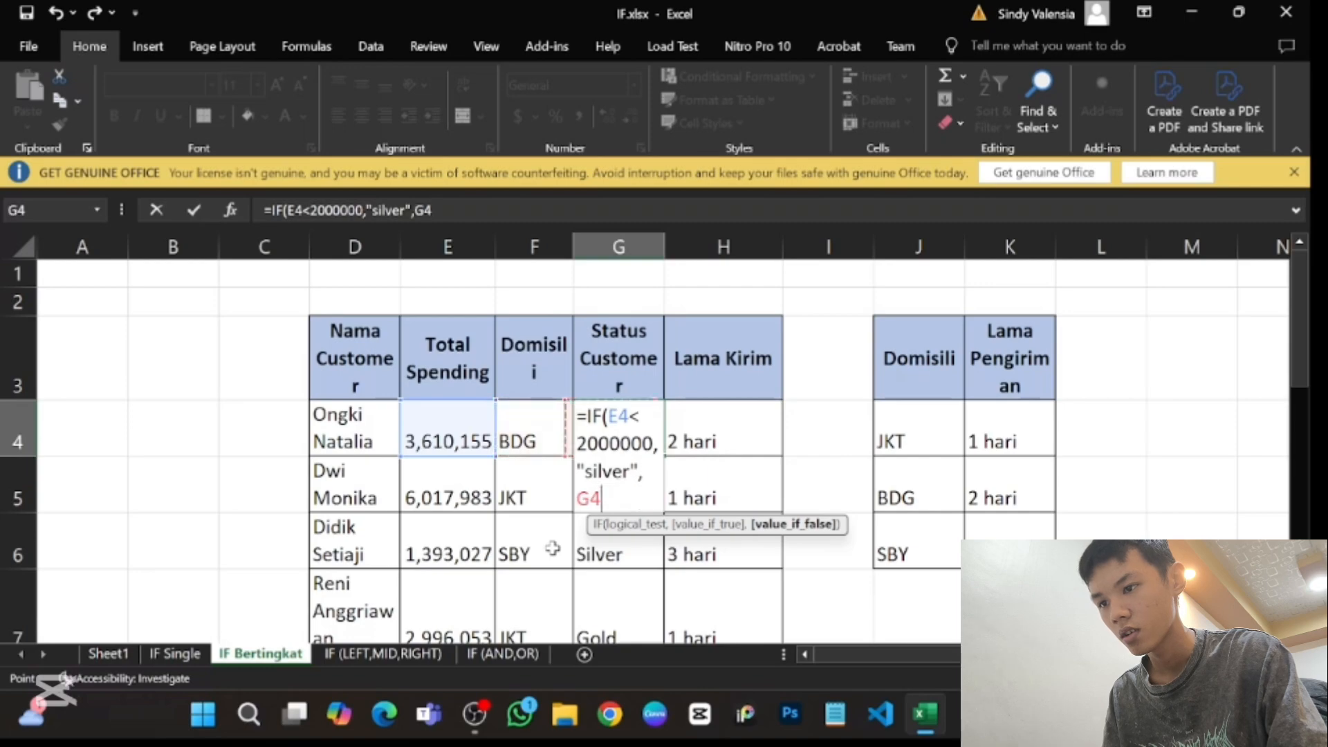
pyautogui.press('BackSpace')
pyautogui.press('BackSpace')
pyautogui.press('BackSpace')
pyautogui.press('BackSpace')
pyautogui.press('BackSpace')
pyautogui.press('BackSpace')
pyautogui.press('BackSpace')
pyautogui.press('BackSpace')
pyautogui.press('BackSpace')
pyautogui.press('BackSpace')
pyautogui.press('BackSpace')
pyautogui.press('BackSpace')
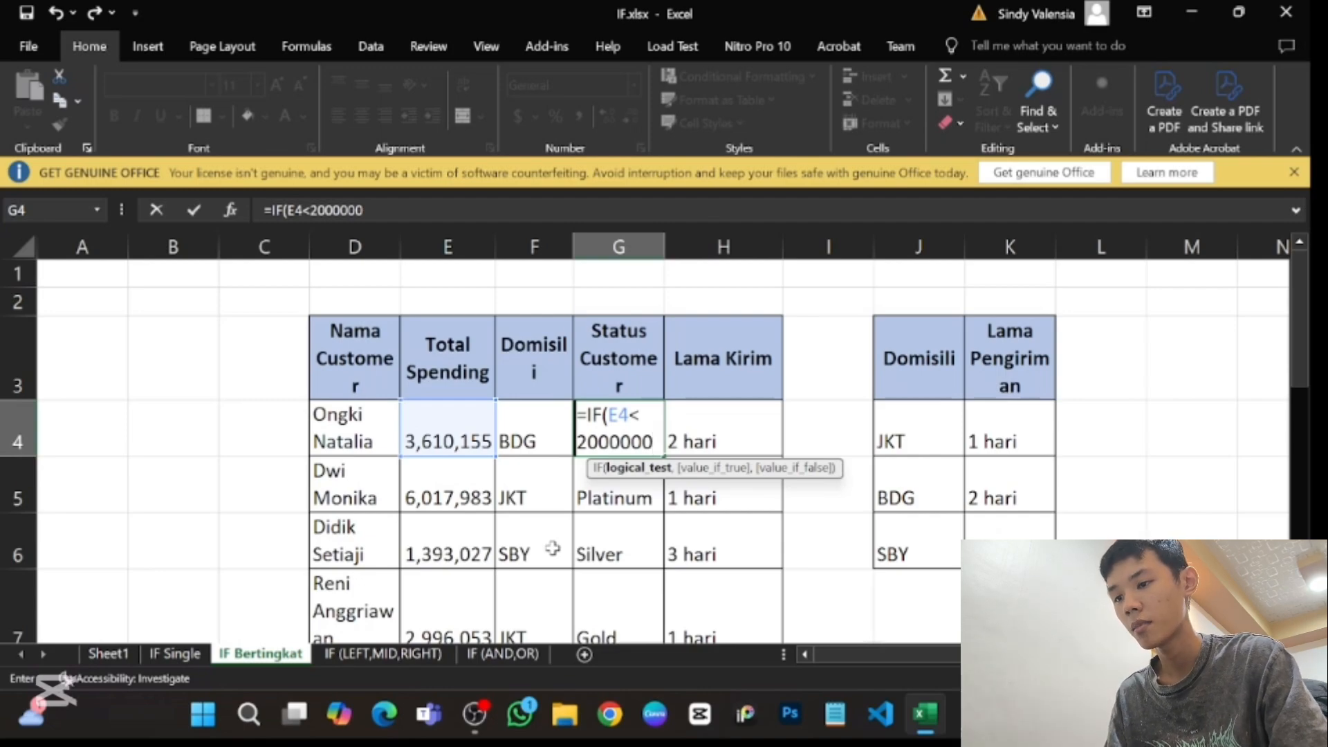
# - Add "Silver" as the value if true in the G4 formula and continue to its value-if-false argument
pyautogui.write(',')
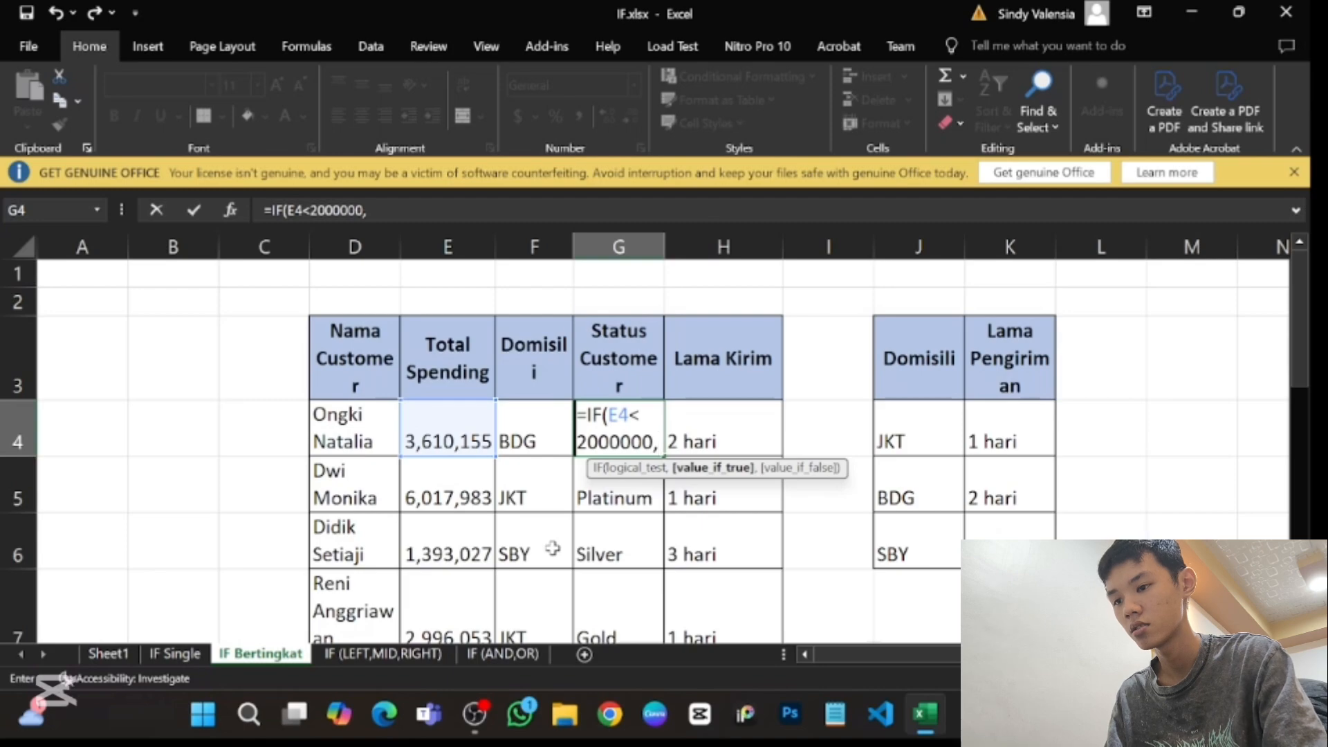
pyautogui.write('"Sil')
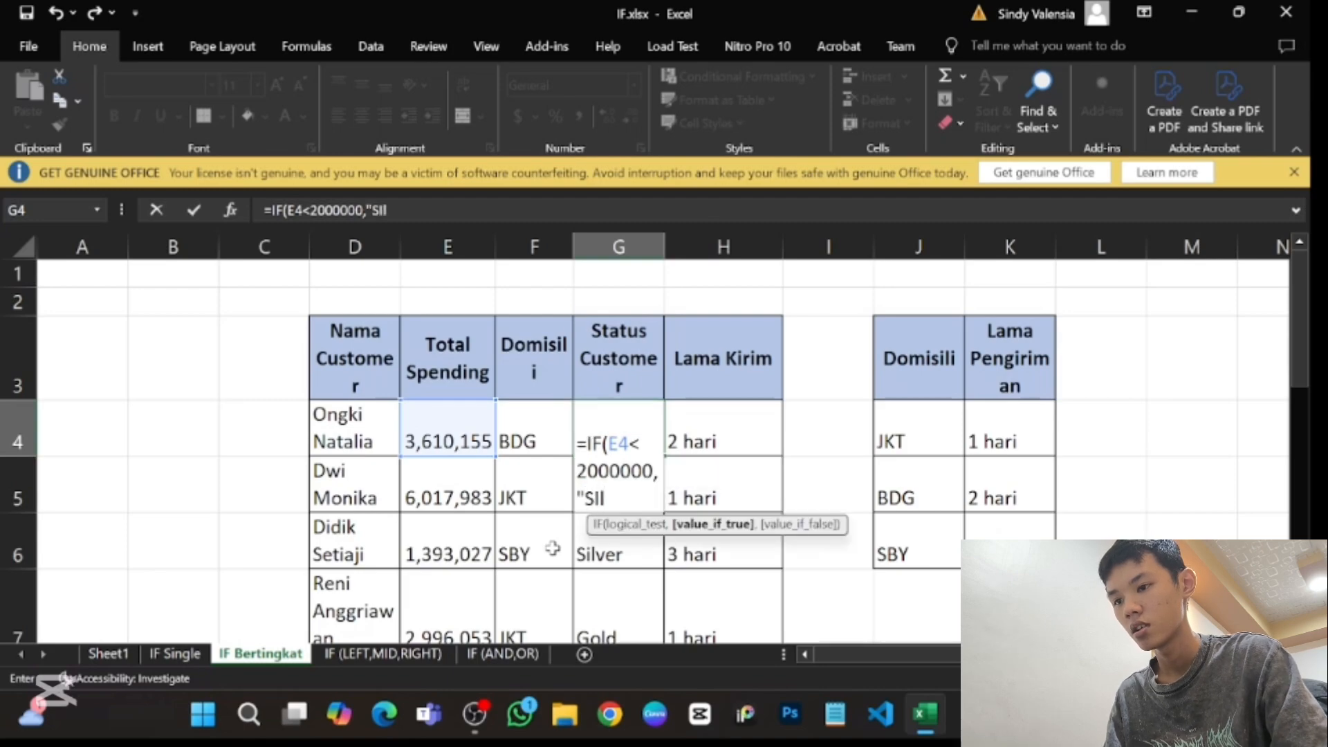
pyautogui.press('BackSpace')
pyautogui.press('BackSpace')
pyautogui.write('ilber')
pyautogui.press('BackSpace')
pyautogui.press('BackSpace')
pyautogui.press('BackSpace')
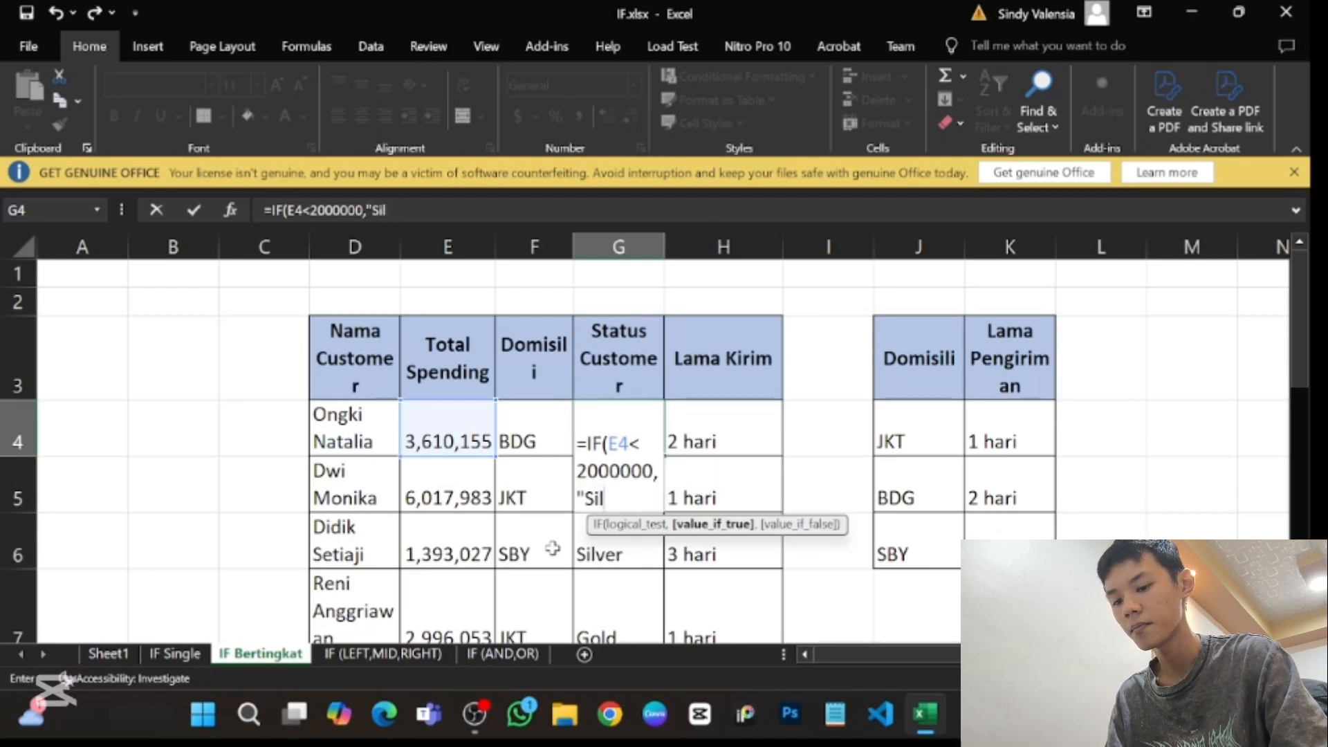
pyautogui.write('ver:')
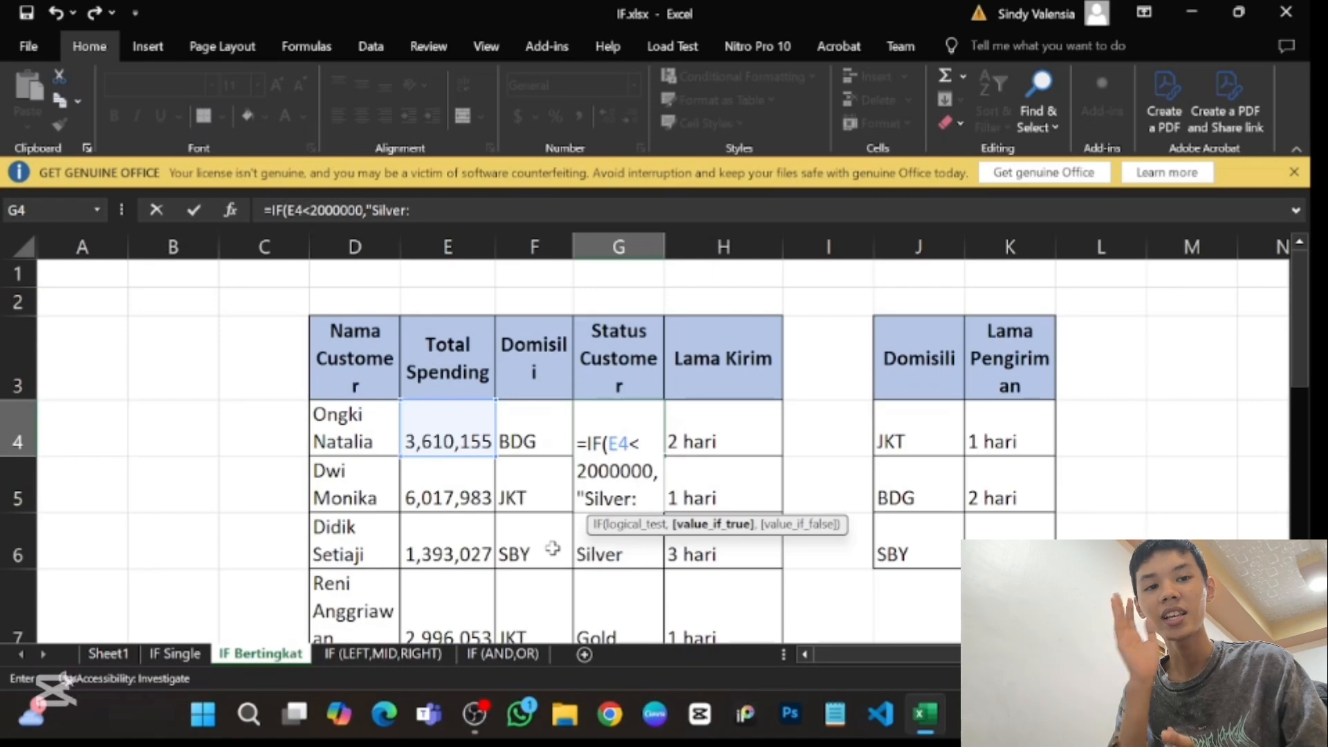
pyautogui.press('BackSpace')
pyautogui.write('",')
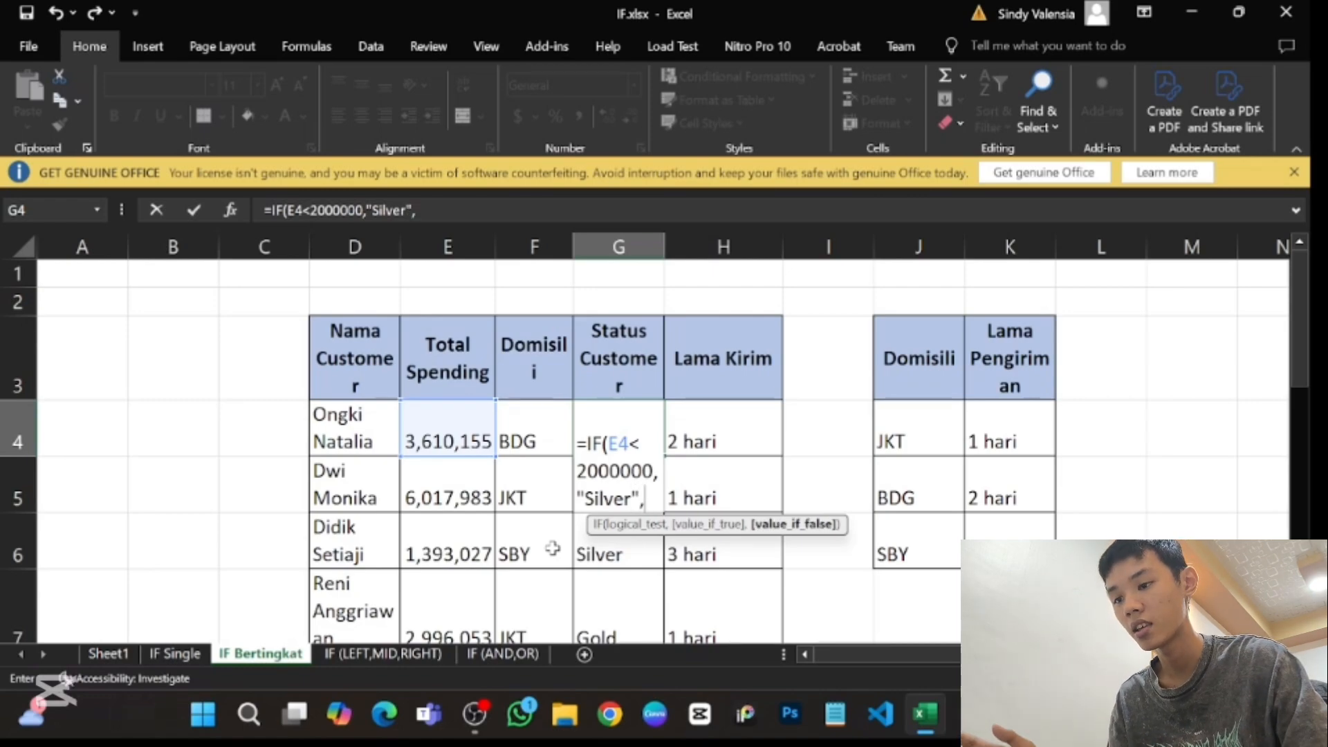
pyautogui.write('if')
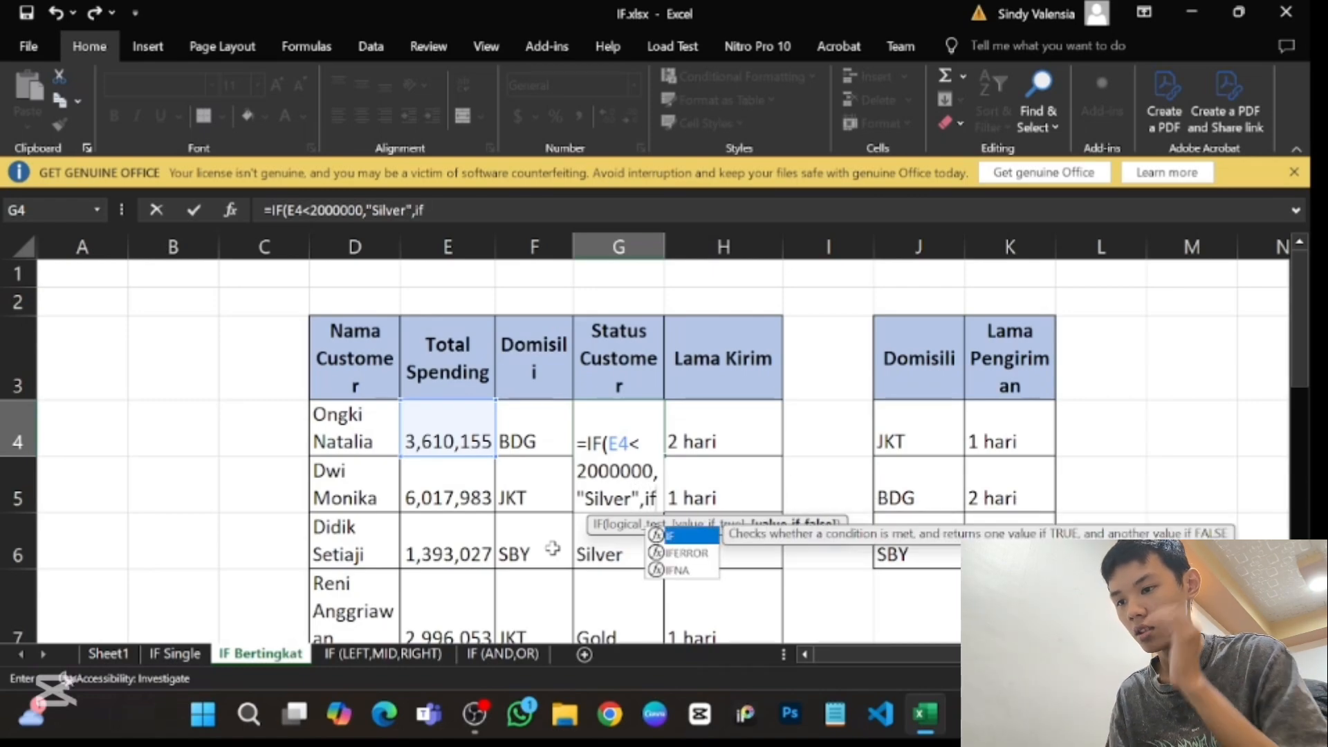
# - Nest a second IF as the value if false in the G4 formula, with the condition E4<=5000000
pyautogui.doubleClick(695, 538)
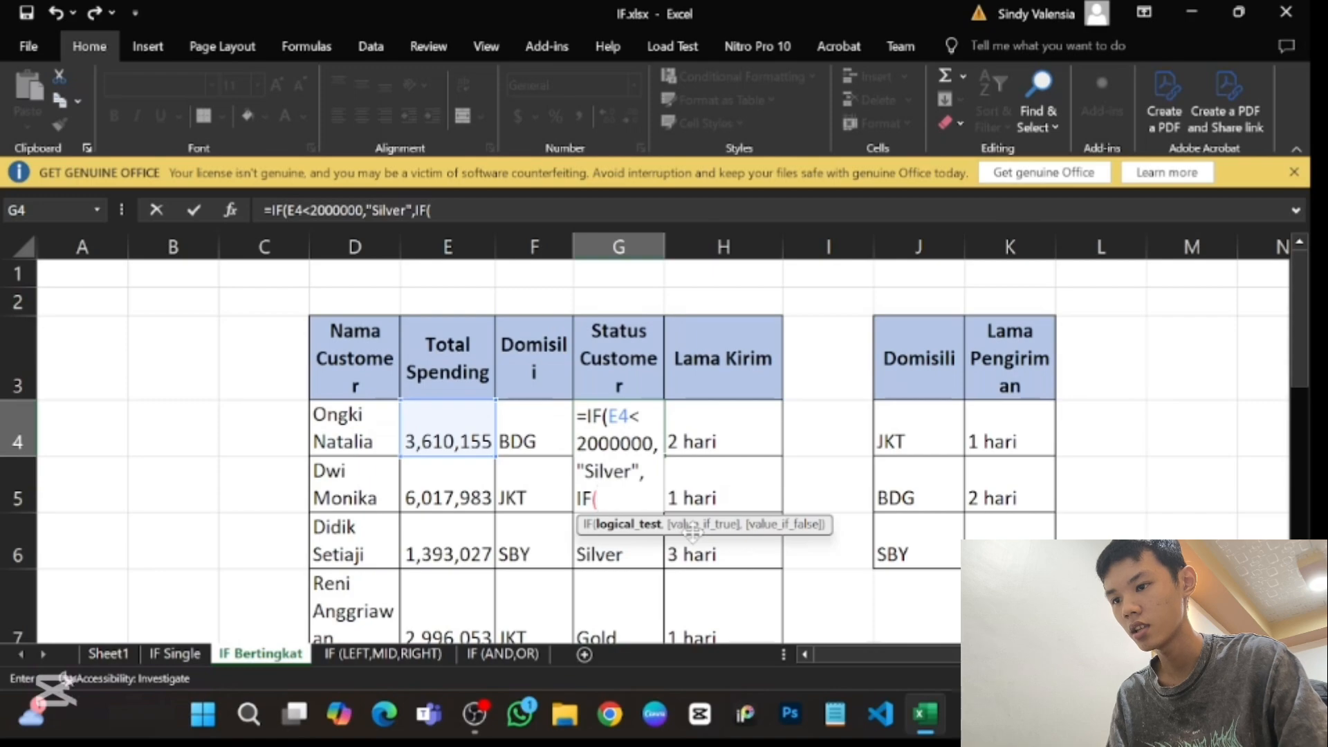
pyautogui.click(461, 430)
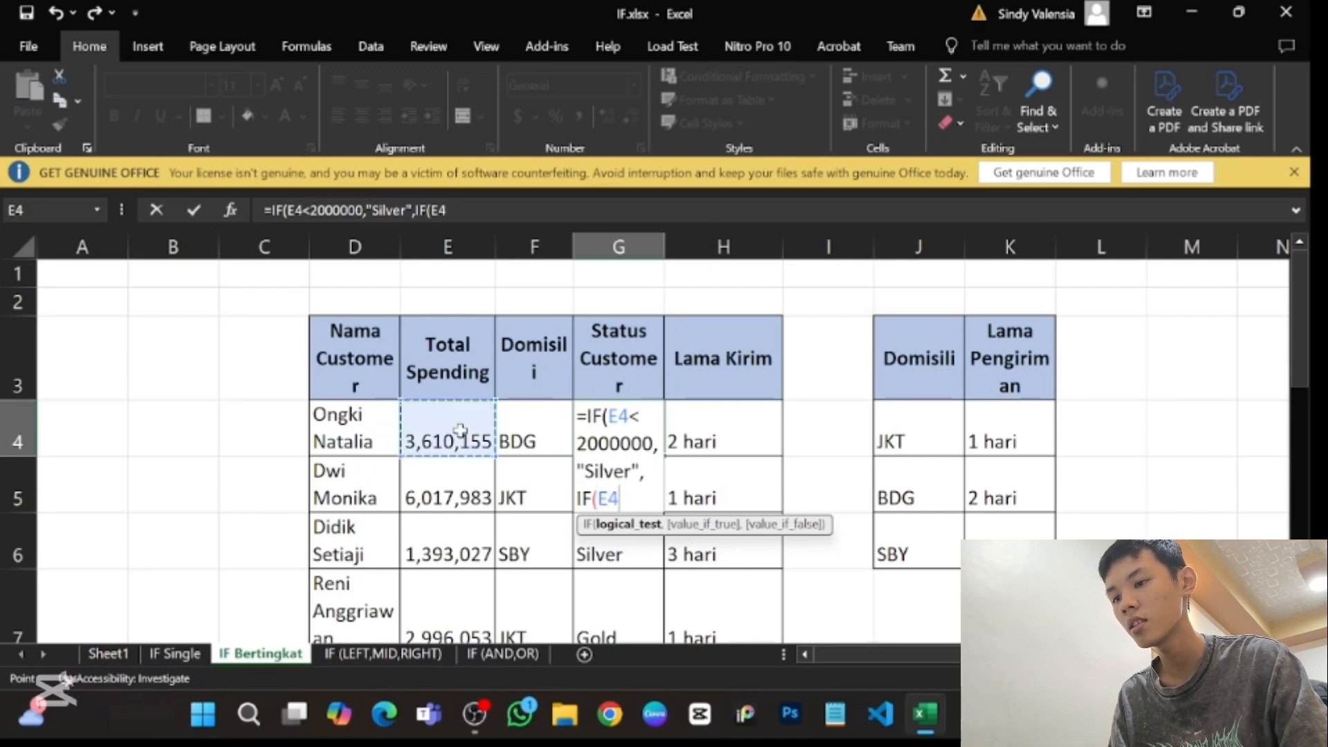
pyautogui.write('<=')
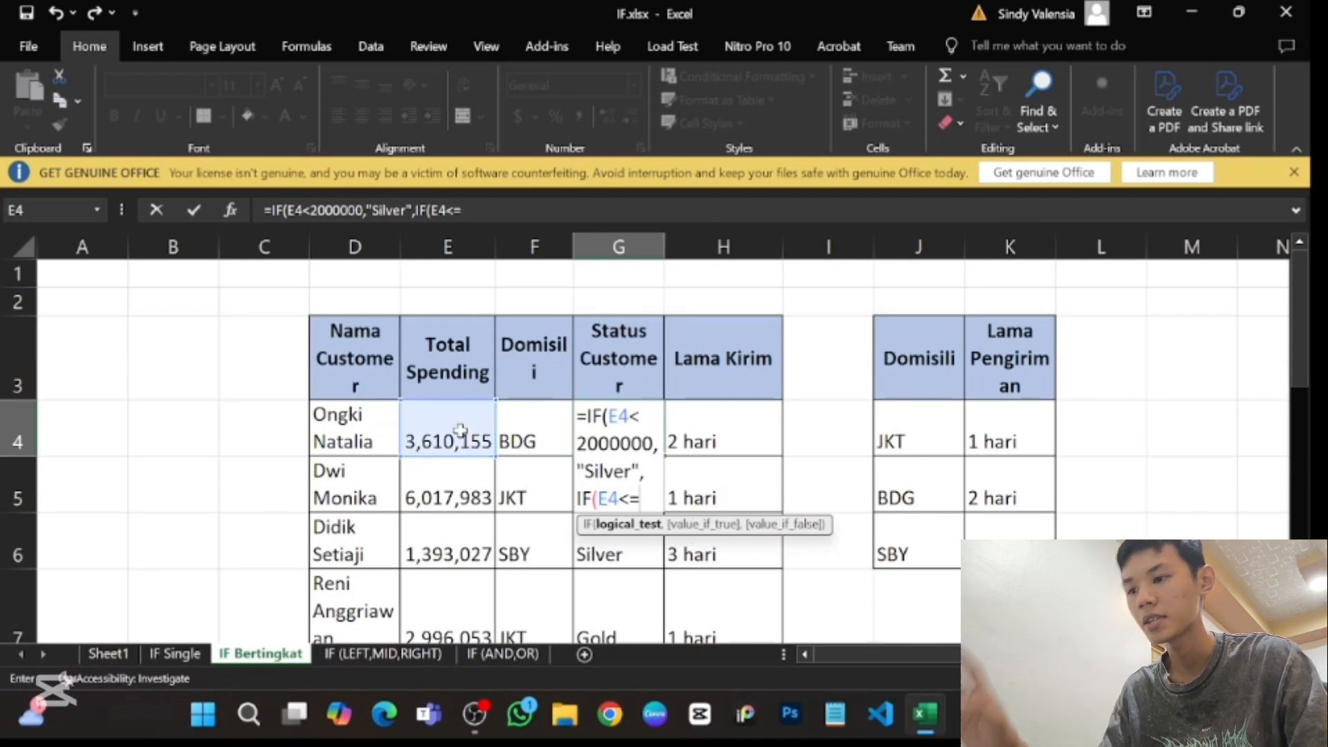
pyautogui.scroll(-4, 512, 497)
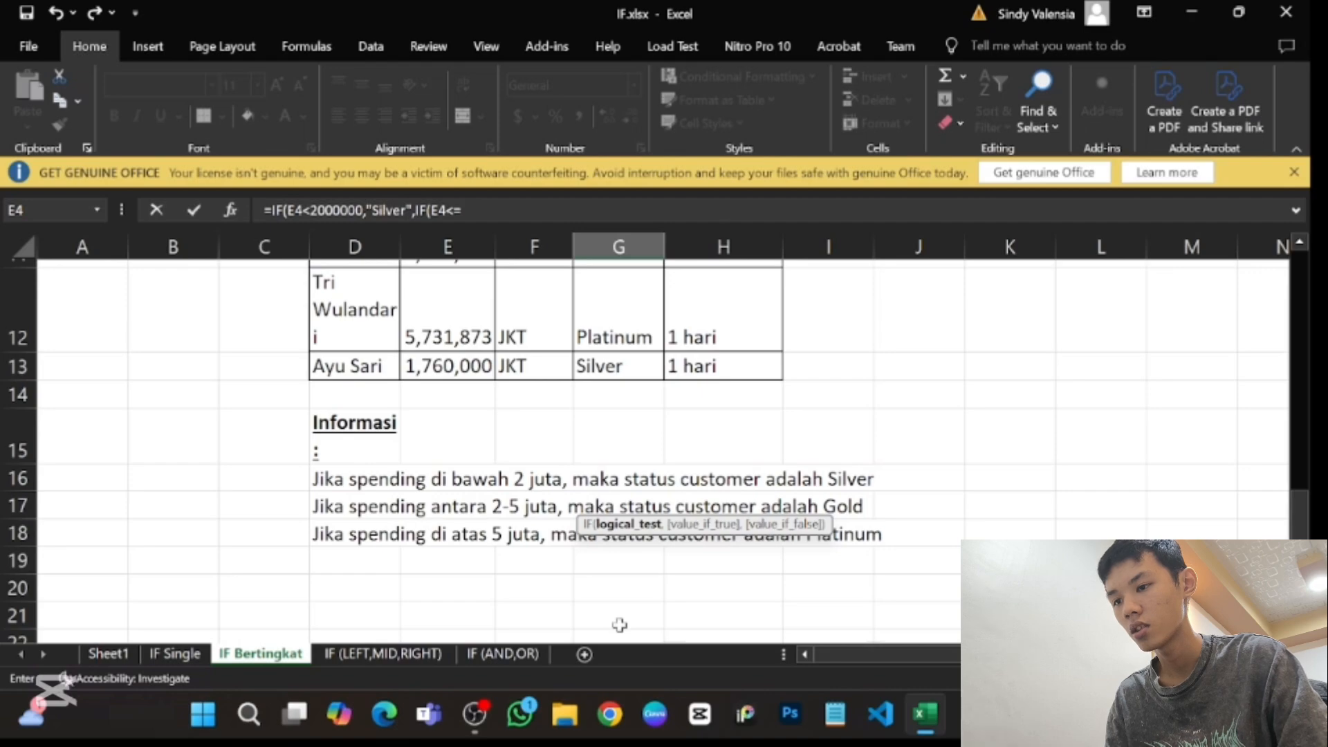
pyautogui.scroll(4, 610, 486)
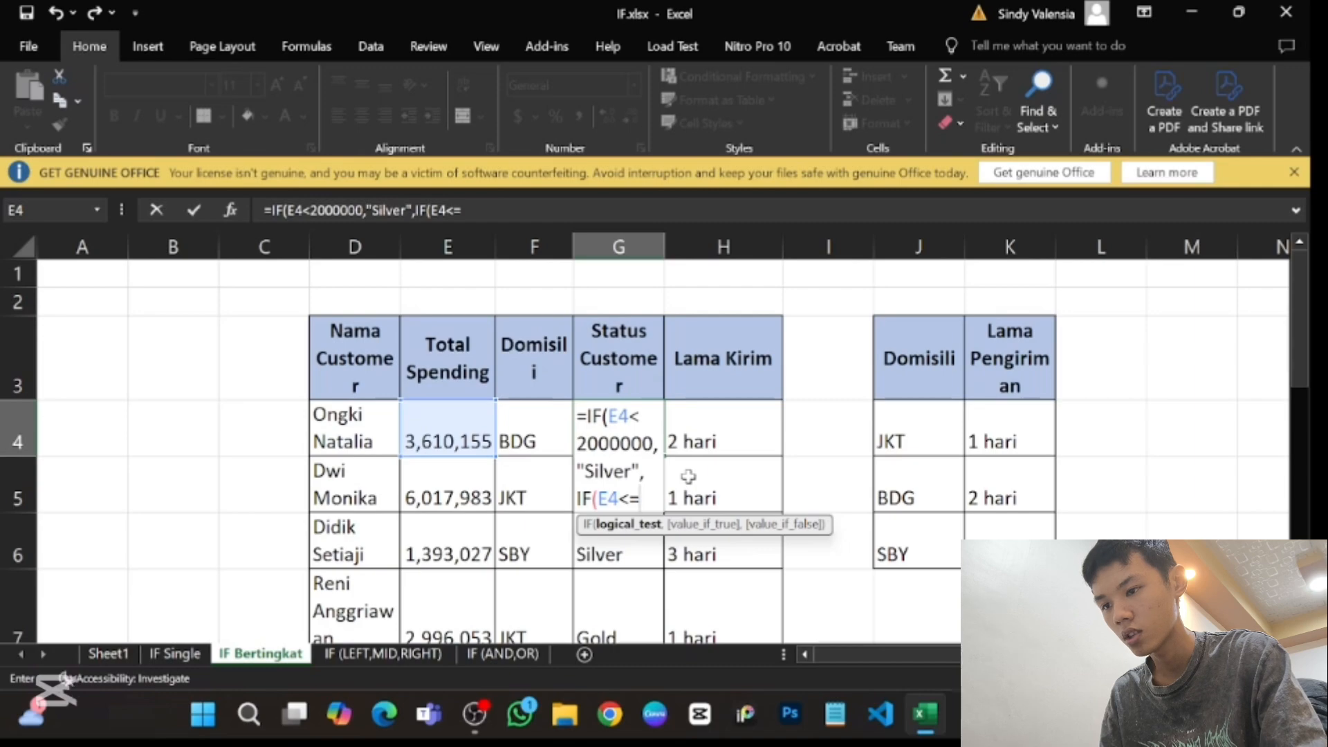
pyautogui.write('5000')
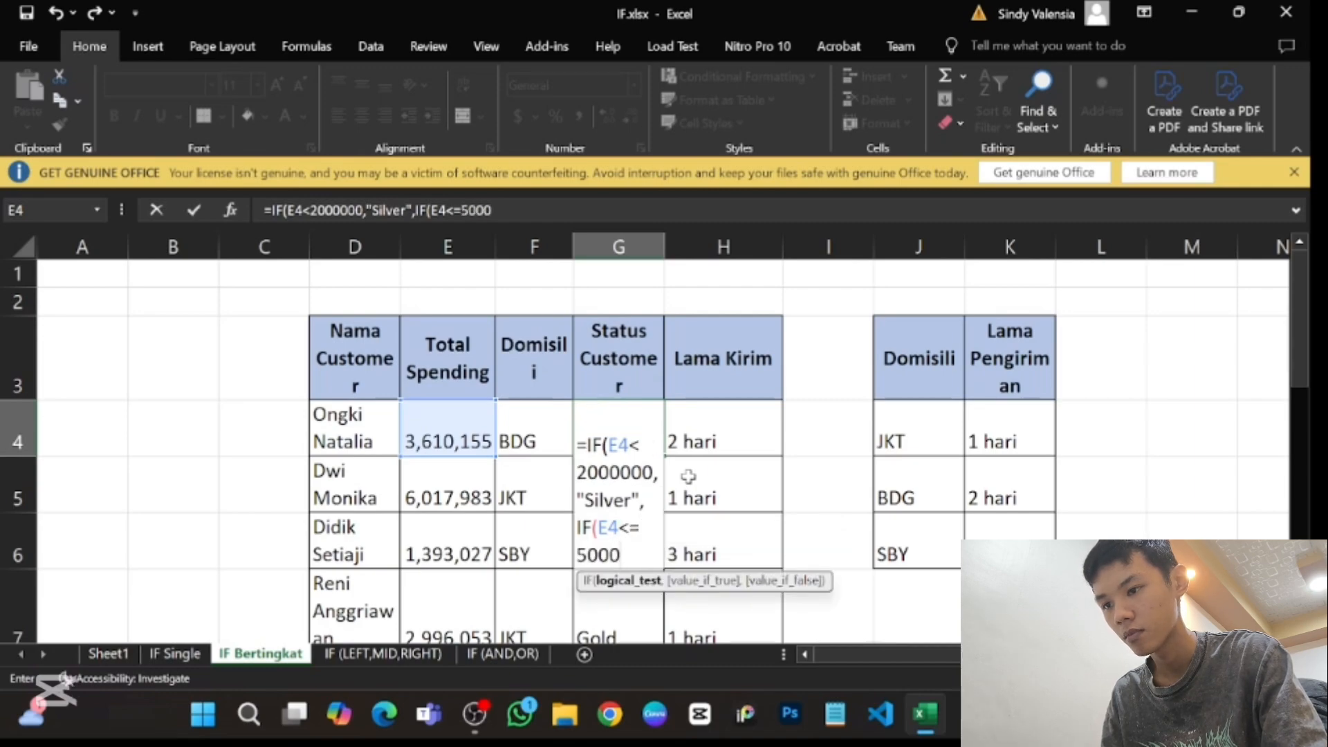
pyautogui.write('000')
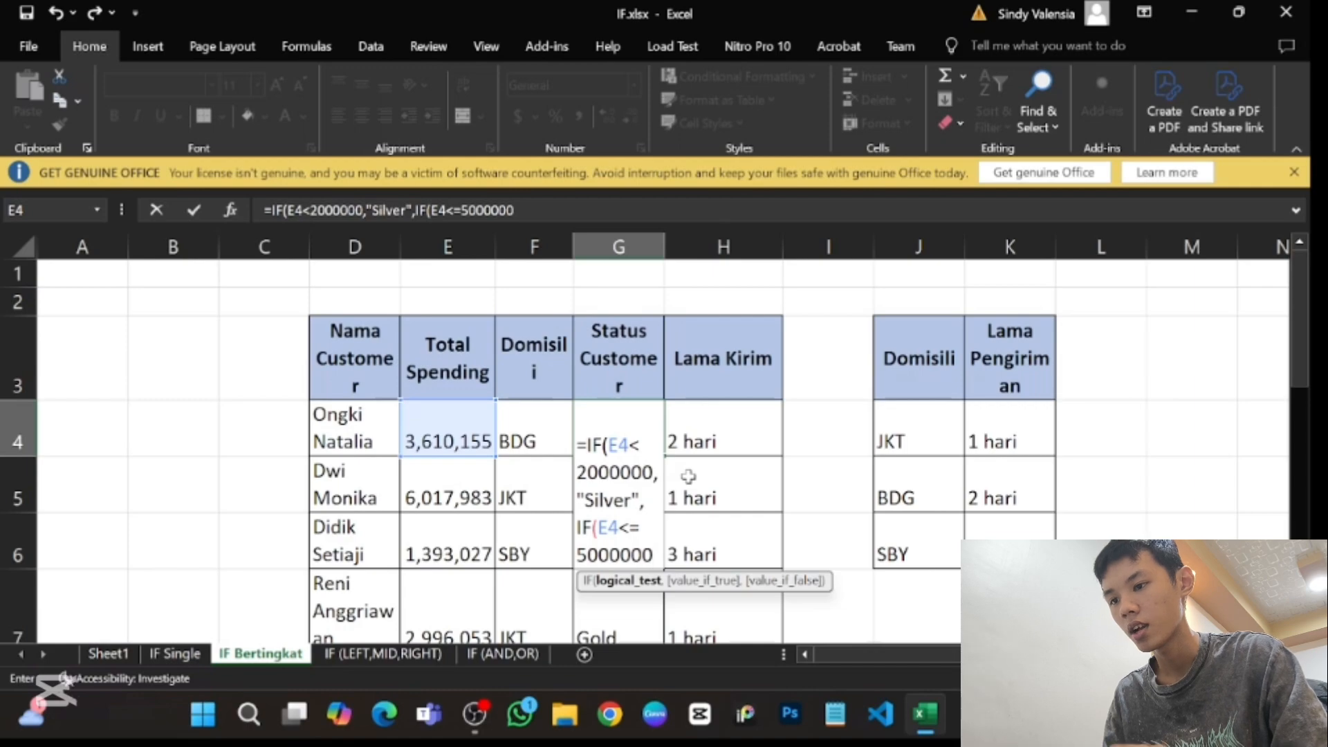
pyautogui.write(',"')
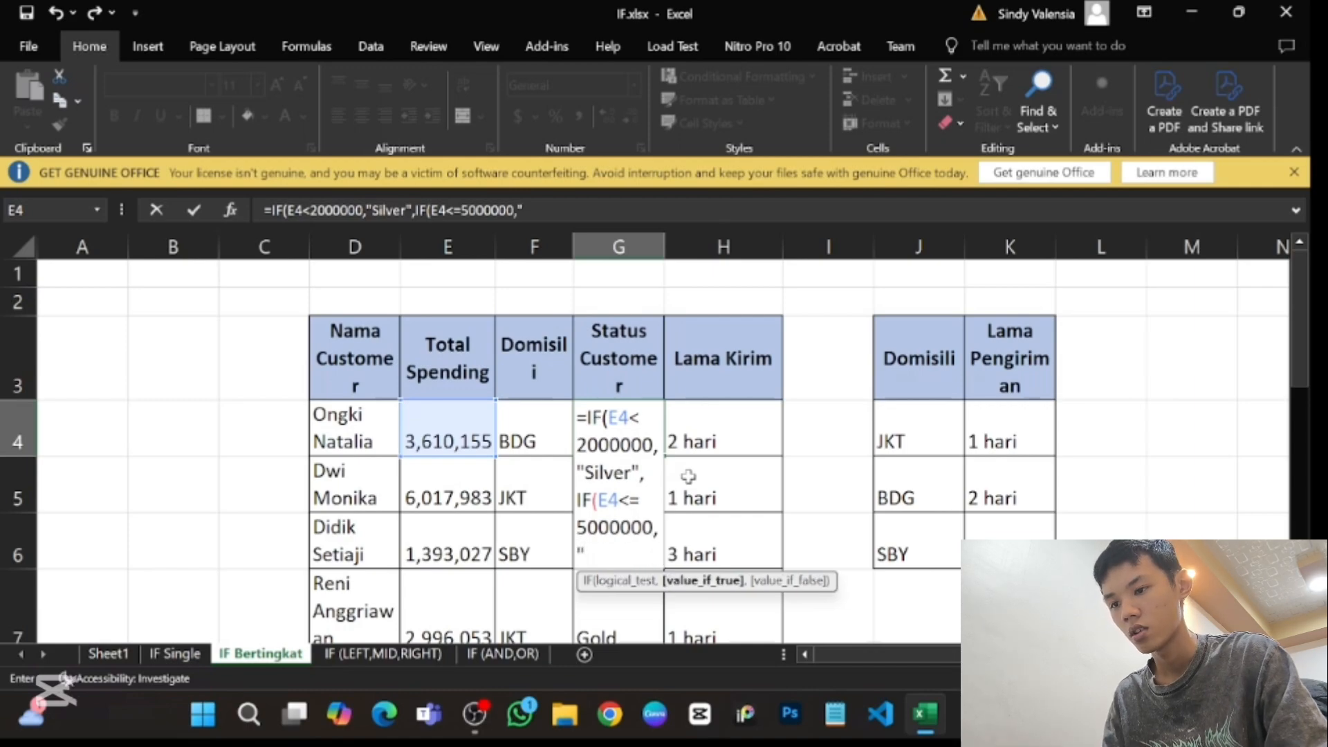
pyautogui.write('Gold,')
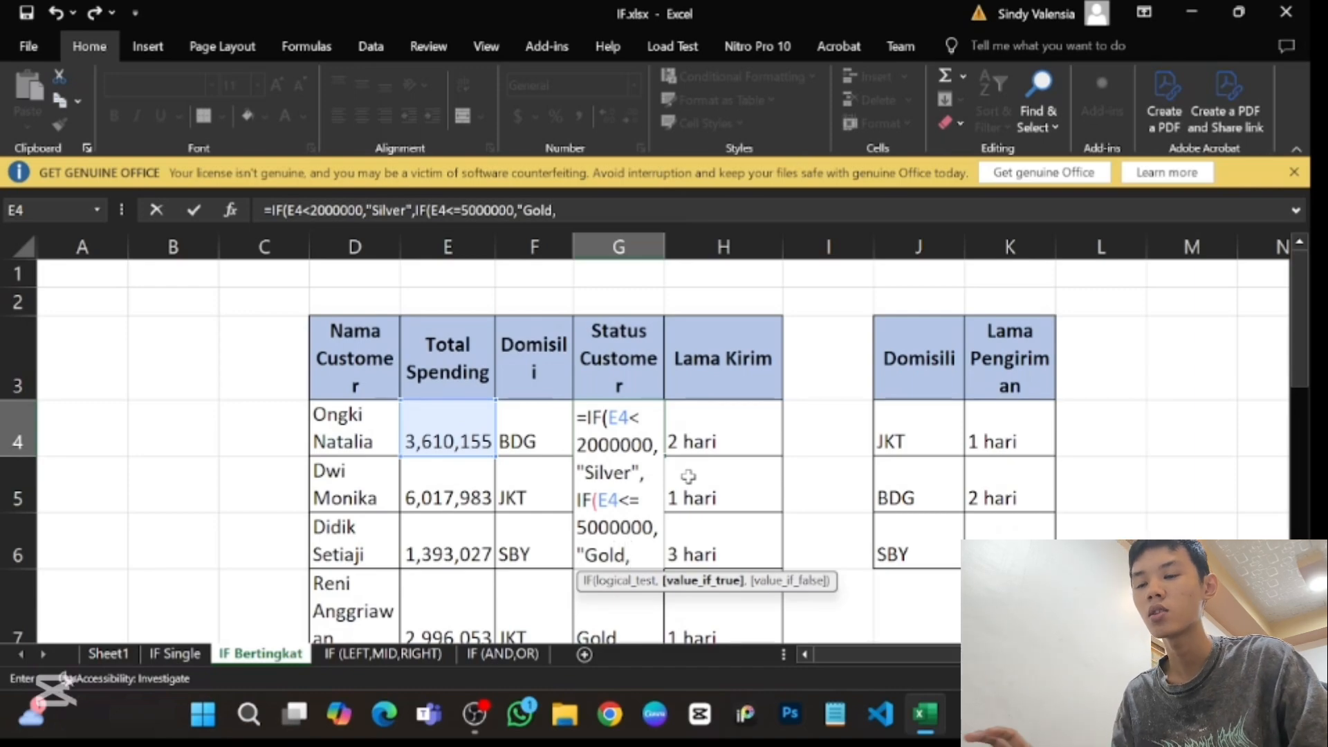
# - Complete the nested IF in G4 with "Gold" if true and "platinum" if false, close both functions and enter the formula
pyautogui.press('BackSpace')
pyautogui.write('",')
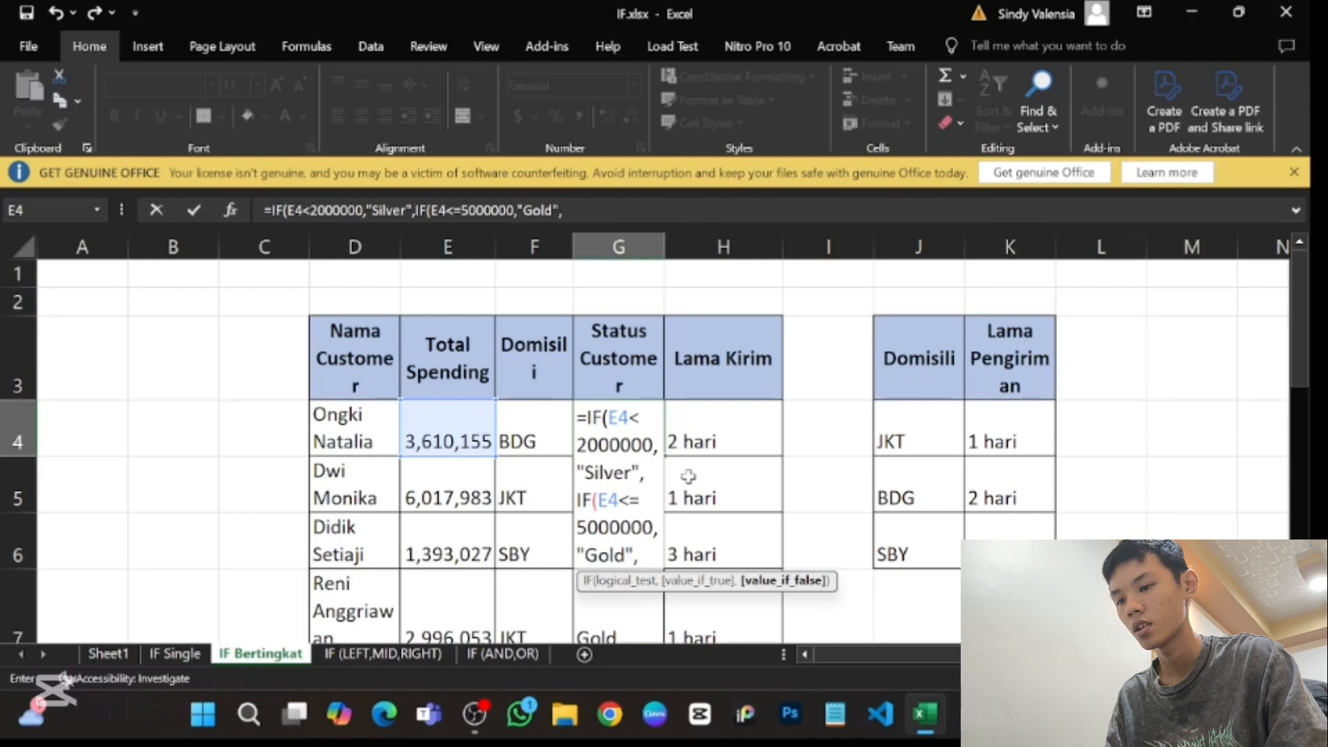
pyautogui.write('"platinum')
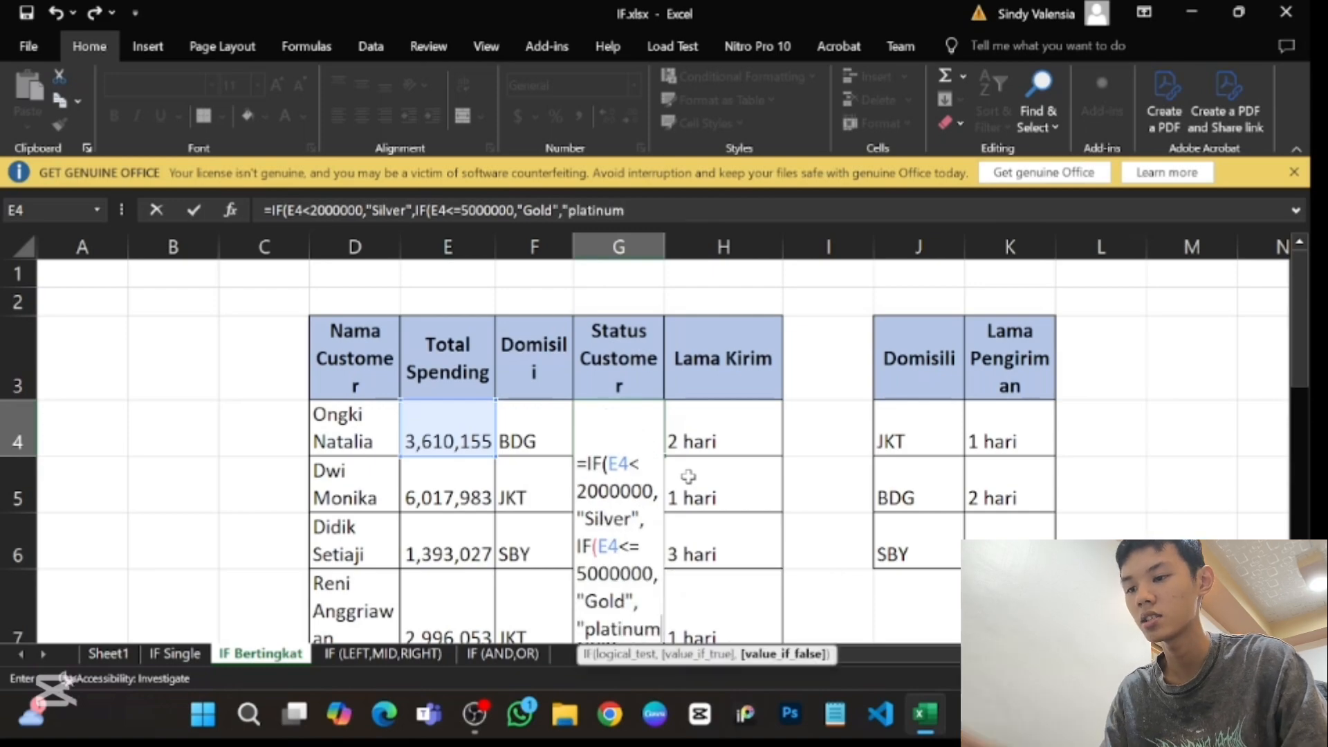
pyautogui.write('"')
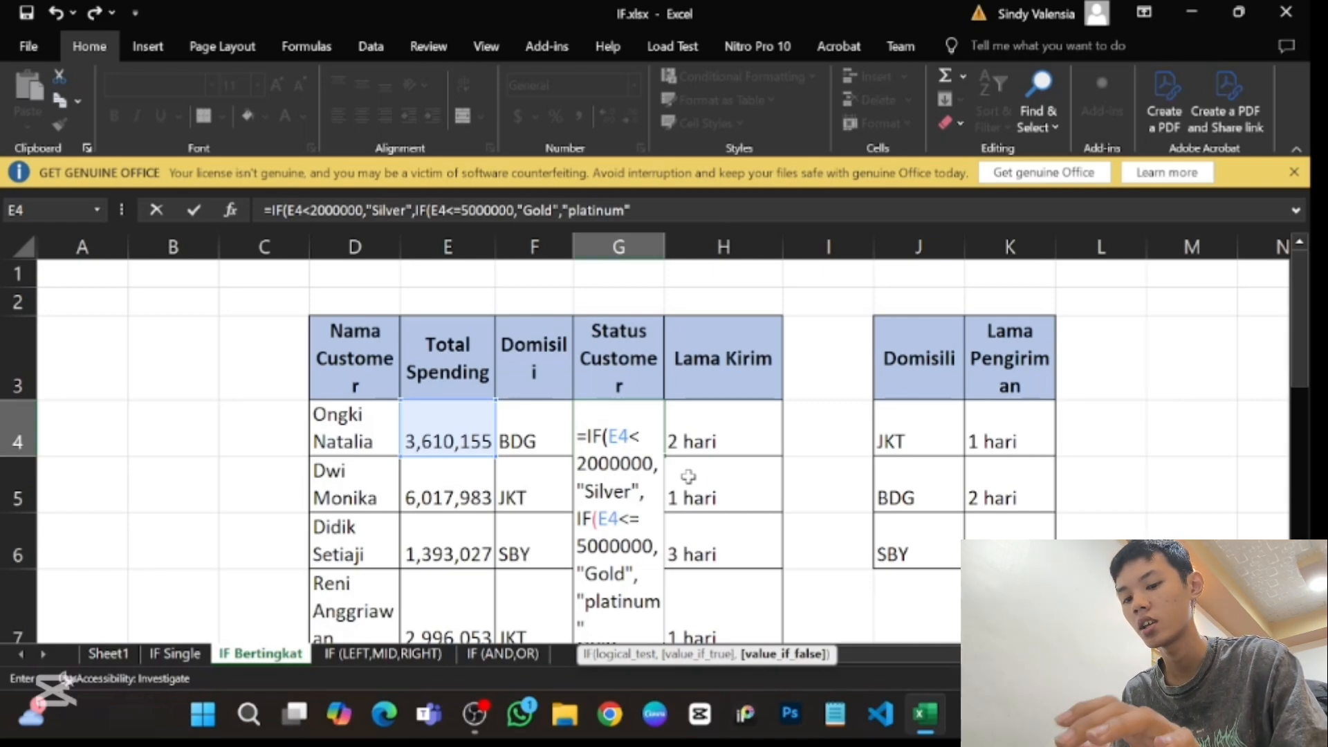
pyautogui.write('))')
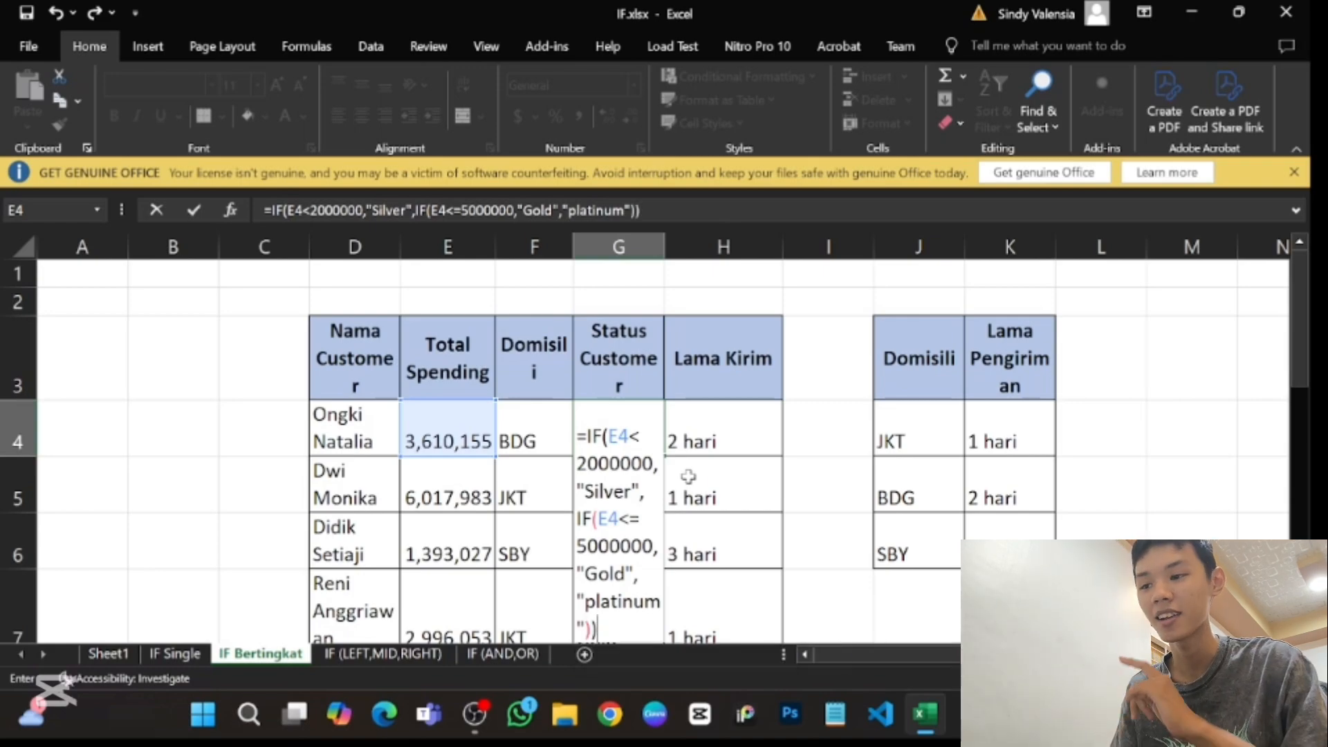
pyautogui.press('Return')
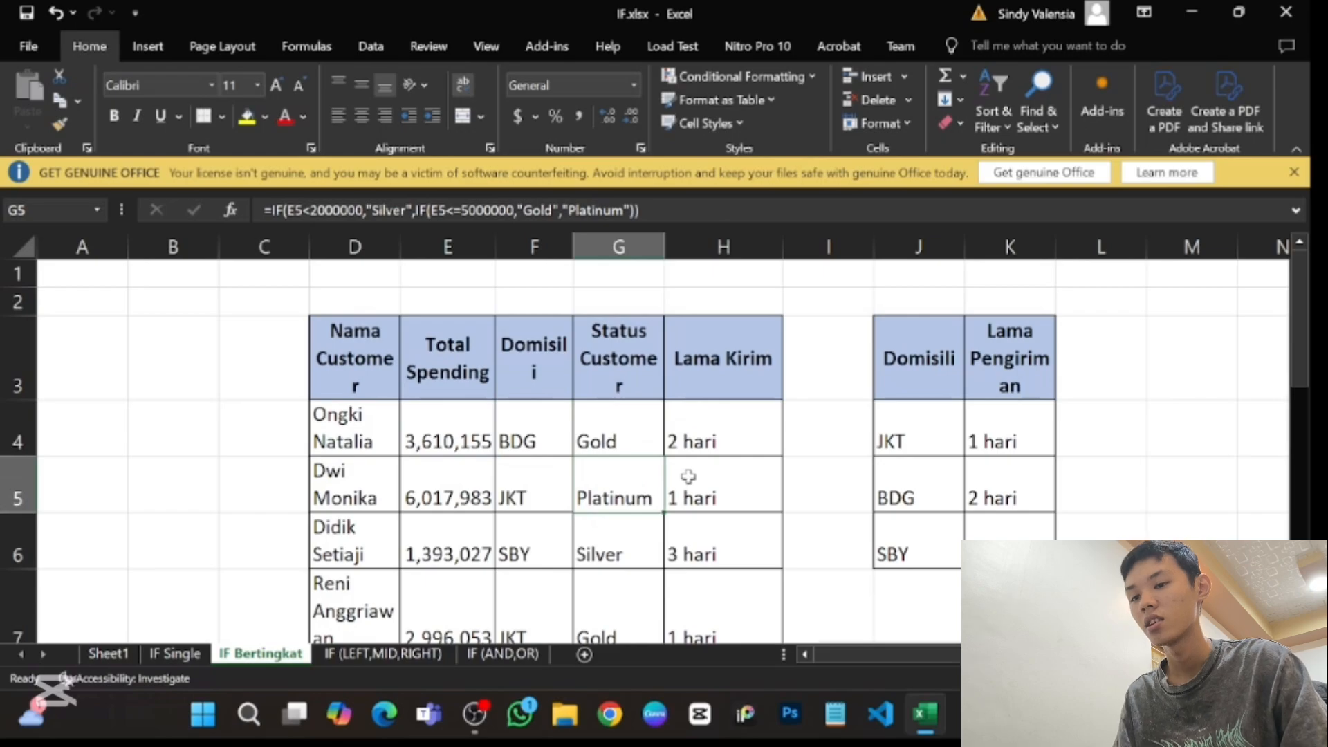
pyautogui.click(642, 444)
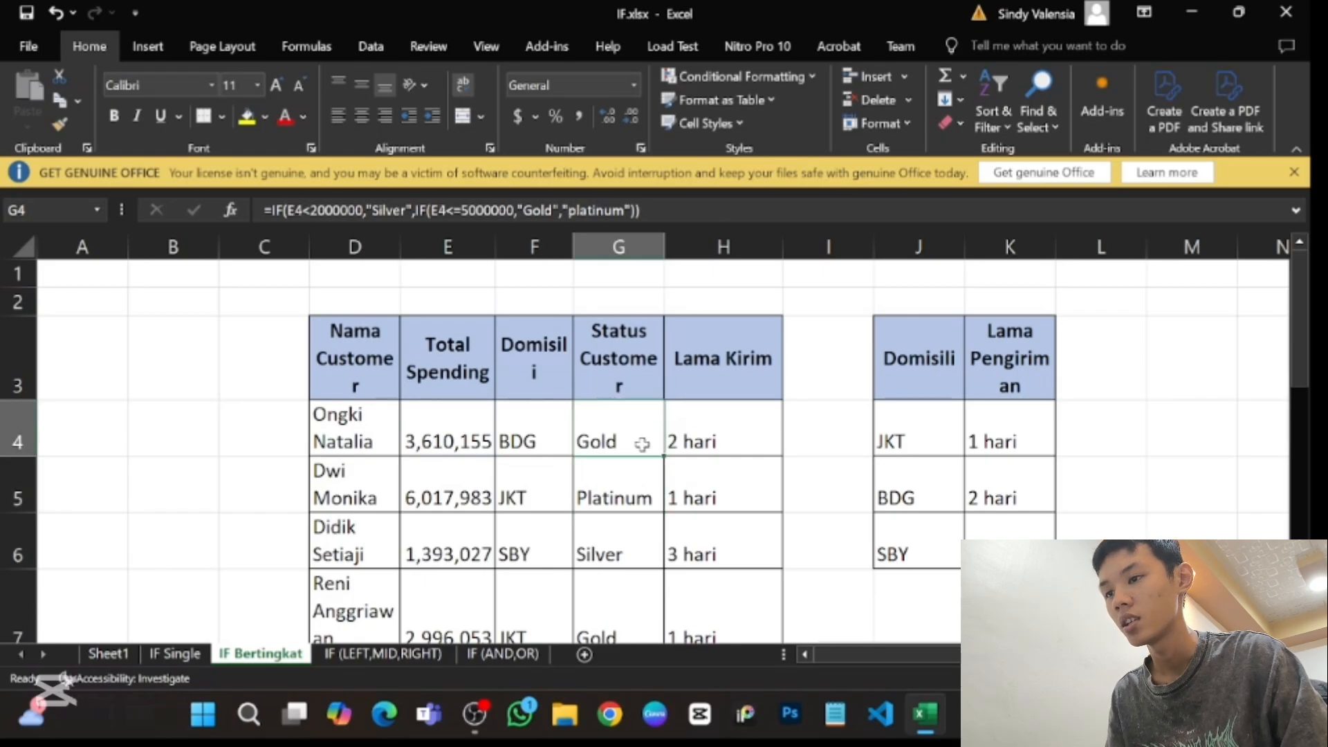
# - Compare the Status Customer results in column G with the Silver, Gold and Platinum spending rules under Informasi
pyautogui.scroll(-2, 642, 445)
pyautogui.scroll(2, 642, 444)
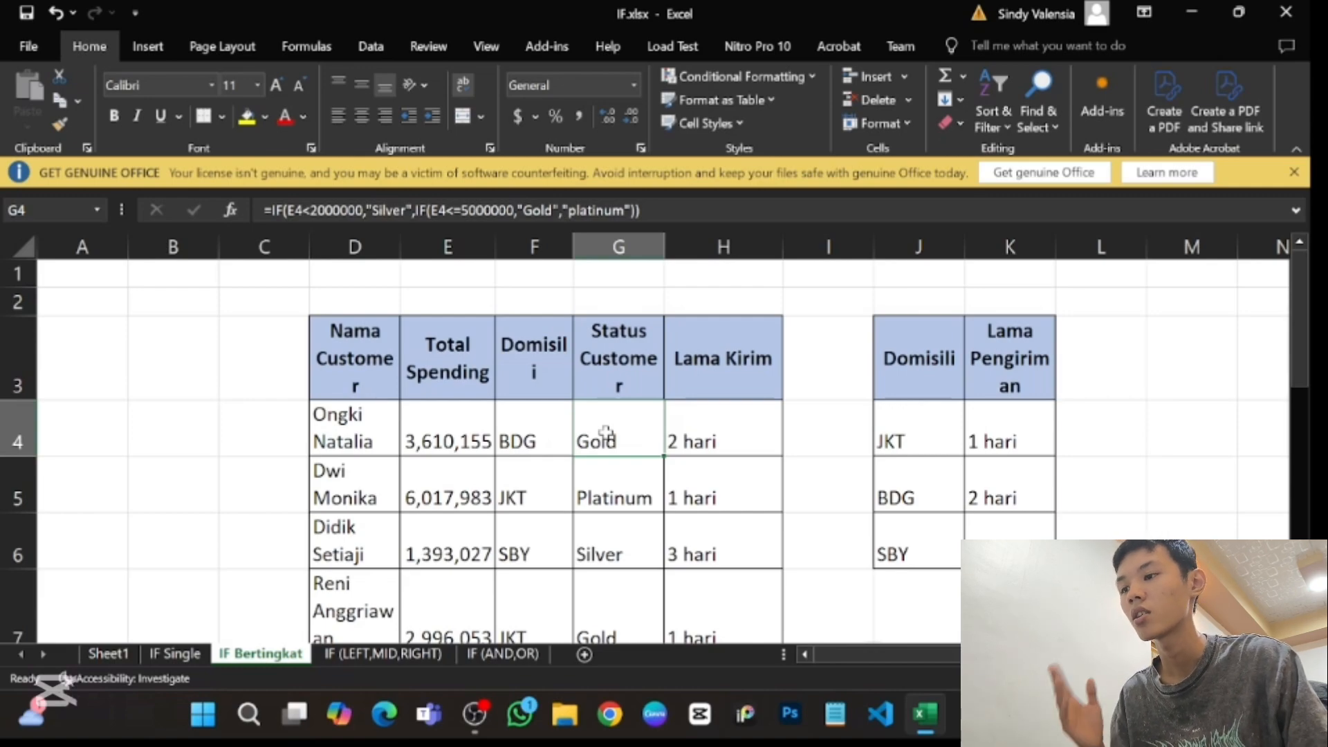
pyautogui.scroll(-3, 606, 432)
pyautogui.scroll(-3, 605, 433)
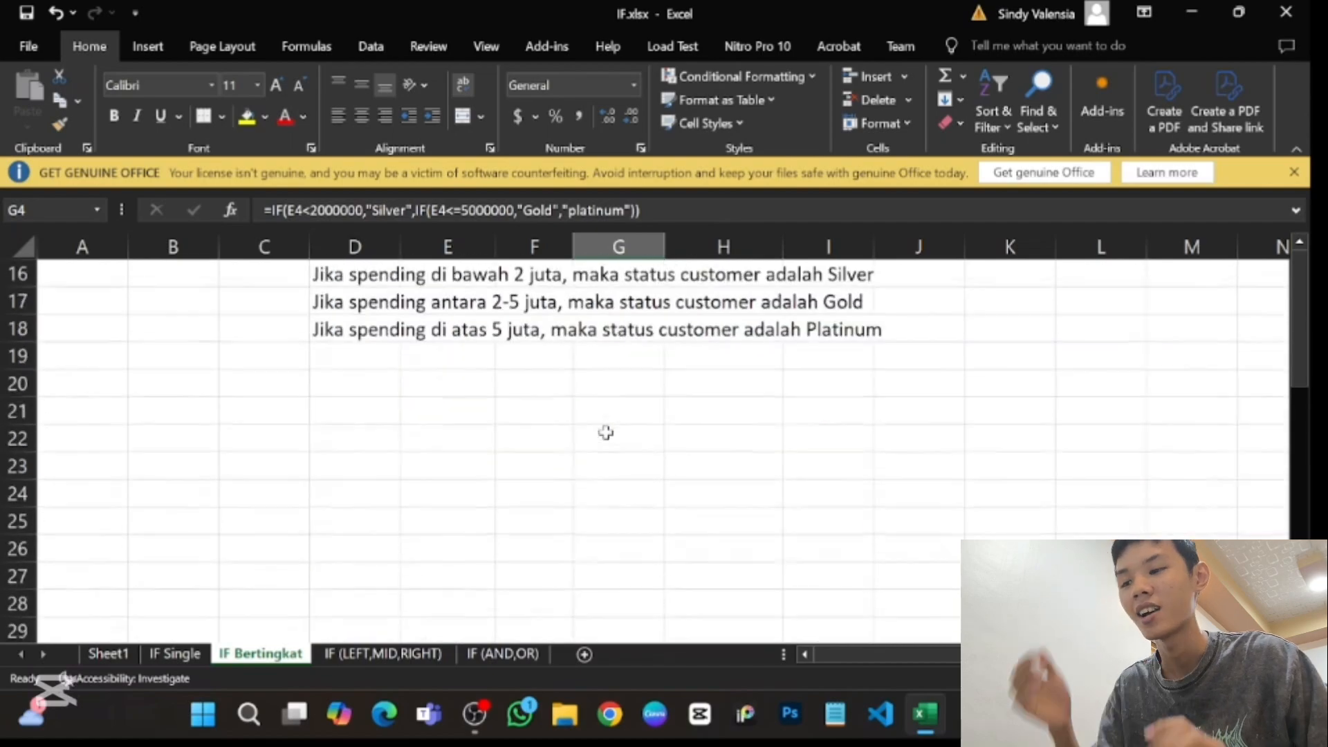
pyautogui.scroll(6, 605, 432)
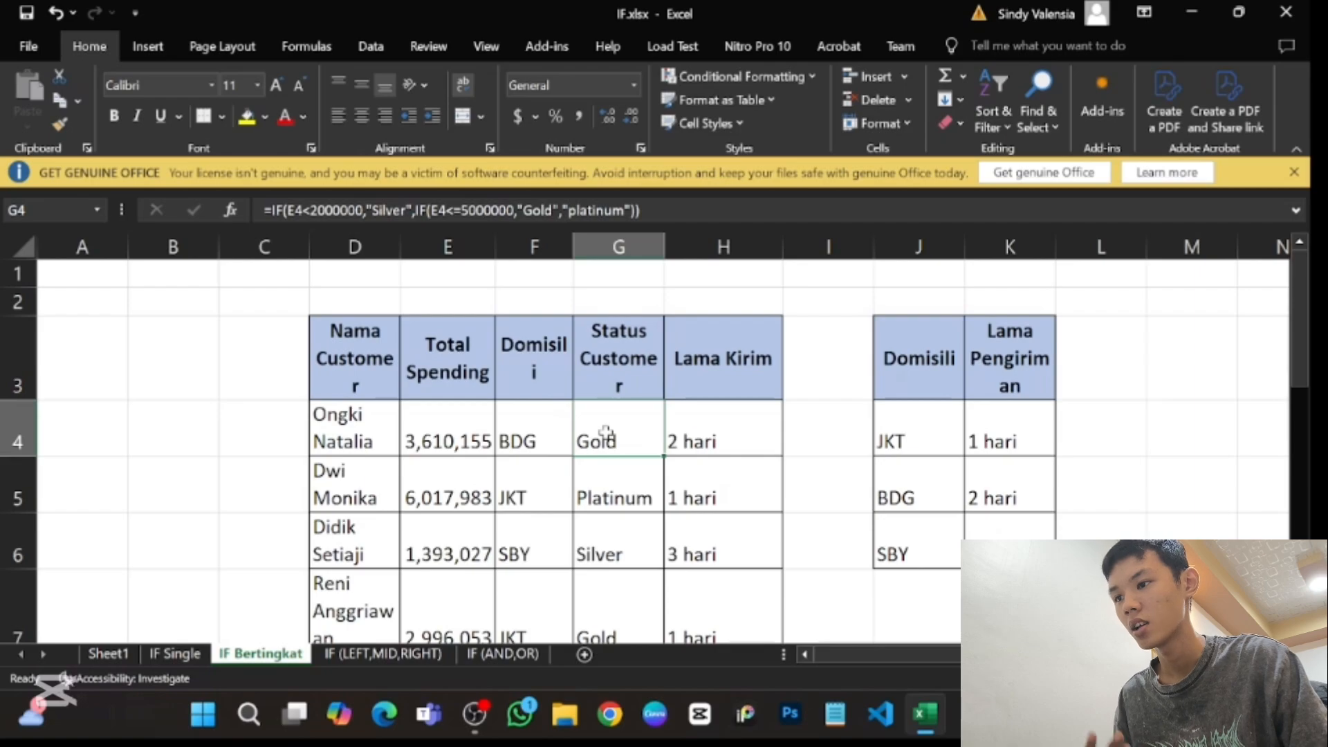
pyautogui.scroll(-3, 605, 432)
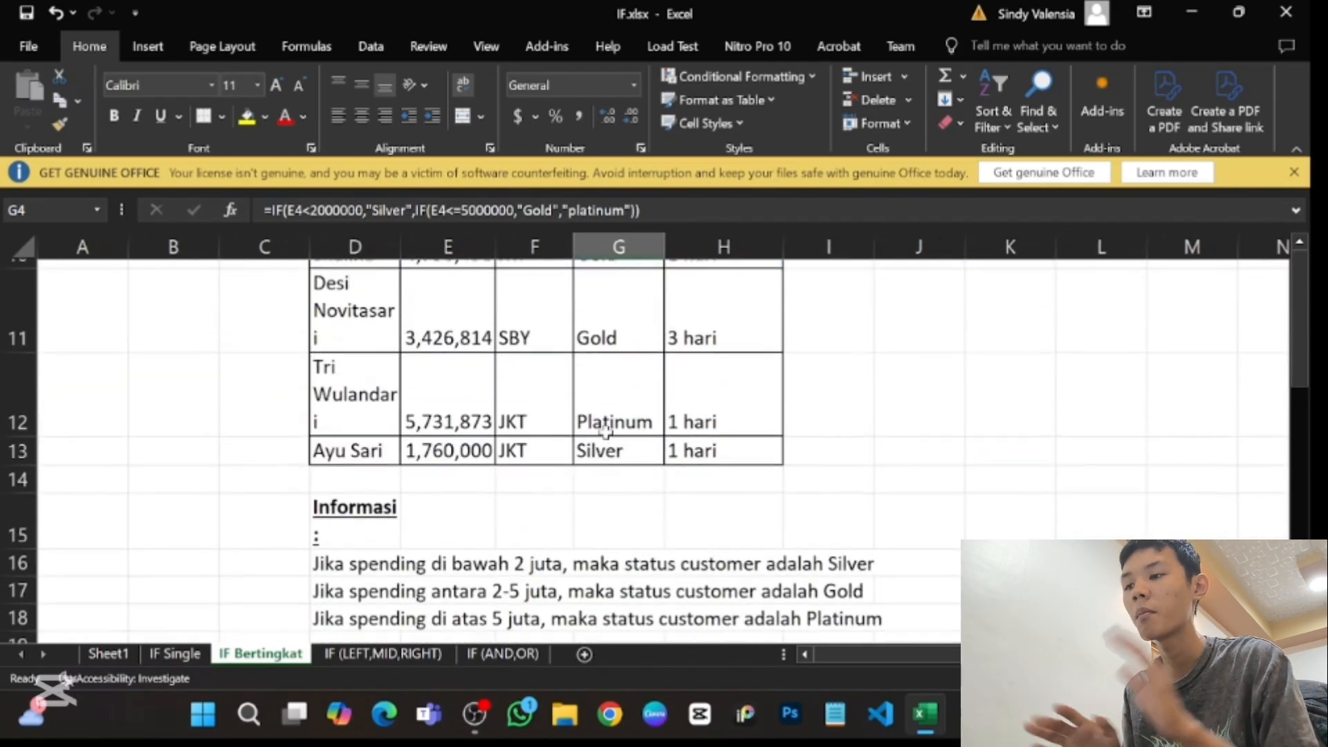
pyautogui.scroll(1, 605, 433)
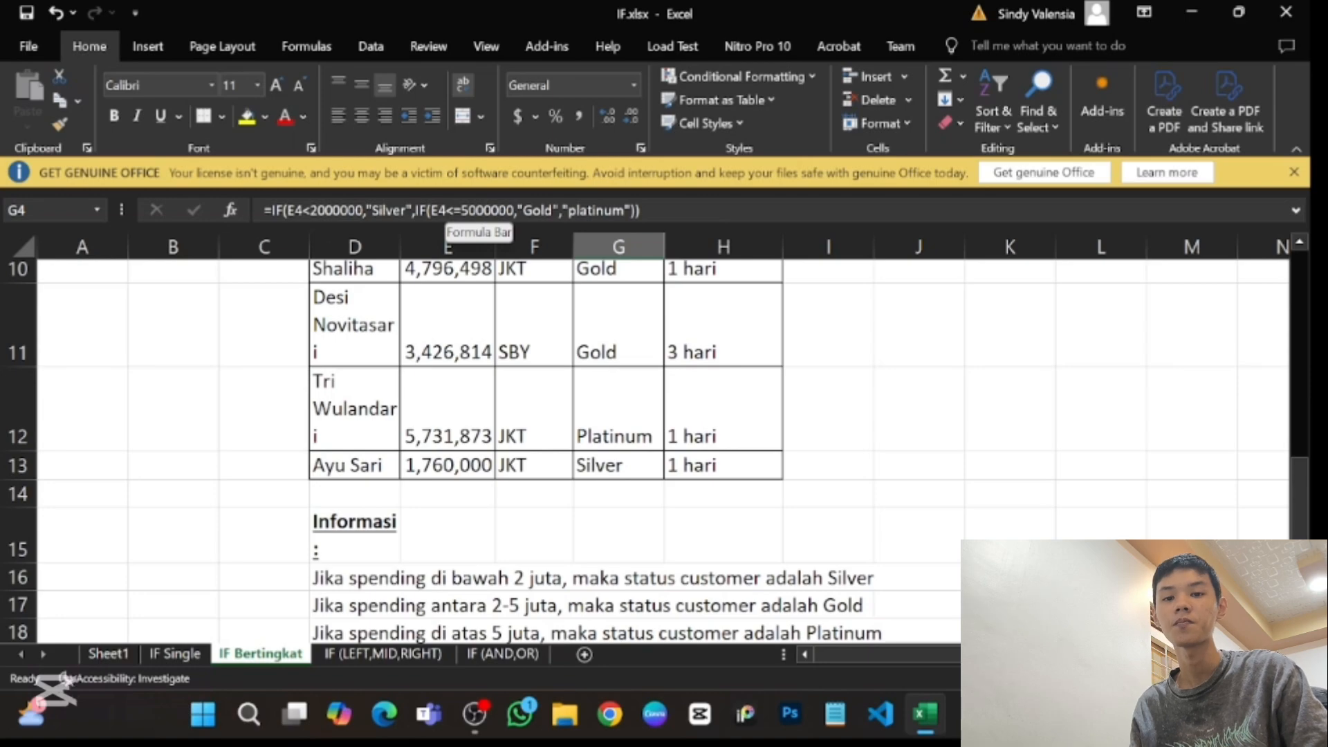
# - Open the G4 formula for editing, check its "platinum" value if false against the spending rules, and re-enter it
pyautogui.click(625, 211)
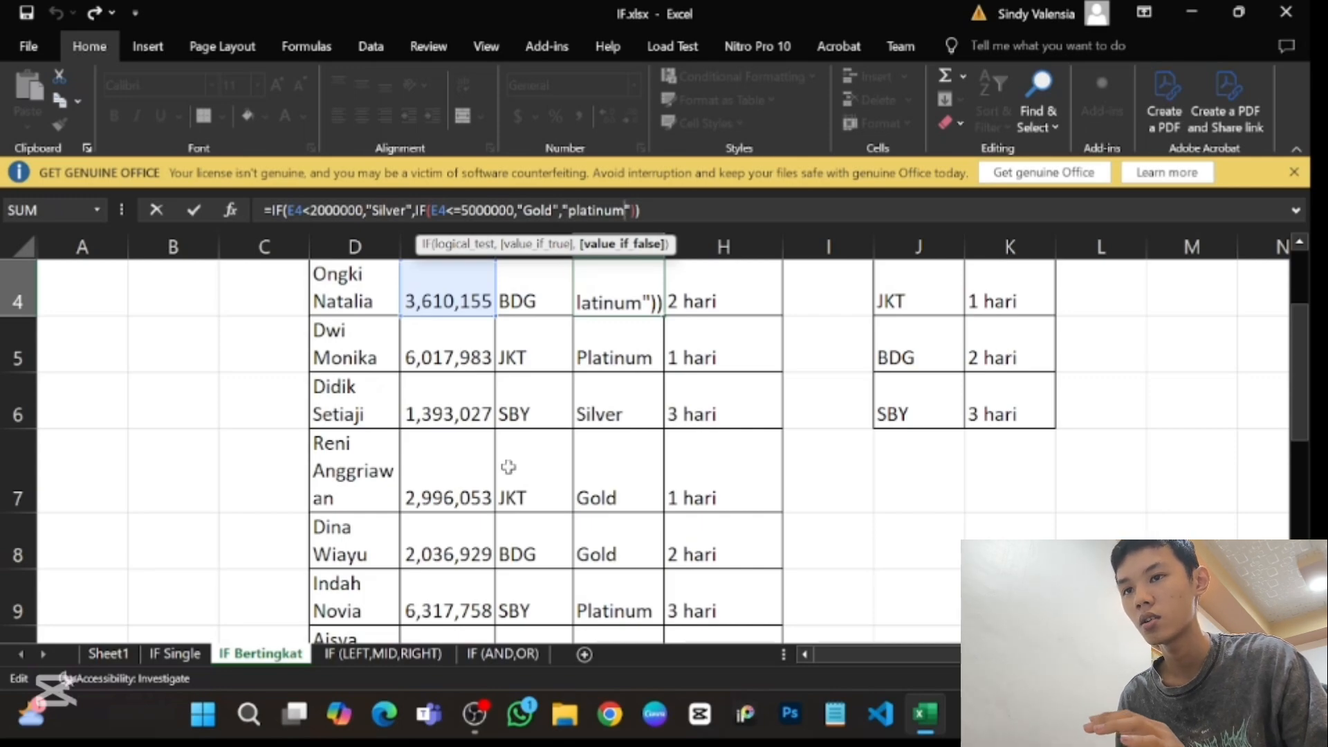
pyautogui.scroll(-4, 510, 465)
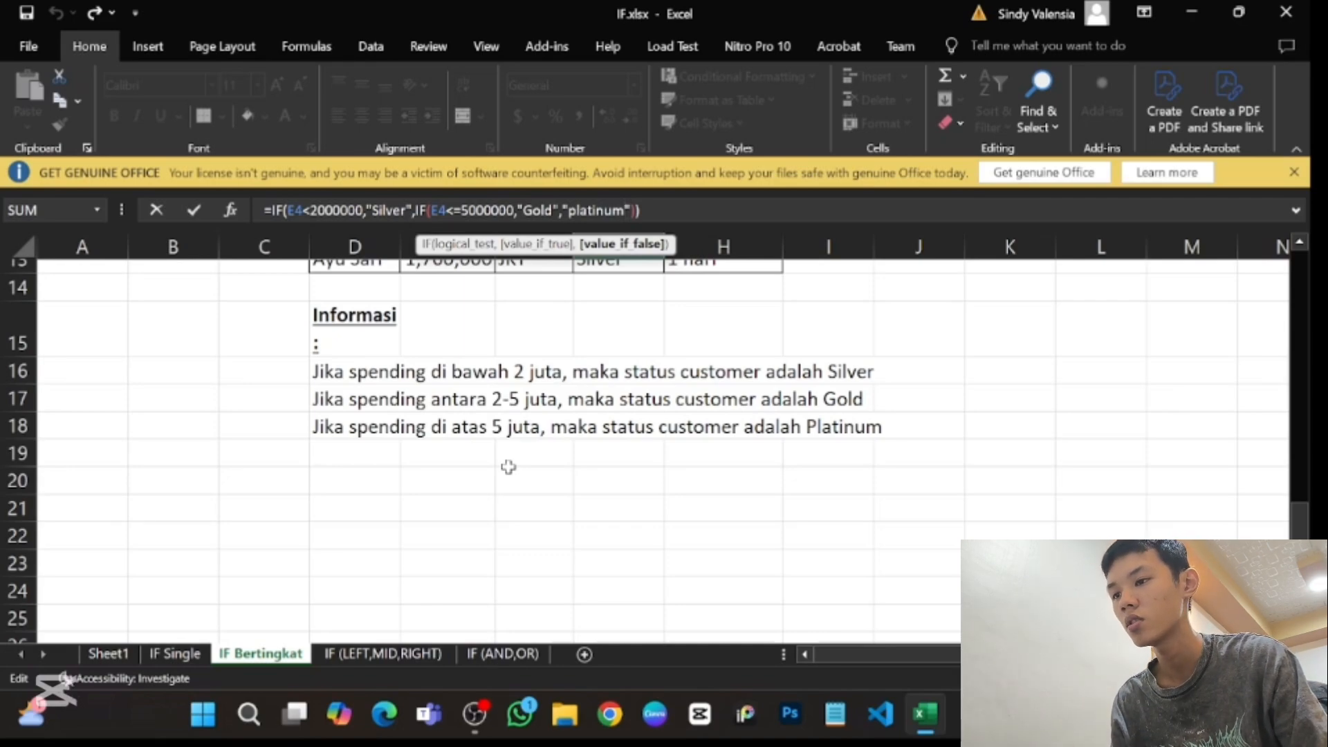
pyautogui.scroll(3, 508, 467)
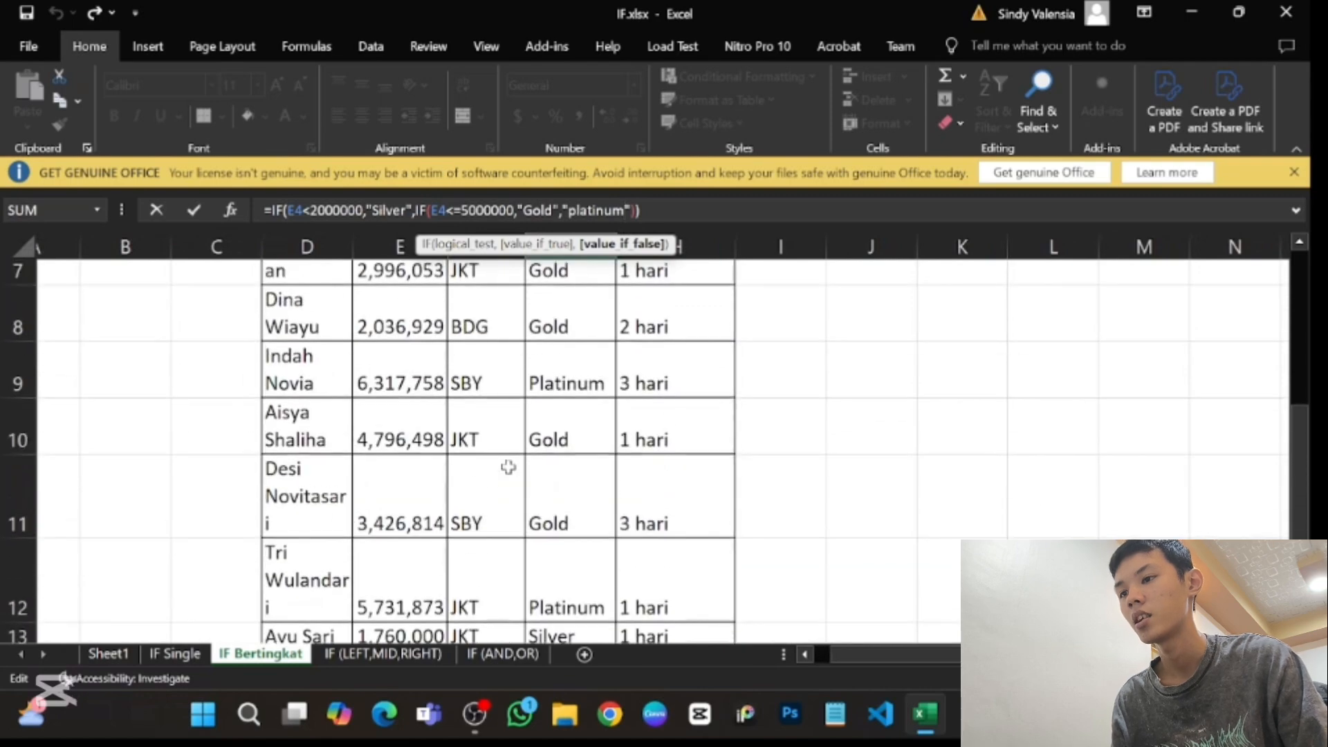
pyautogui.press('Return')
pyautogui.scroll(2, 509, 467)
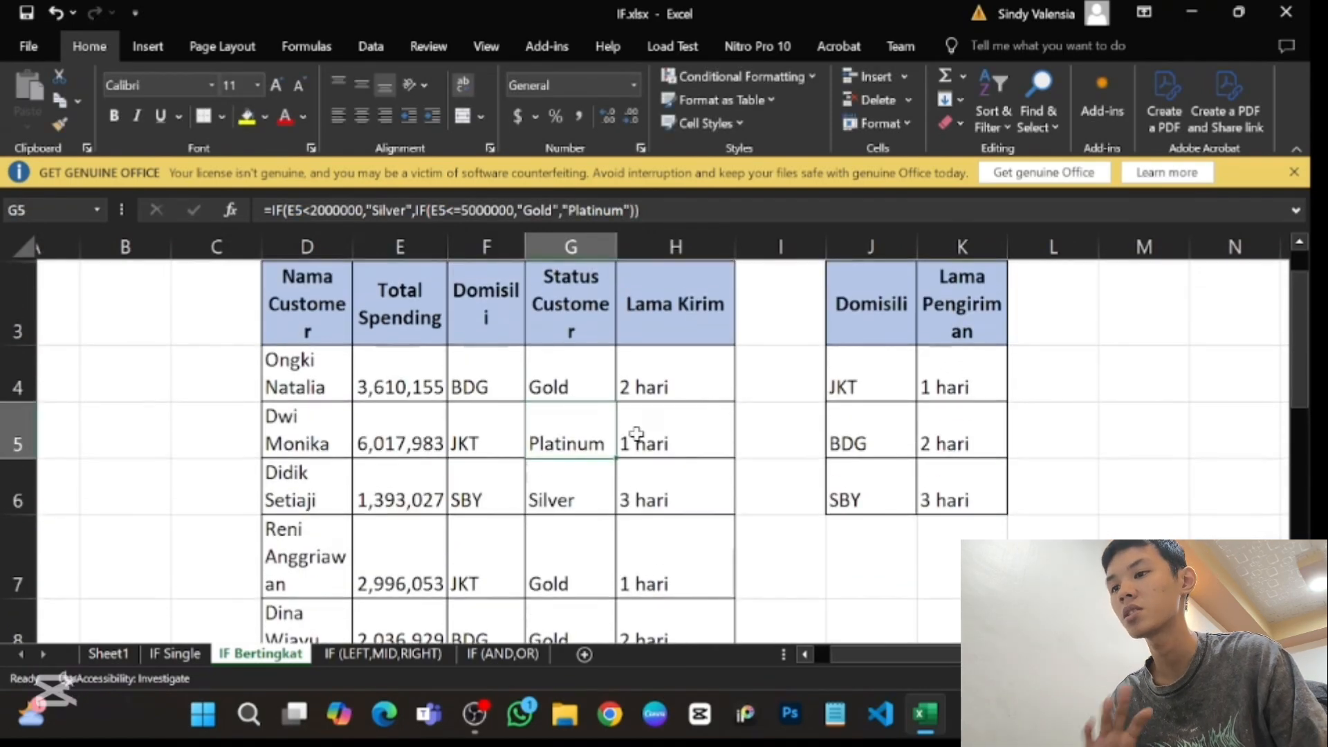
# - Select G4 again and review its nested IF formula alongside the whole customer table
pyautogui.click(545, 385)
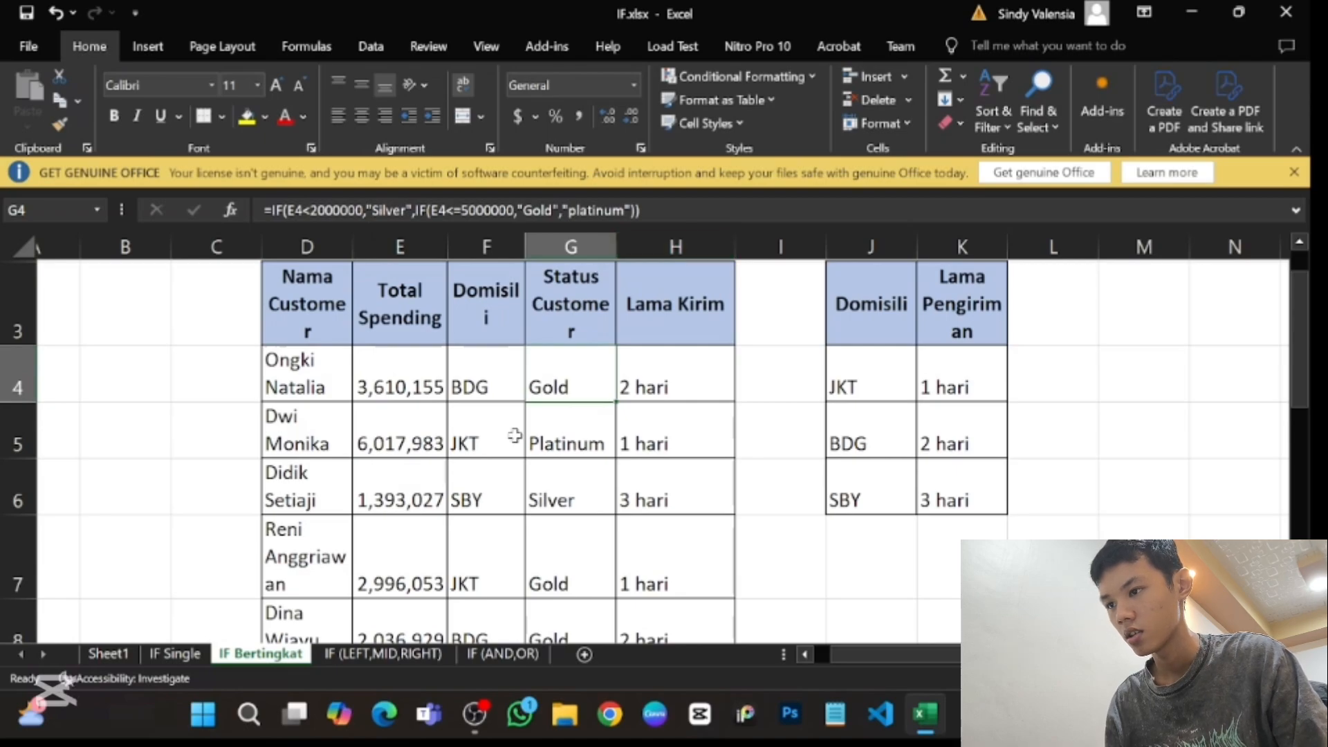
pyautogui.scroll(-3, 514, 436)
pyautogui.scroll(-2, 515, 436)
pyautogui.scroll(2, 514, 436)
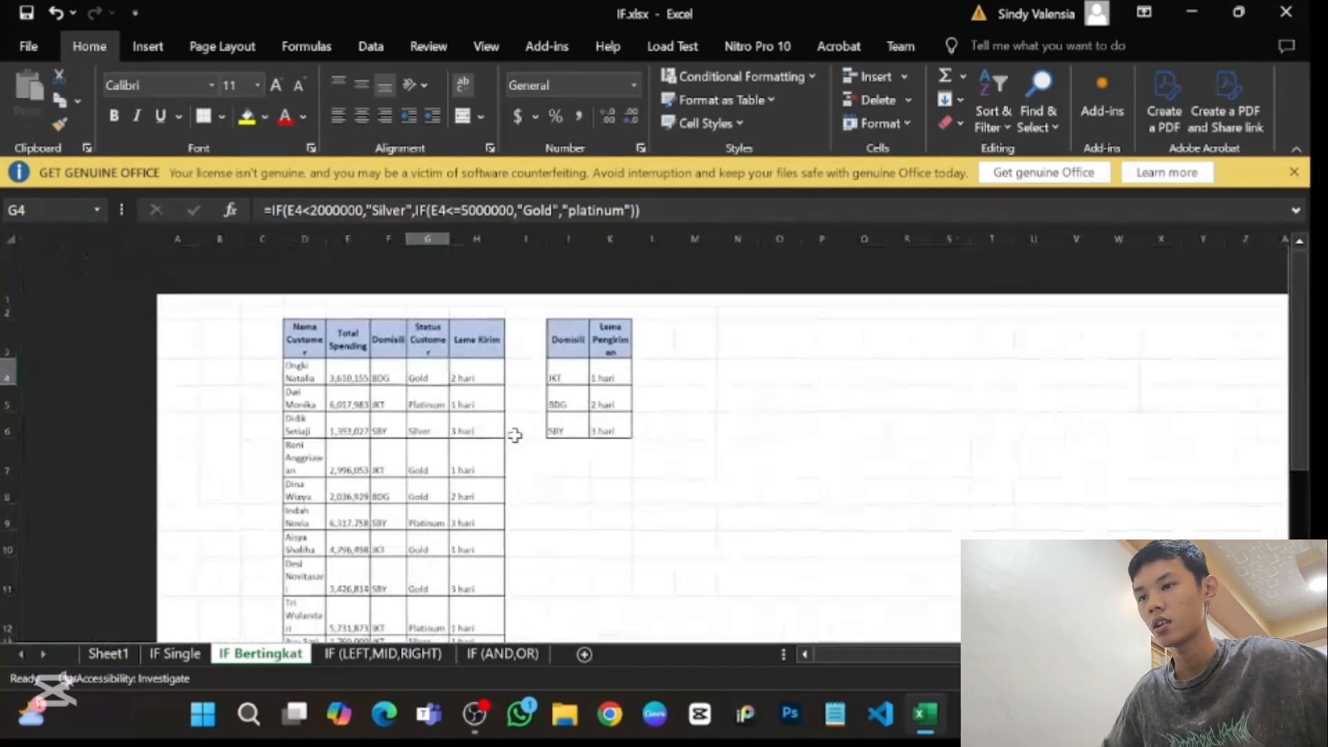
pyautogui.scroll(2, 514, 436)
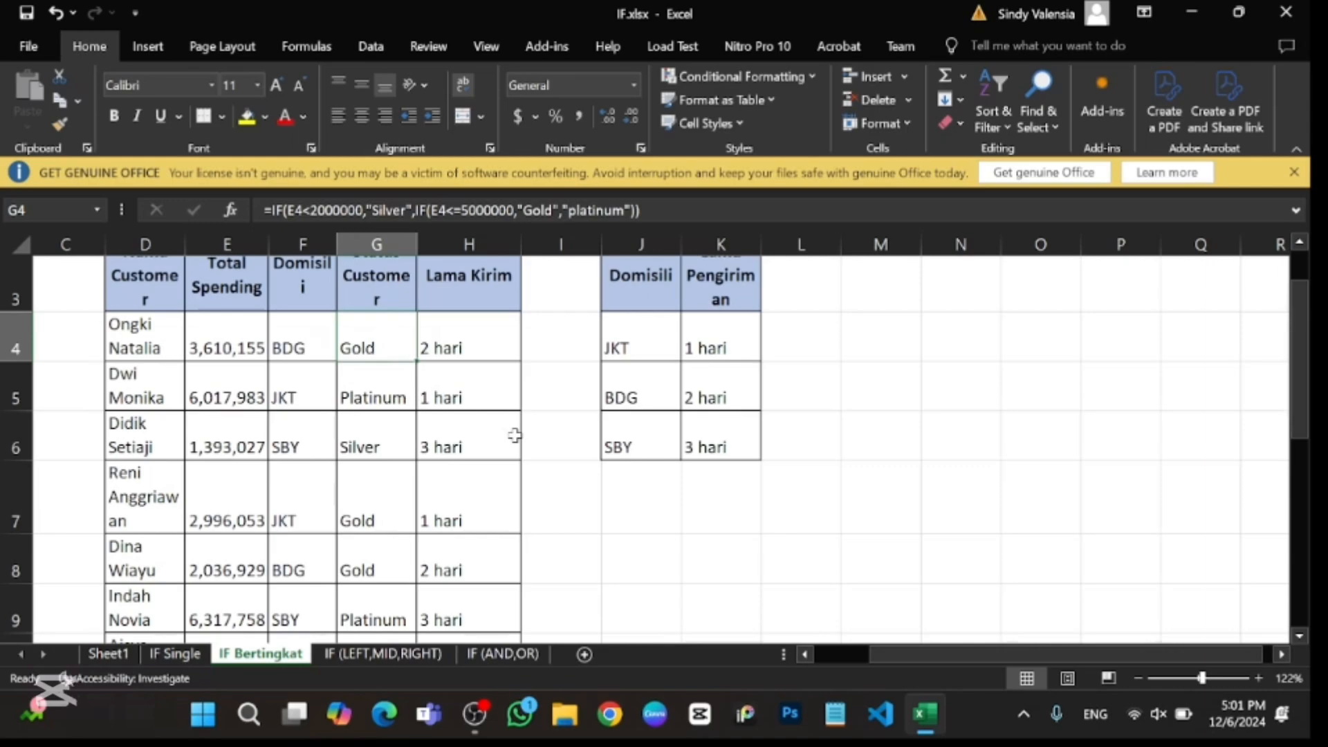
pyautogui.click(465, 715)
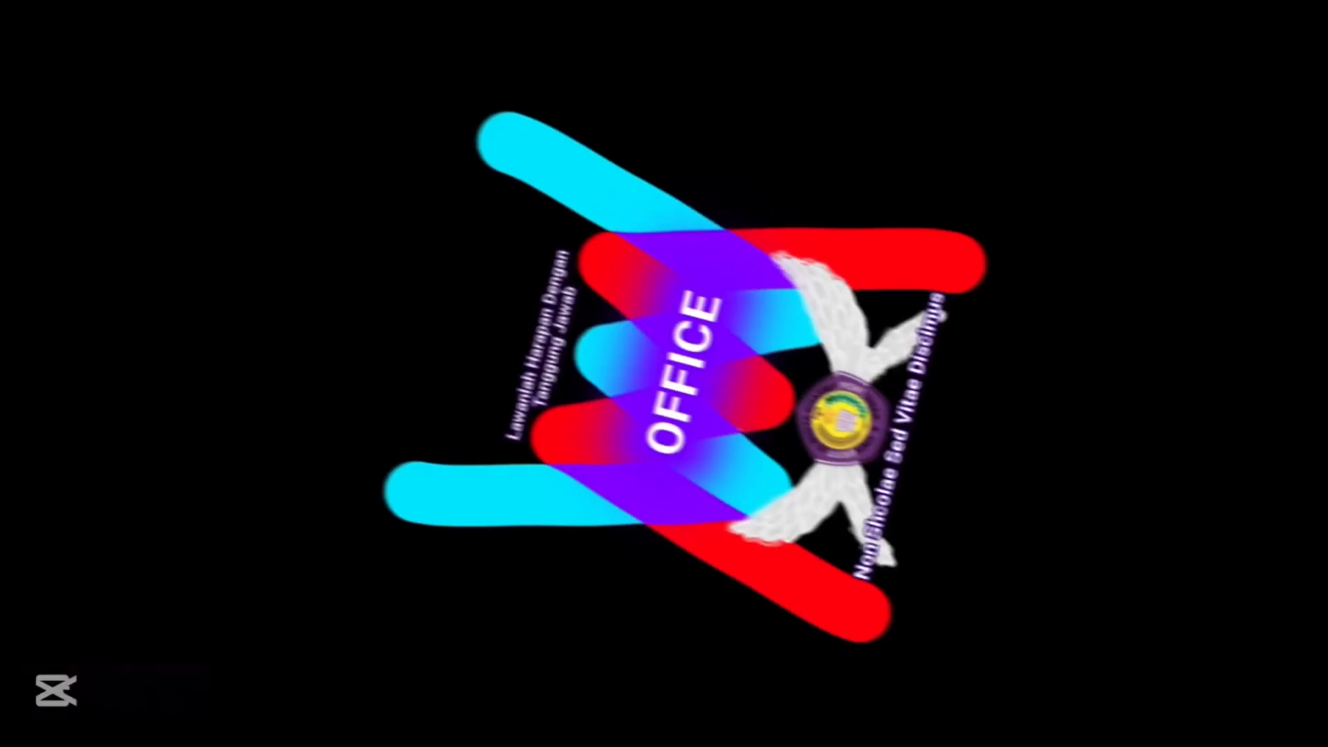
pyautogui.click(1128, 536)
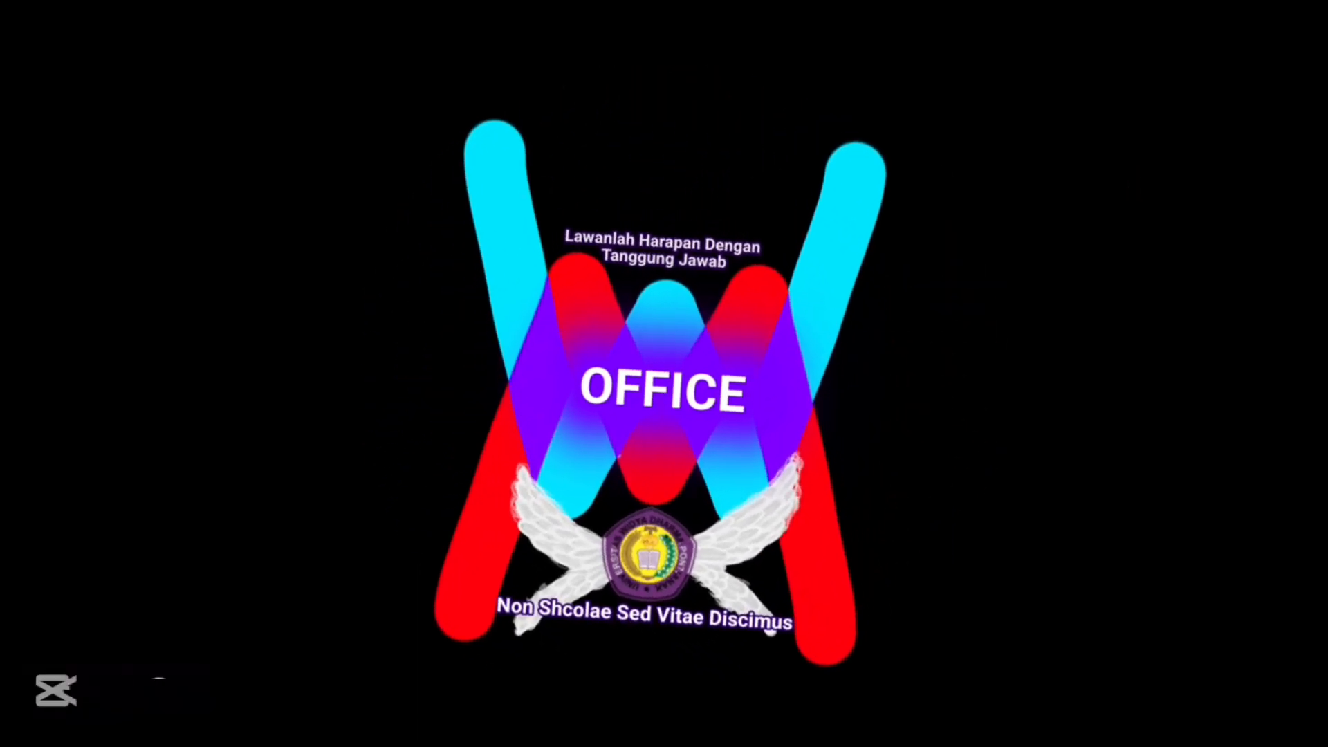